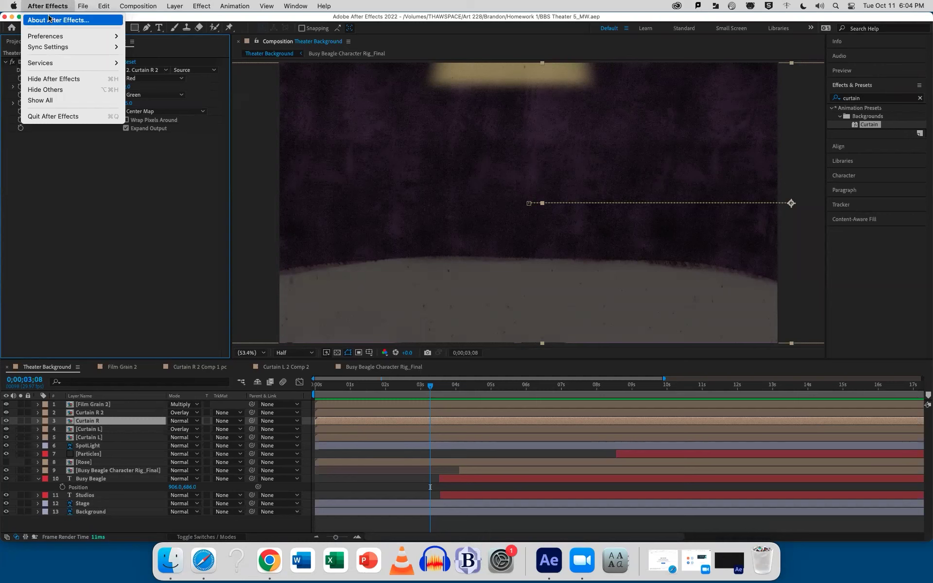
Turn off Multi-Frame Rendering in the Memory & Performance preferences
mouse_move(51, 37)
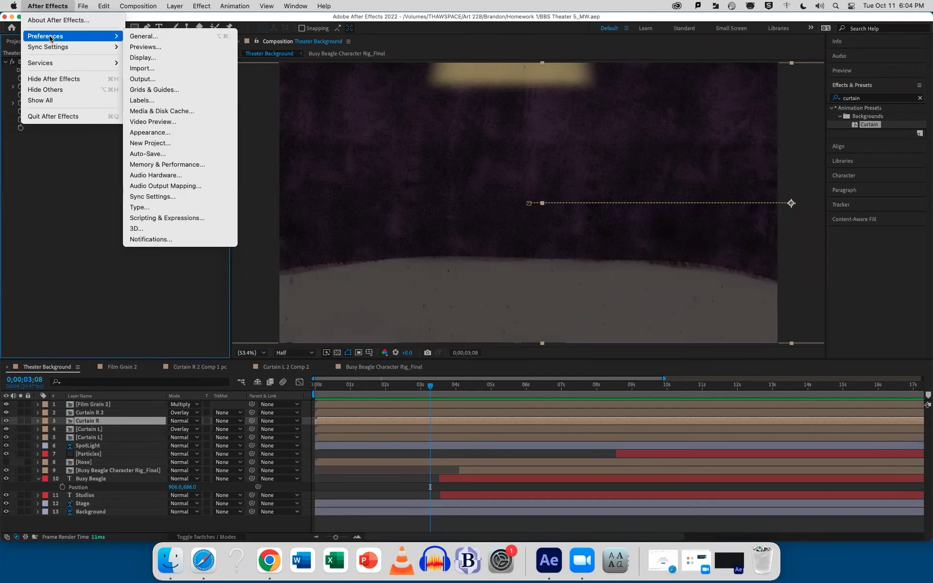
left_click(194, 168)
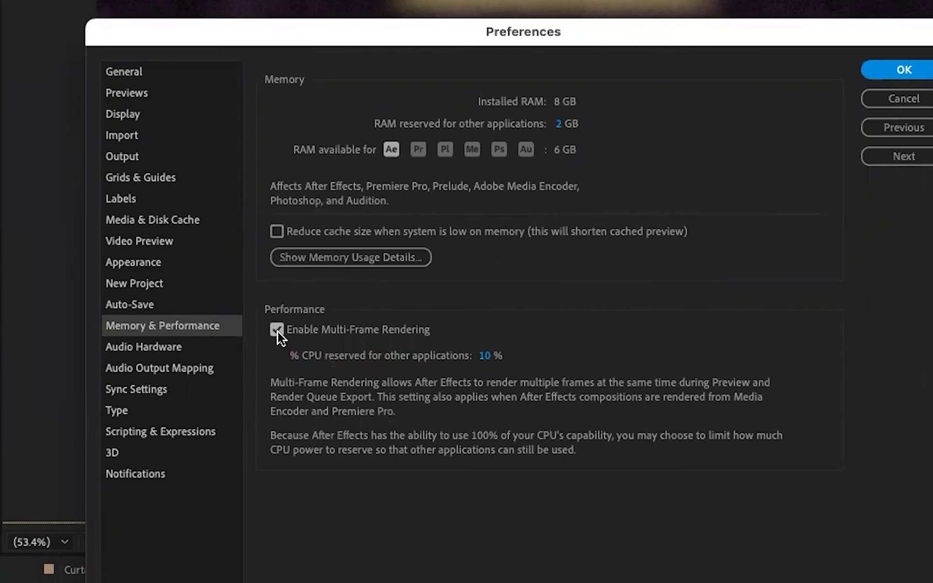
left_click(277, 330)
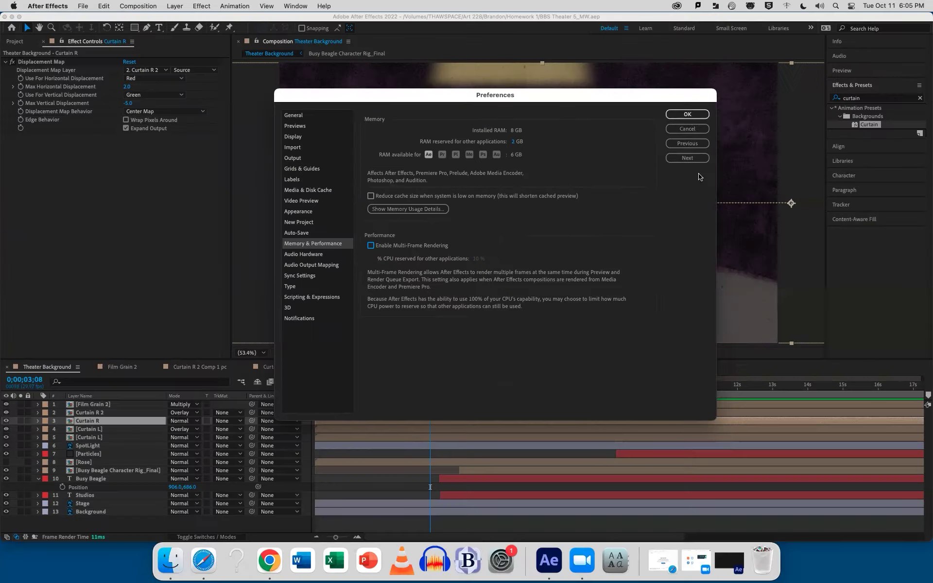
left_click(907, 71)
left_click(676, 116)
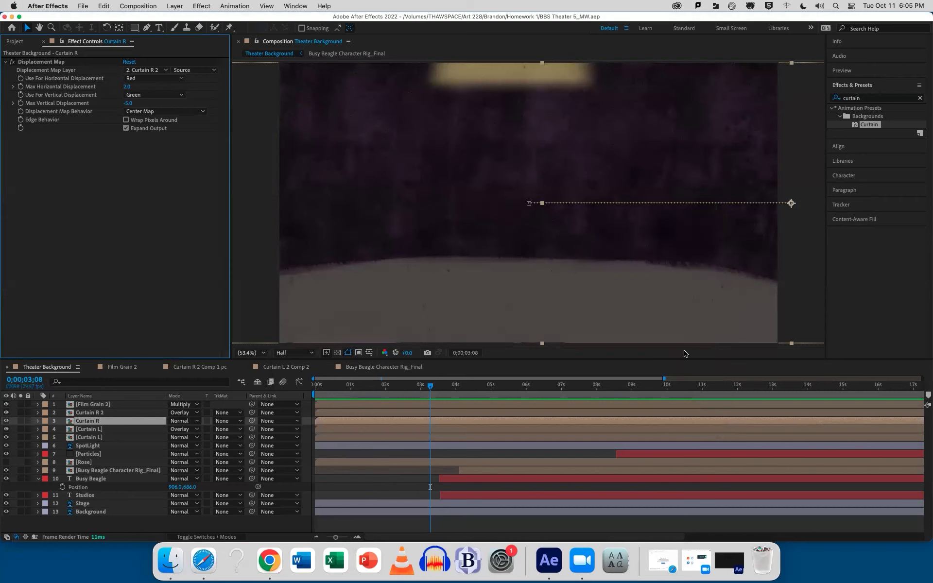
Close the theater project and import the four files from the week 07 particles folder into a single composition using the dimensions of cloud_PNG16-2.png
left_click(83, 6)
left_click(85, 89)
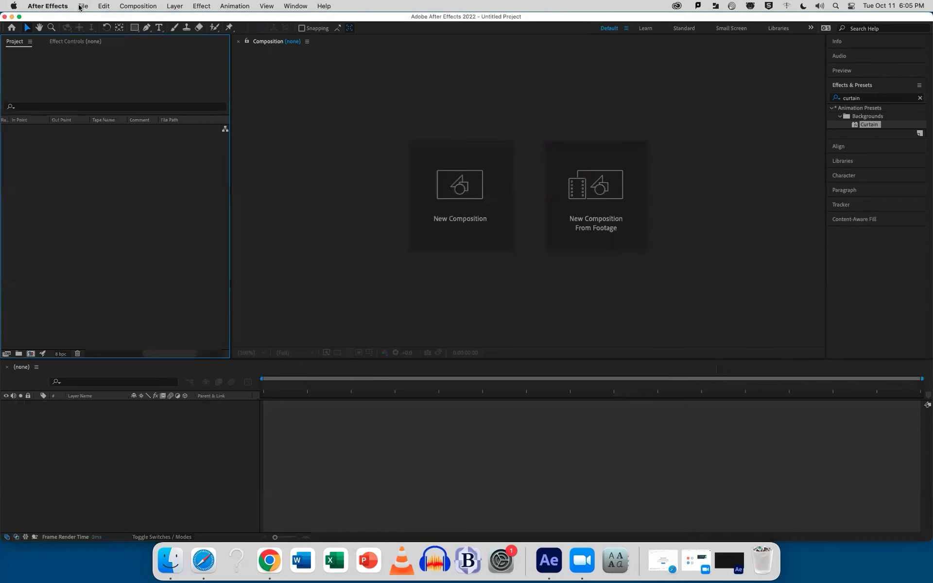
key("super+i")
left_click_drag(385, 83, 400, 117)
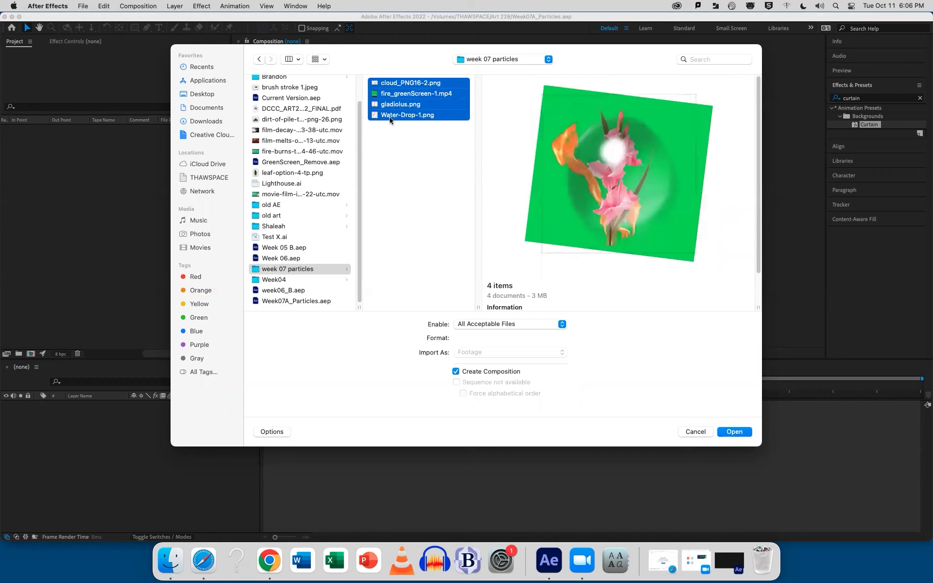
left_click(735, 432)
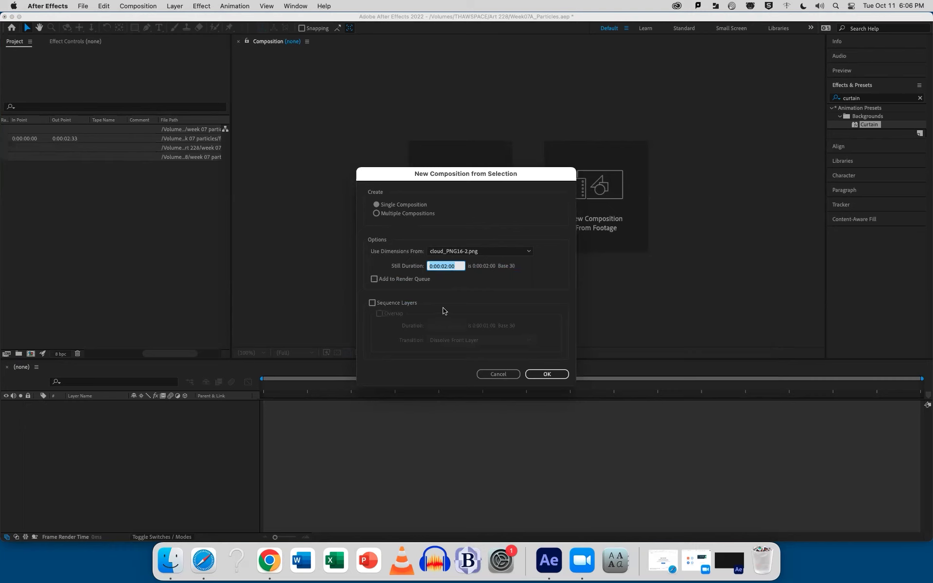
left_click(540, 374)
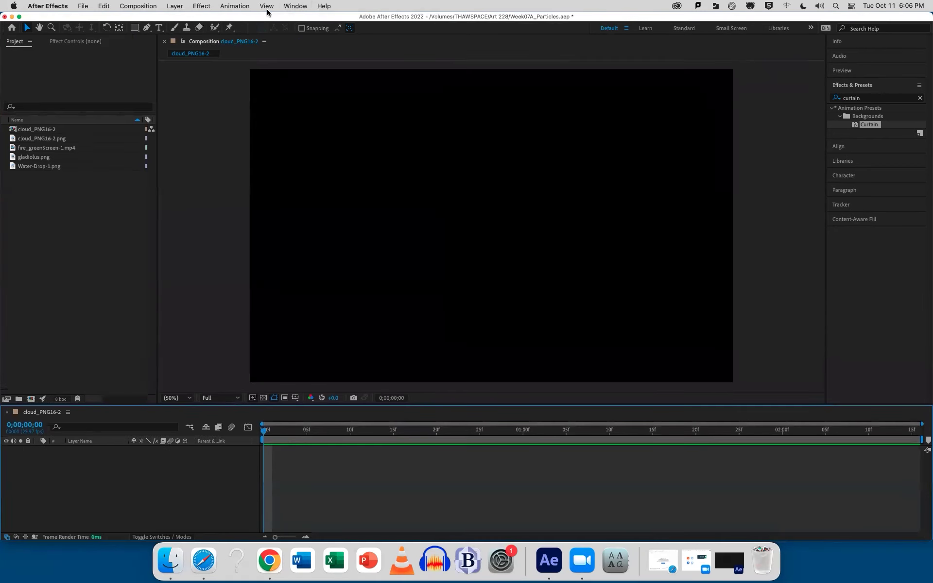
left_click(295, 5)
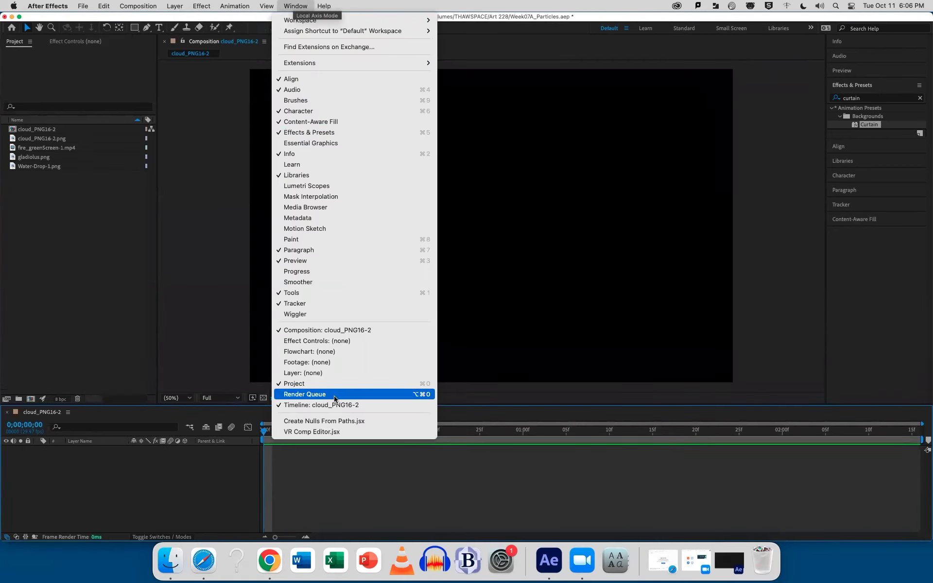
left_click(97, 333)
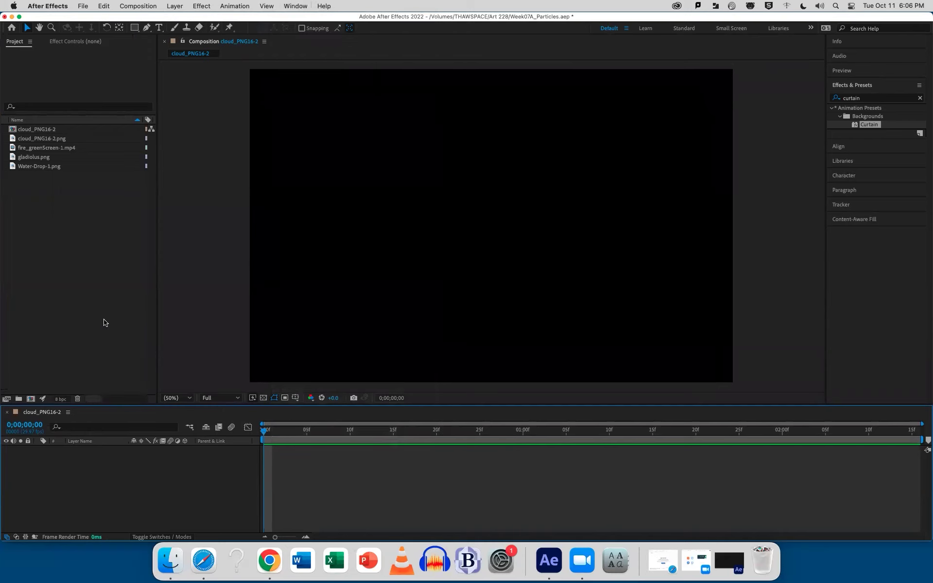
Create a new composition-sized solid layer named "particles" in the cloud_PNG16-2 composition
left_click(175, 6)
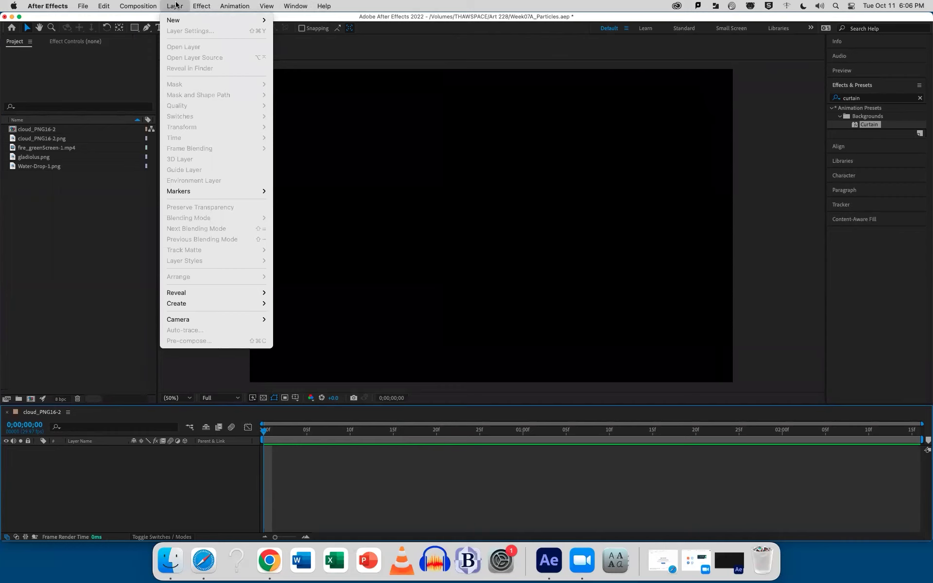
mouse_move(177, 20)
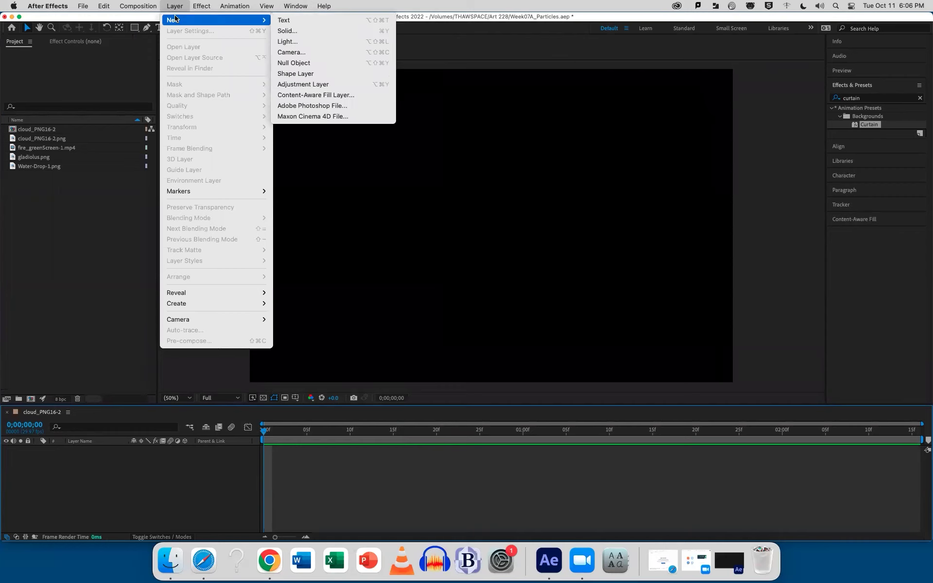
left_click(291, 31)
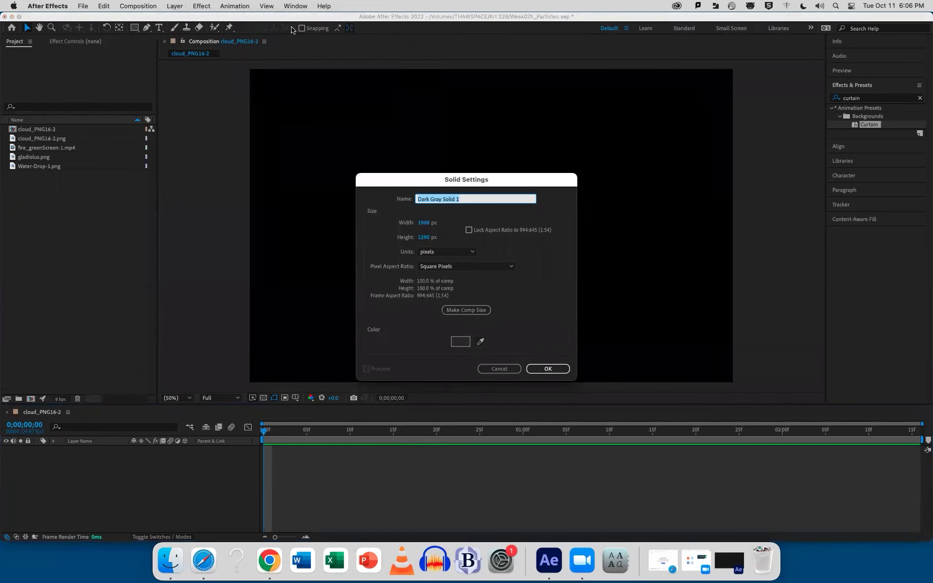
type("particles")
left_click(548, 369)
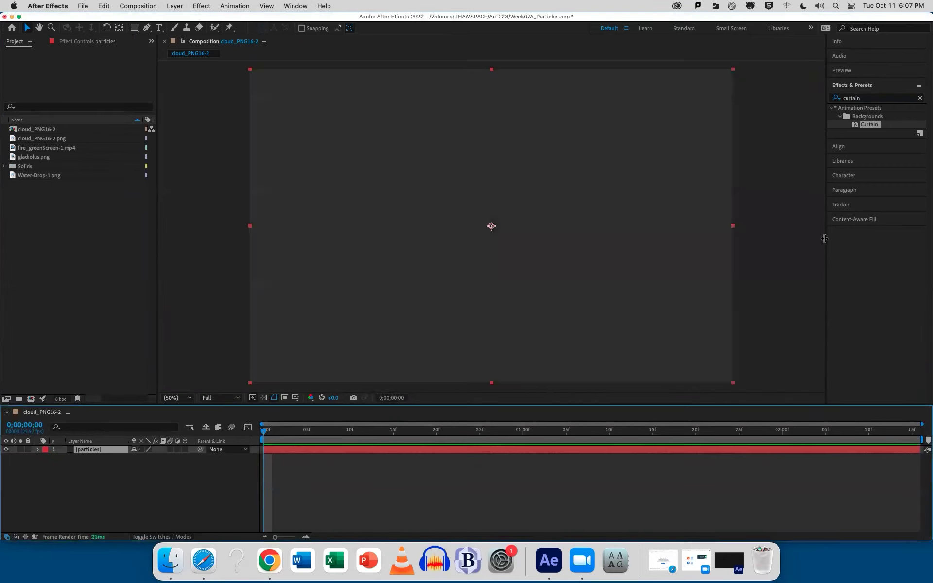
Search the effects for "particl" and apply CC Particle World to the particles layer
left_click(866, 99)
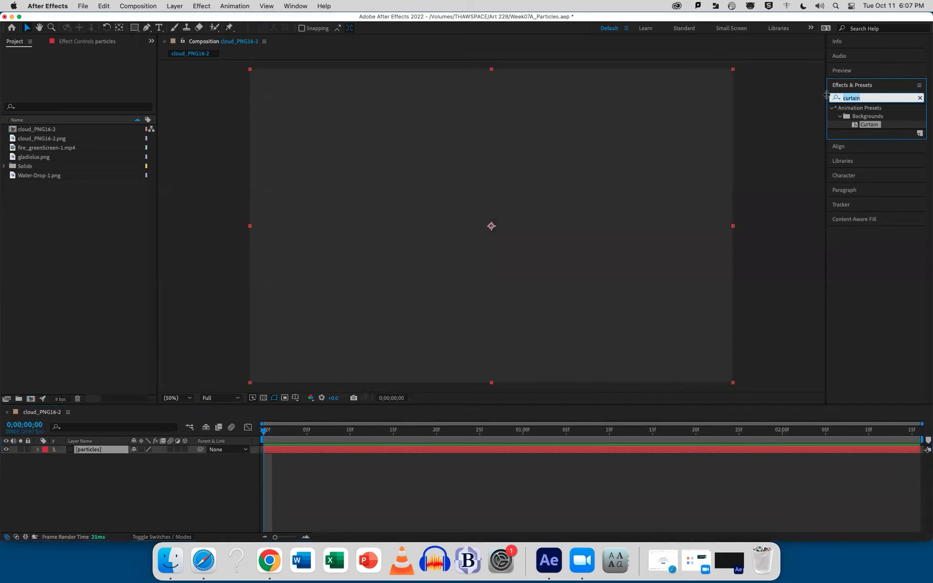
key("BackSpace")
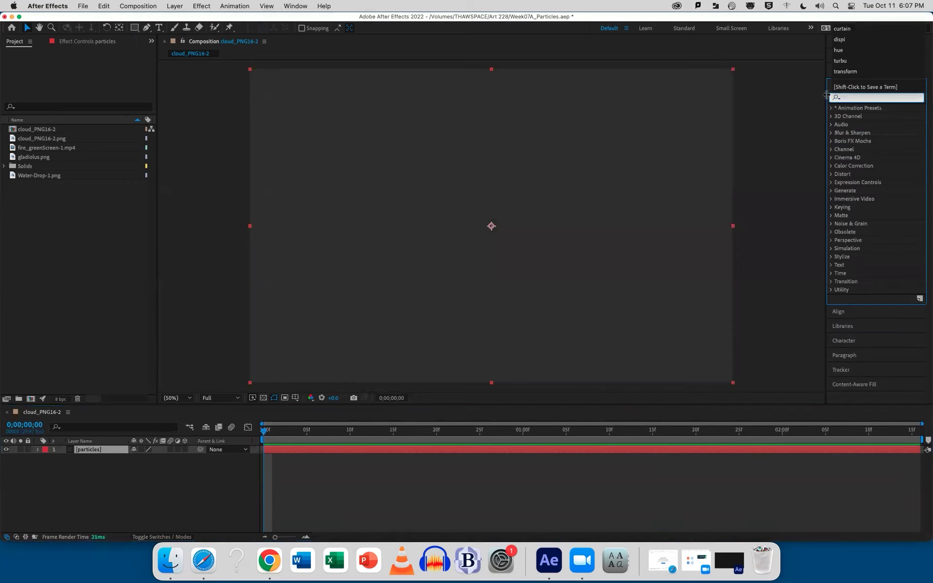
left_click(826, 94)
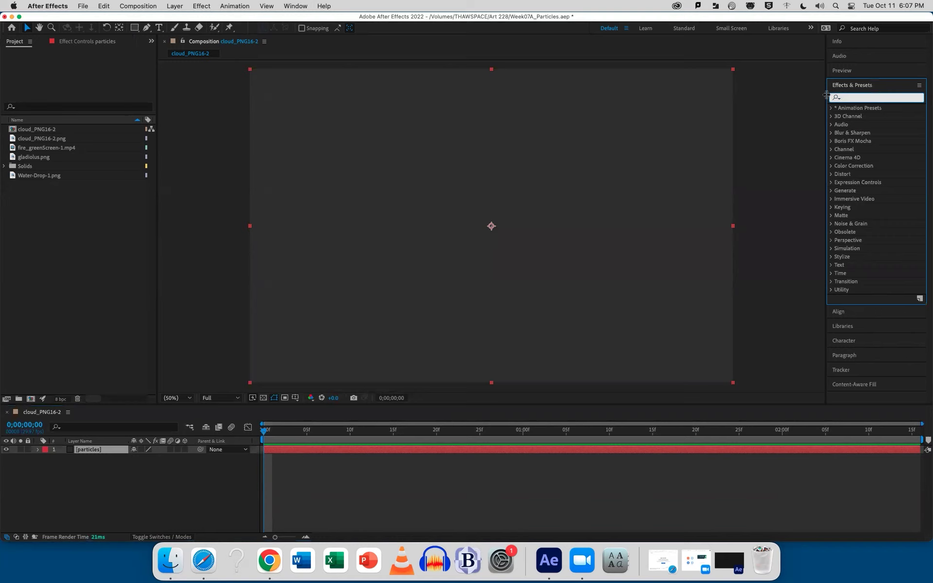
type("particl")
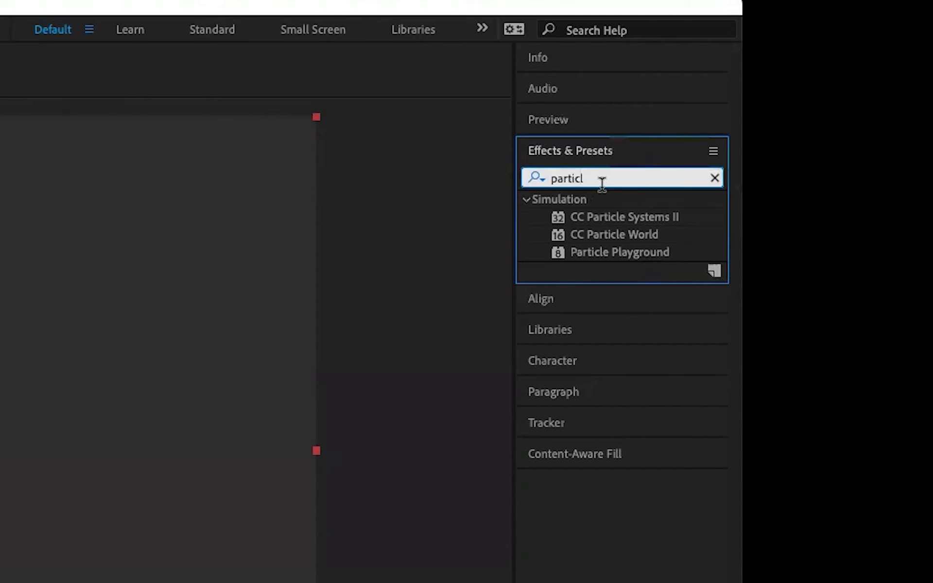
left_click(602, 183)
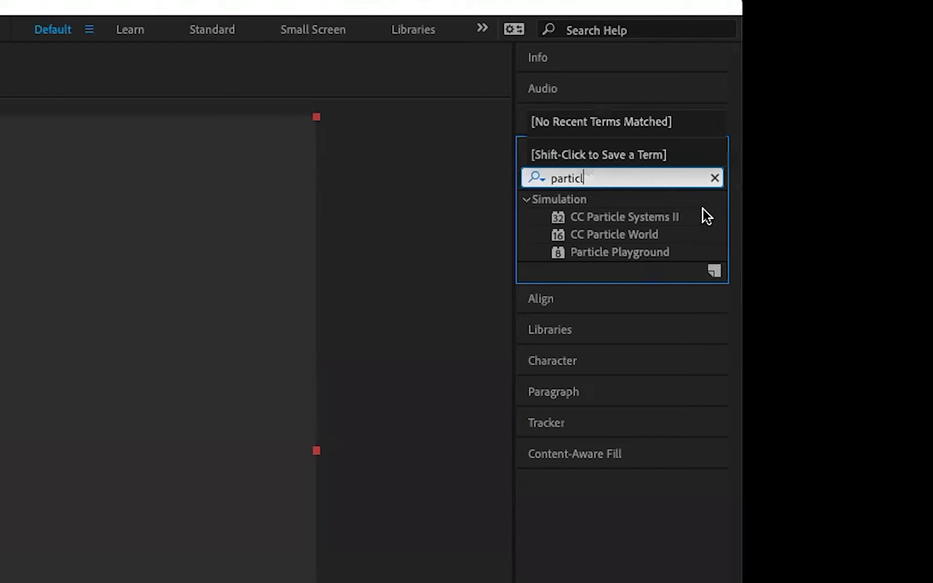
key("Escape")
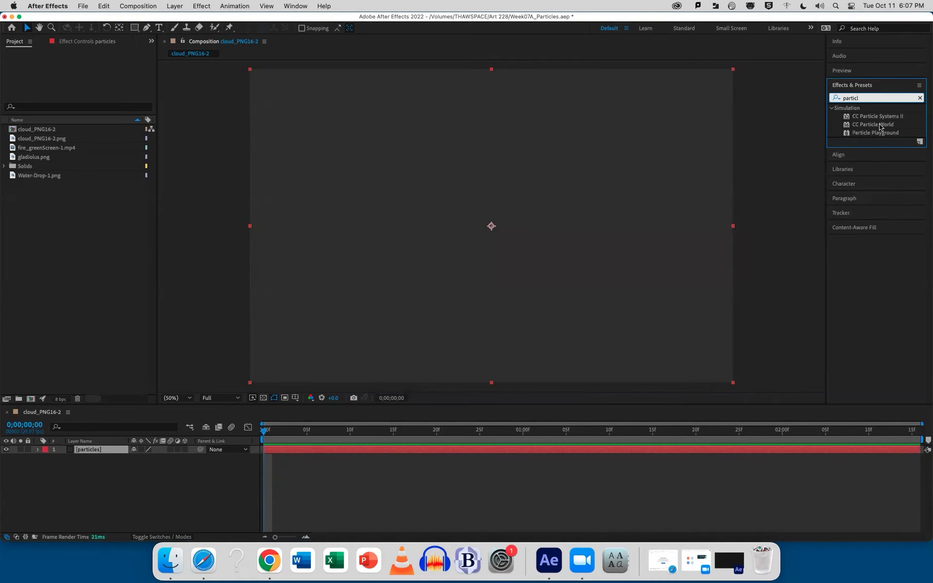
left_click(629, 234)
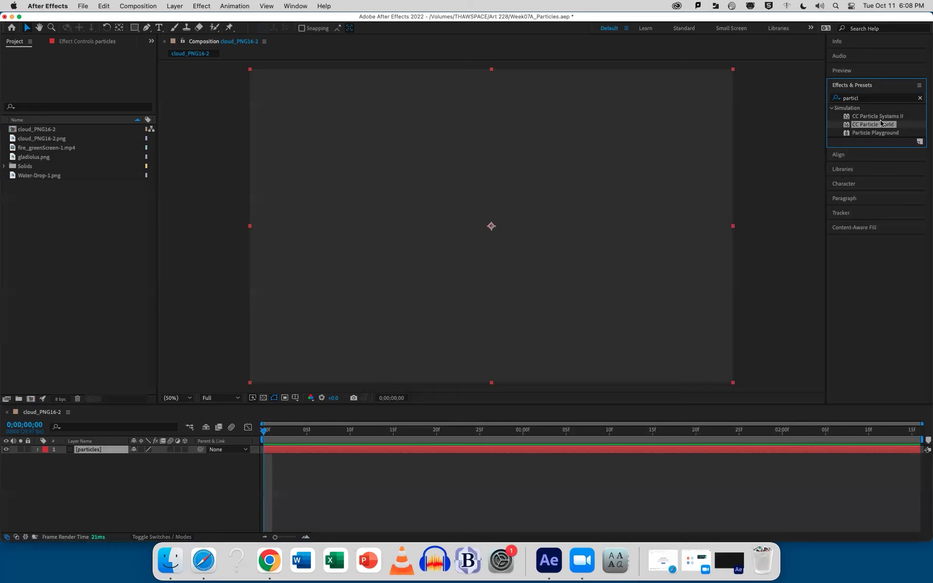
left_click_drag(880, 125, 517, 449)
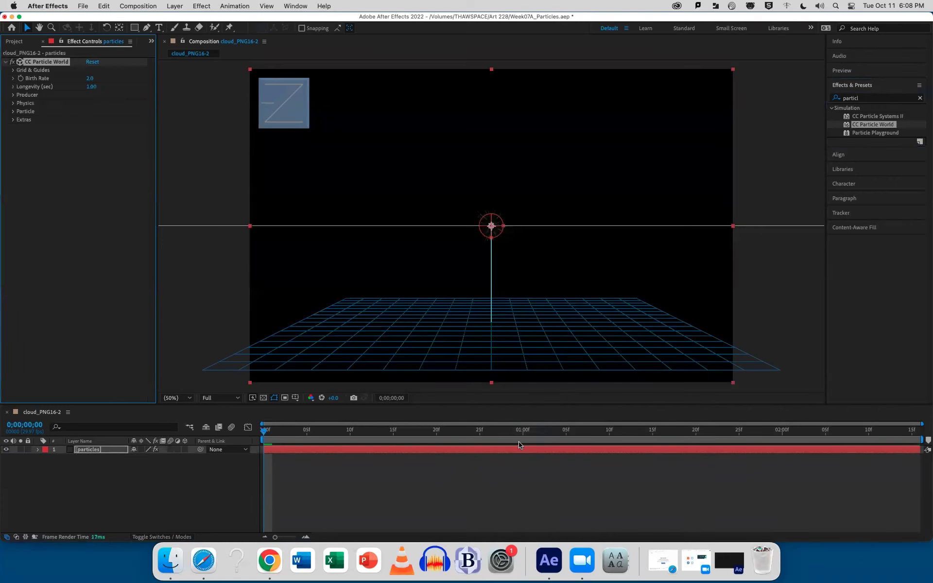
Preview the default particle animation and examine the Producer settings of CC Particle World
key("space")
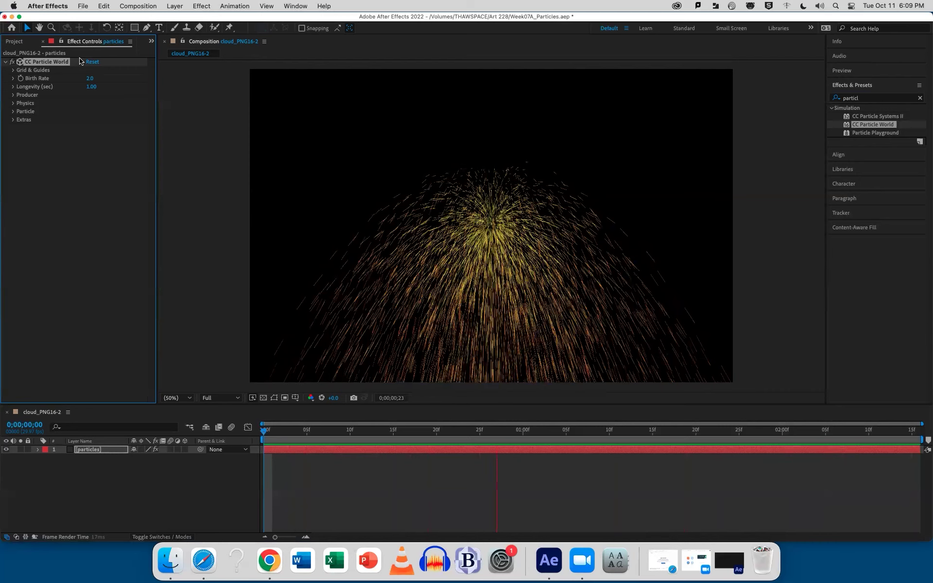
left_click(151, 43)
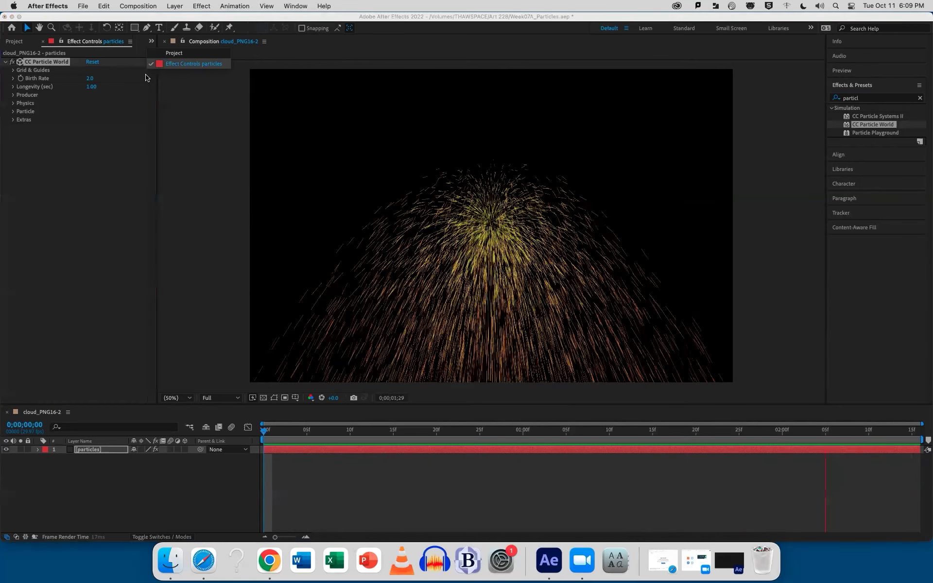
left_click(14, 79)
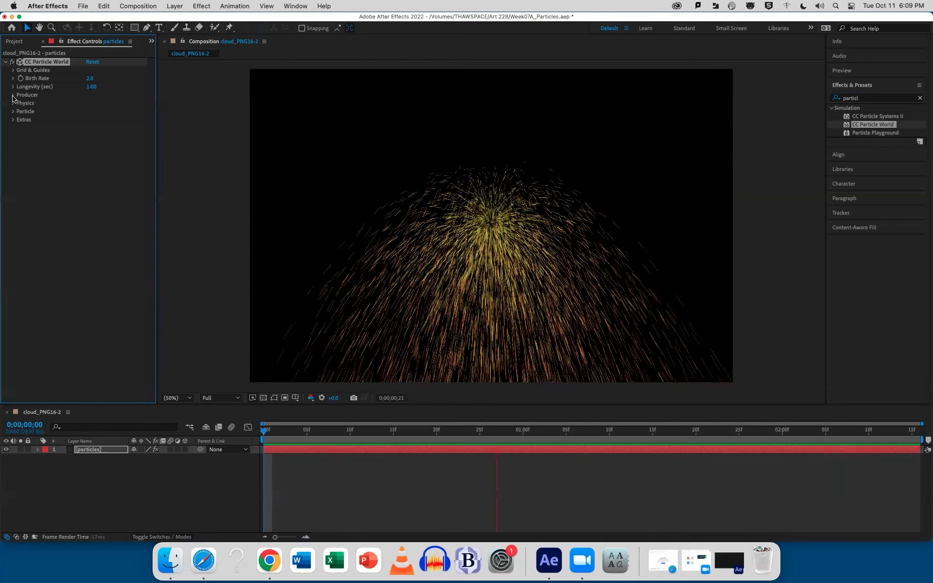
left_click(13, 95)
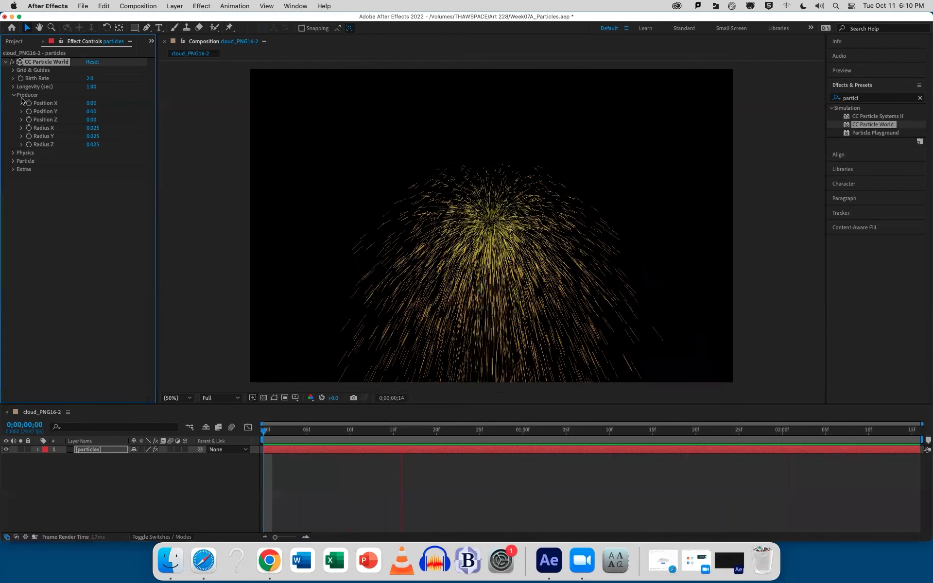
left_click(837, 41)
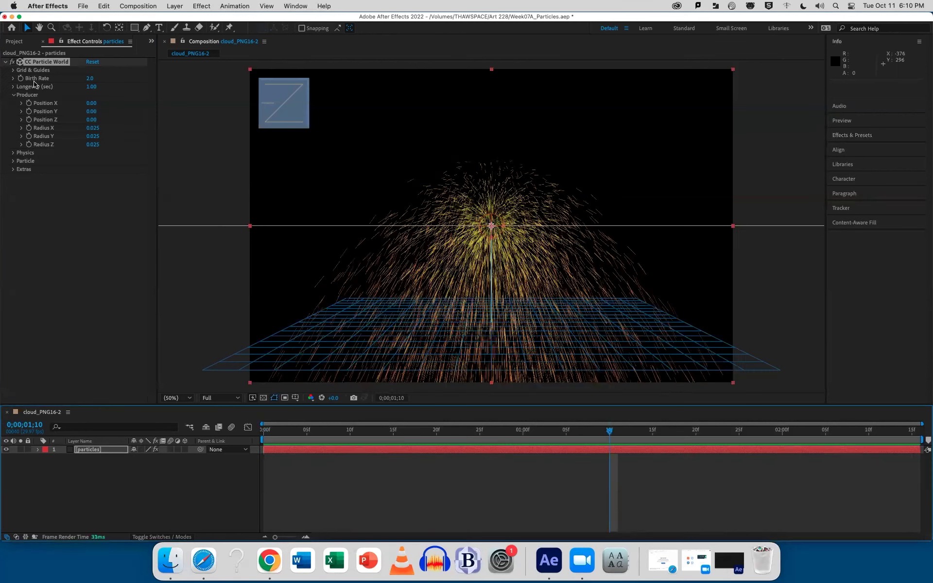
left_click(845, 41)
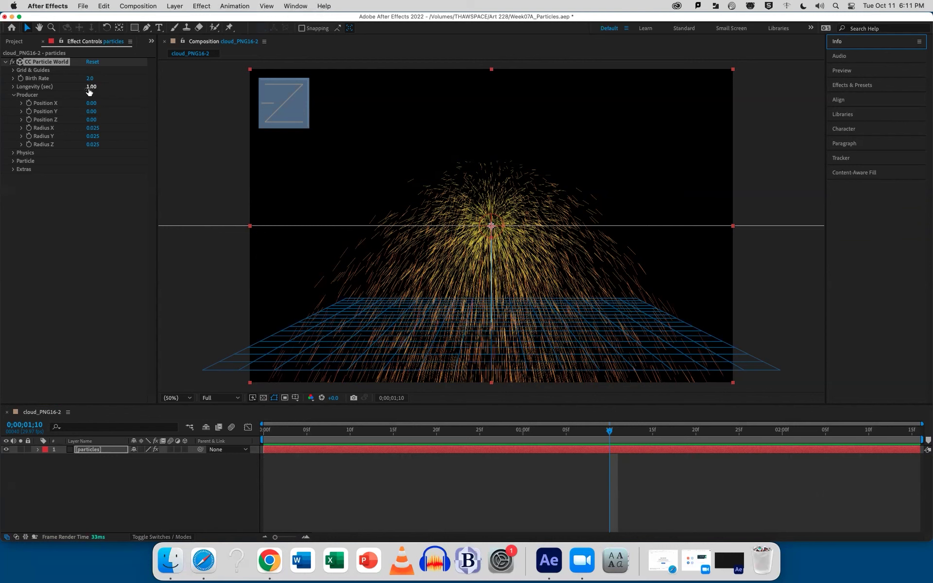
left_click(14, 95)
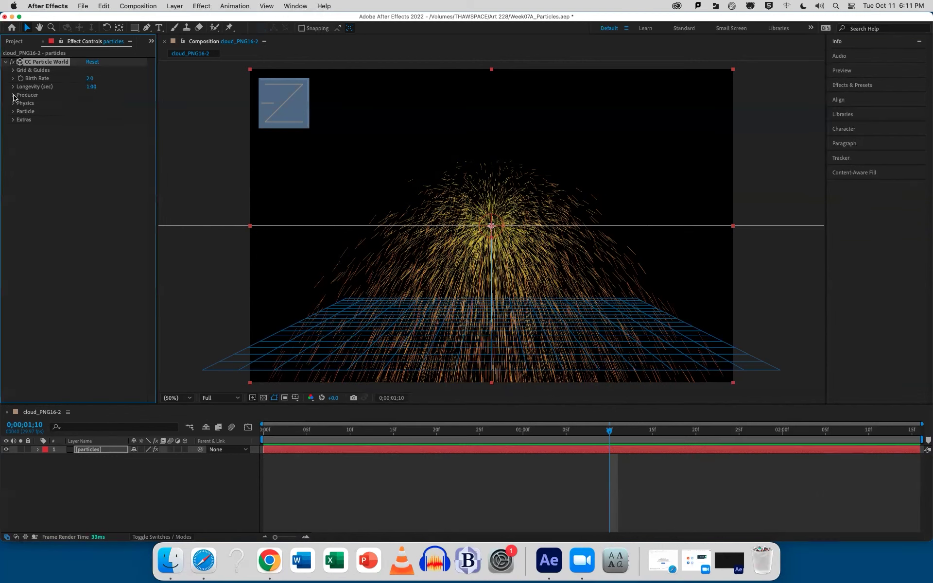
Try the Twirly animation type in the Physics settings of CC Particle World, and settle on Vortex
left_click(13, 103)
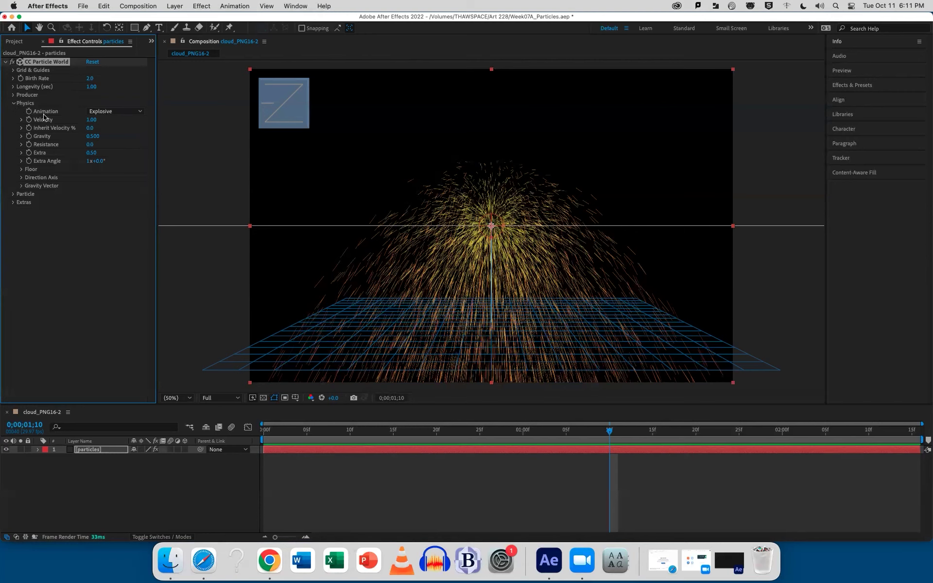
left_click(116, 112)
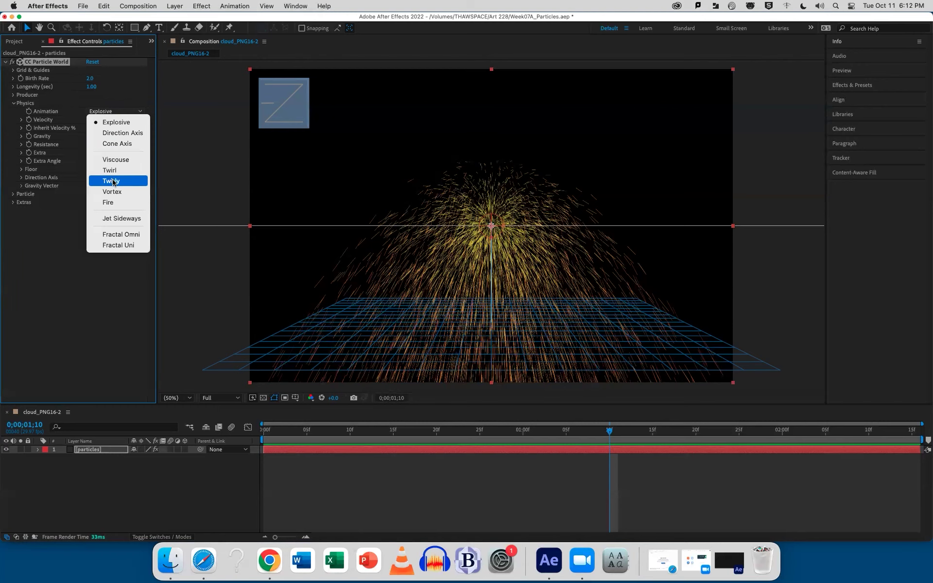
left_click(113, 183)
left_click(116, 112)
left_click(117, 192)
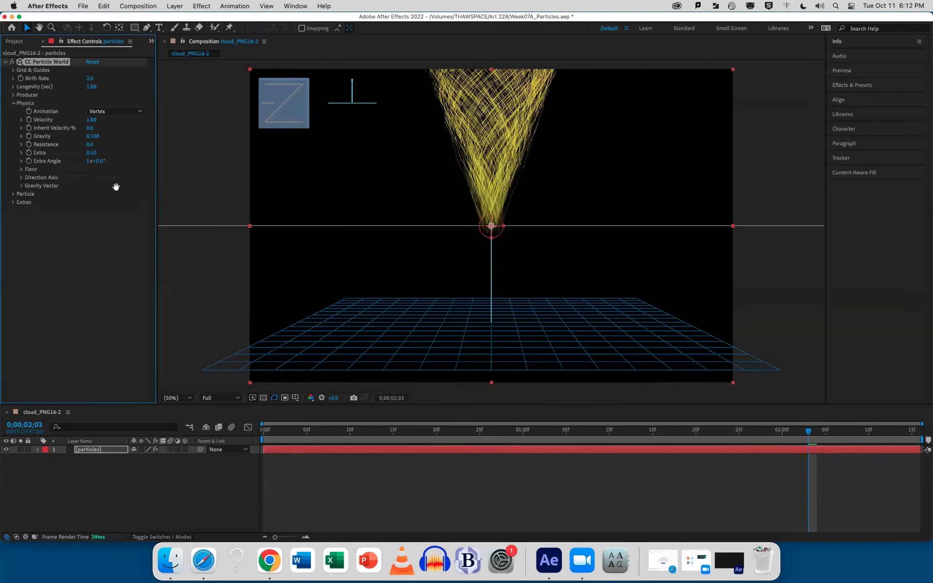
Play back the composition to review the Vortex particle motion
key("space")
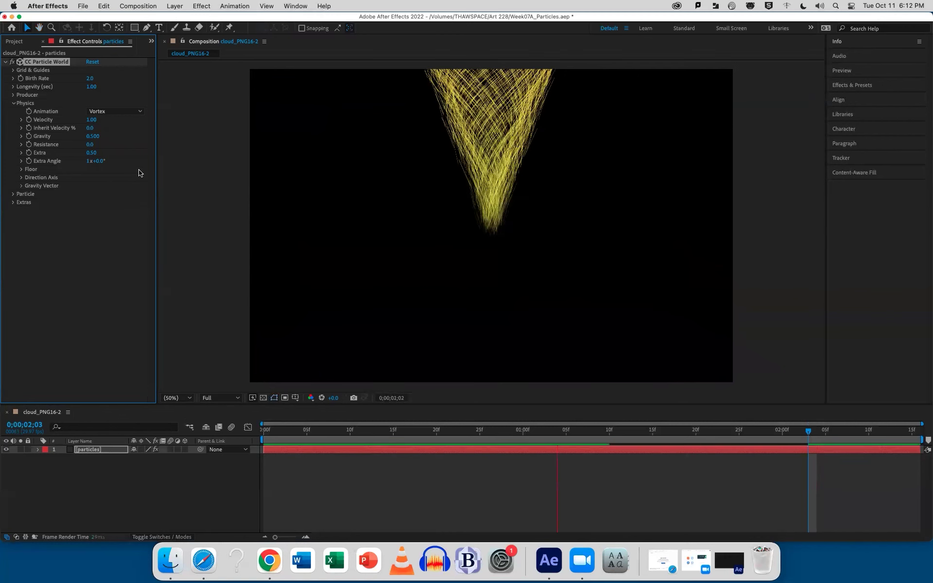
key("space")
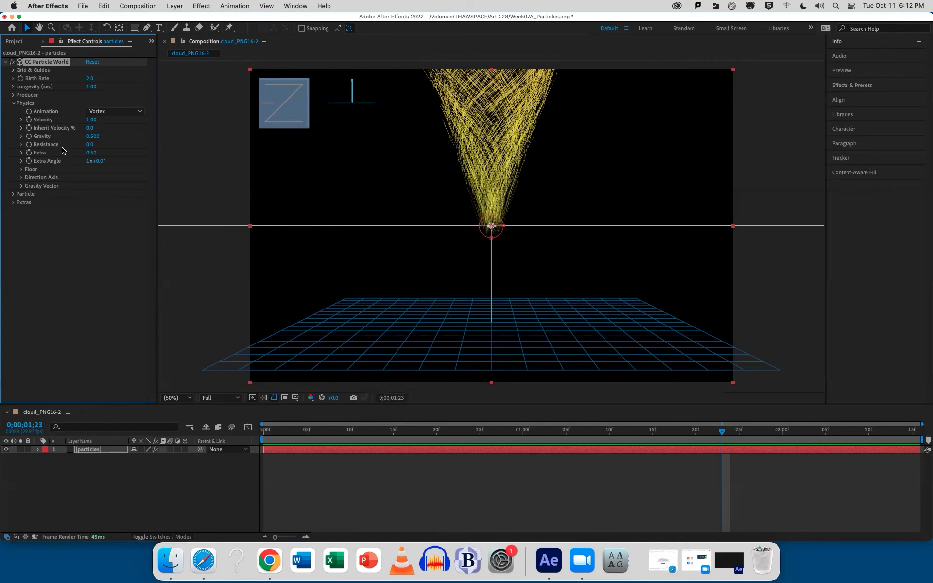
left_click_drag(263, 288, 270, 287)
key("space")
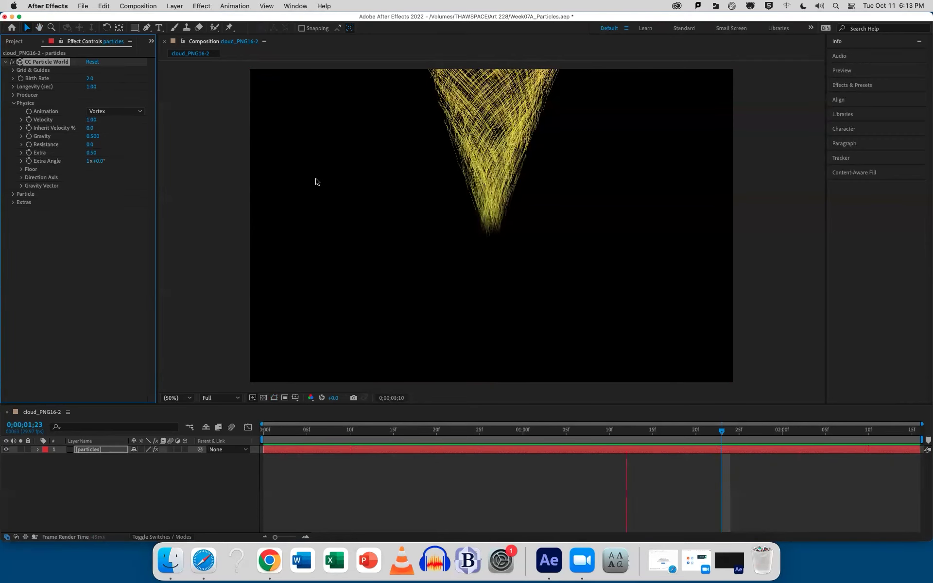
Try Physics Resistance values of 42.9 and 7.7, playing back the particle motion for each
left_click_drag(89, 144, 282, 161)
key("space")
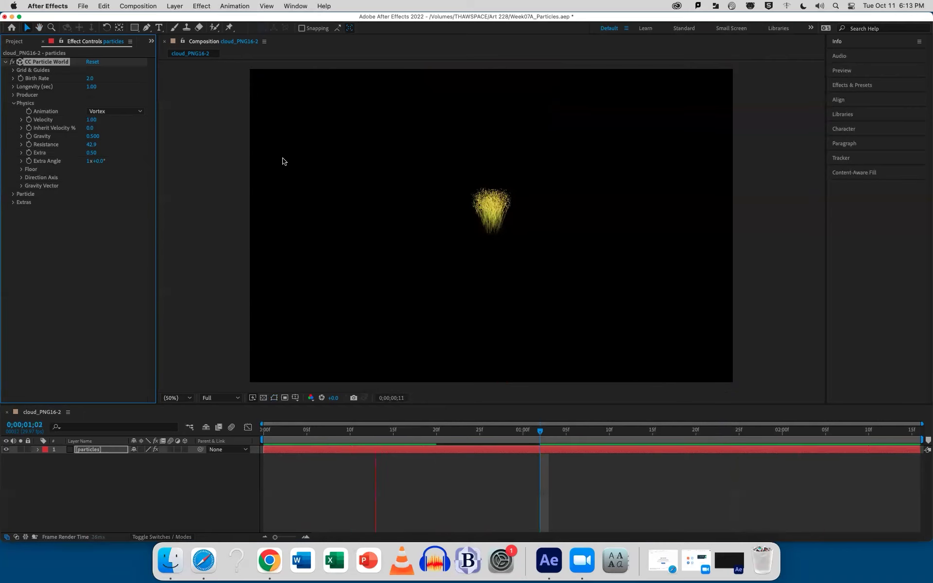
key("space")
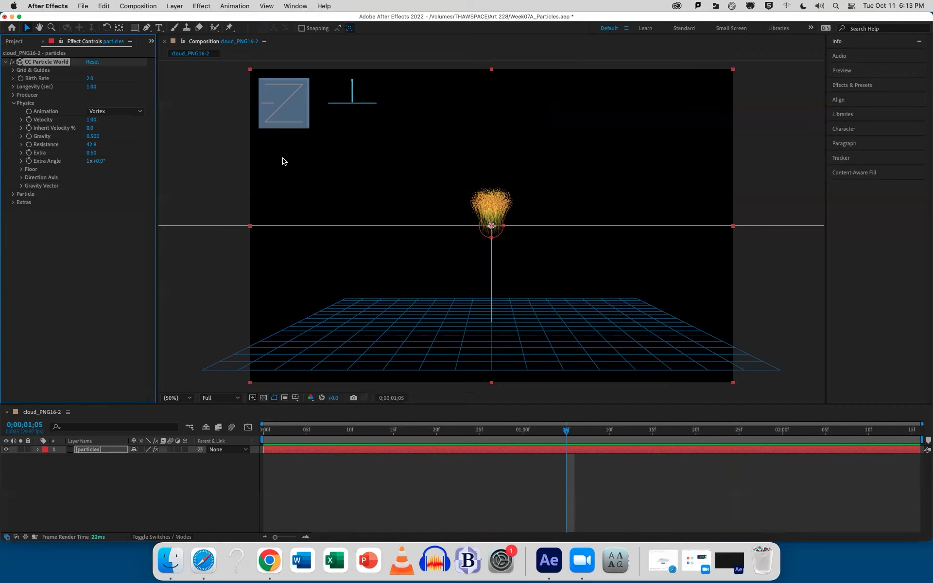
left_click_drag(90, 145, 6, 230)
key("space")
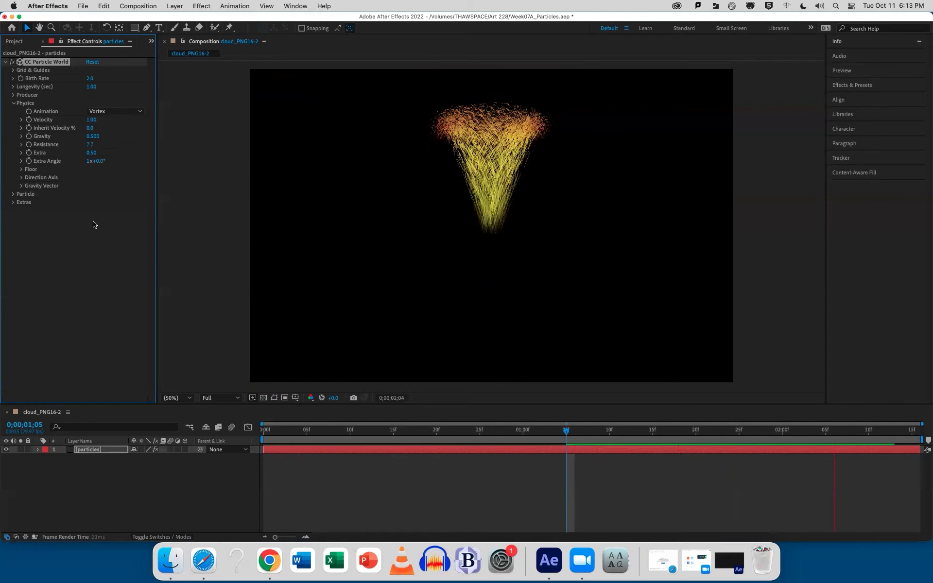
key("space")
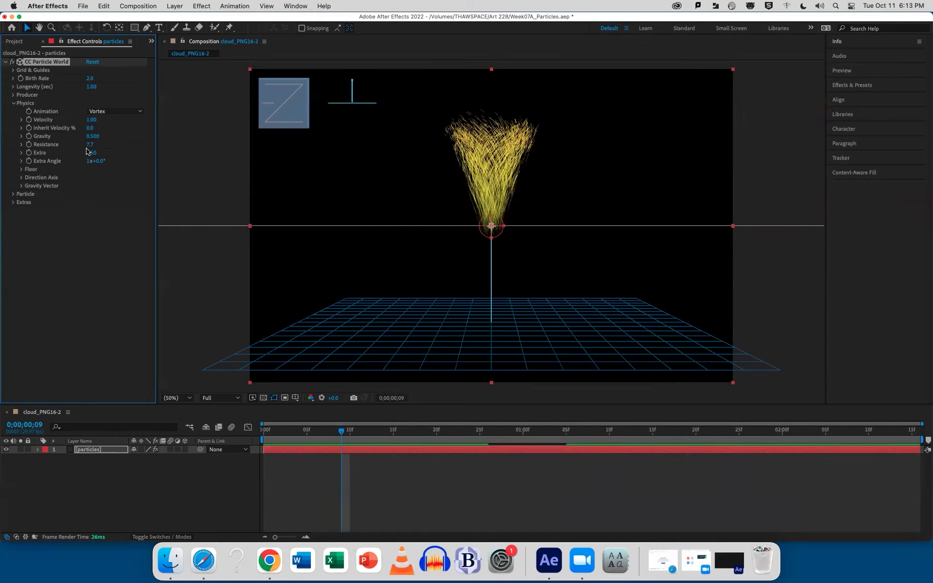
Set the Physics Resistance to 4.5 and play back the composition to check the vortex
left_click_drag(90, 144, 76, 149)
key("space")
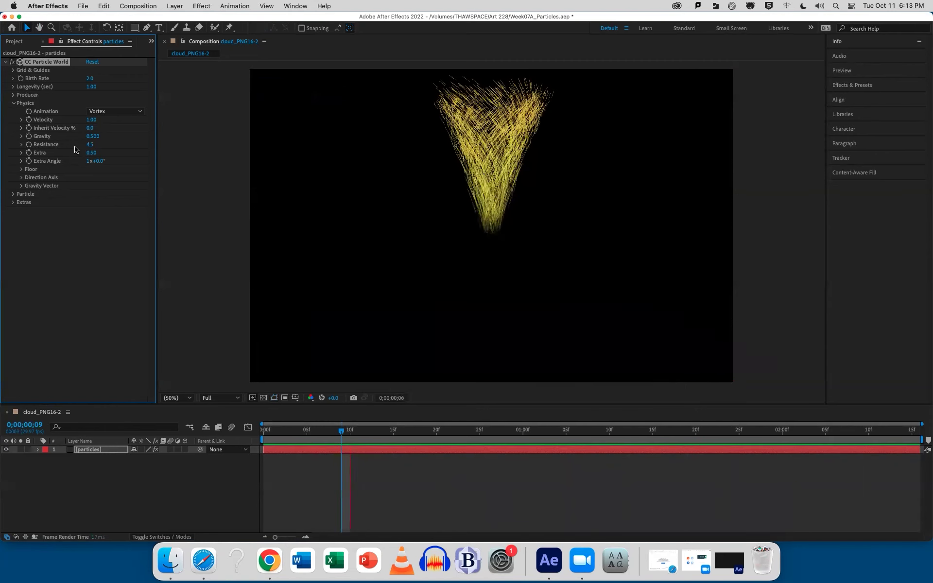
key("space")
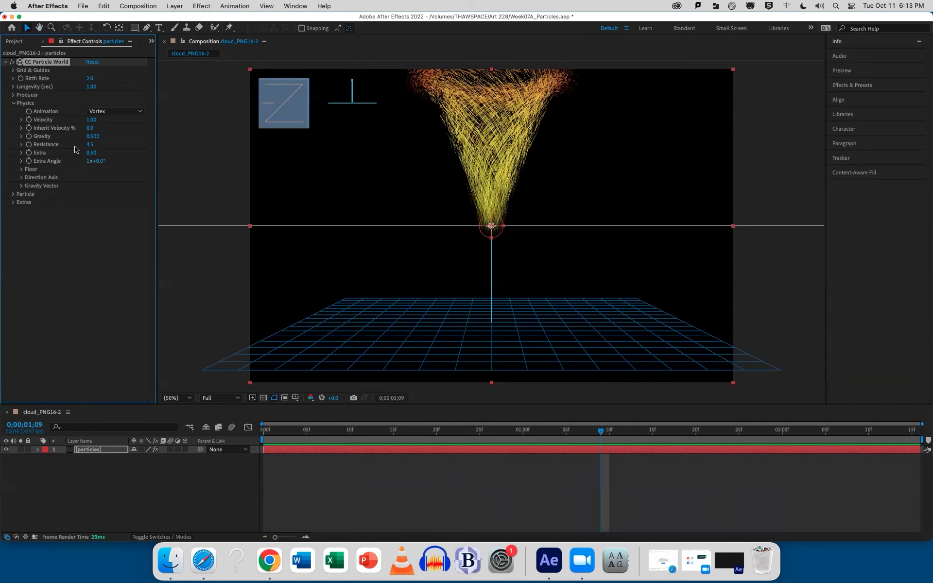
key("space")
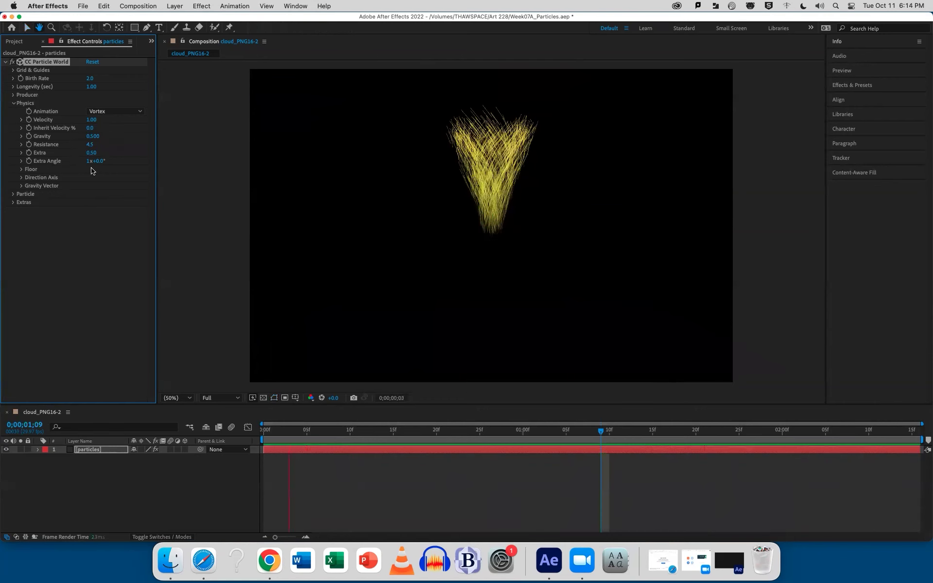
key("space")
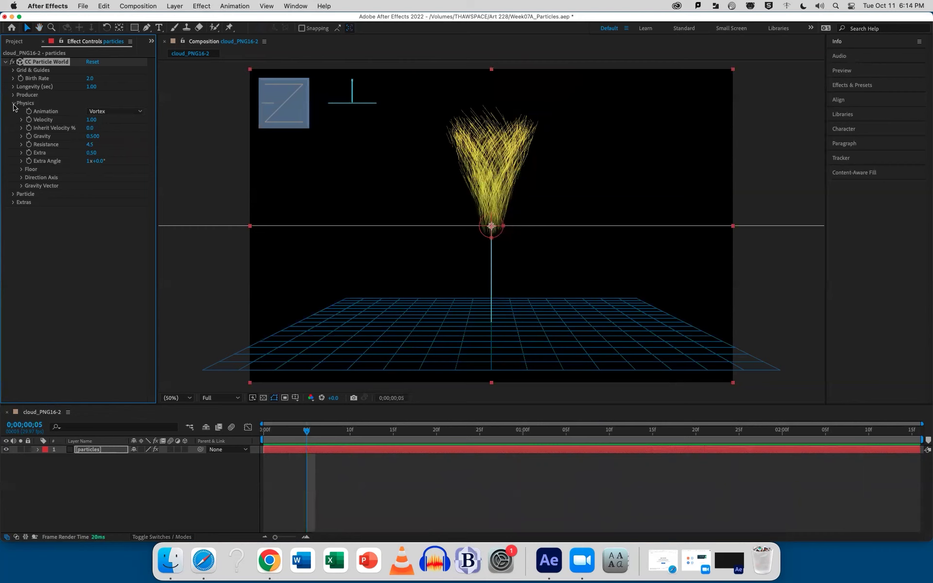
Set the Physics Velocity to 1.22, and try an Inherit Velocity change and undo it
mouse_move(93, 122)
left_mouse_down()
mouse_move(152, 98)
mouse_move(51, 112)
mouse_move(108, 88)
mouse_move(3, 124)
mouse_move(87, 106)
left_mouse_up()
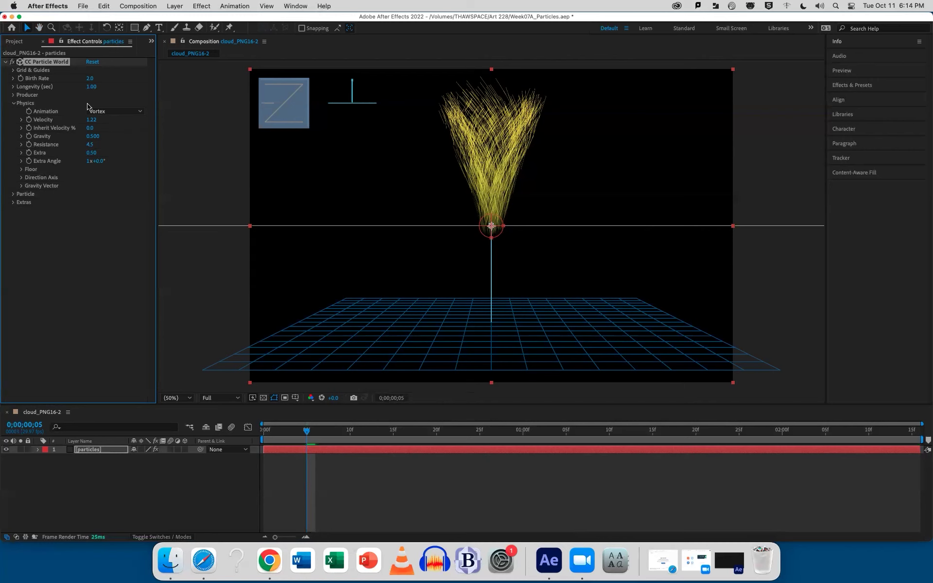
left_click_drag(90, 128, 94, 127)
key("super+z")
Try a Gravity of 6.400 and undo it, setting Gravity to -0.750 instead and previewing the motion
mouse_move(96, 137)
left_mouse_down()
mouse_move(282, 115)
mouse_move(365, 123)
left_mouse_up()
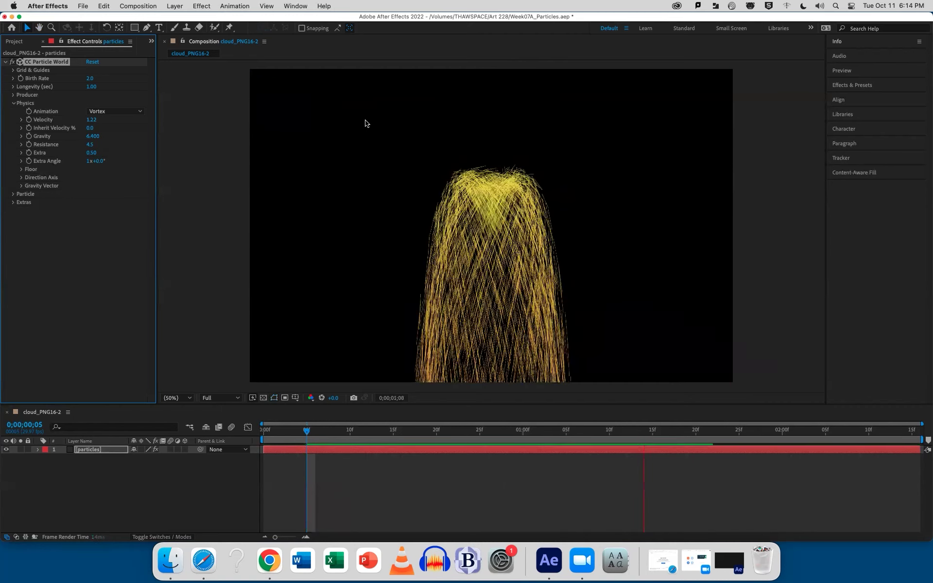
key("space")
key("super+z")
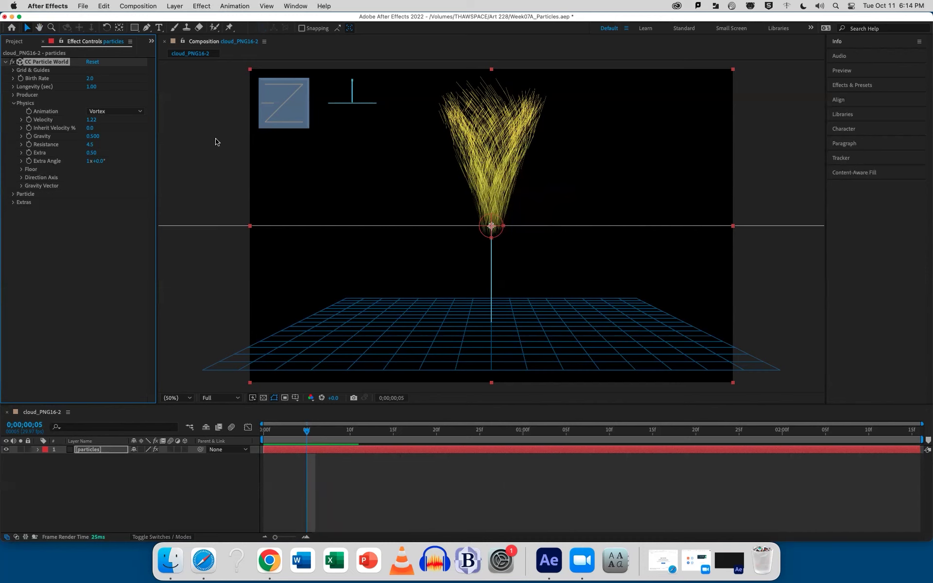
left_click_drag(93, 136, 35, 141)
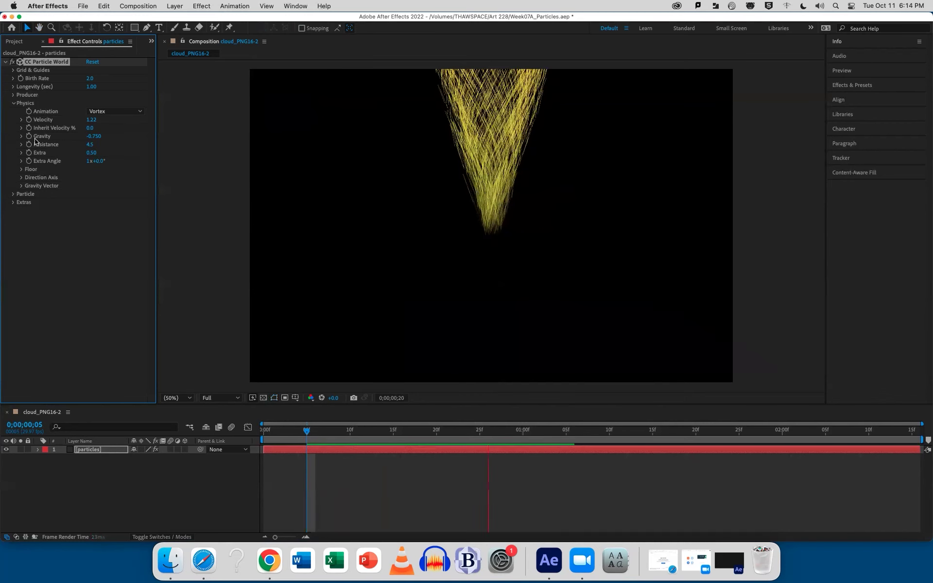
key("space")
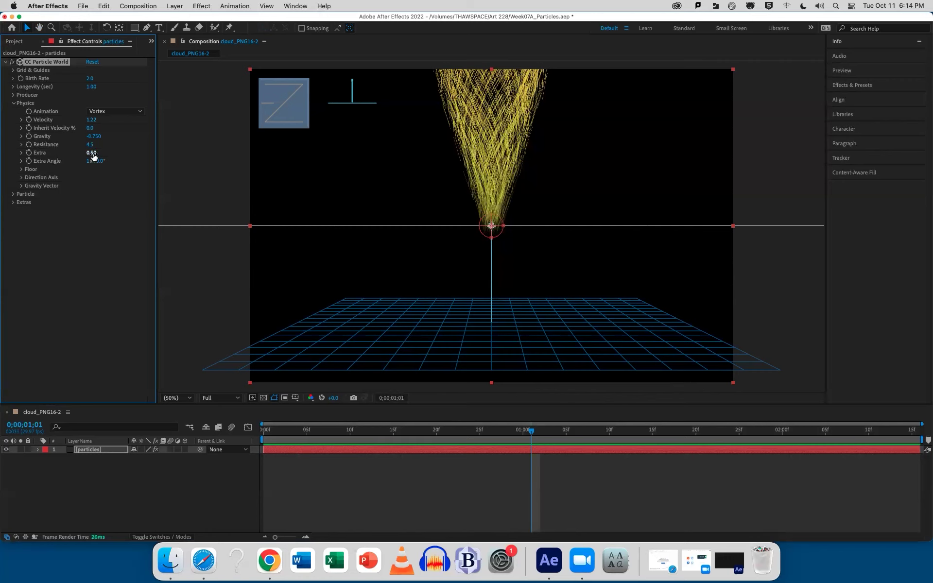
Try Physics Extra values of 0.02 and 12.84, previewing the particles with each
mouse_move(94, 157)
left_mouse_down()
mouse_move(203, 140)
mouse_move(60, 161)
mouse_move(89, 161)
mouse_move(65, 164)
mouse_move(77, 161)
left_mouse_up()
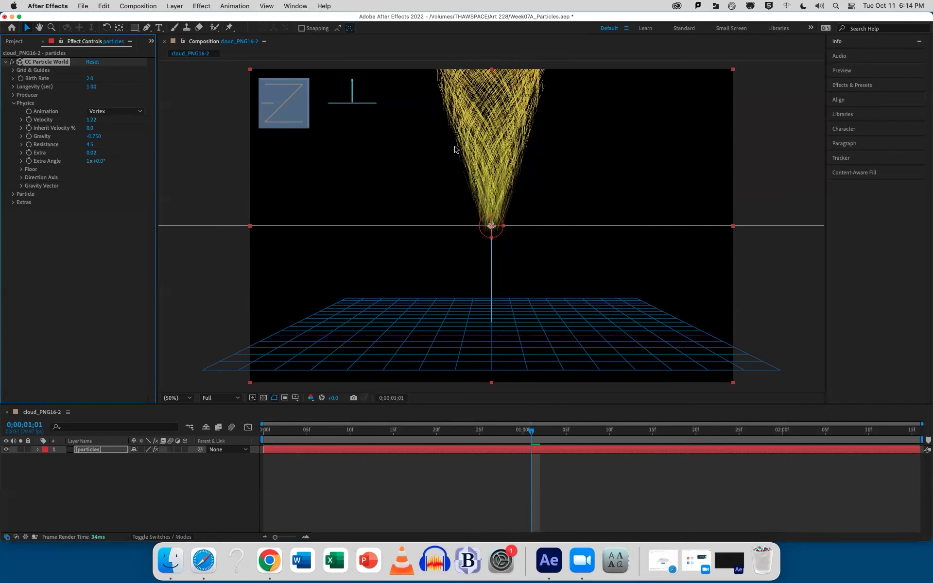
key("space")
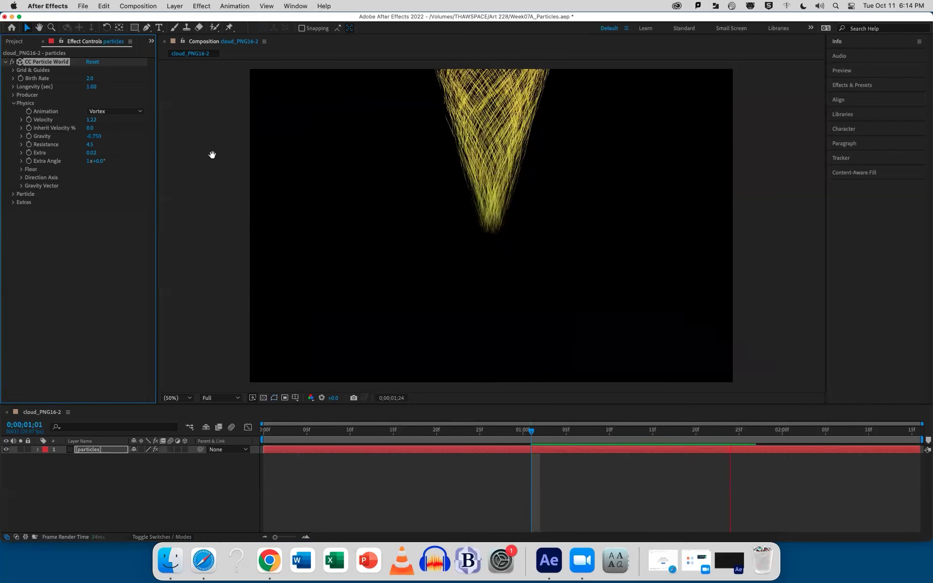
key("space")
mouse_move(91, 153)
left_mouse_down()
mouse_move(440, 118)
mouse_move(683, 121)
left_mouse_up()
key("space")
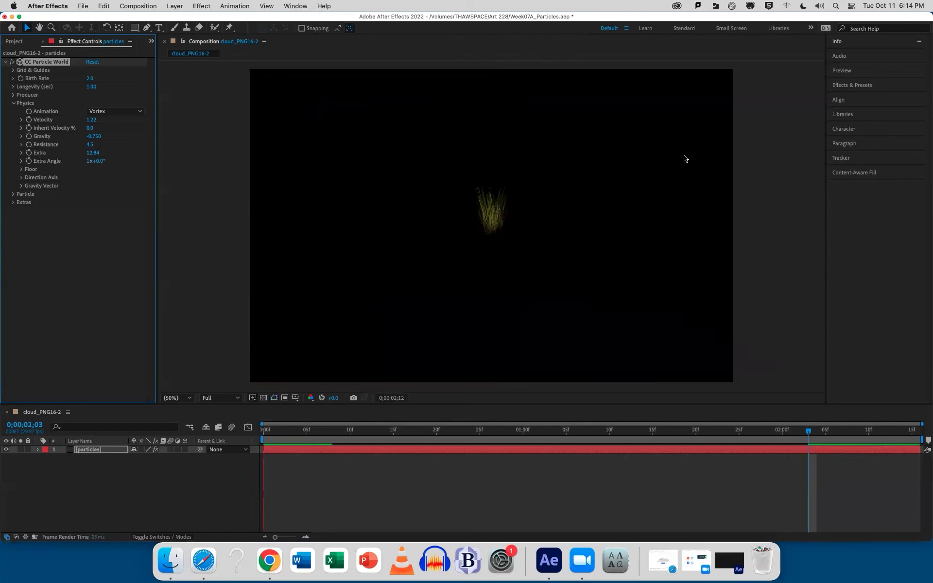
key("space")
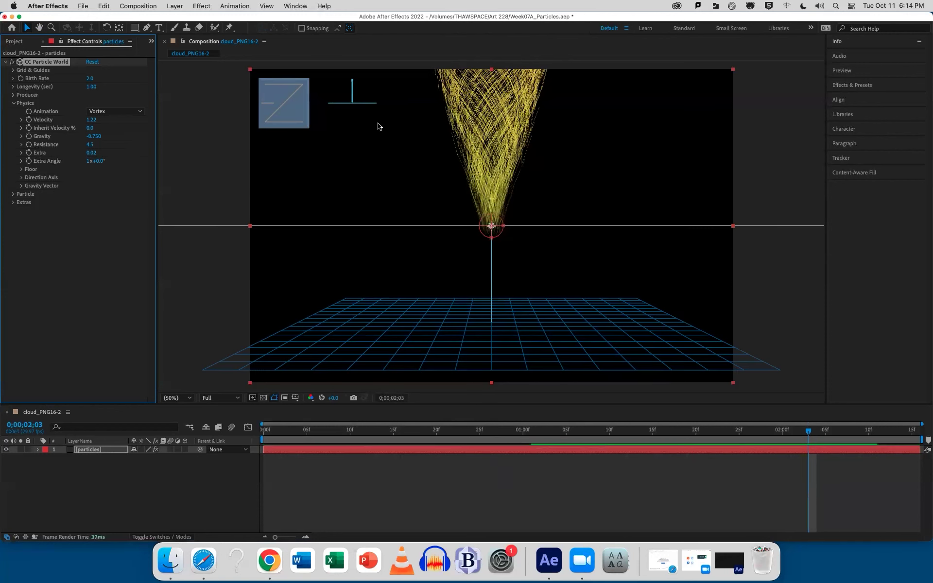
Set the Extra value in the Physics settings to 0
left_click(91, 154)
type("0")
key("Return")
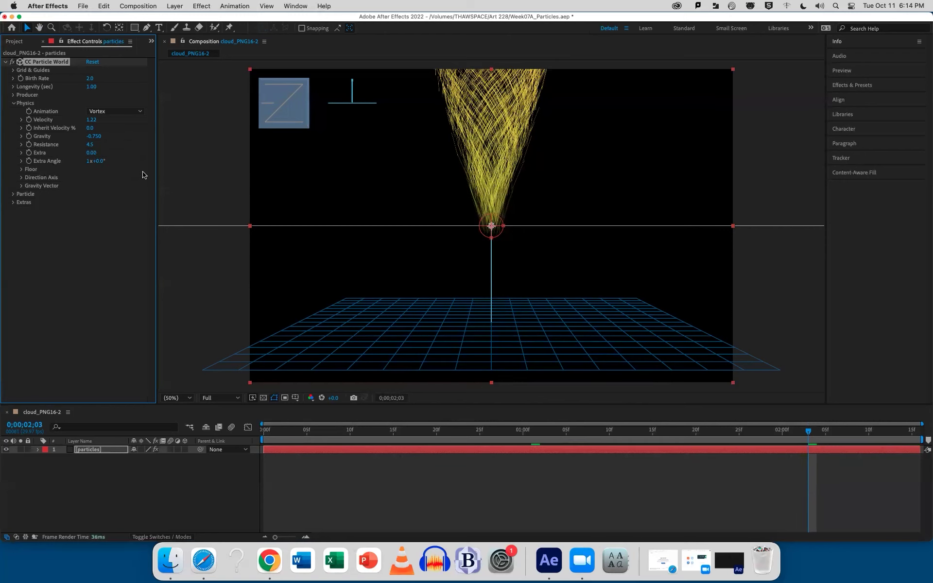
Set the Physics Extra Angle to 3x+341.0° and play back the composition to review the swirl
left_click_drag(95, 161, 596, 143)
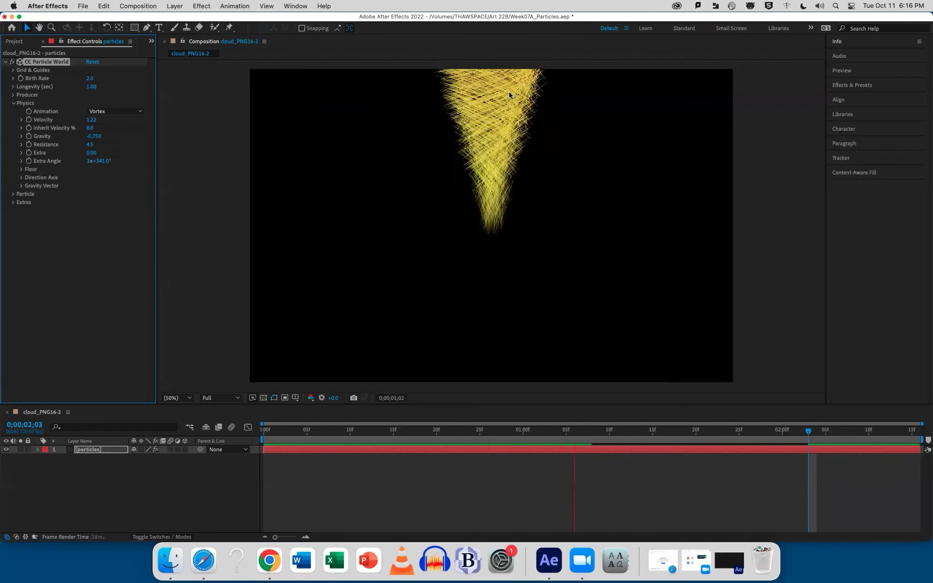
key("space")
key("super+z")
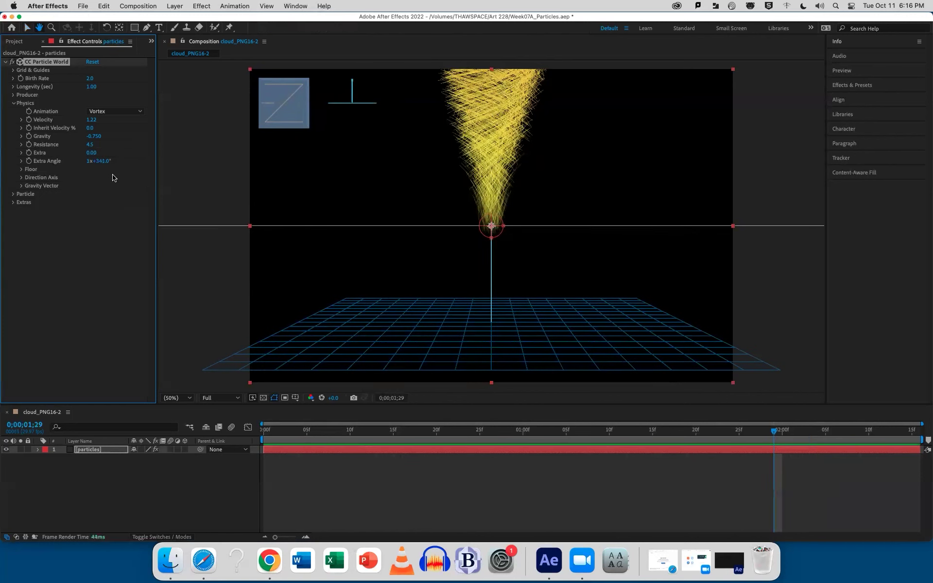
key("space")
key("space")
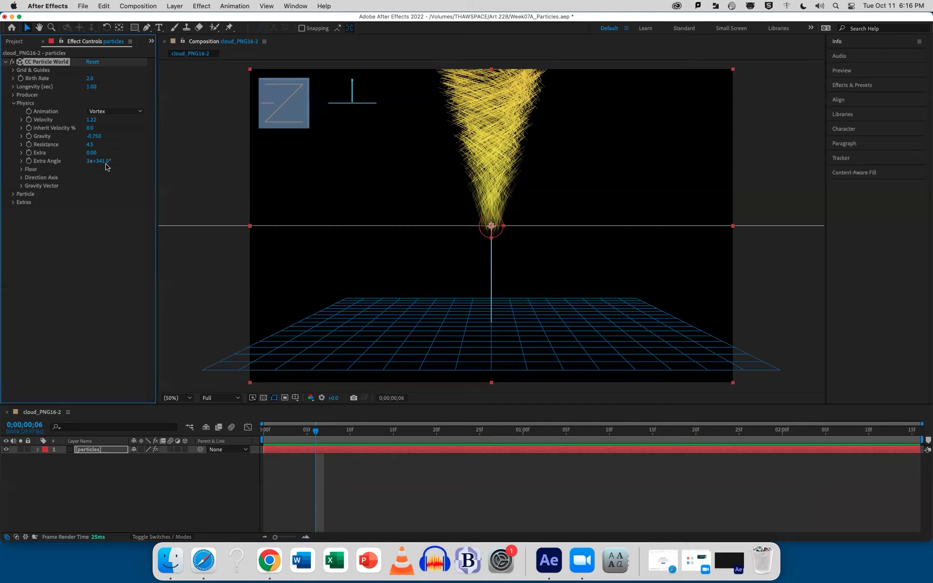
key("space")
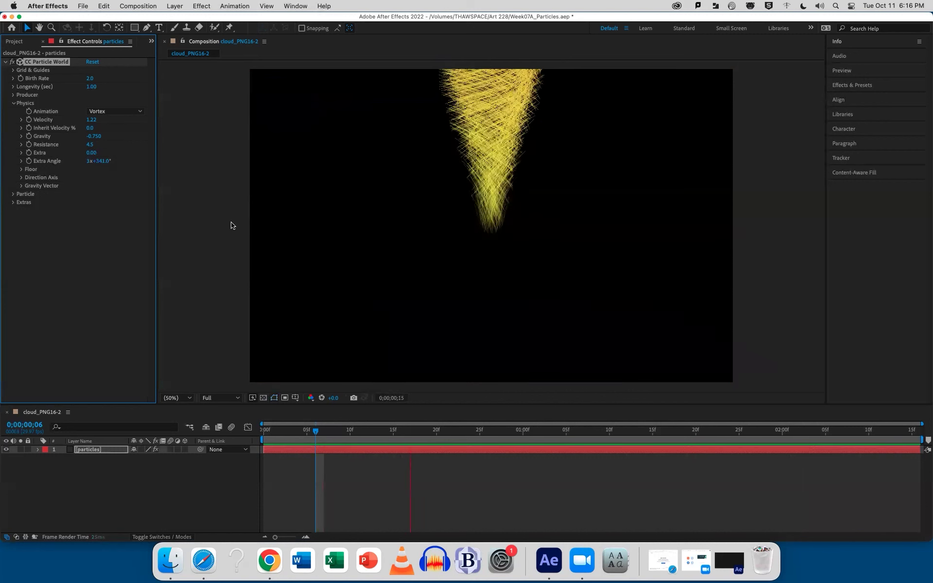
key("space")
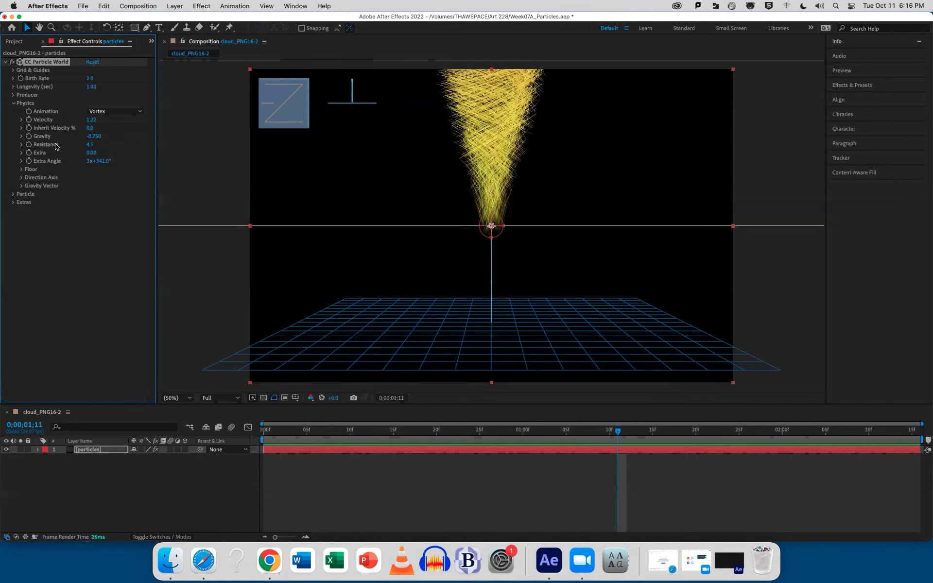
Set the Producer's Position Y to 0.32 and play back the composition from its first frame
left_click(13, 104)
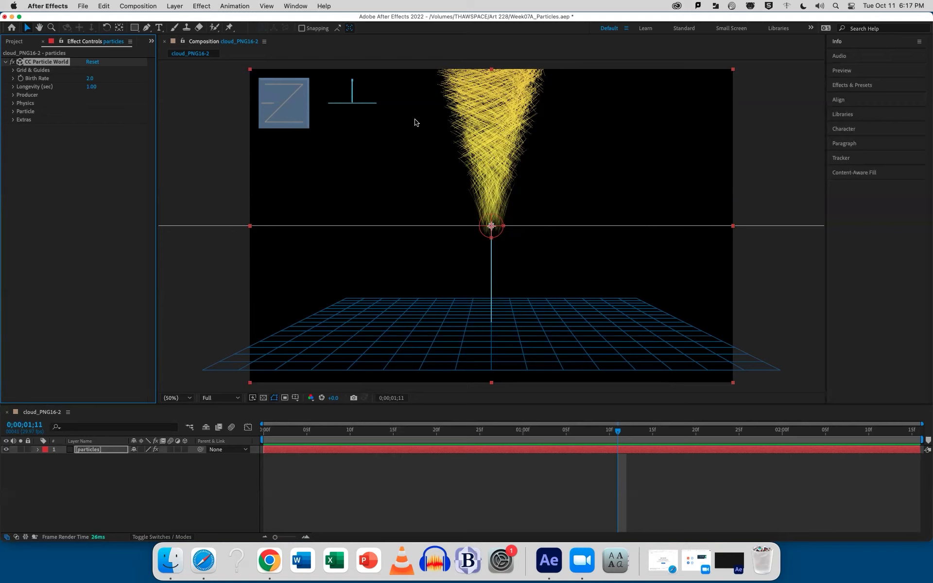
left_click(13, 96)
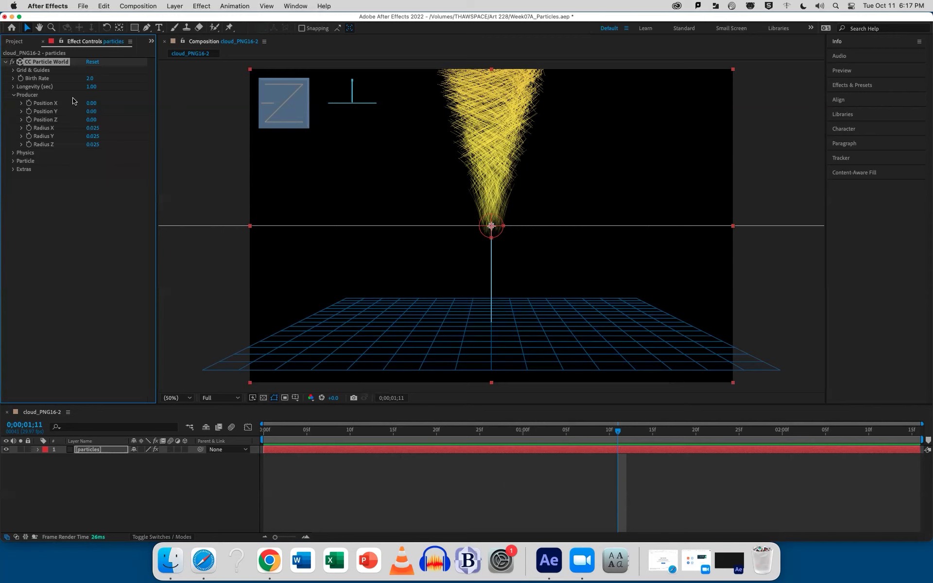
mouse_move(93, 113)
left_mouse_down()
mouse_move(126, 113)
mouse_move(111, 112)
left_mouse_up()
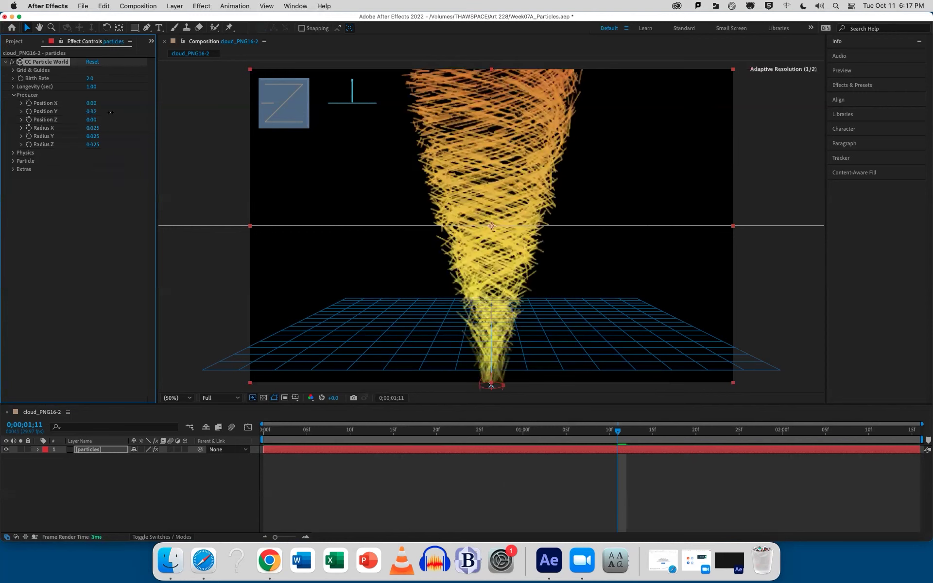
left_click_drag(280, 431, 239, 432)
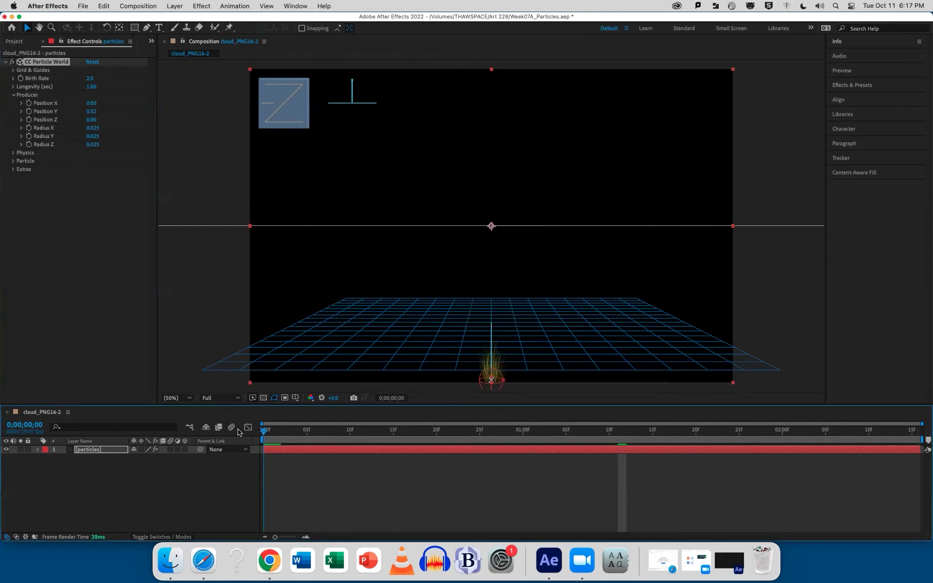
key("space")
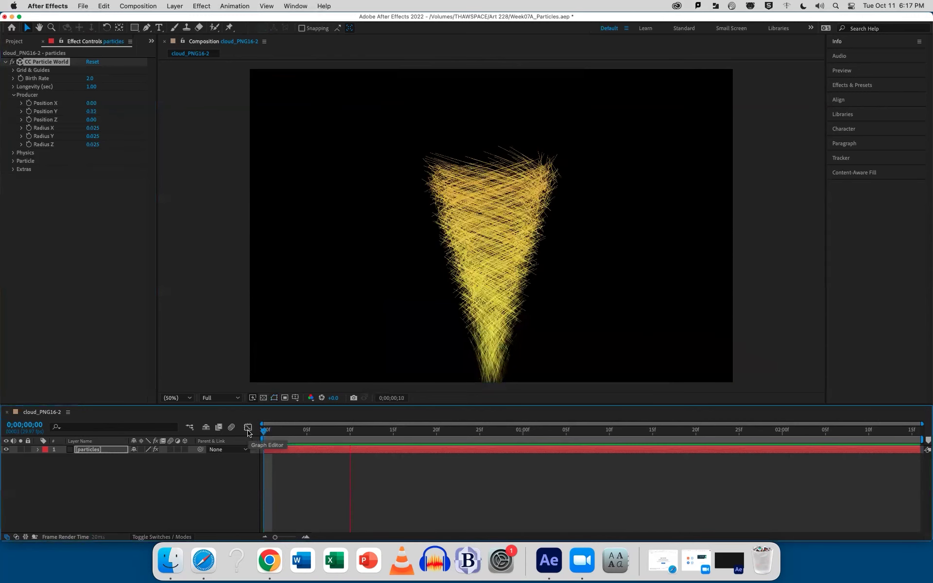
key("space")
Try moving the Producer to a Position Z of -0.78 and undo the position changes
mouse_move(91, 103)
left_mouse_down()
mouse_move(129, 119)
mouse_move(67, 122)
left_mouse_up()
key("ctrl+z")
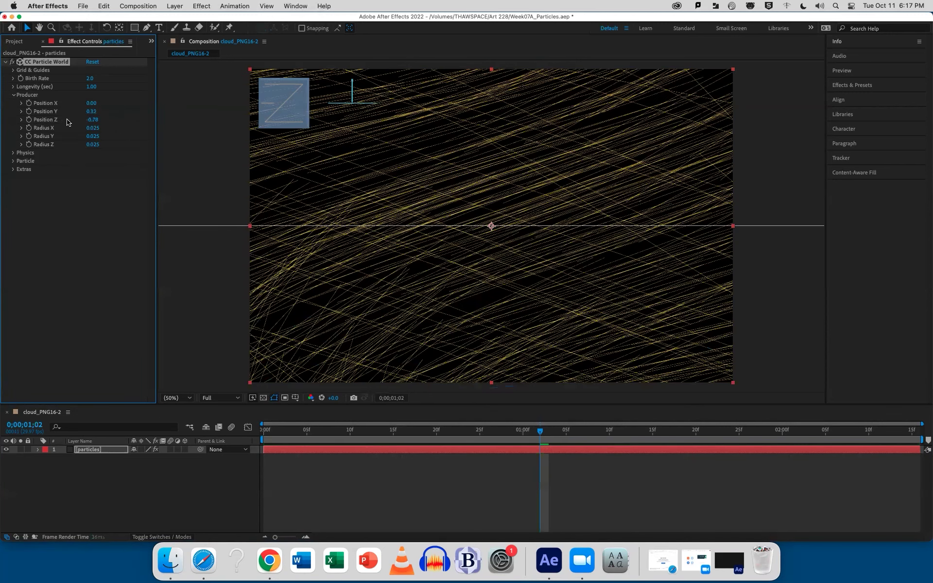
key("ctrl+z")
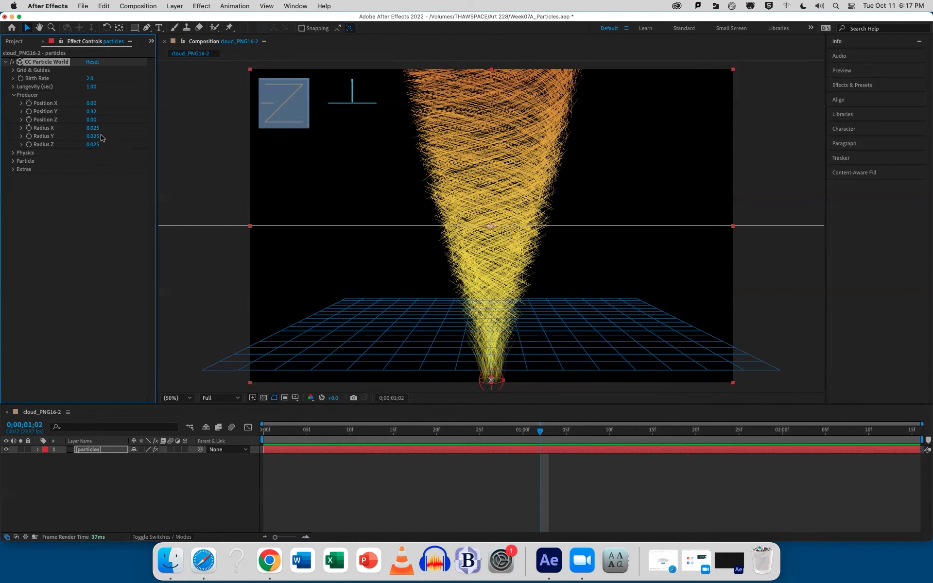
Set the Producer's Radius X and Radius Y to 0.000 and Radius Z to 0.330, and preview the funnel
mouse_move(92, 127)
left_mouse_down()
mouse_move(114, 126)
mouse_move(94, 128)
left_mouse_up()
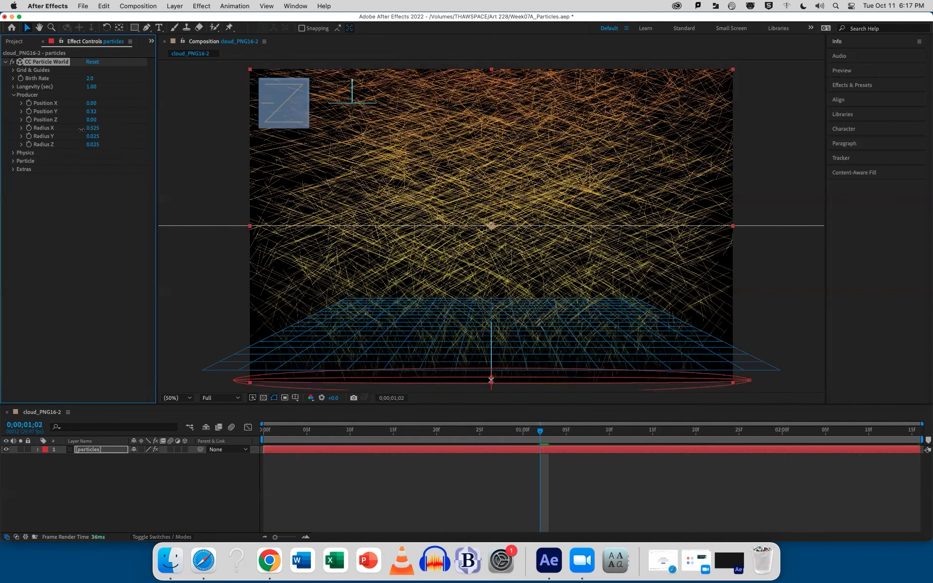
mouse_move(81, 130)
left_mouse_down()
mouse_move(73, 129)
mouse_move(186, 130)
mouse_move(85, 135)
mouse_move(105, 145)
mouse_move(86, 148)
left_mouse_up()
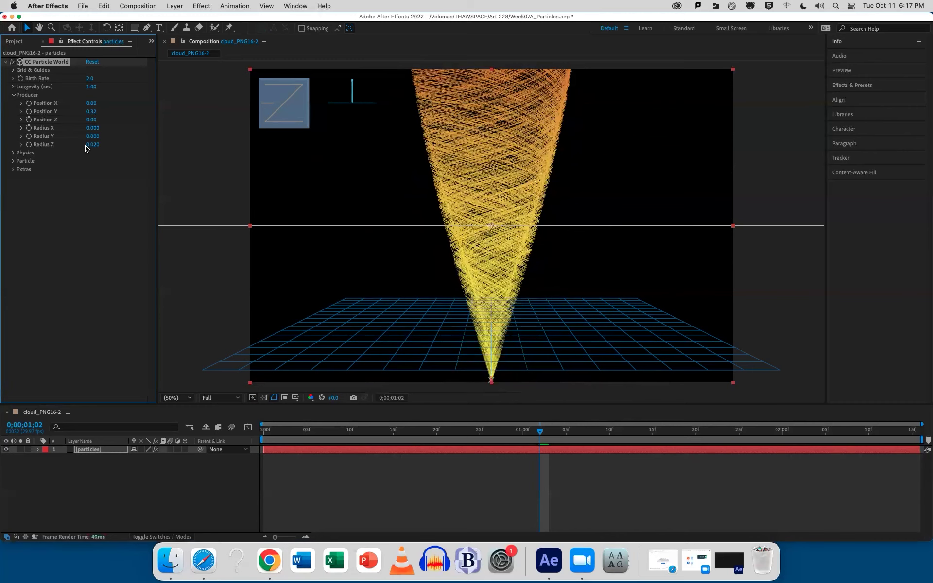
left_click_drag(92, 144, 102, 146)
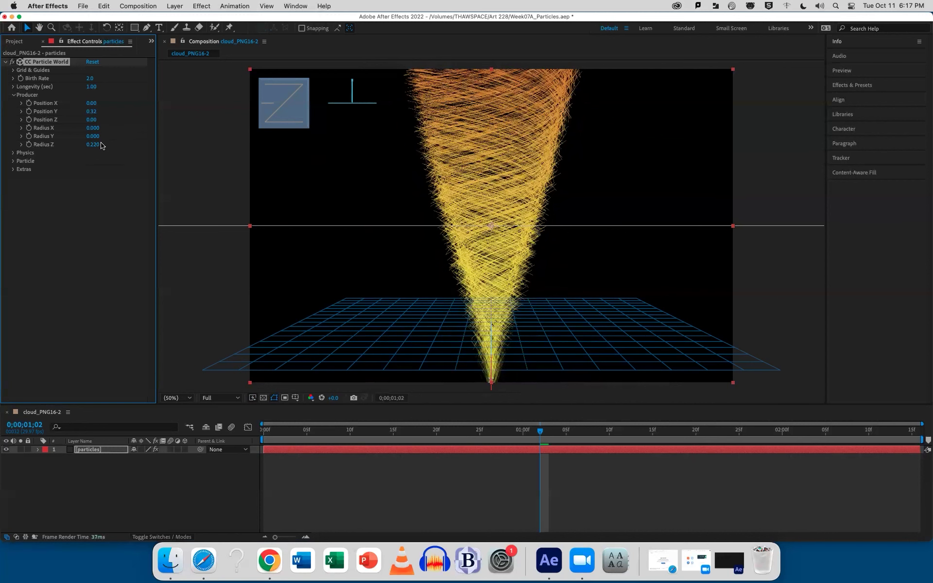
key("space")
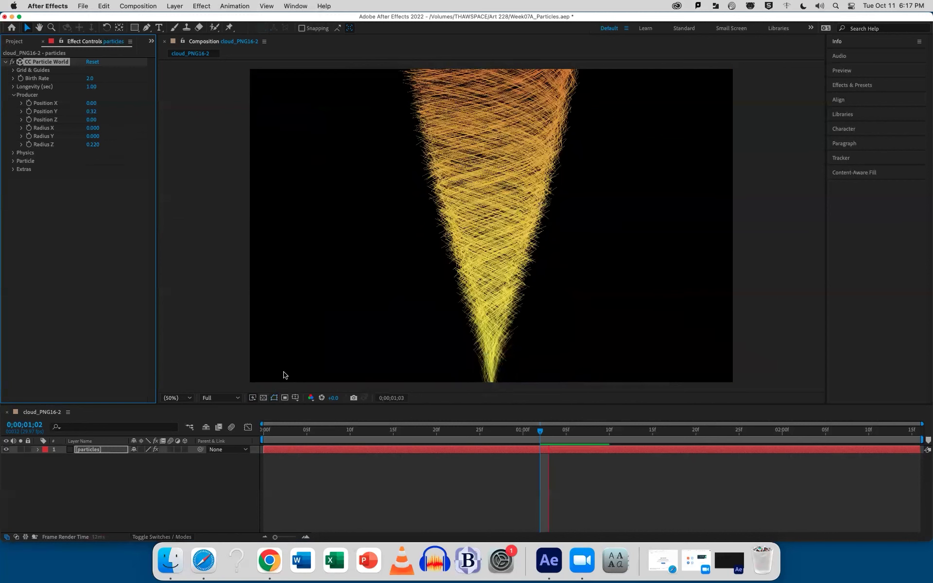
left_click_drag(92, 144, 113, 172)
key("space")
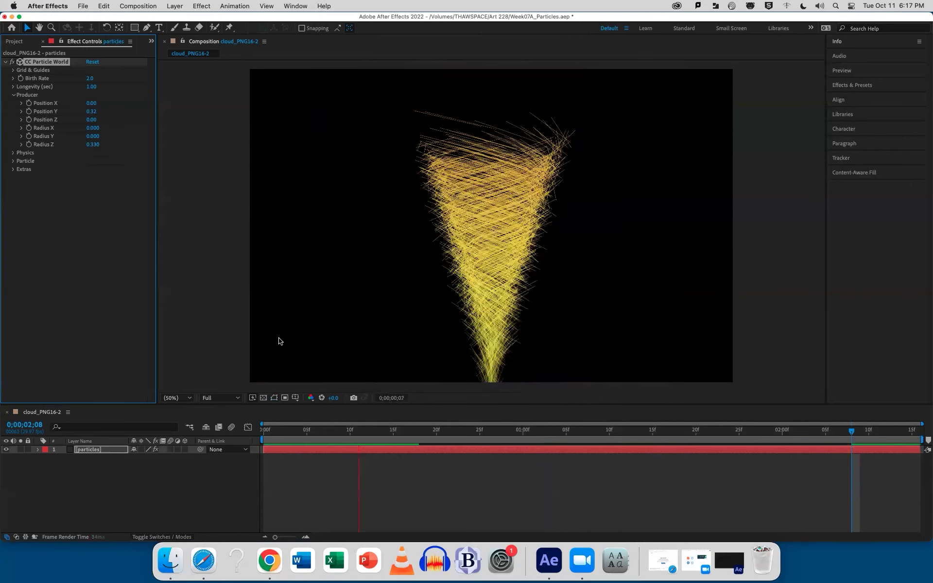
Try Star as the Particle Type in CC Particle World's Particle settings and preview the animation
left_click(13, 95)
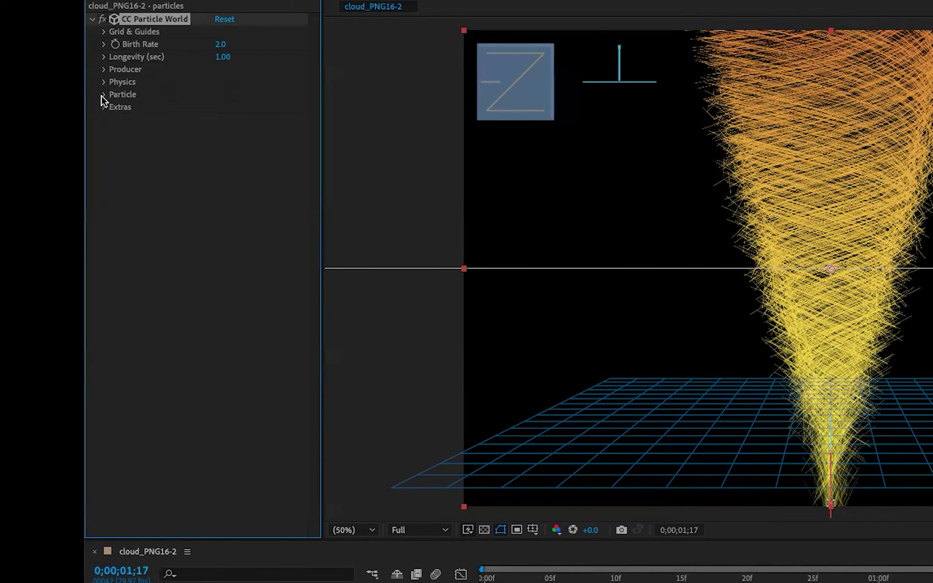
left_click(104, 95)
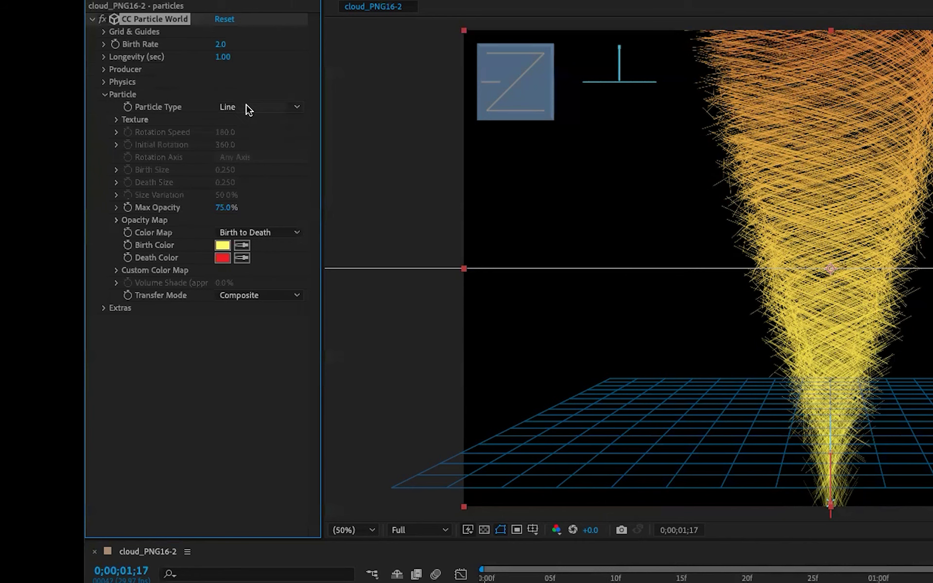
key("space")
left_click(267, 111)
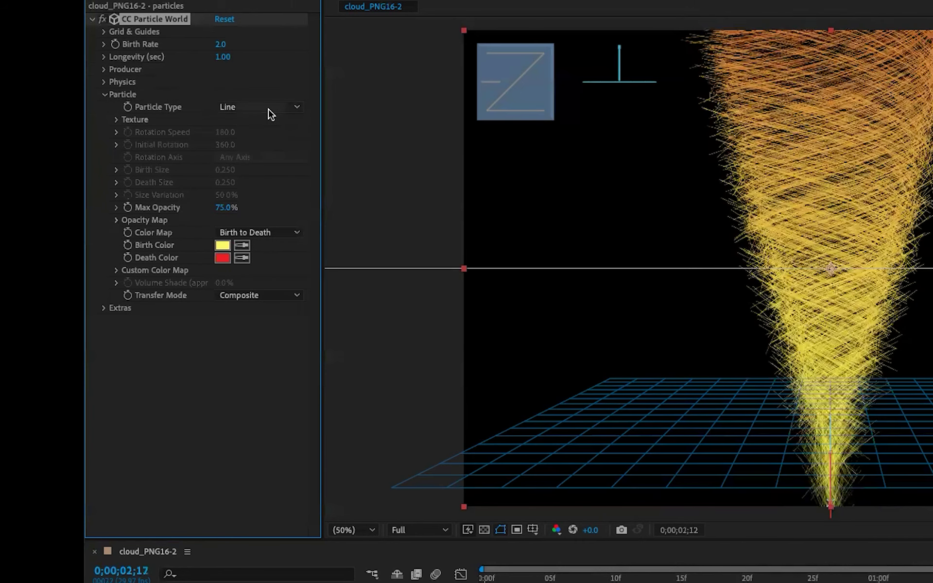
left_click(264, 141)
key("space")
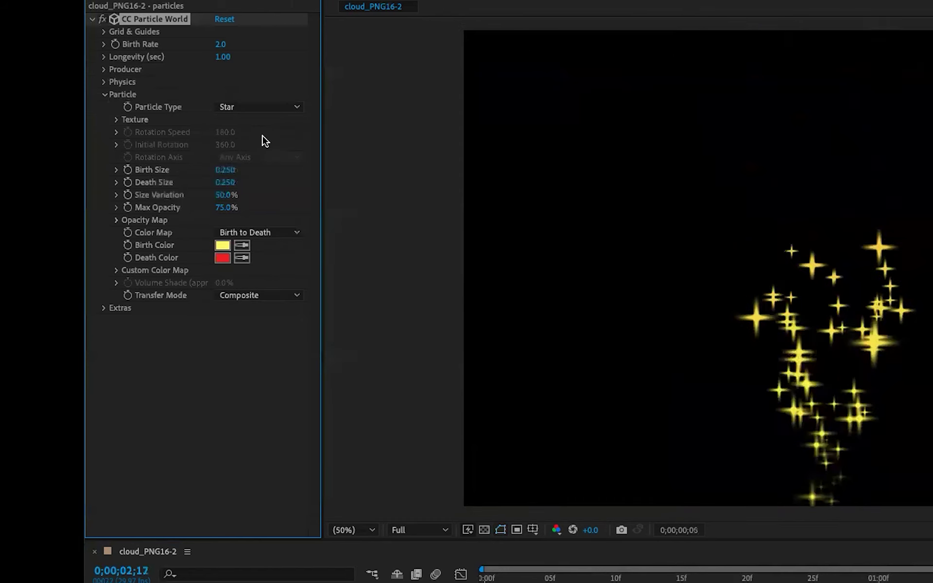
key("space")
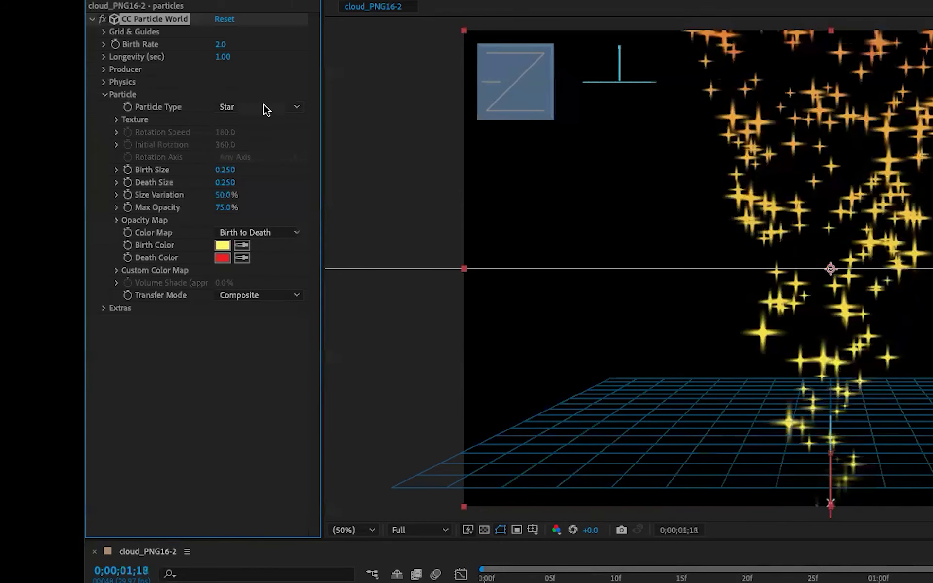
Try Shaded Sphere as the Particle Type and play back the vortex
left_click(262, 106)
left_click(271, 164)
key("space")
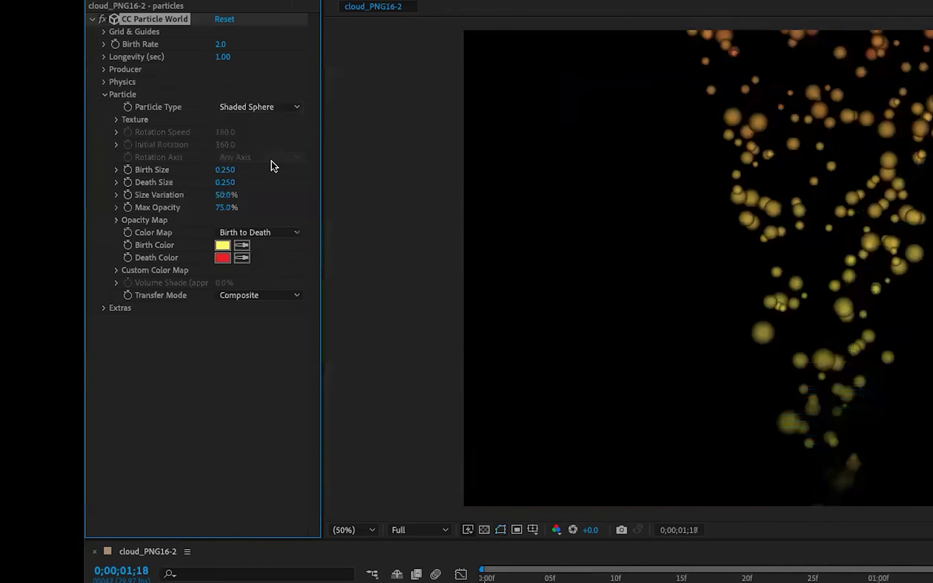
key("space")
Try Faded Sphere as the Particle Type and play back the vortex
left_click(265, 107)
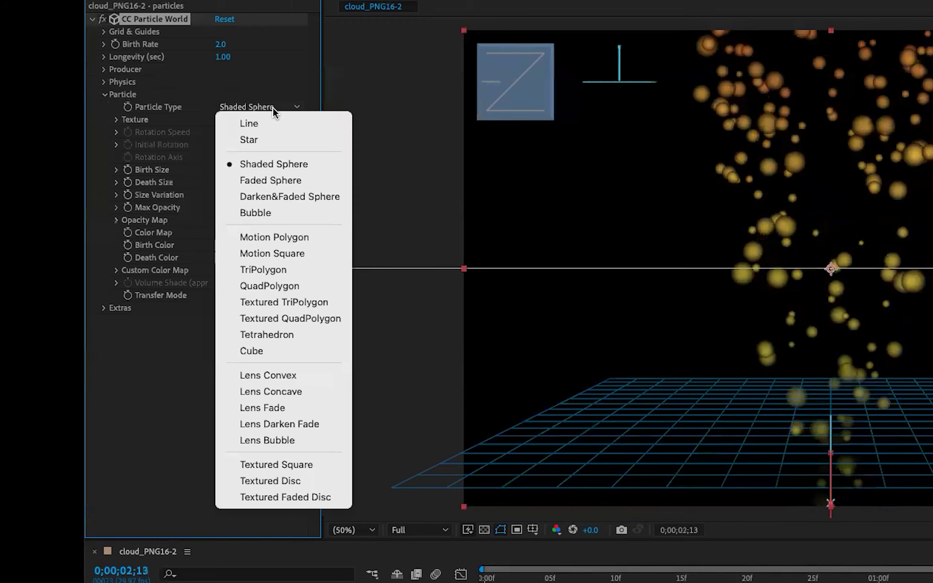
left_click(272, 181)
key("space")
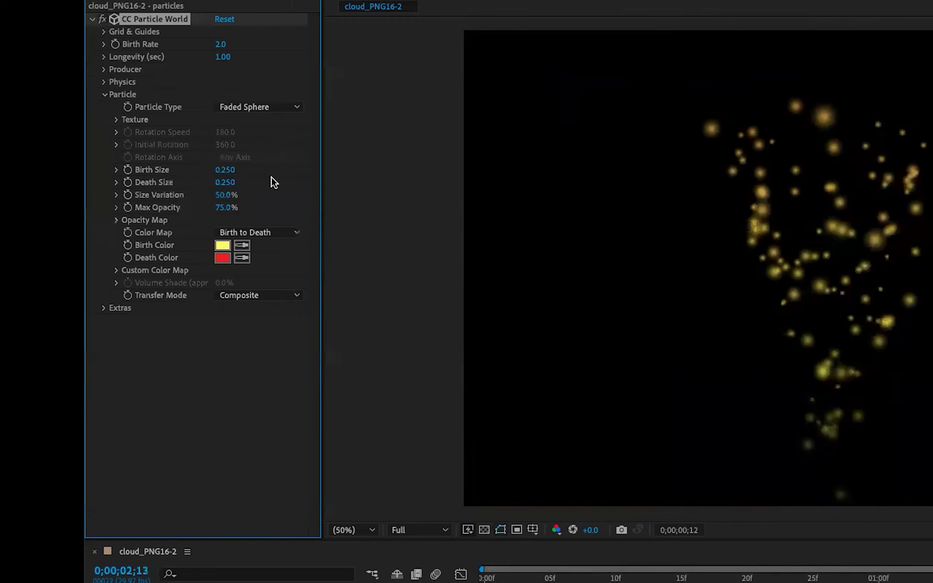
key("space")
Try Bubble as the Particle Type and play back the vortex
left_click(274, 108)
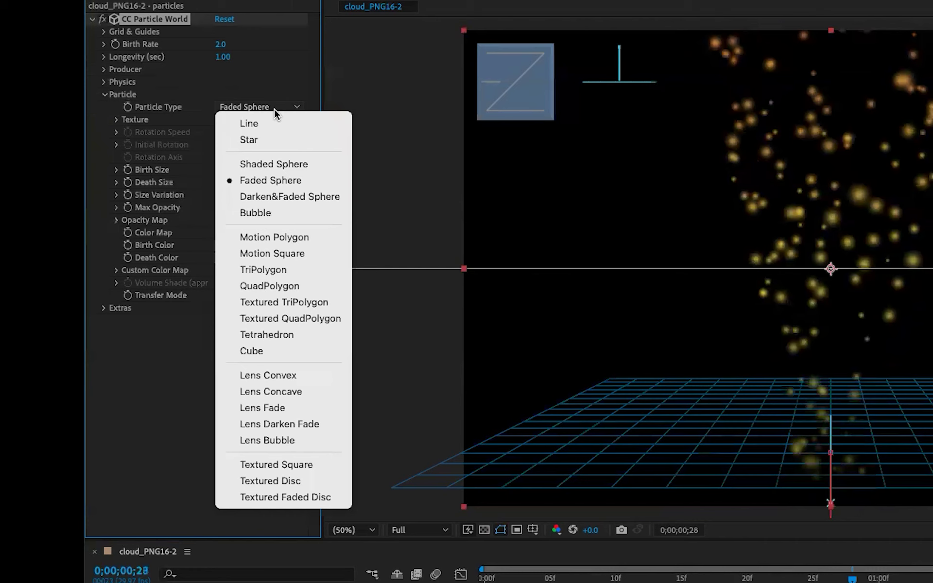
left_click(268, 212)
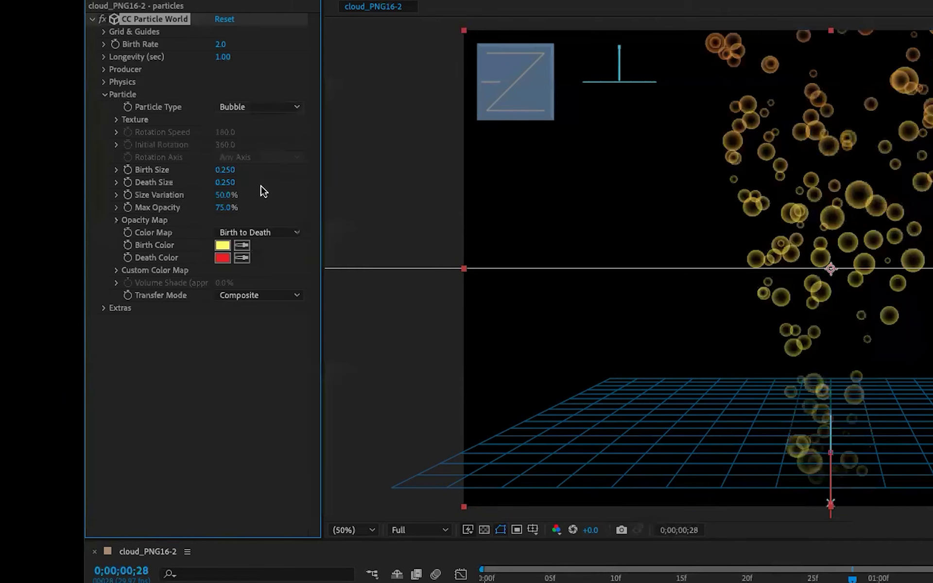
key("space")
key("space")
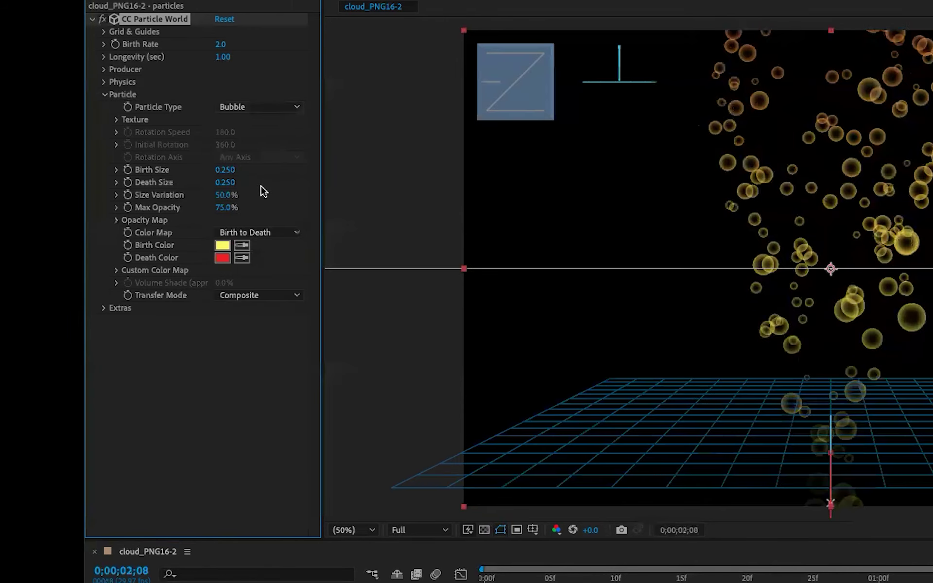
Set the Particle Type to Textured Faded Disc and expand its Texture settings
left_click(266, 105)
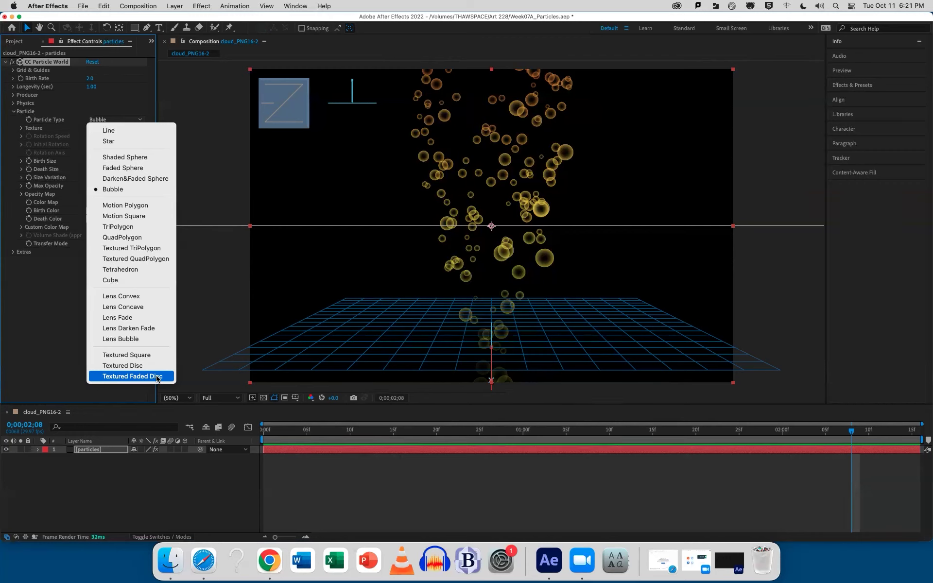
left_click(128, 378)
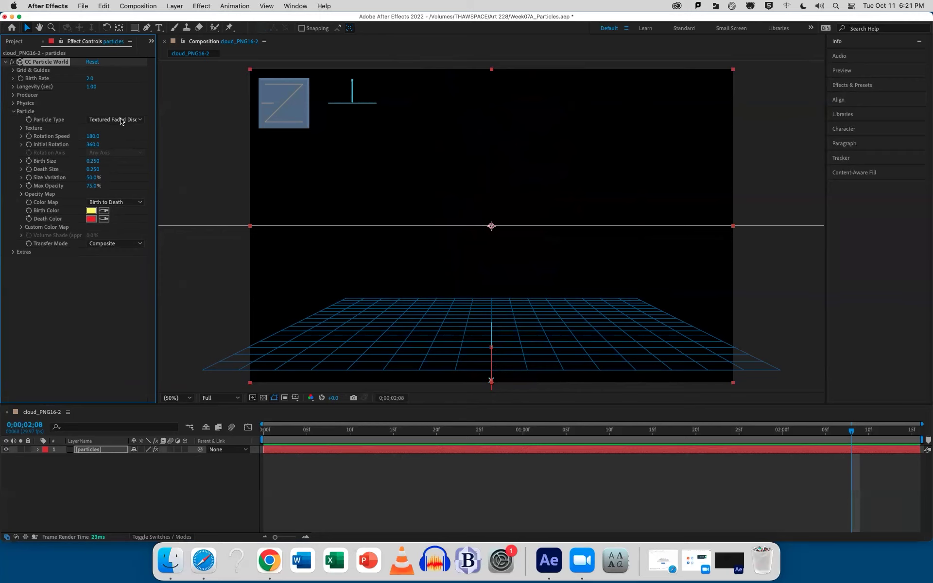
left_click(22, 128)
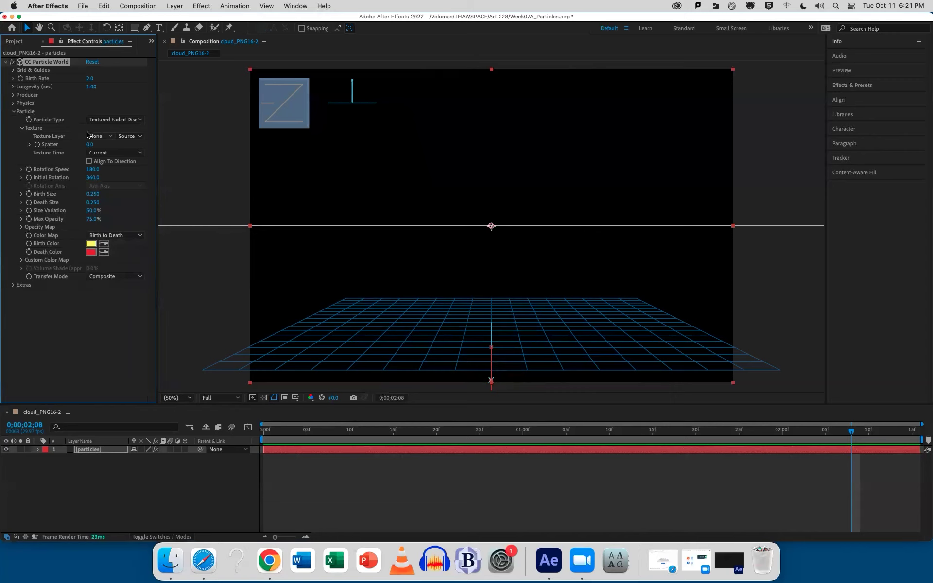
Set up a new composition 200 px wide and 200 px high, with the aspect ratio unlocked and a frame rate of 24
left_click(16, 43)
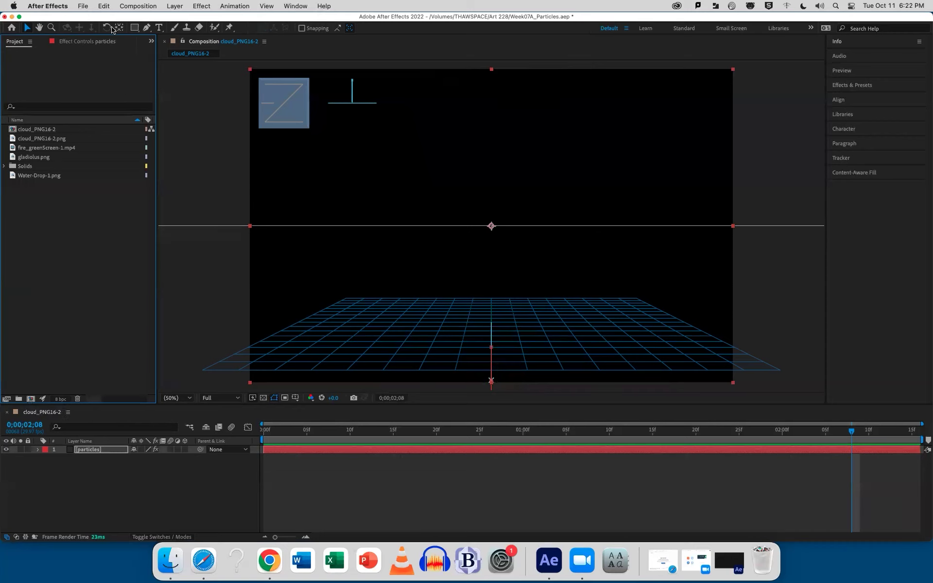
left_click(131, 8)
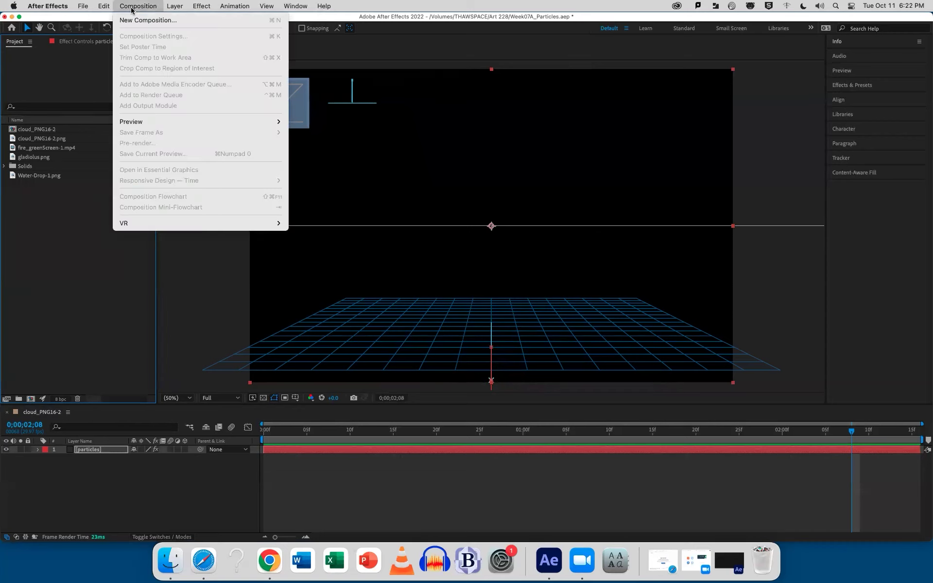
left_click(70, 279)
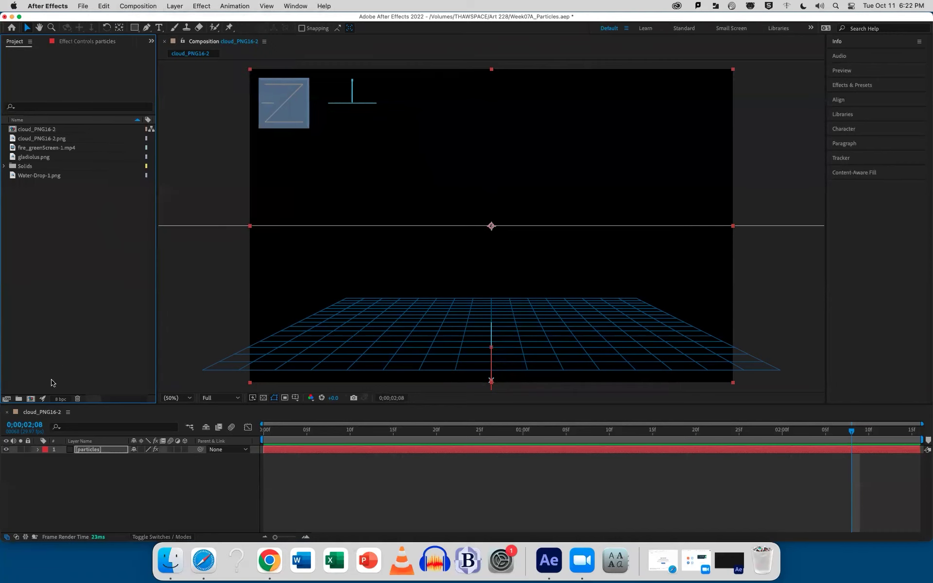
left_click(31, 399)
left_click(391, 222)
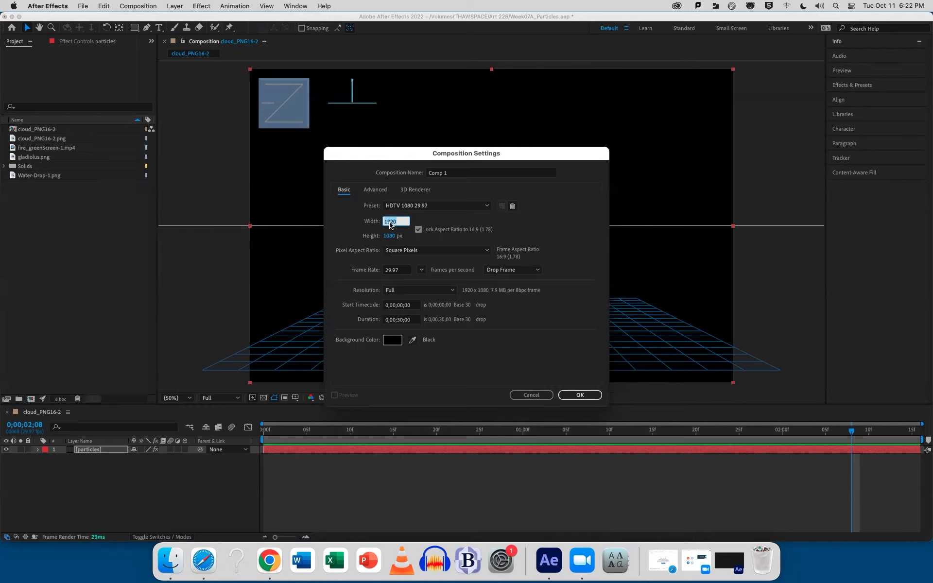
type("200")
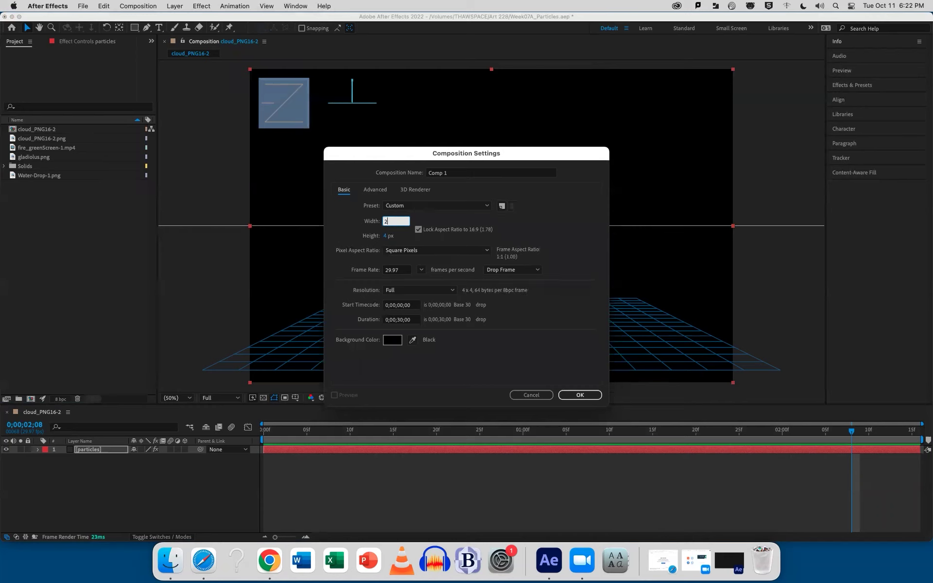
left_click(418, 229)
left_click(387, 236)
type("200")
left_click(434, 383)
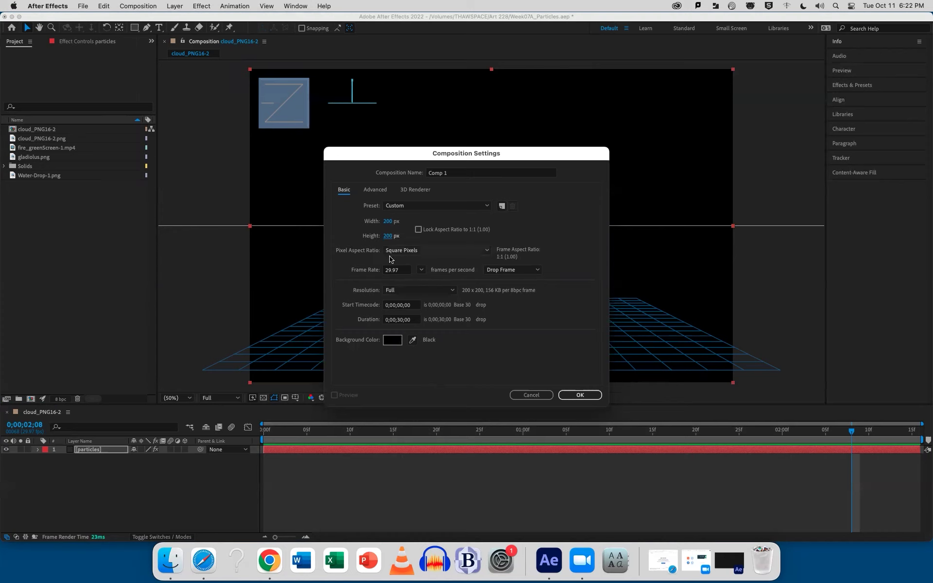
left_click(421, 269)
left_click(430, 323)
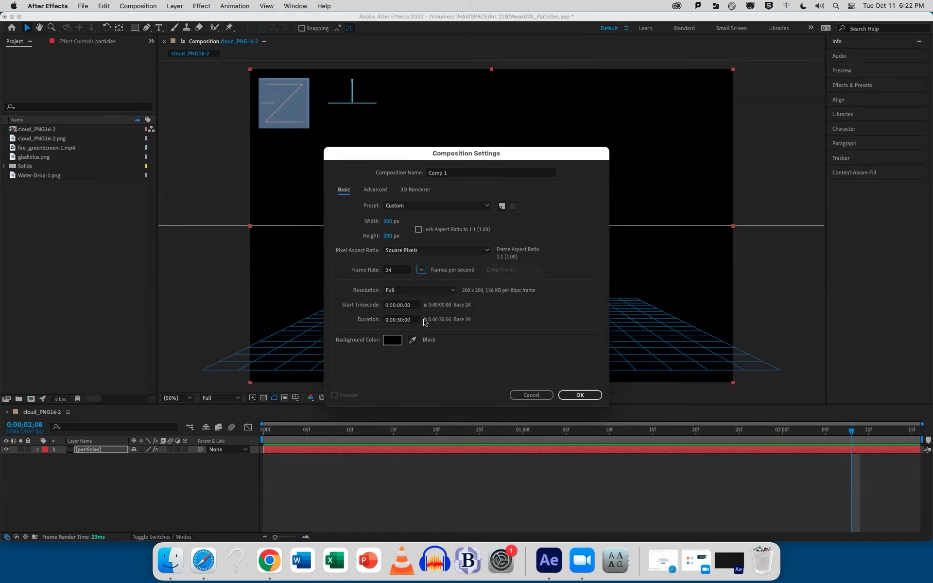
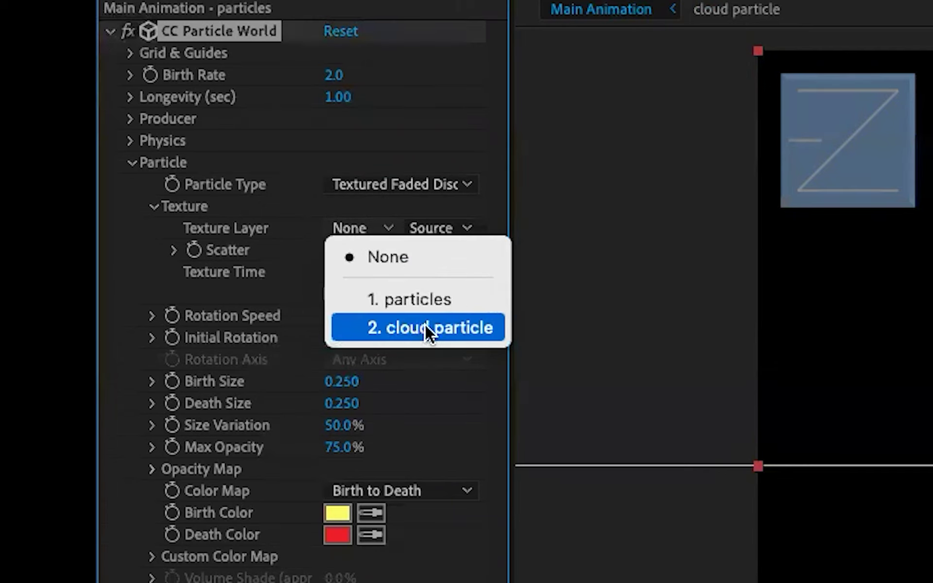
Use the cloud particle layer as the Texture Layer with its Effects & Masks, and widen the effect settings area
left_click(428, 326)
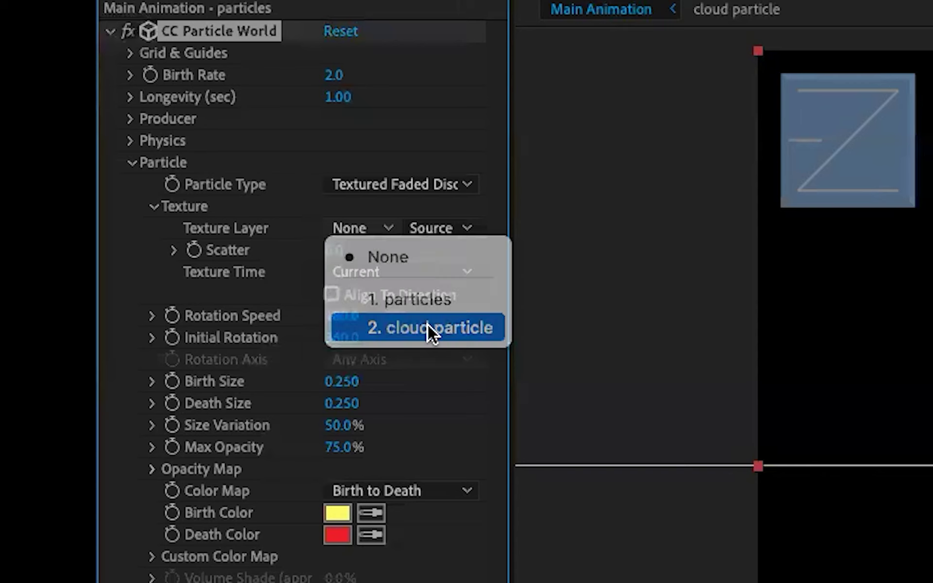
left_click(451, 232)
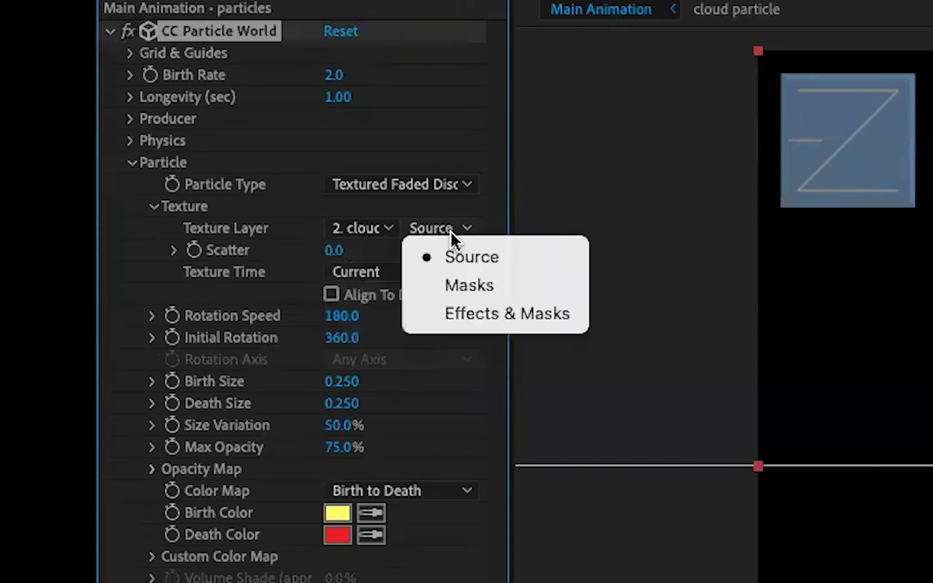
left_click(476, 314)
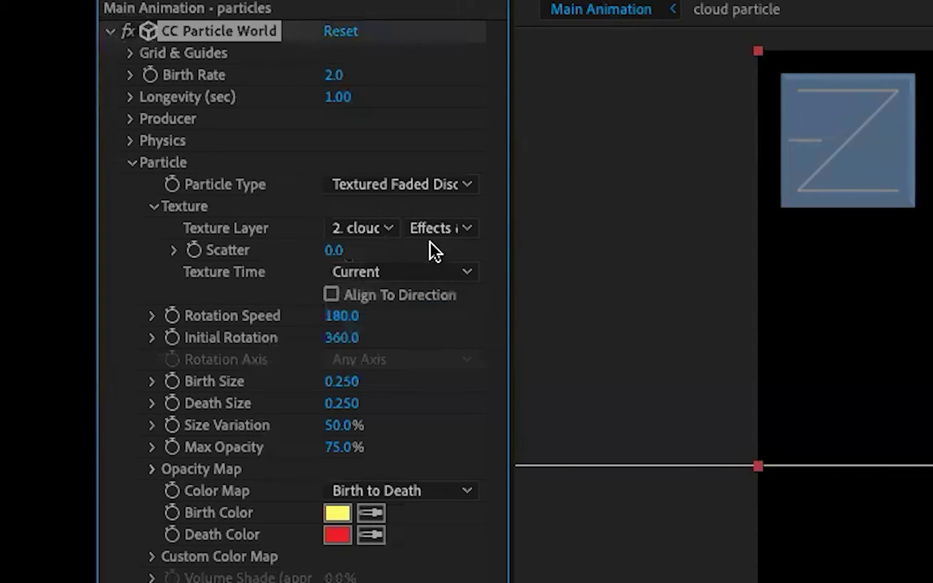
left_click_drag(511, 236, 638, 237)
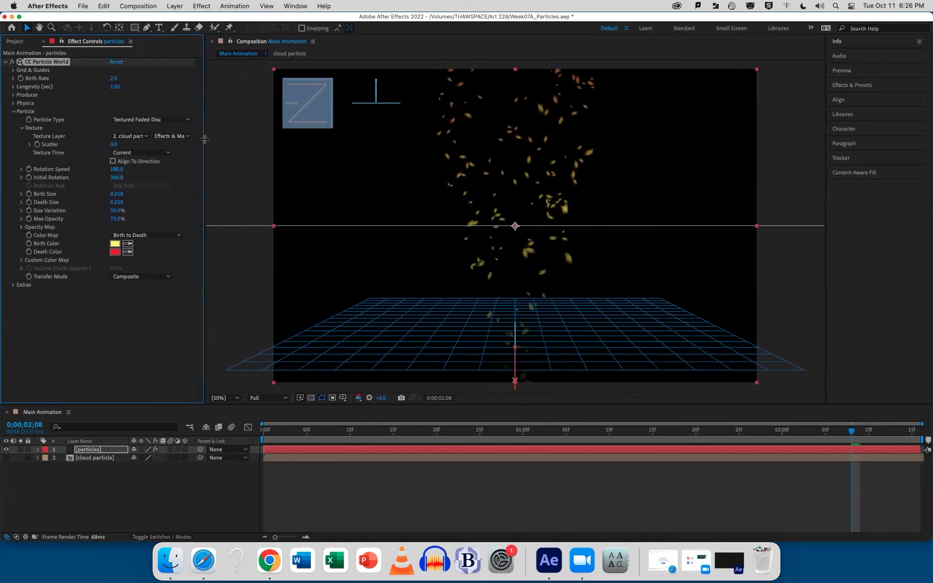
Switch from the particles layer's effect settings to the project items and bring the effect settings back
left_click(89, 451)
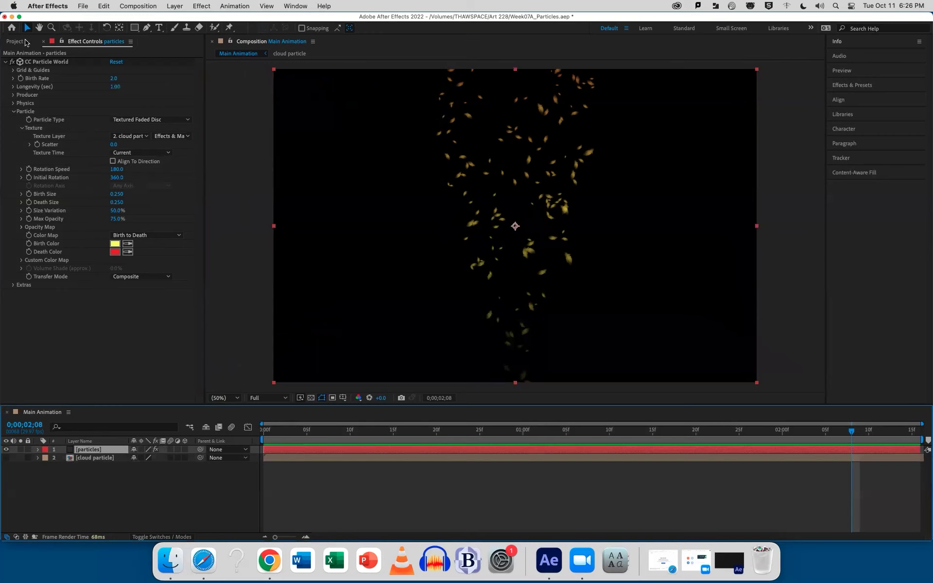
left_click(49, 64)
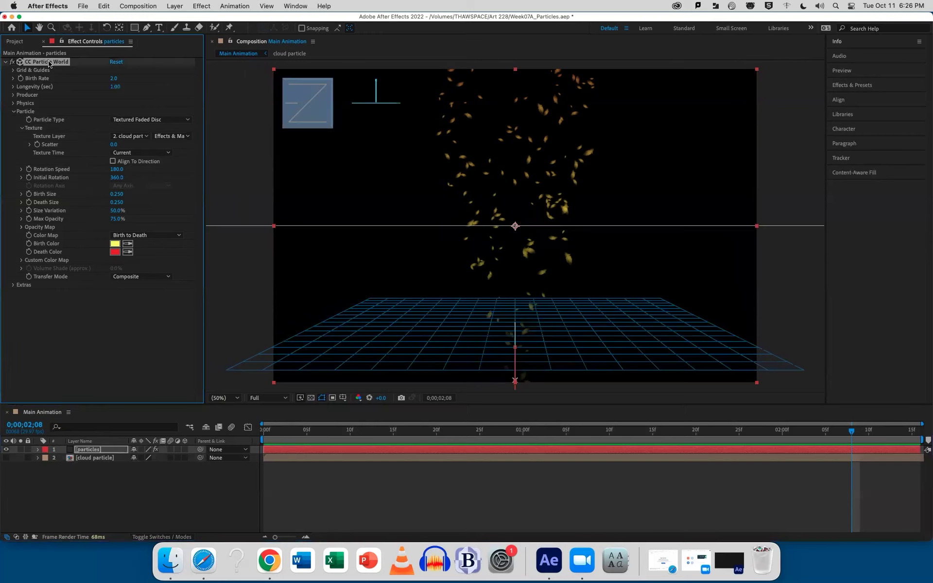
left_click(14, 41)
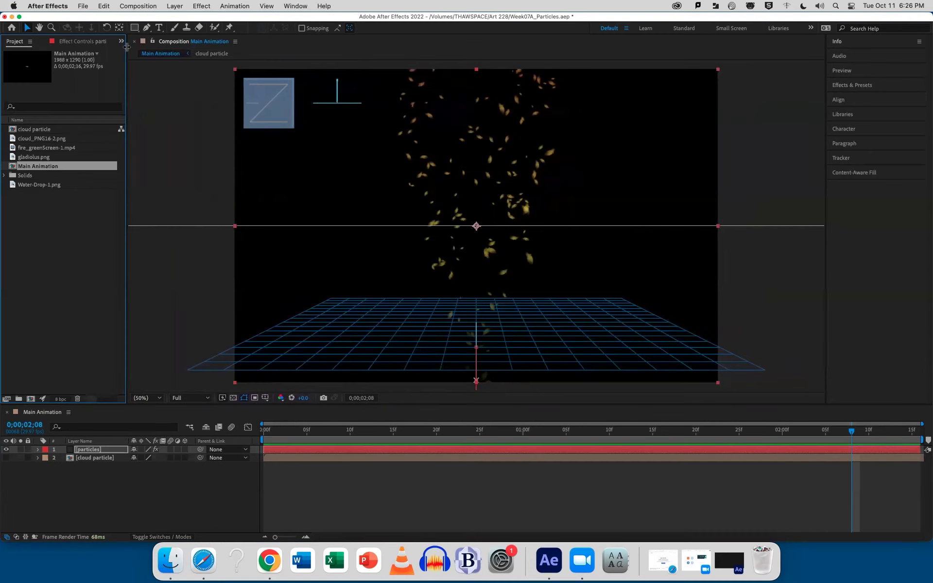
left_click(121, 42)
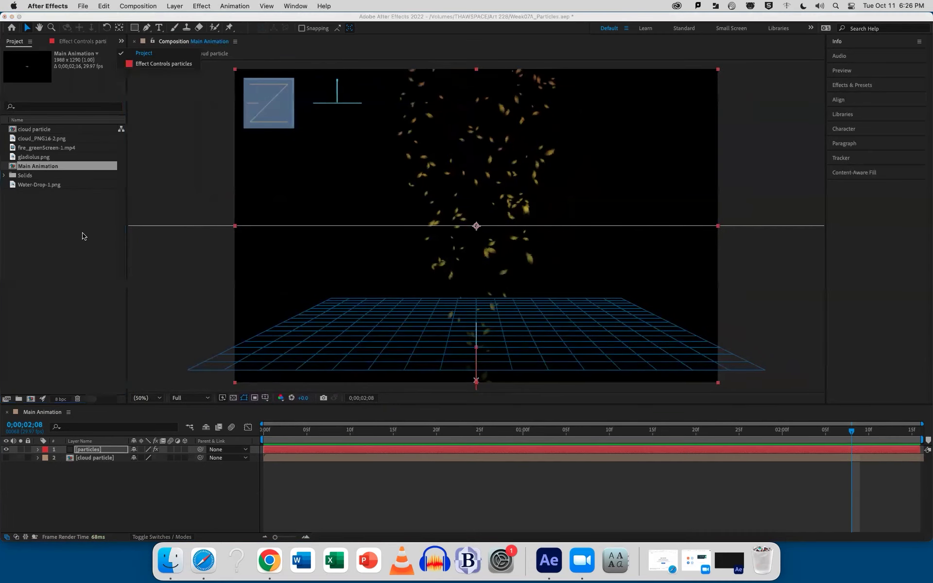
left_click(296, 6)
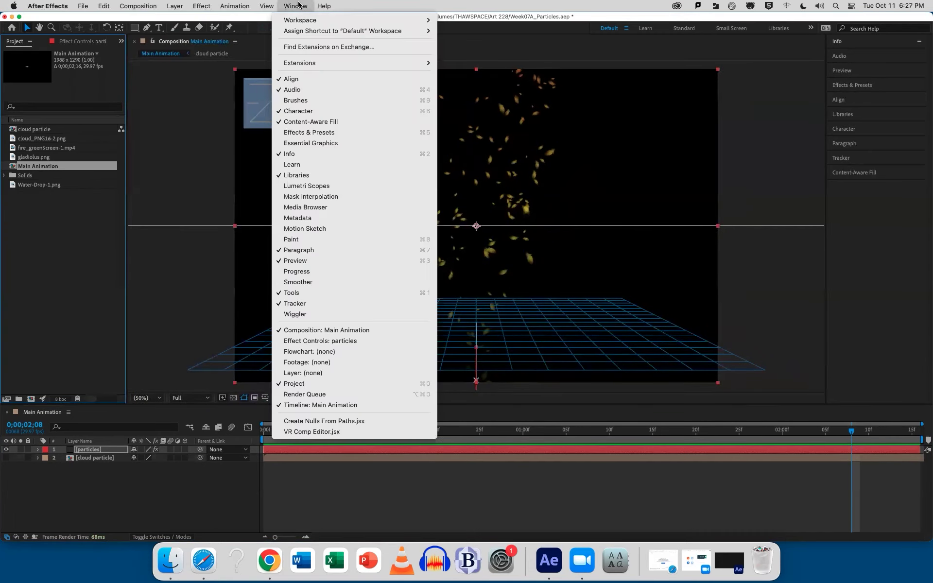
left_click(353, 342)
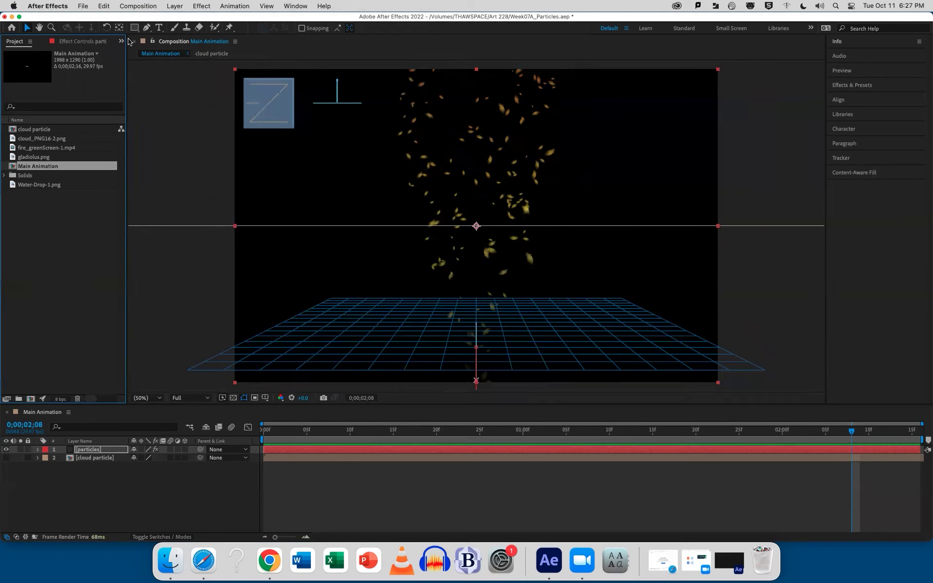
left_click(81, 41)
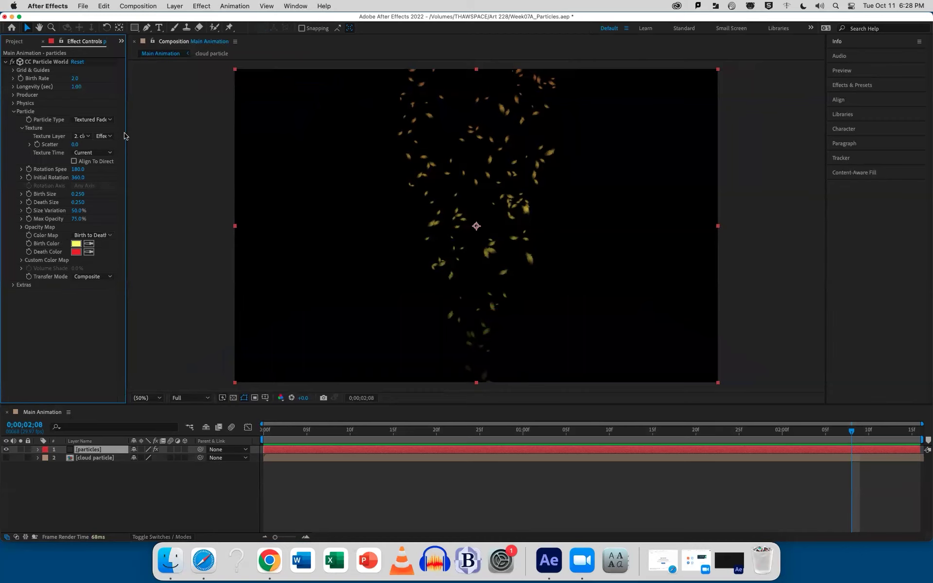
Widen the effect settings area and raise the Death Size of the cloud-textured particles well above their Birth Size
left_click_drag(127, 134, 176, 132)
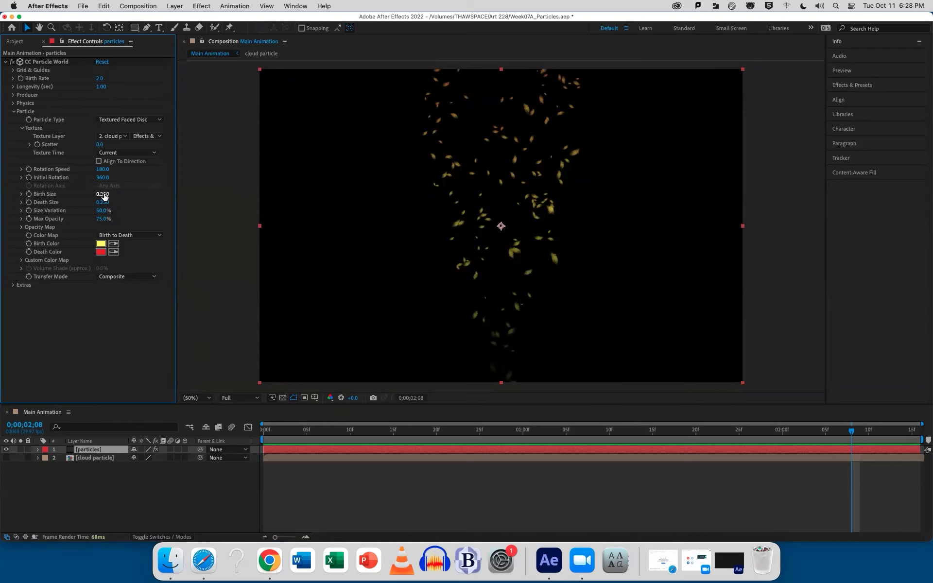
left_click_drag(102, 203, 193, 194)
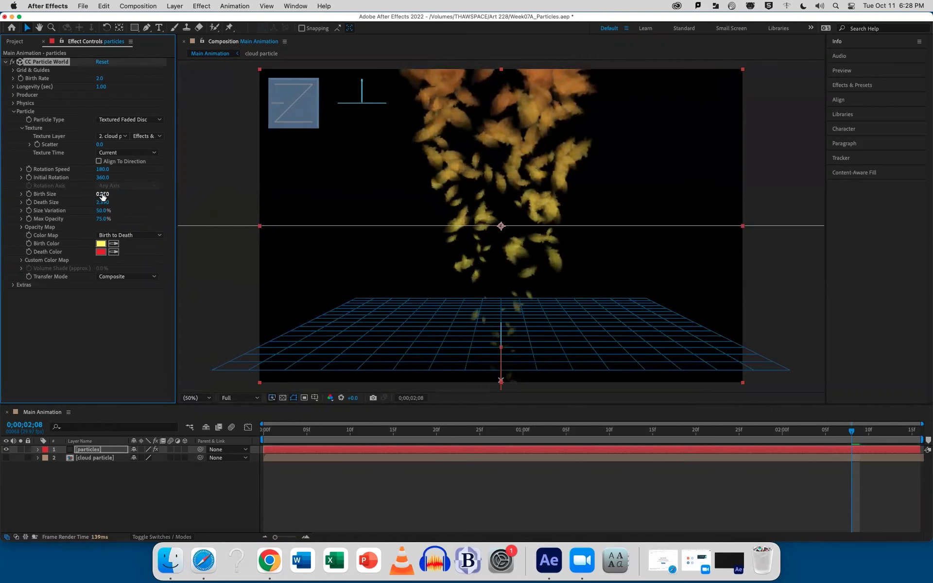
Adjust the particles' Birth Size to 0.190 and Death Size to 6.840, previewing the animation from the start while tuning them
left_click_drag(103, 193, 110, 195)
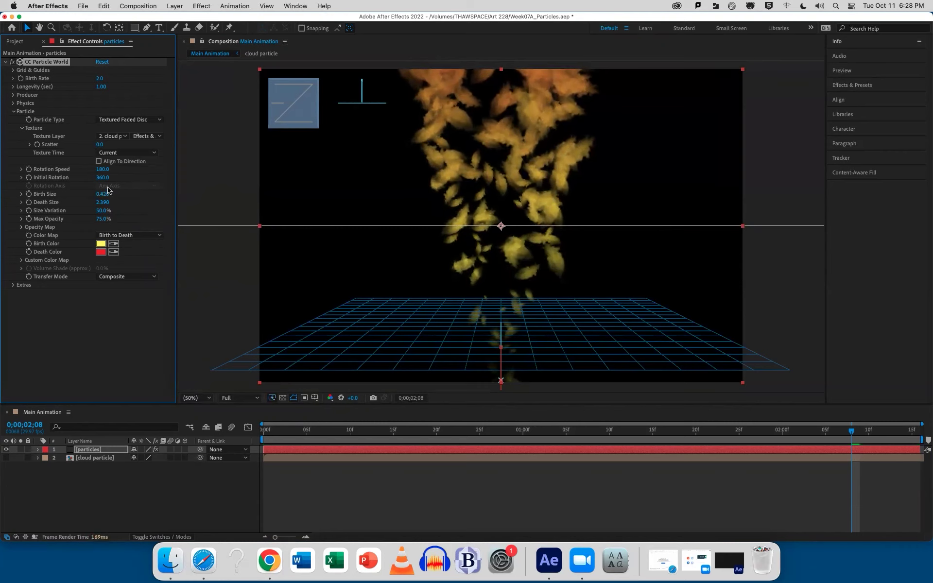
left_click_drag(106, 206, 236, 181)
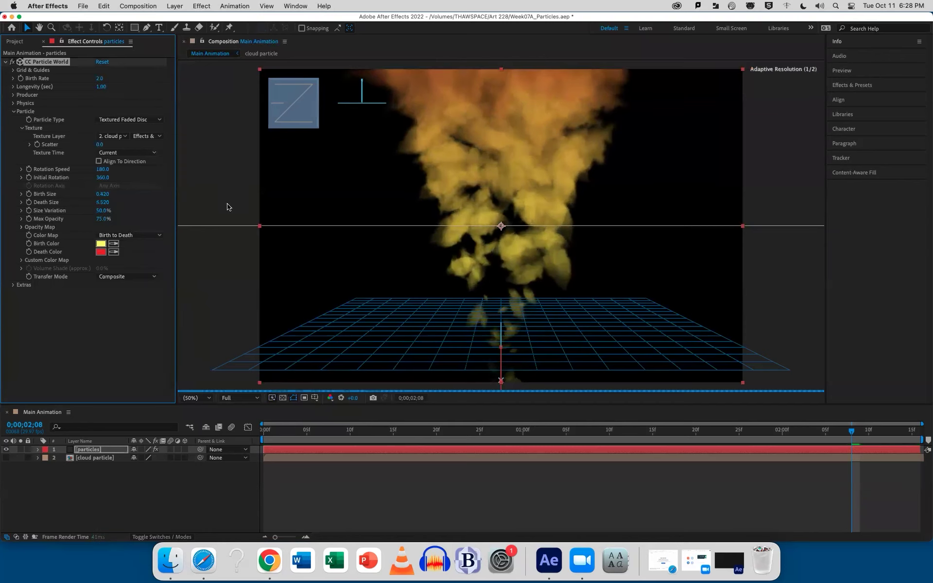
left_click_drag(308, 431, 251, 437)
key("space")
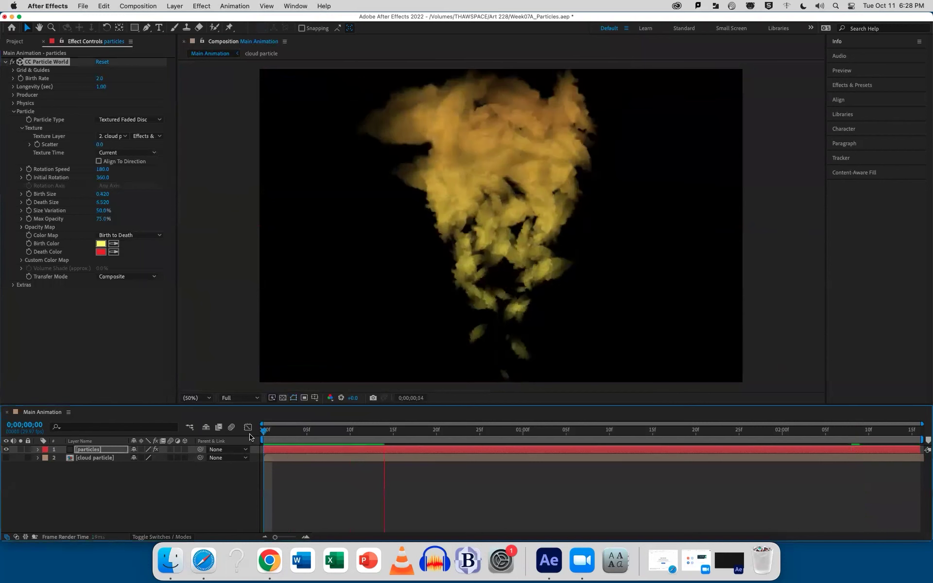
key("space")
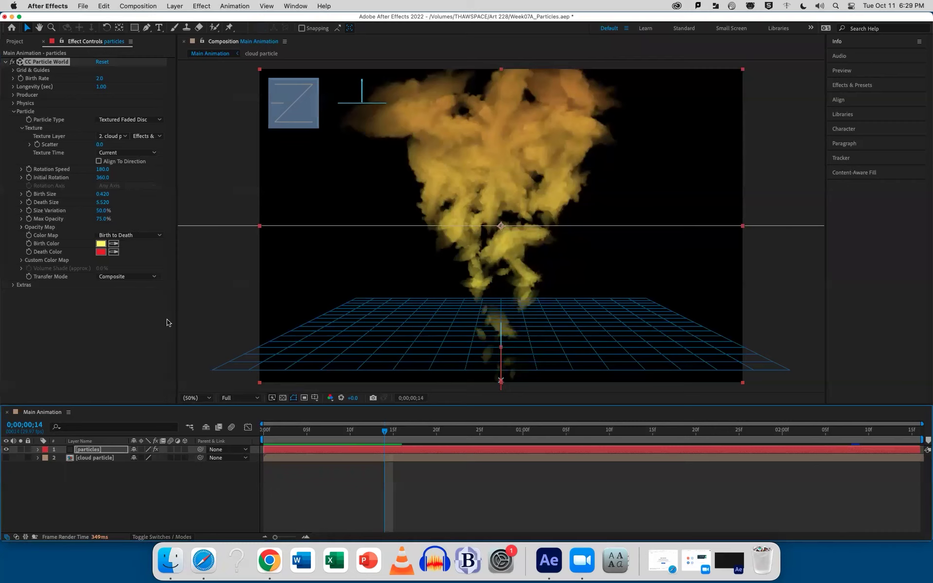
left_click_drag(103, 194, 148, 214)
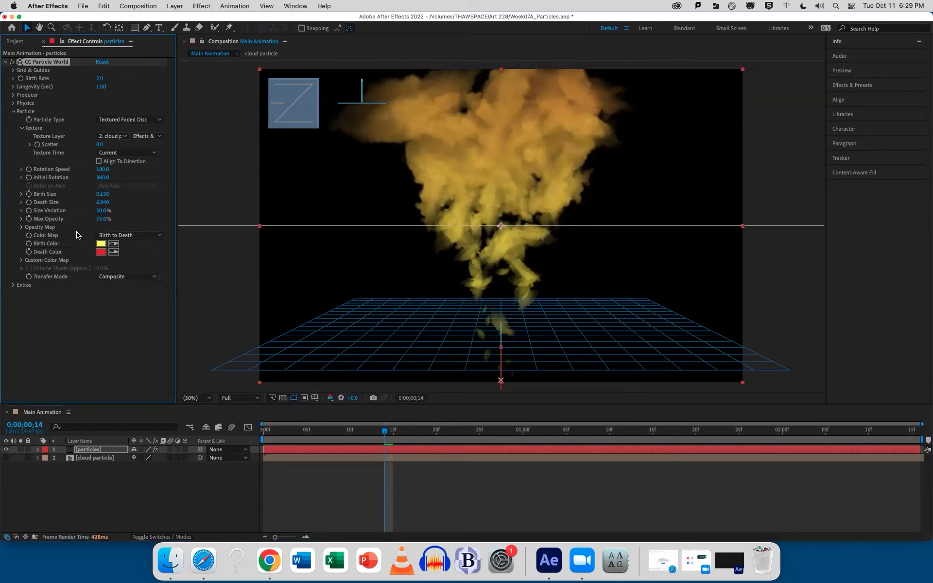
Set the particles' Size Variation and Max Opacity to 100%, trying a very low opacity for comparison
left_click_drag(96, 213, 150, 215)
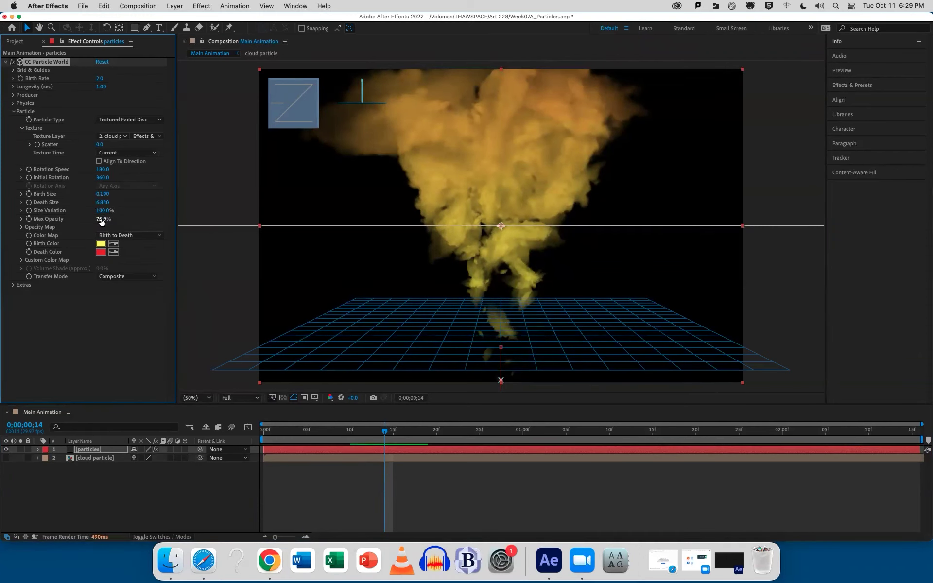
left_click_drag(101, 221, 160, 220)
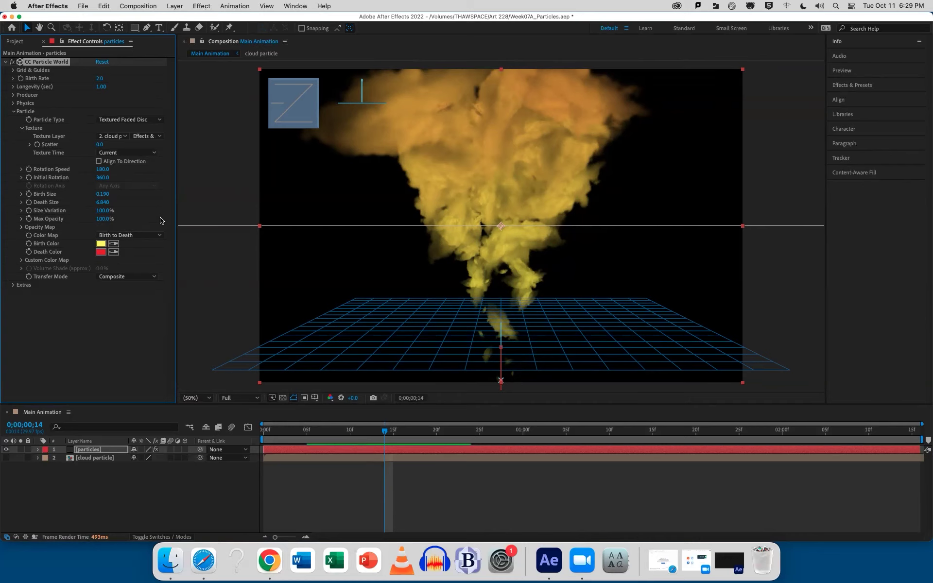
left_click_drag(102, 218, 74, 234)
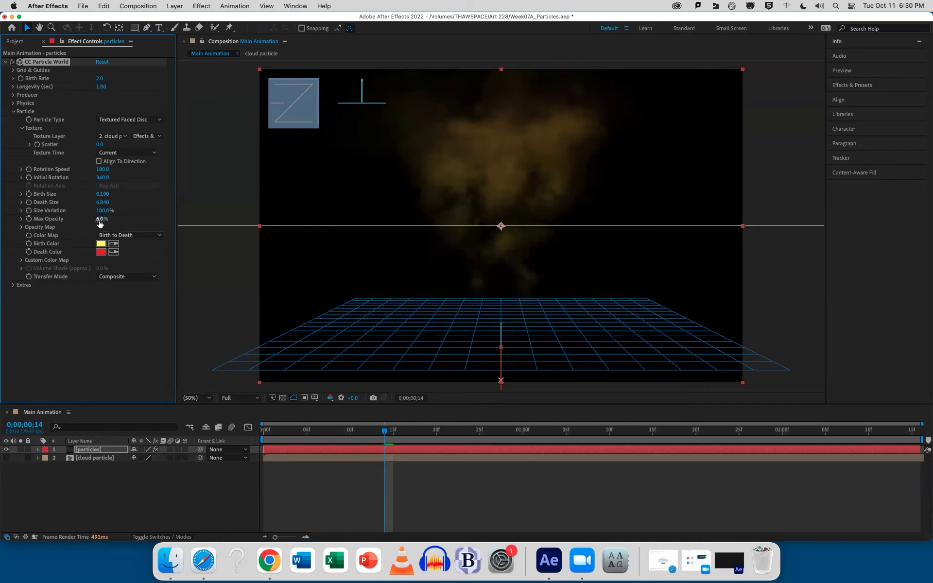
left_click_drag(101, 220, 169, 214)
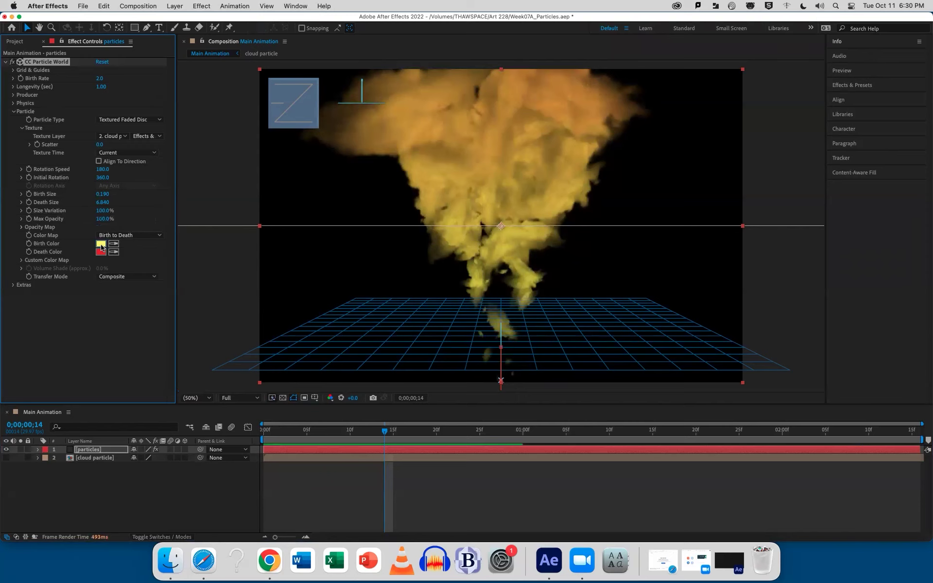
Try a bright green Birth Color (6EFF50) and a deep blue Death Color (300DD9) on the particles
left_click(101, 244)
left_click(486, 308)
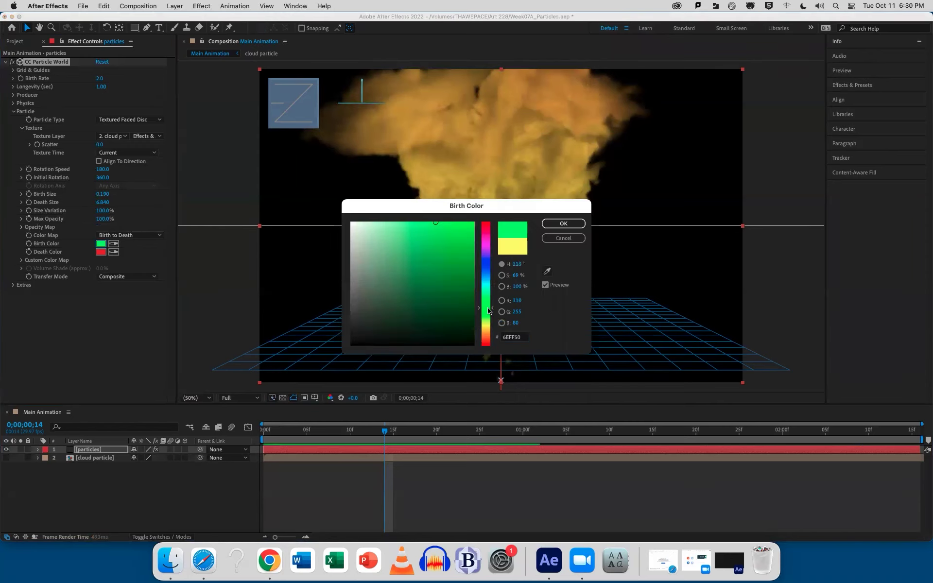
left_click(564, 223)
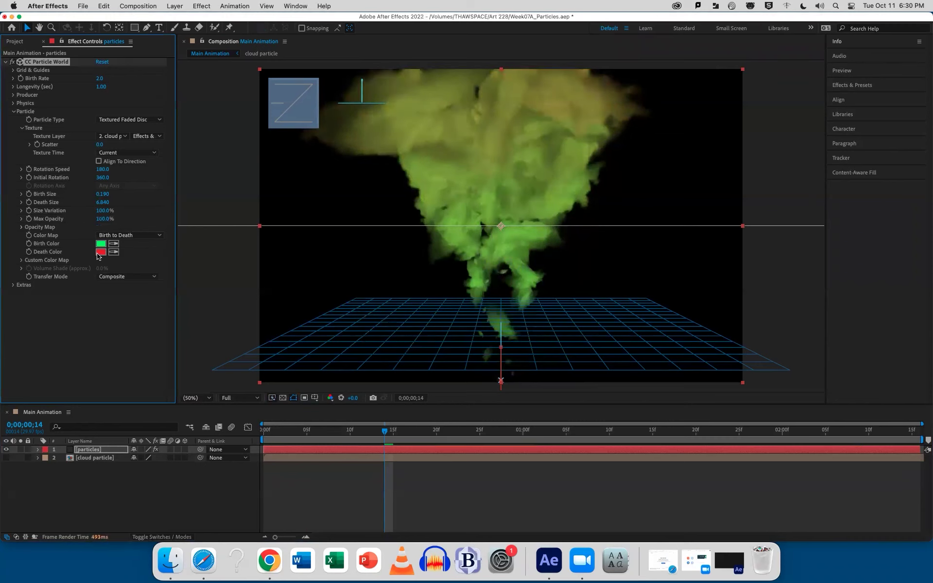
left_click(101, 252)
left_click(486, 260)
left_click(472, 233)
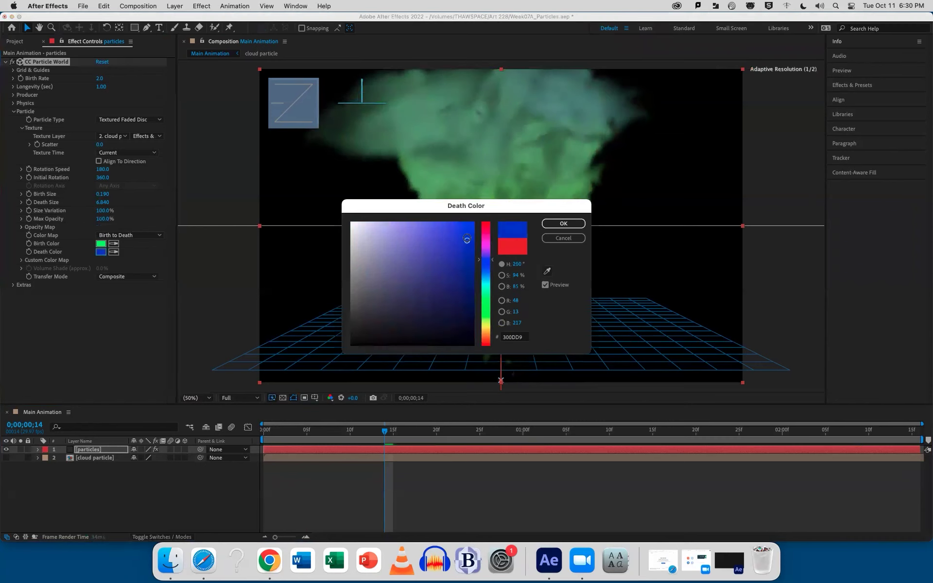
left_click(564, 224)
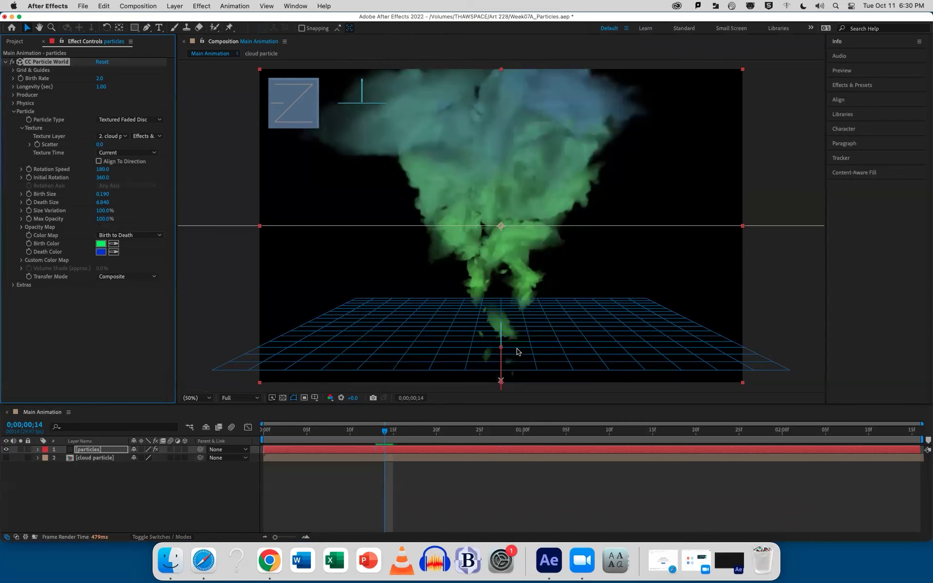
Set both the Birth Color and the Death Color of the particles to white (FFFFFF)
left_click(101, 244)
left_click(351, 224)
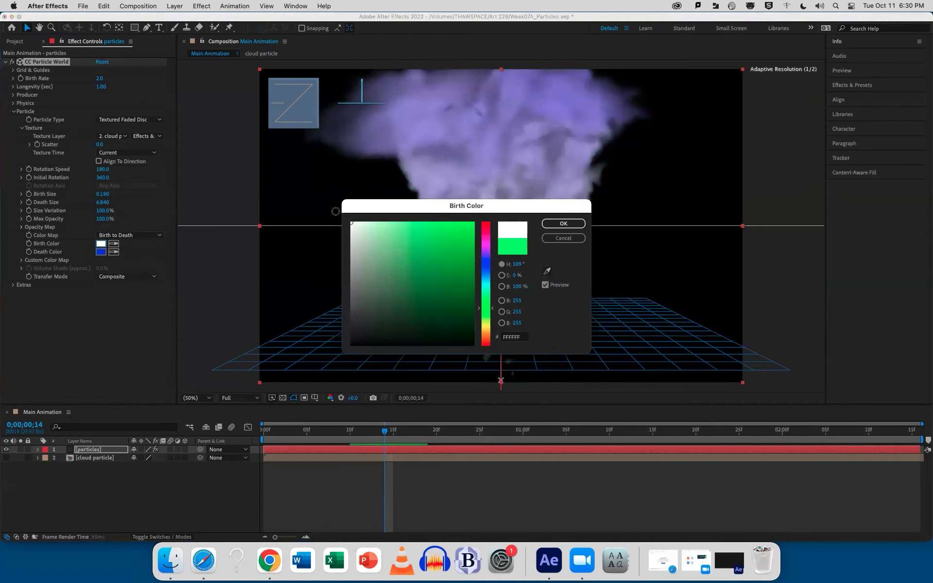
key("Return")
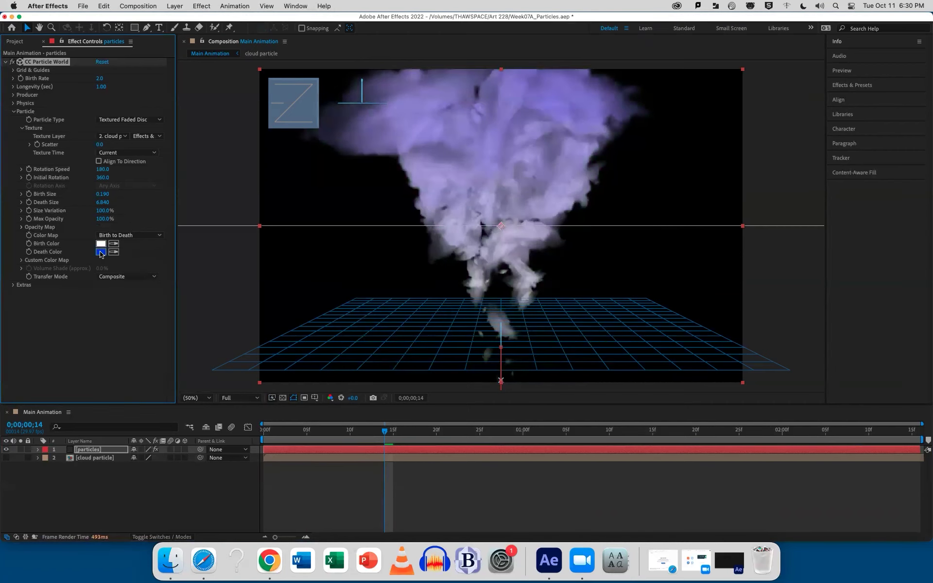
left_click(101, 252)
left_click(356, 227)
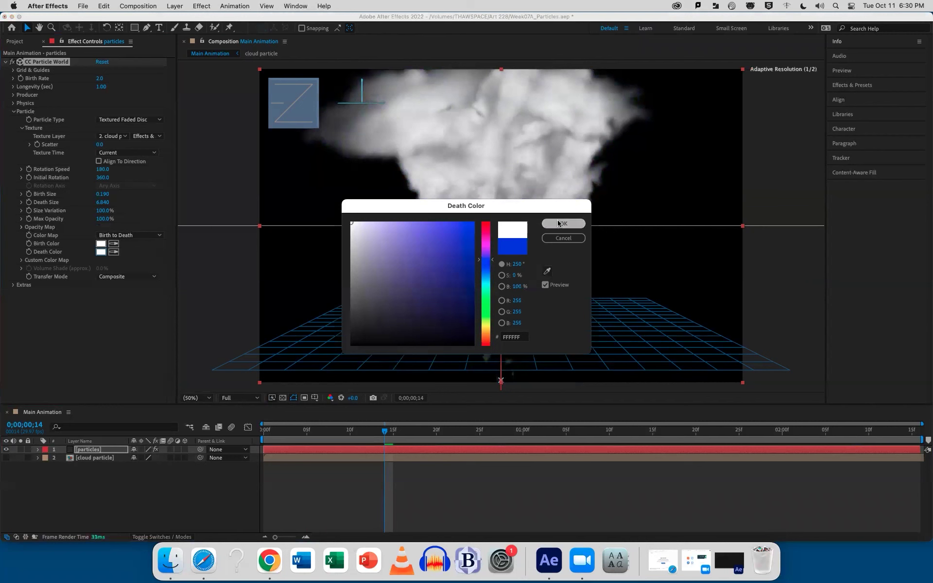
left_click(563, 224)
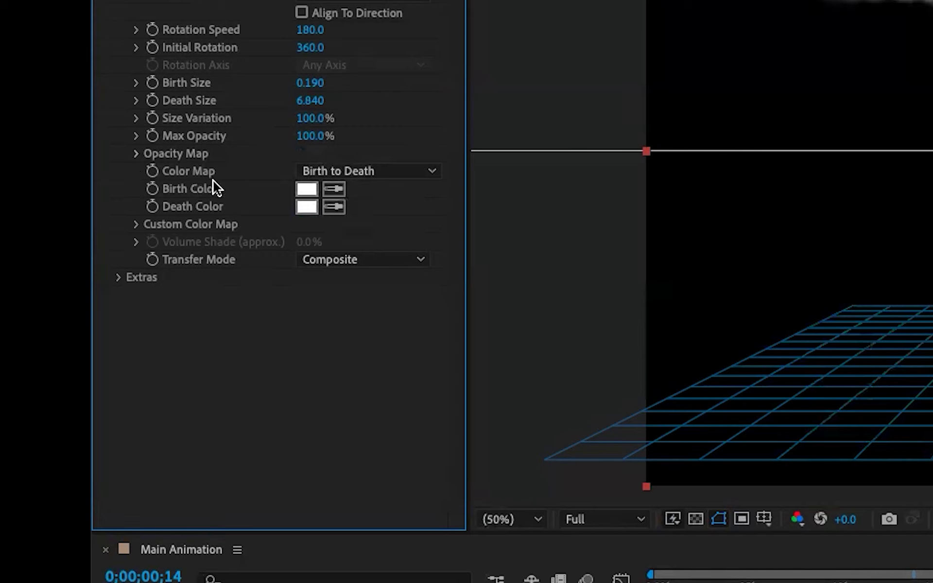
Redraw the particles' Opacity Map so they keep full opacity across their whole lifetime
left_click(137, 154)
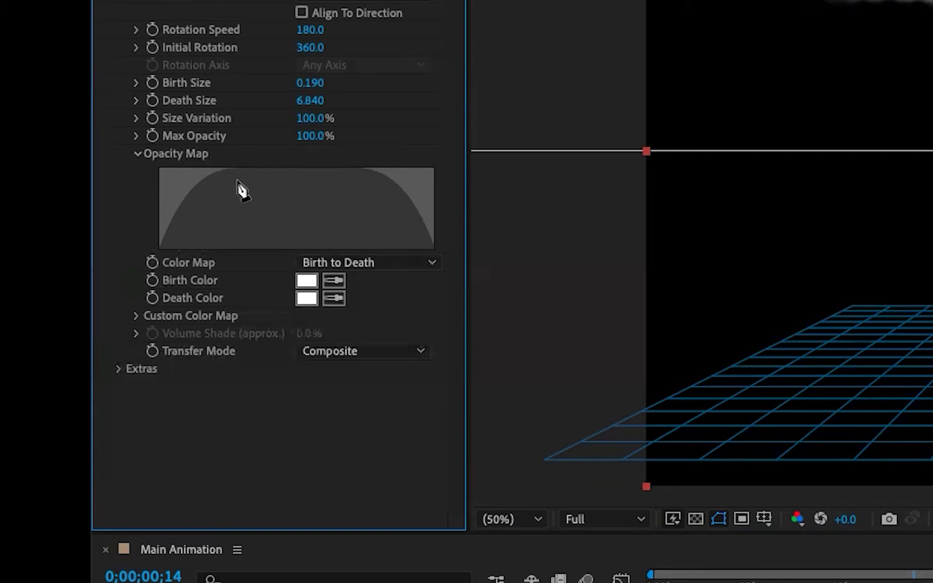
left_click_drag(229, 179, 152, 173)
left_click_drag(243, 171, 477, 166)
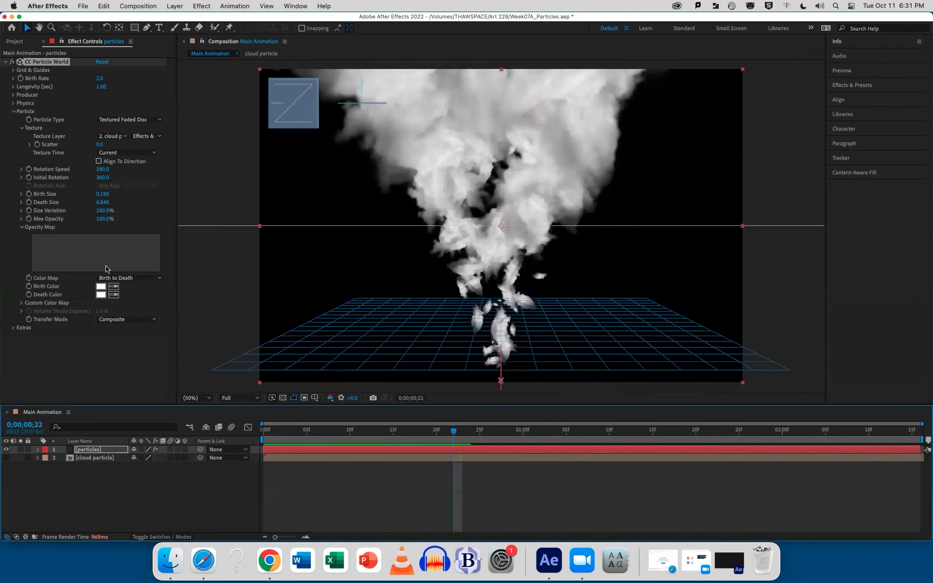
Set the Physics Velocity of the vortex to 1.93 and its Gravity to -2.150
left_click(13, 112)
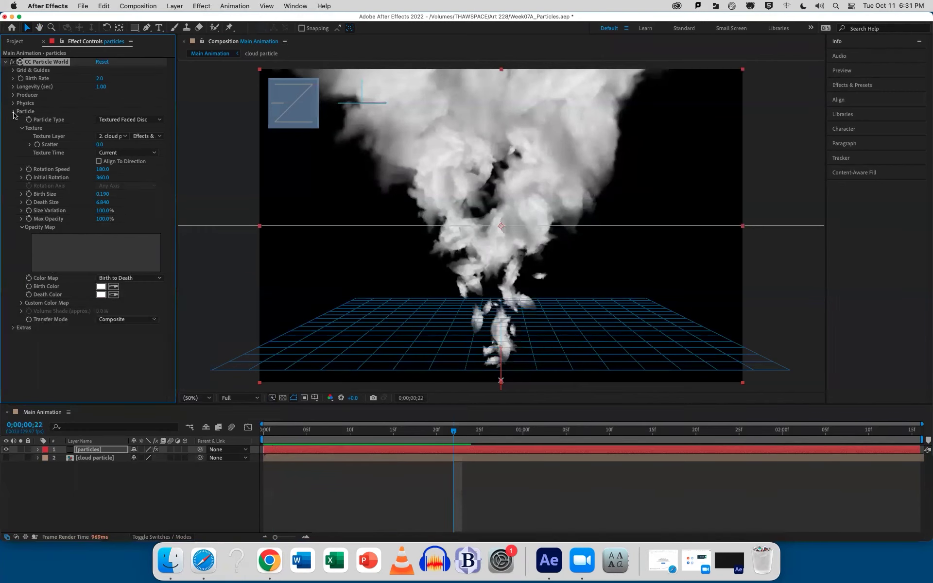
left_click(14, 95)
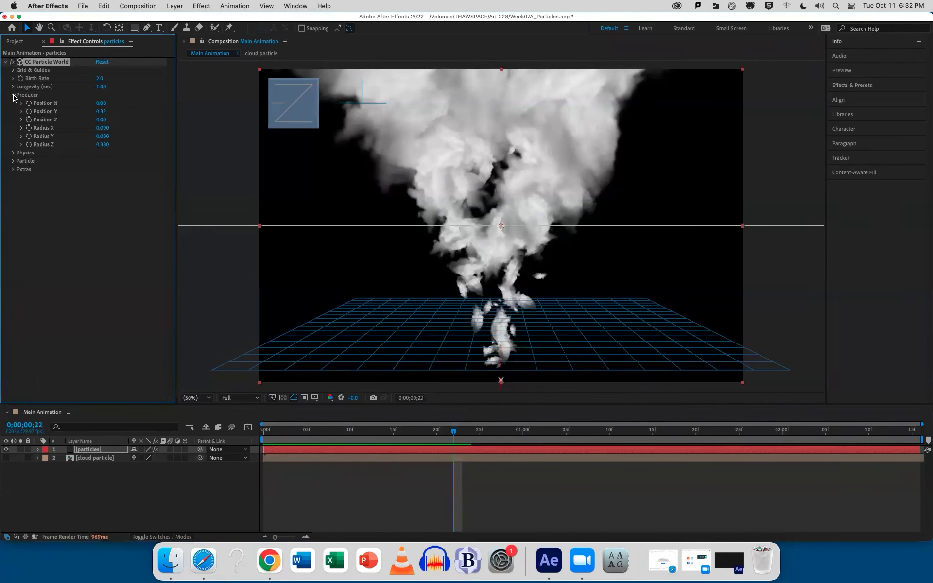
left_click(14, 96)
left_click(13, 104)
left_click_drag(101, 119, 245, 123)
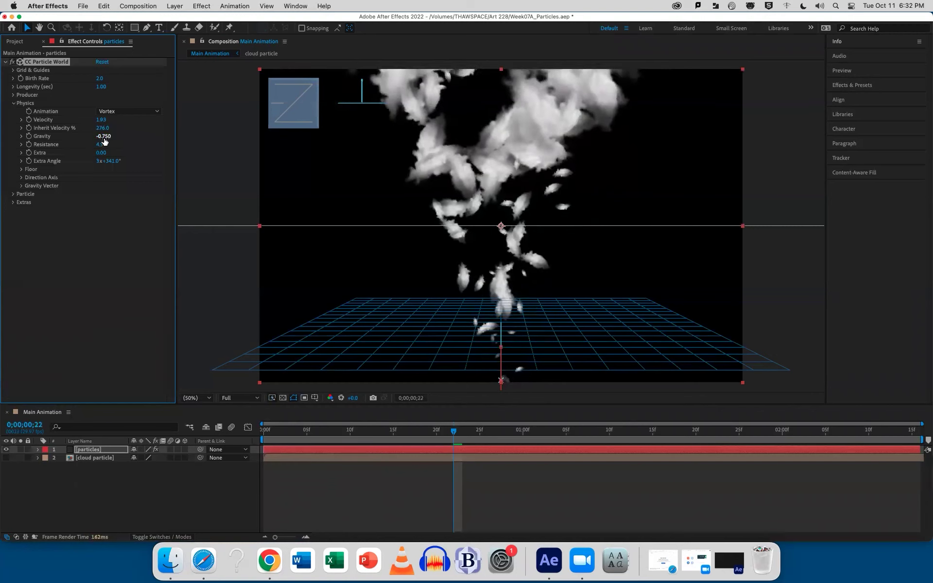
left_click_drag(105, 136, 38, 136)
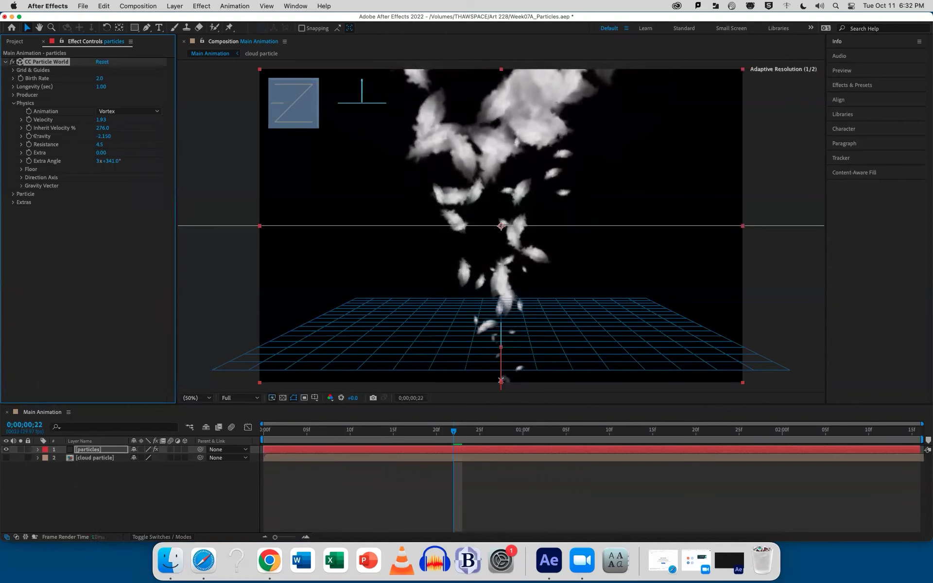
Try a Physics Resistance of 23.3, lower it to 0.2 and preview the vortex animation
left_click_drag(99, 144, 170, 141)
key("super+shift+h")
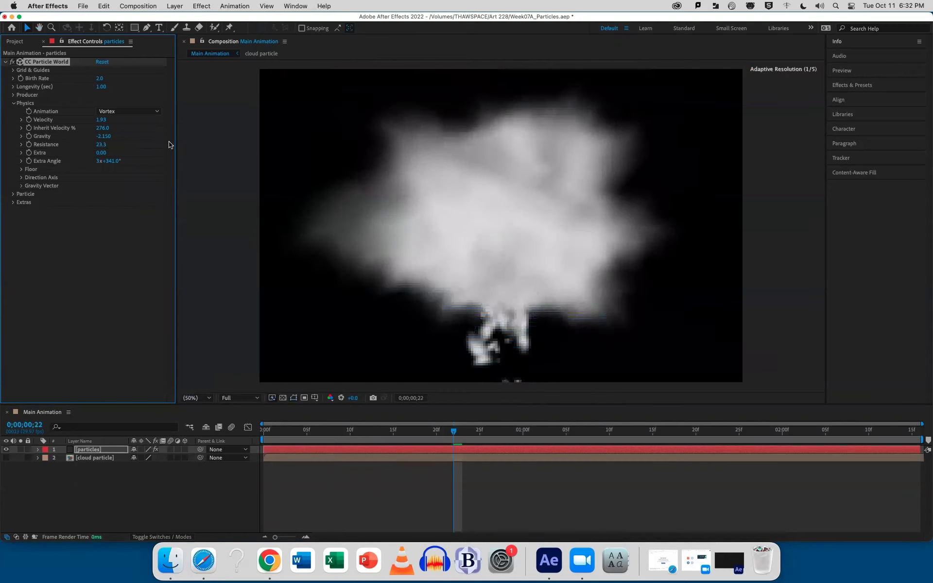
left_click_drag(100, 145, 14, 188)
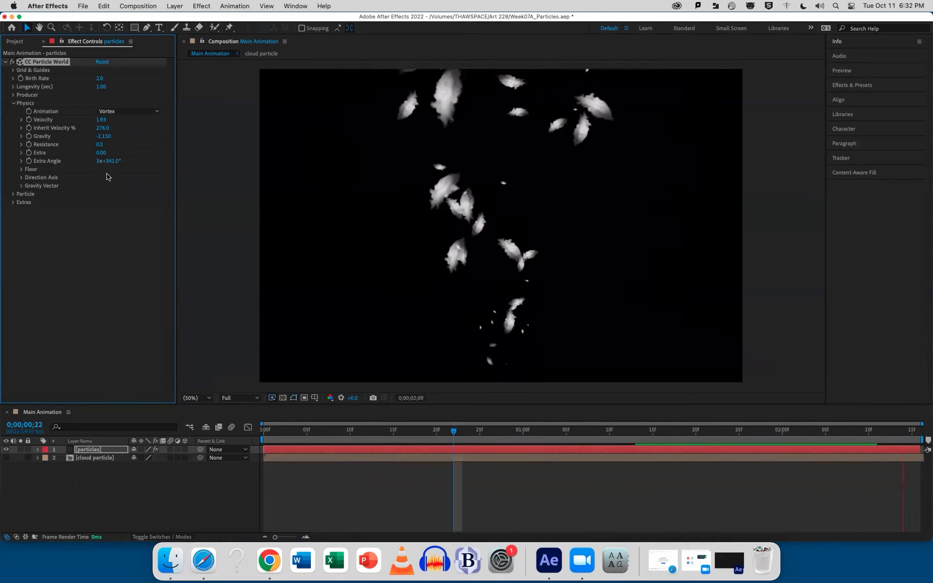
key("space")
Set the Physics Extra value to 0.29 and preview the vortex animation
left_click_drag(103, 155, 116, 154)
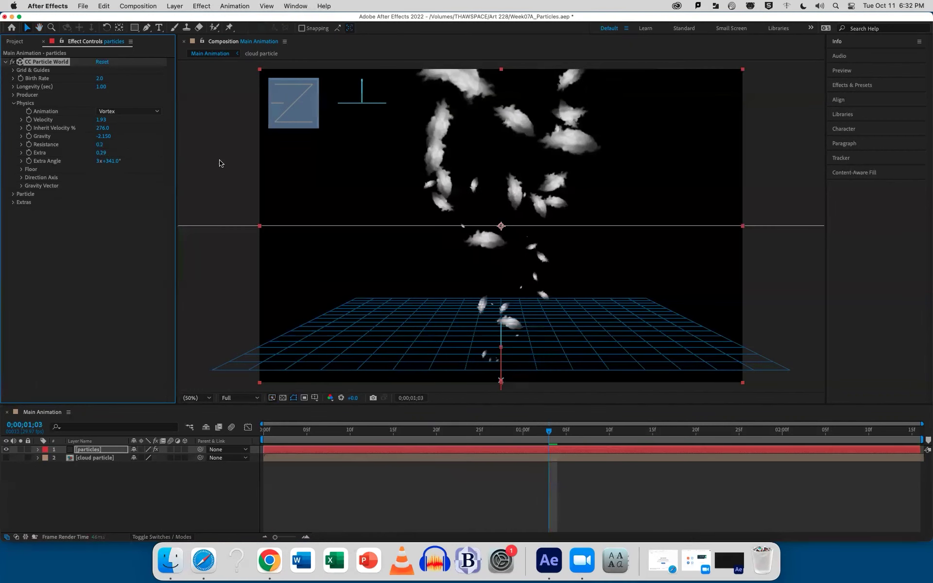
key("space")
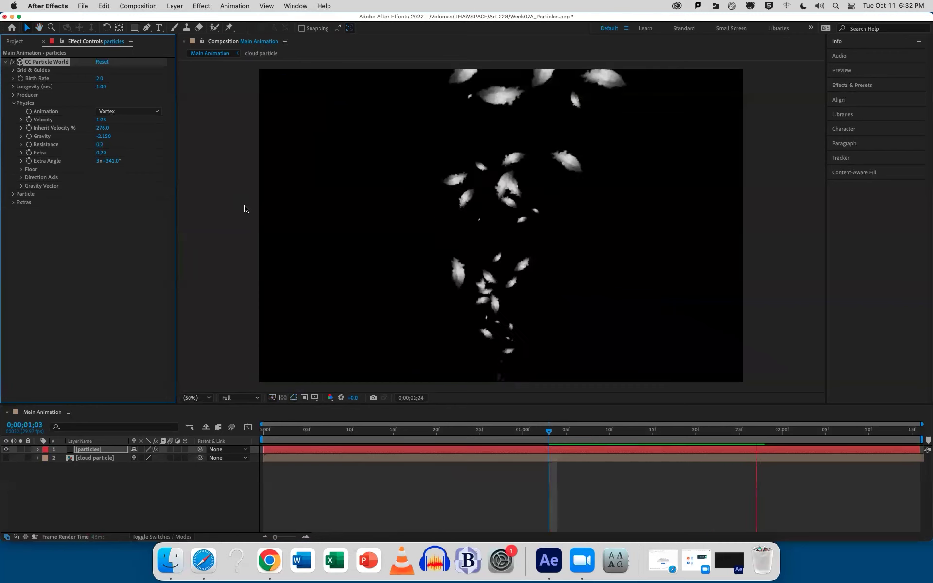
key("space")
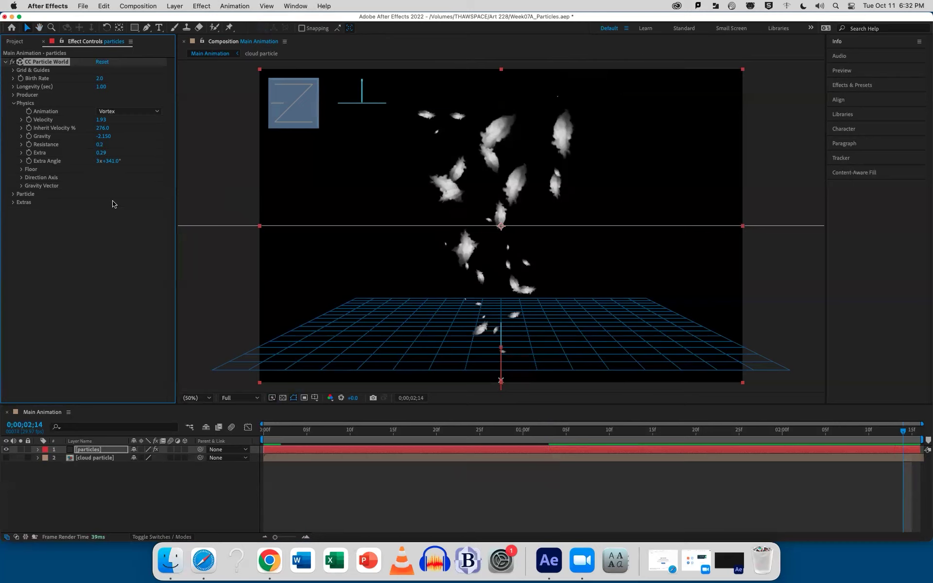
Examine the Particle settings of CC Particle World, including the Custom Color Map colors and Volume Shade
left_click(13, 103)
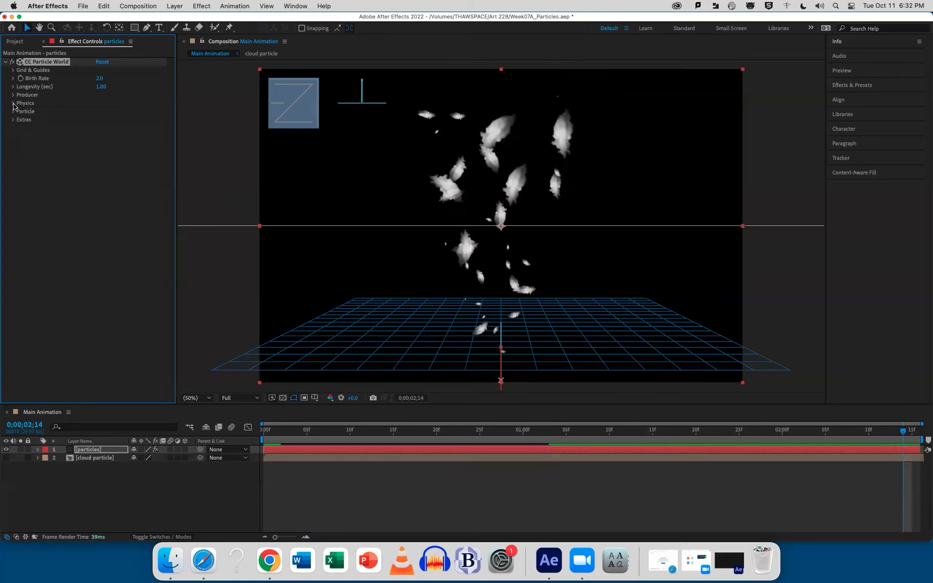
left_click(13, 111)
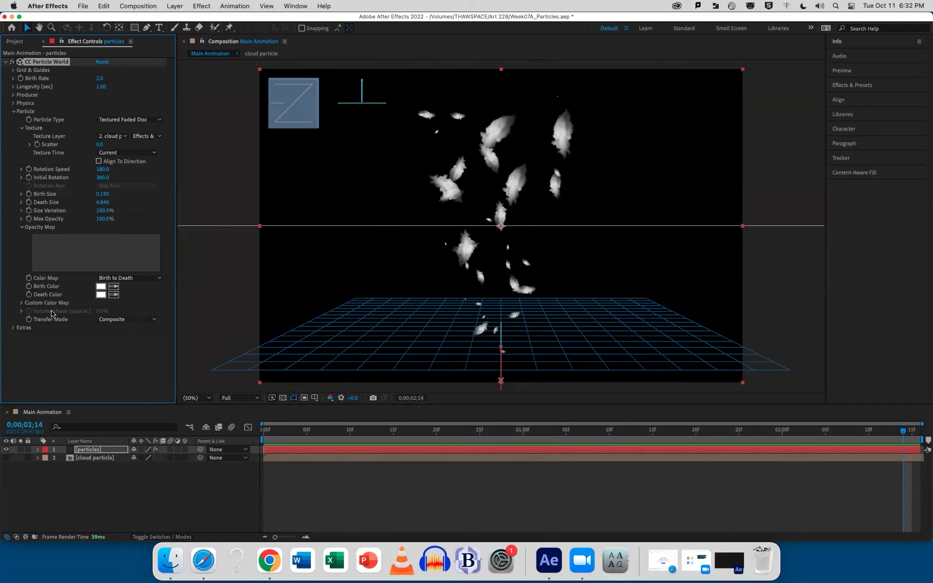
left_click(21, 303)
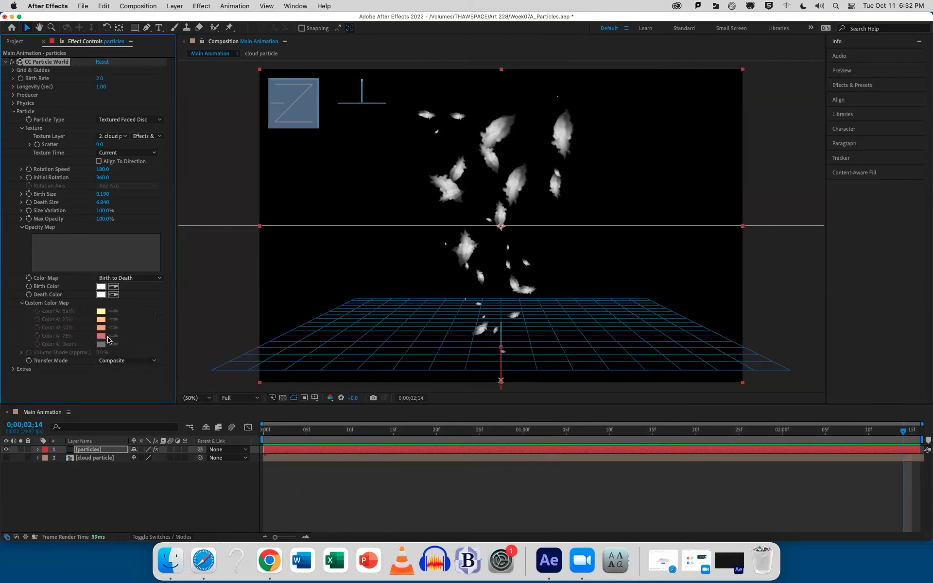
left_click(21, 303)
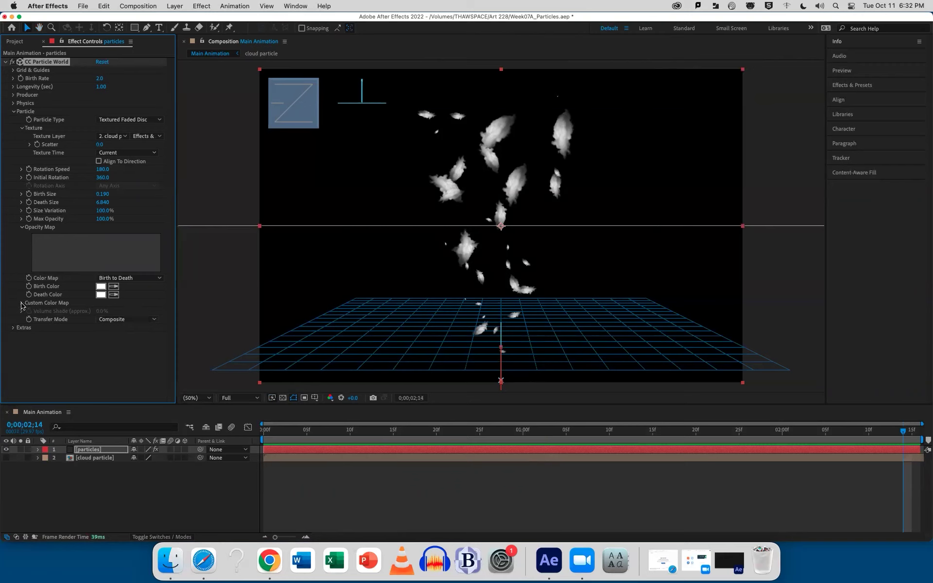
left_click(21, 304)
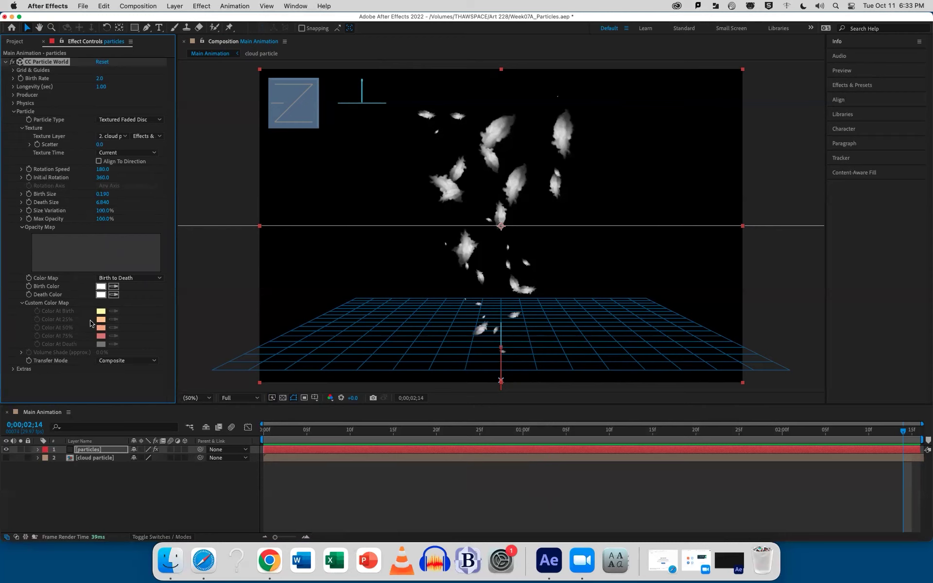
left_click(21, 354)
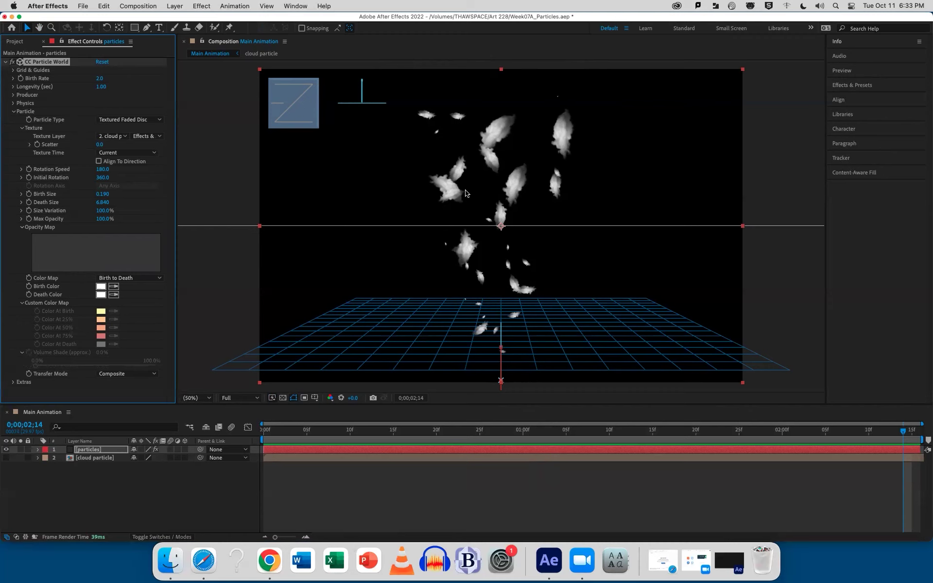
Try the Screen Transfer Mode on the particles, then restore Composite
left_click(129, 377)
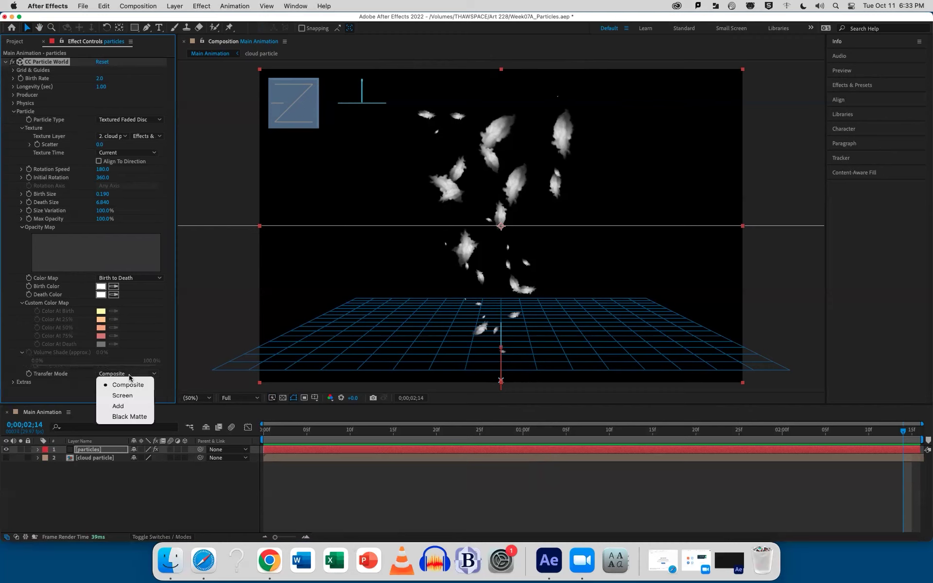
left_click(129, 394)
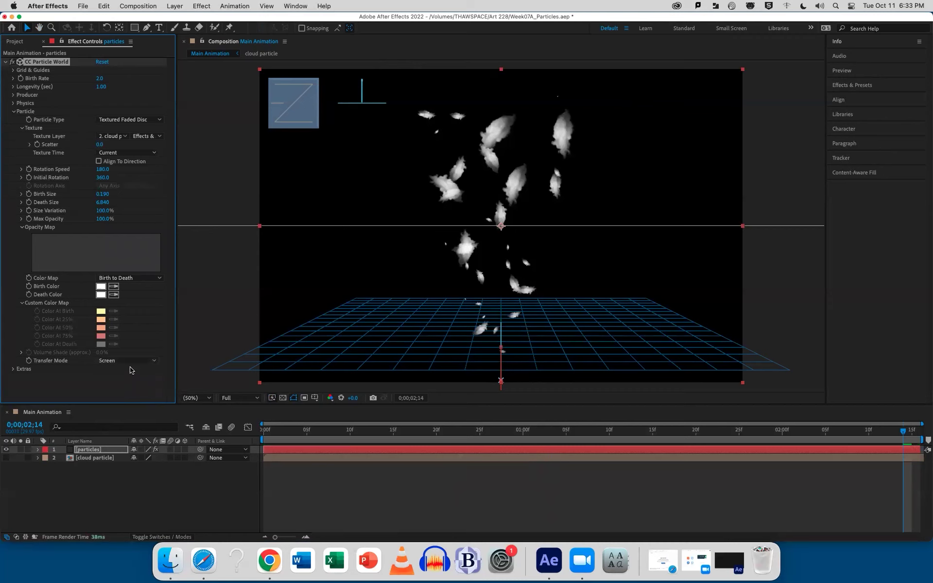
left_click(131, 362)
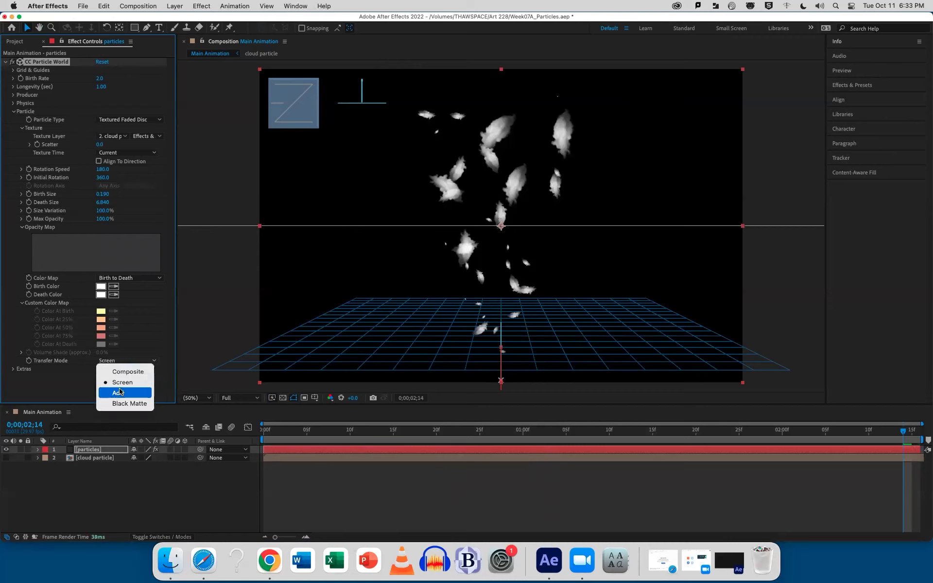
left_click(125, 373)
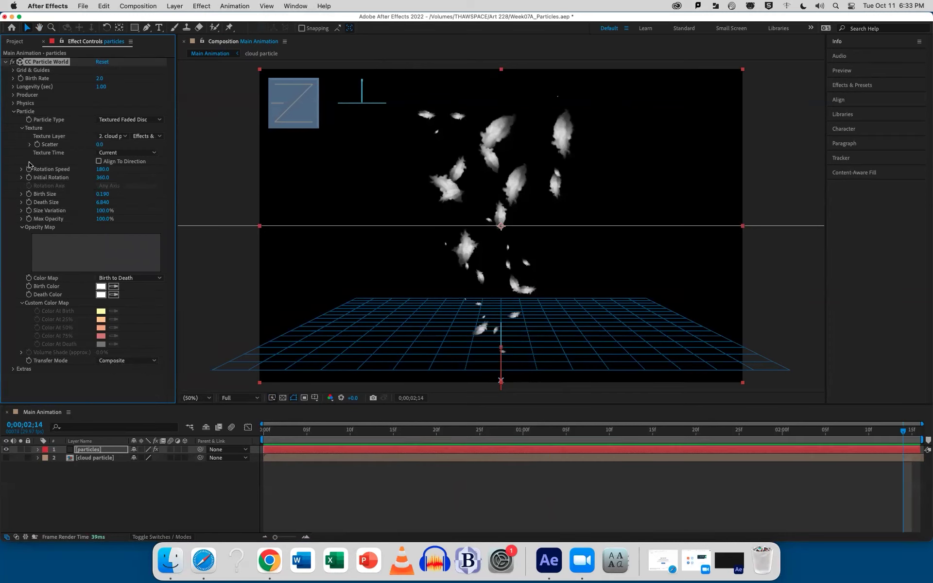
left_click(13, 112)
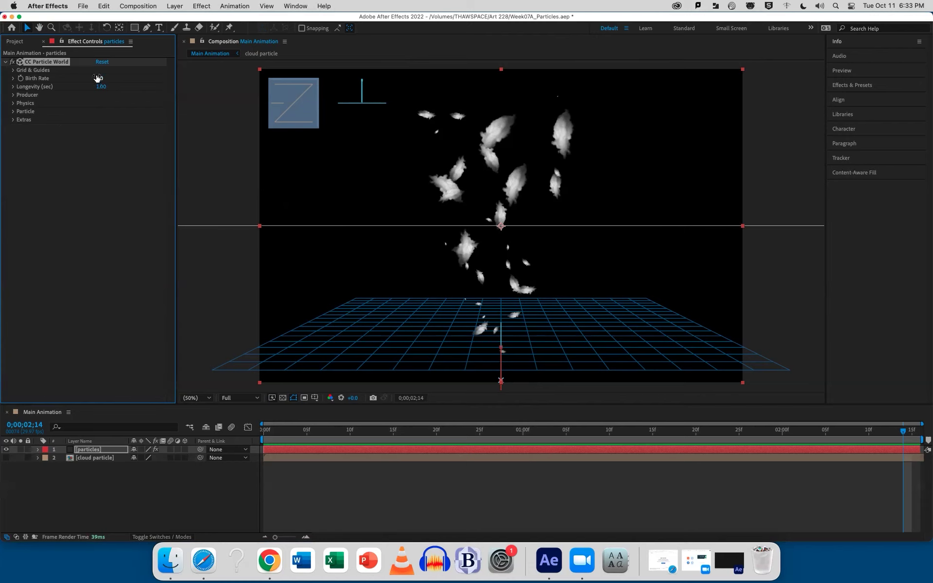
Set the particle Birth Rate to 71.8, try a Longevity of 0.70 seconds, and lower it to 0.32 at an early frame
left_click_drag(99, 86, 202, 76)
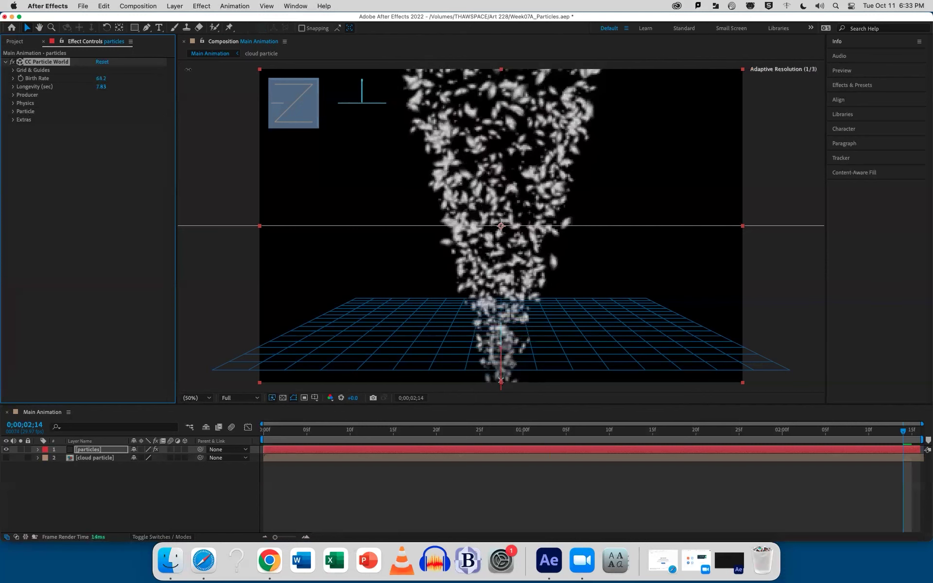
left_click_drag(101, 87, 8, 327)
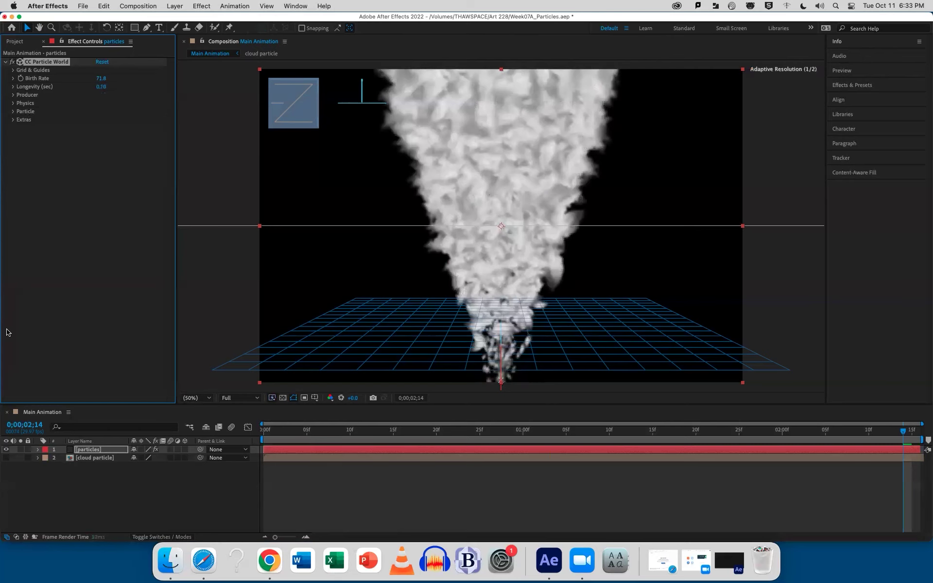
left_click(302, 482)
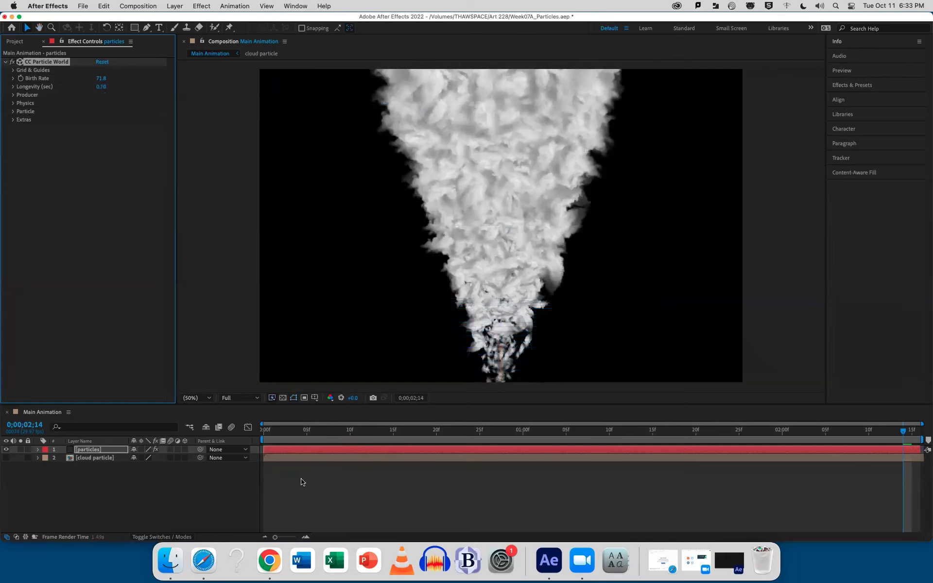
left_click(306, 430)
left_click_drag(101, 87, 92, 97)
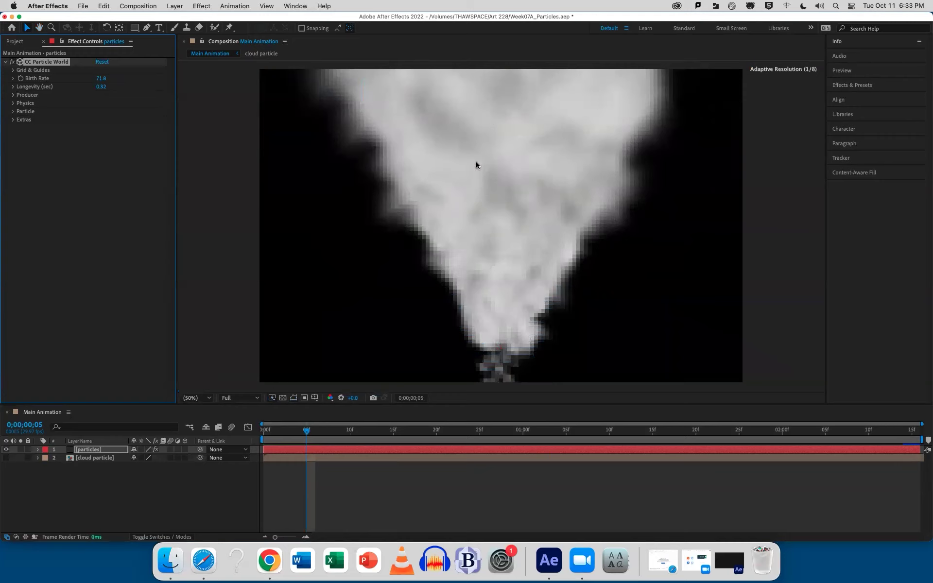
Reduce the composition preview resolution to Quarter and play the vortex animation from its first frames
left_click_drag(311, 431, 281, 431)
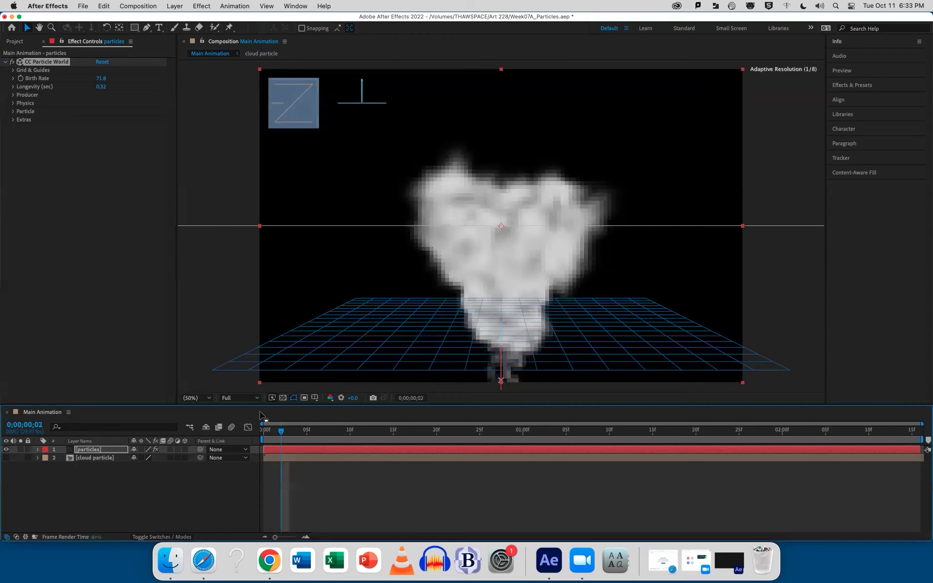
left_click(237, 402)
left_click(241, 453)
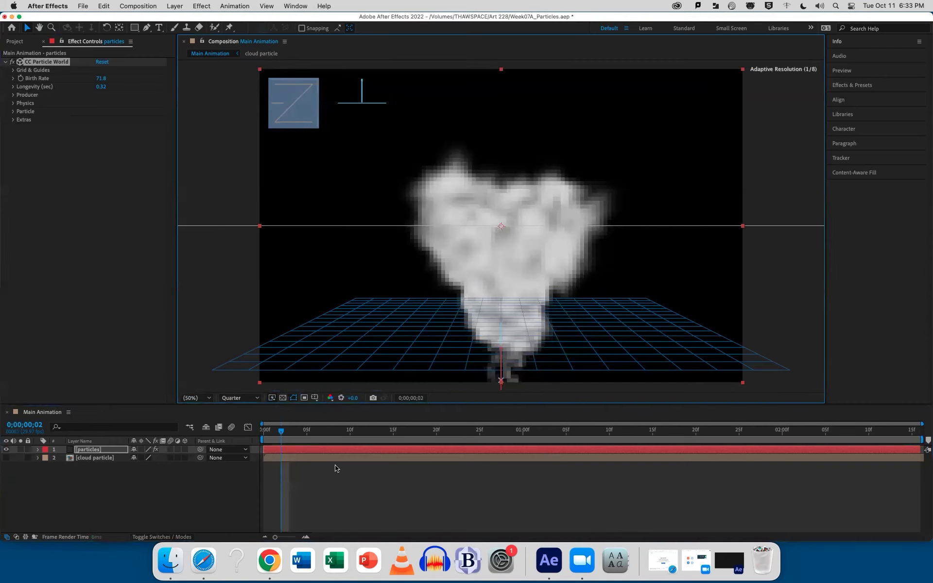
key("space")
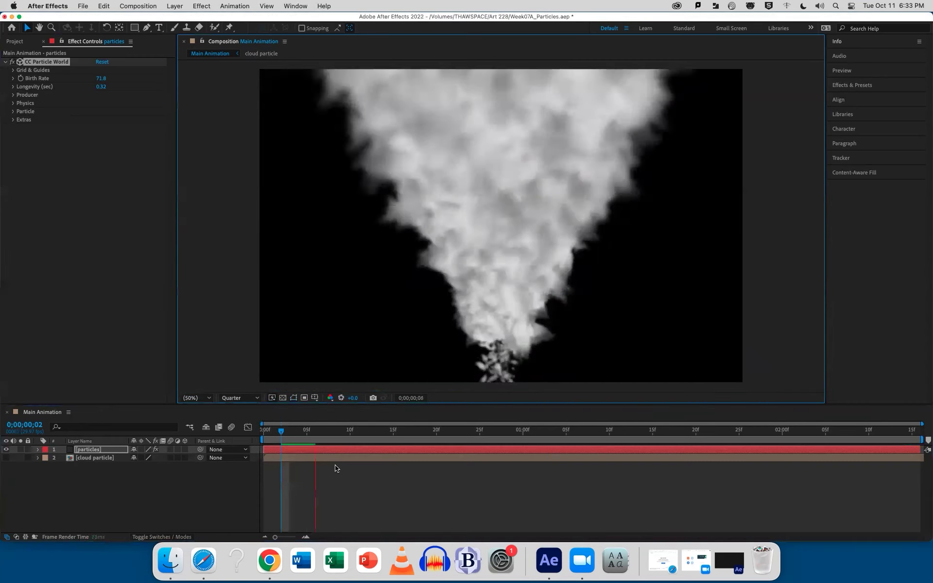
key("space")
Try a Birth Rate of 36.4, raise it to 48.5, and preview the vortex animation
left_click_drag(99, 79, 15, 166)
key("space")
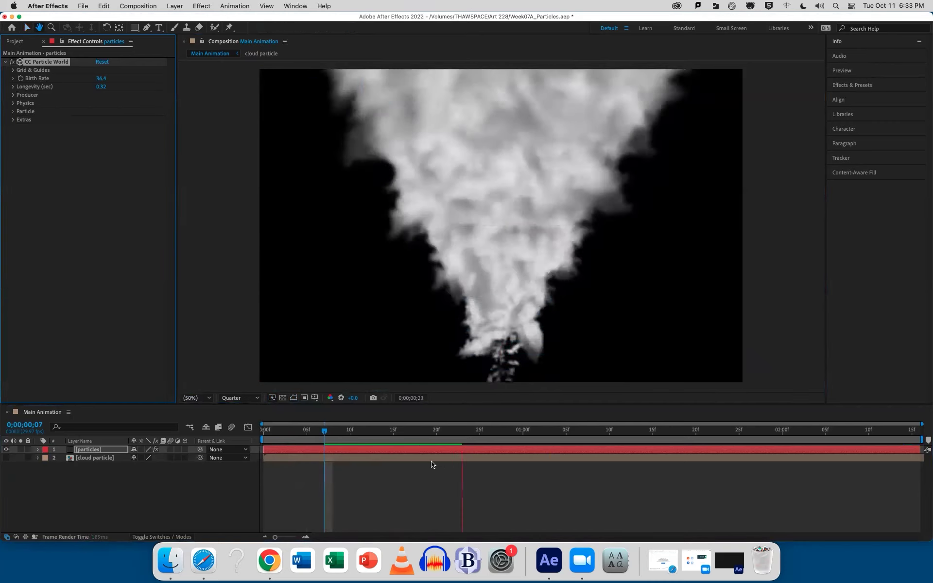
key("space")
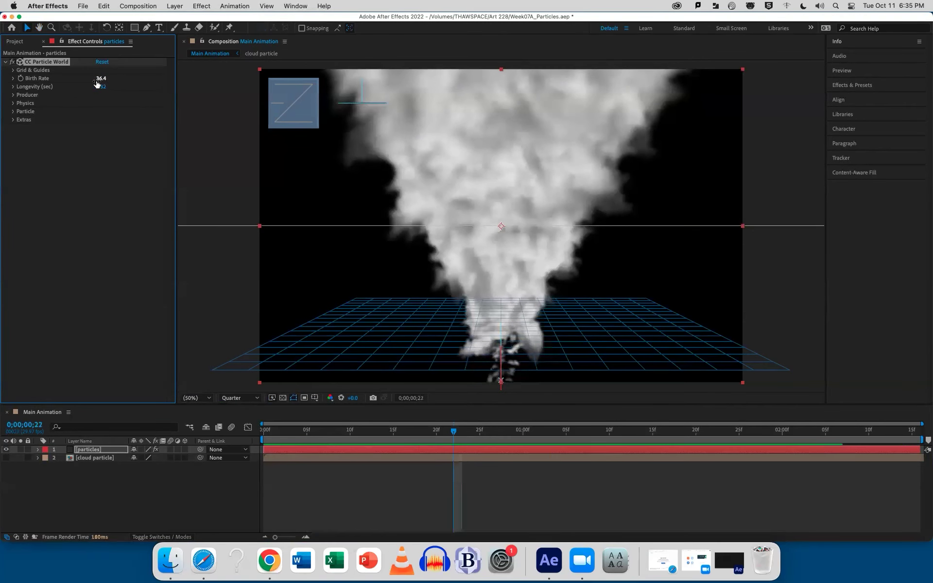
left_click_drag(98, 78, 120, 51)
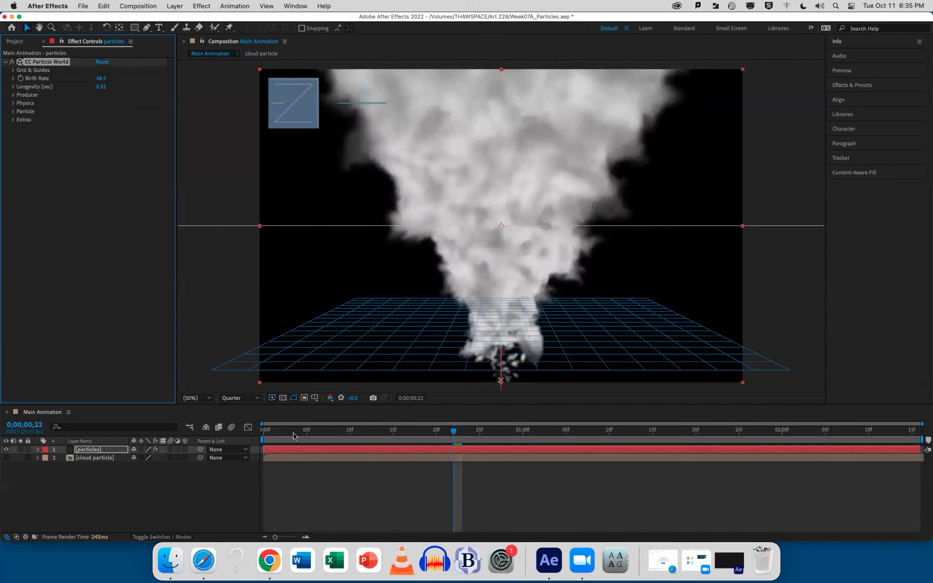
key("space")
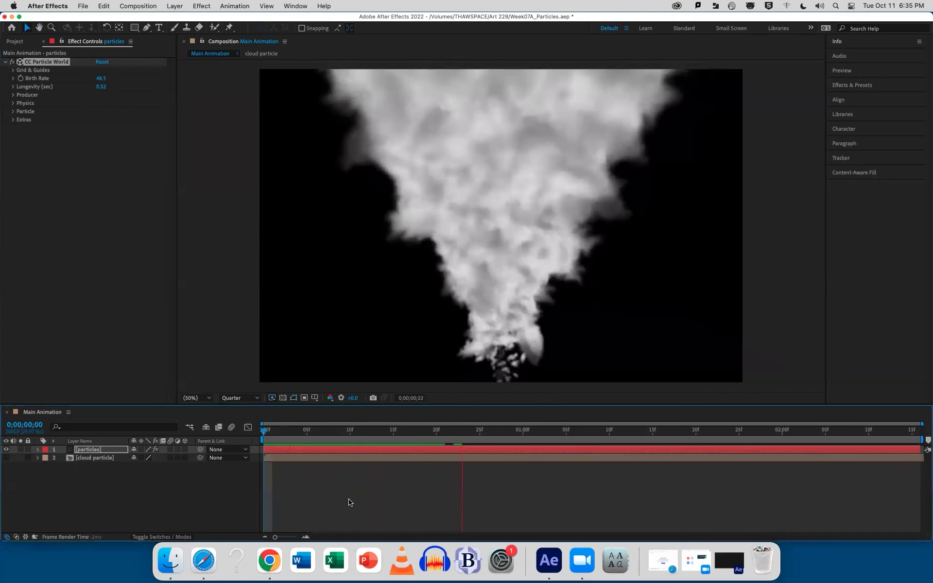
key("space")
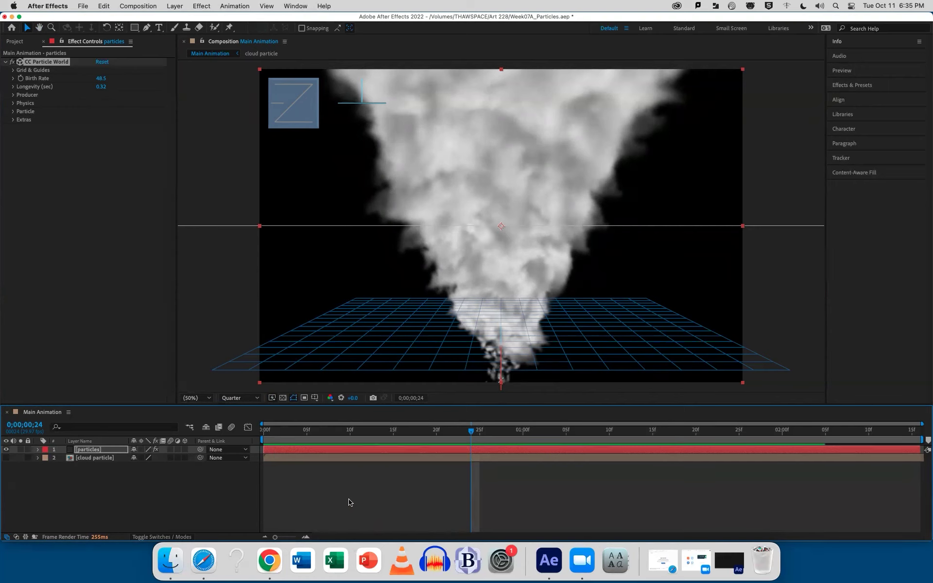
Open the cloud particle composition, find Turbulent Displace by searching "turb", and apply it to the cloud image layer
double_click(89, 459)
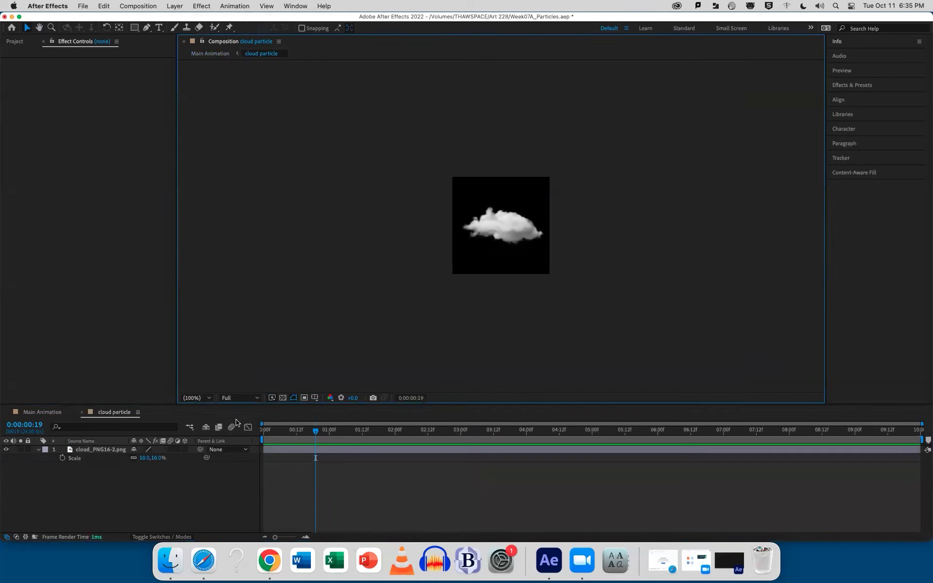
left_click(852, 85)
left_click_drag(865, 98, 809, 93)
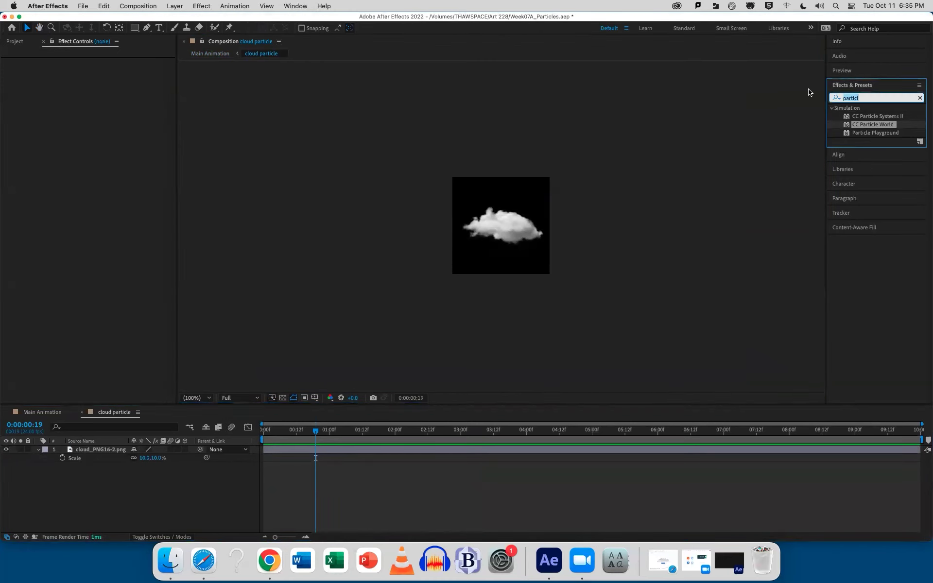
type("turb")
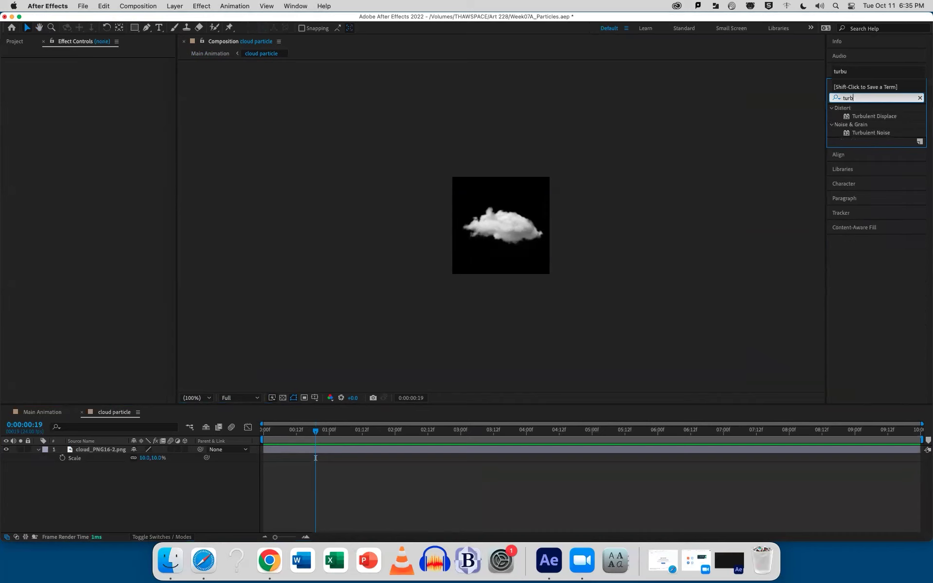
left_click_drag(873, 116, 597, 448)
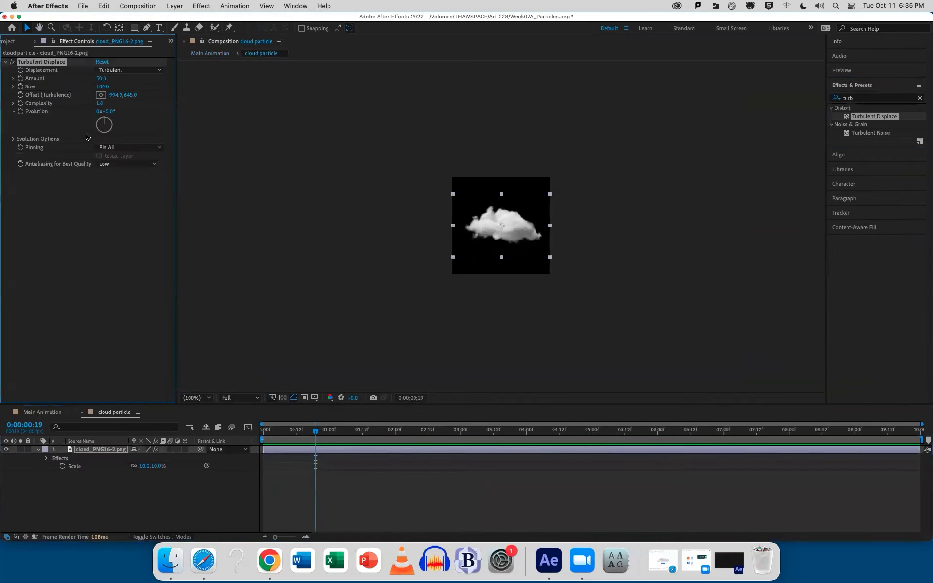
Add the expression time*100 to the Turbulent Displace Evolution and preview the animated cloud
left_click(20, 113, "alt")
type("tim")
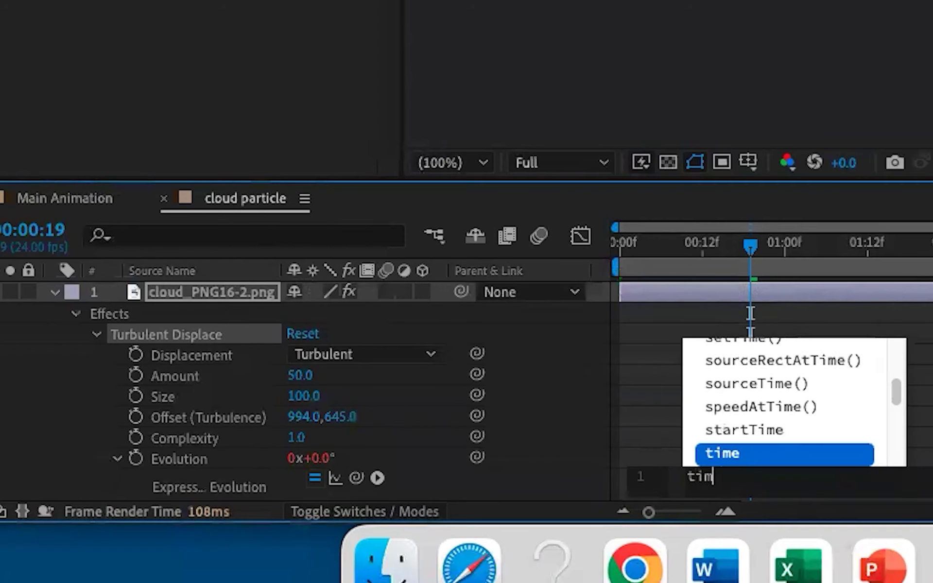
type("e*")
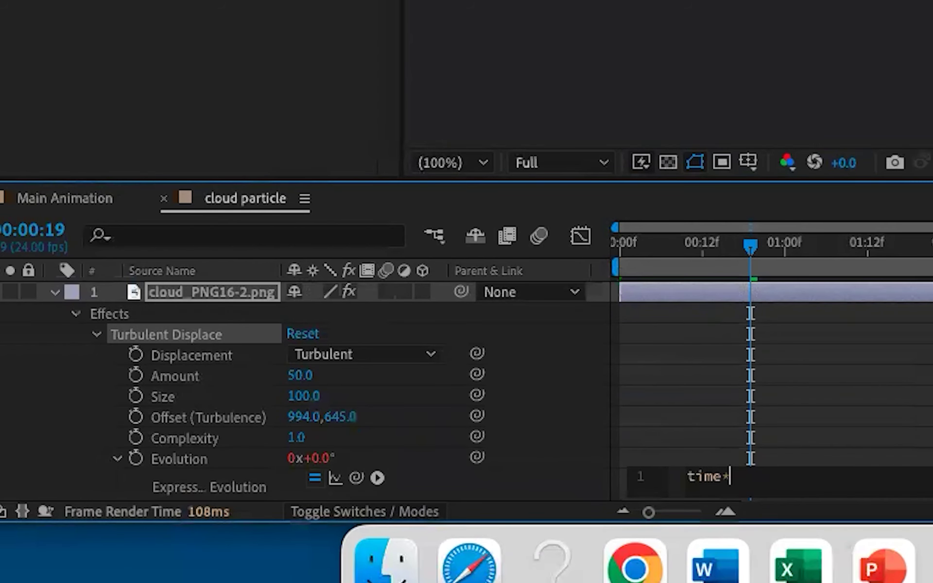
type("100")
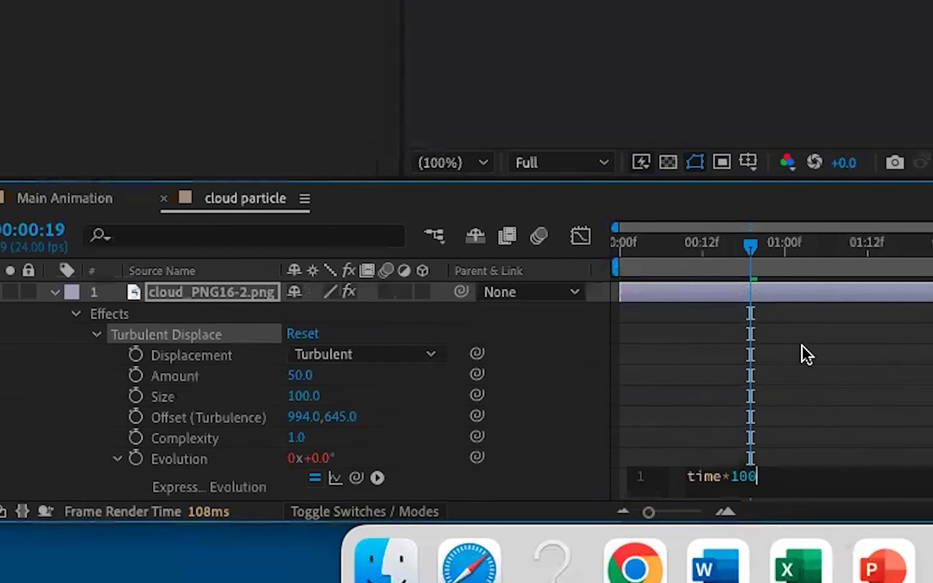
left_click(803, 352)
key("space")
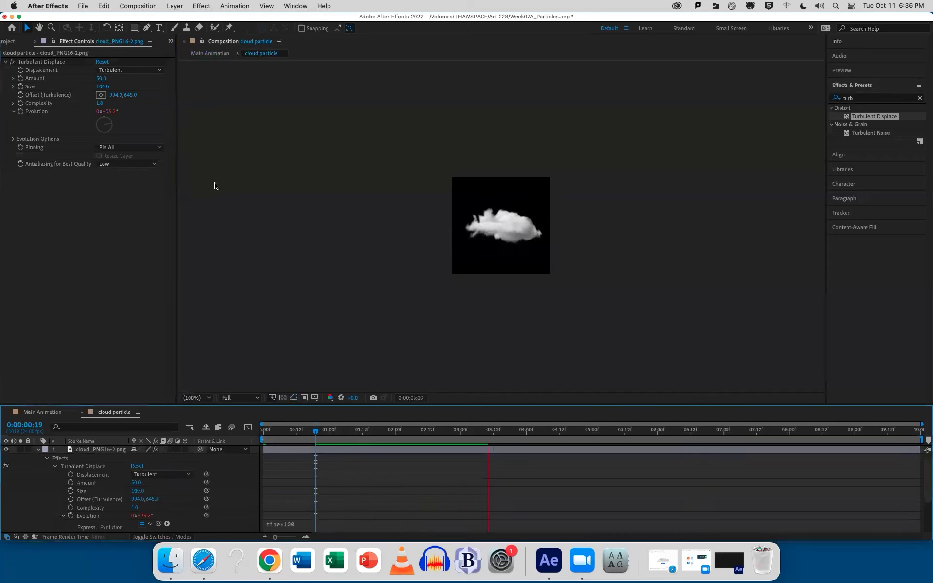
Set Turbulent Displace to Amount 61, Size 122 and Twist displacement, and preview the cloud
left_click_drag(101, 78, 122, 82)
left_click(130, 71)
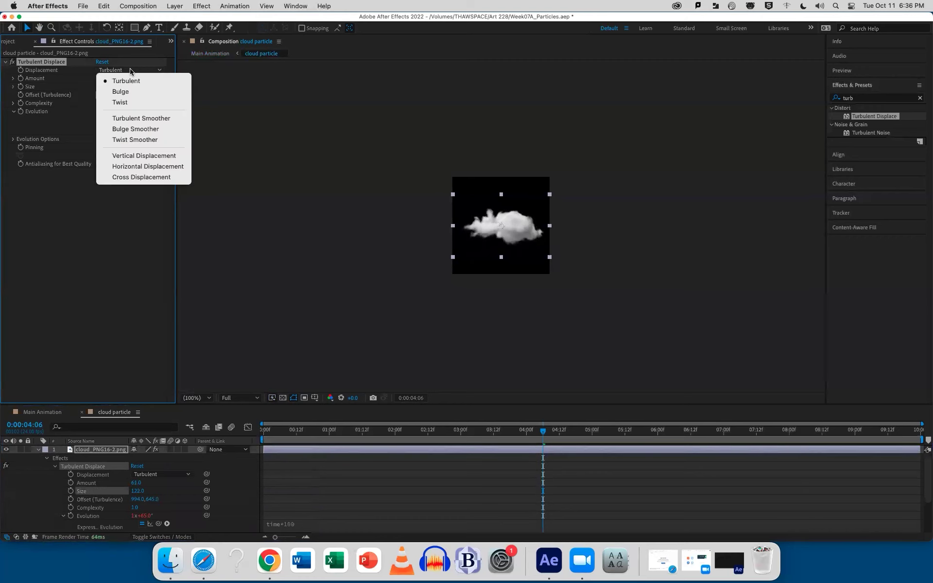
left_click(130, 98)
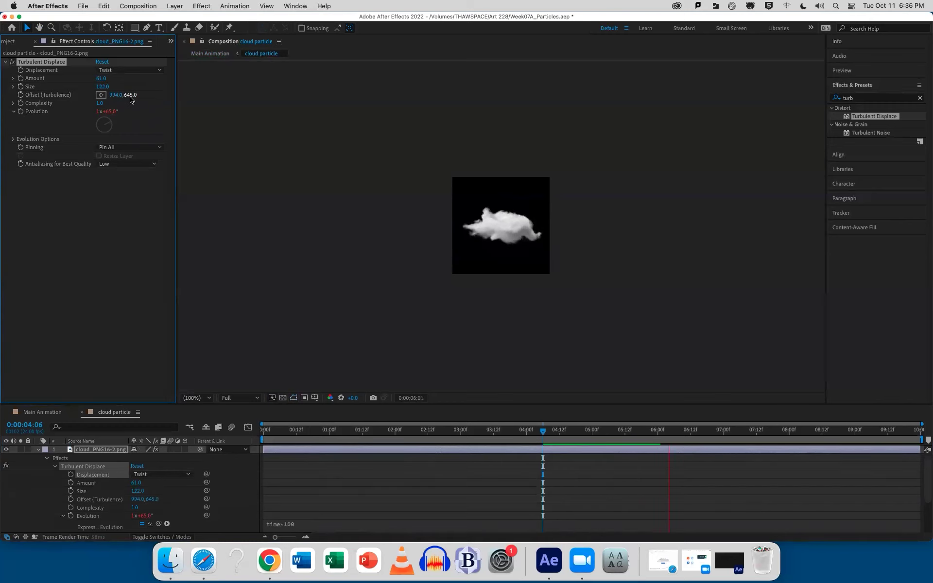
key("space")
key("space")
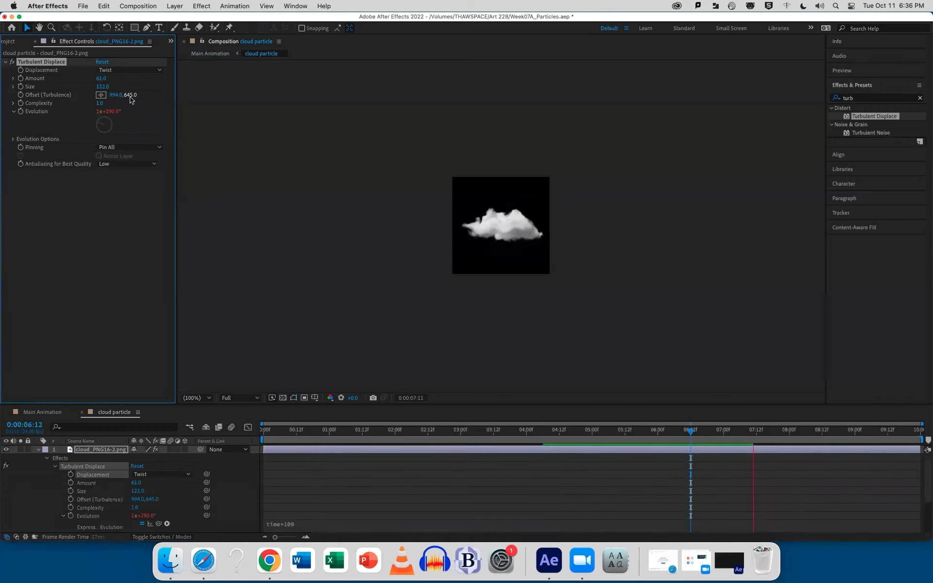
key("space")
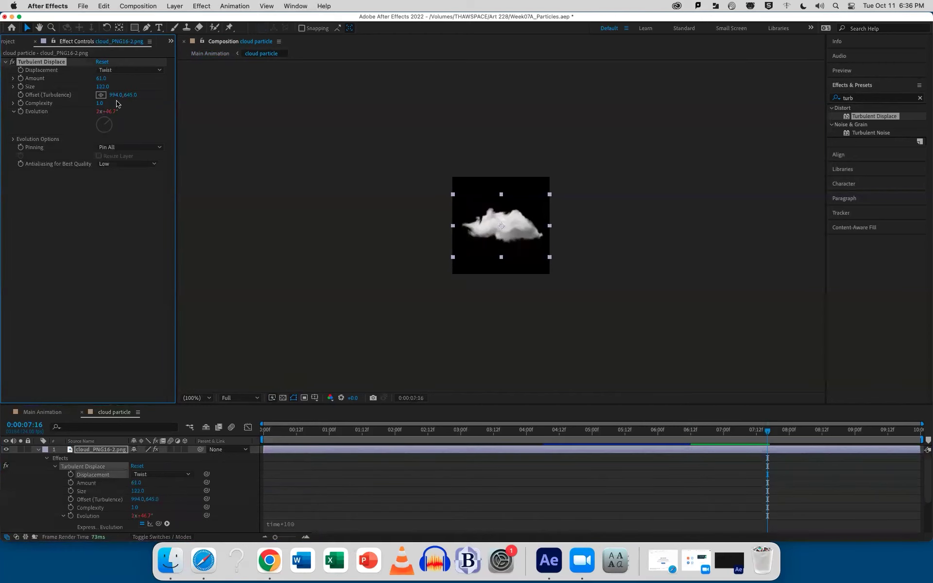
Set the Turbulent Displace Amount to 93 and preview both the cloud and the vortex in Main Animation
left_click_drag(106, 80, 119, 76)
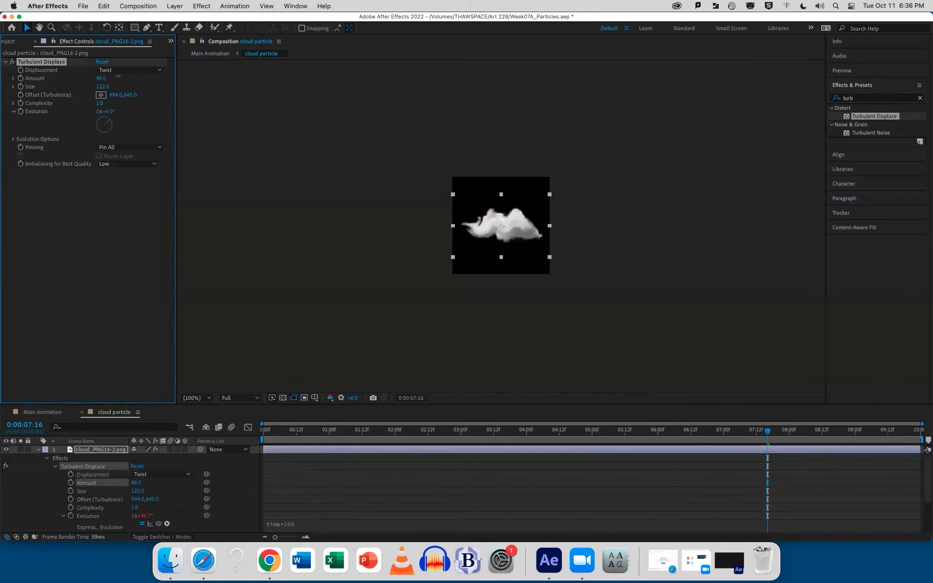
key("space")
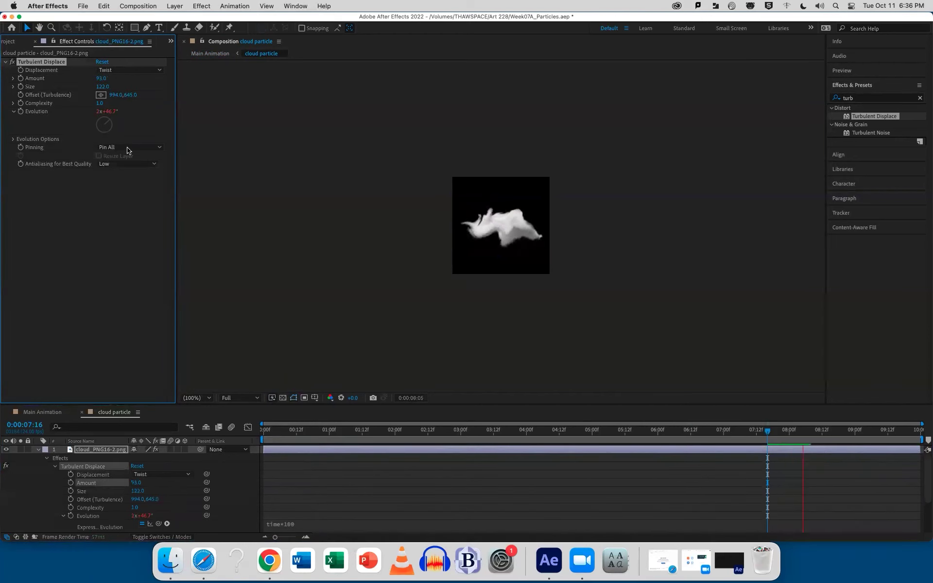
left_click(43, 412)
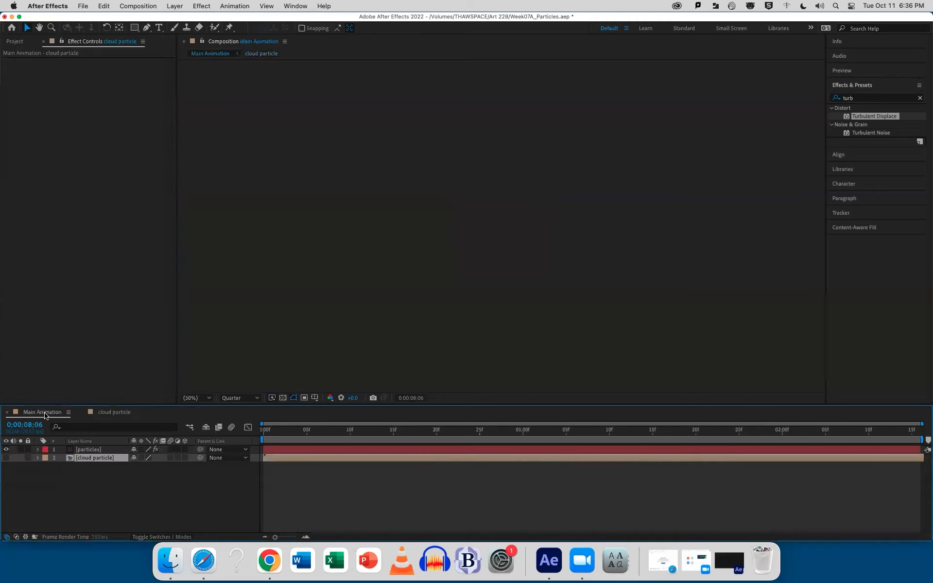
left_click(341, 431)
key("space")
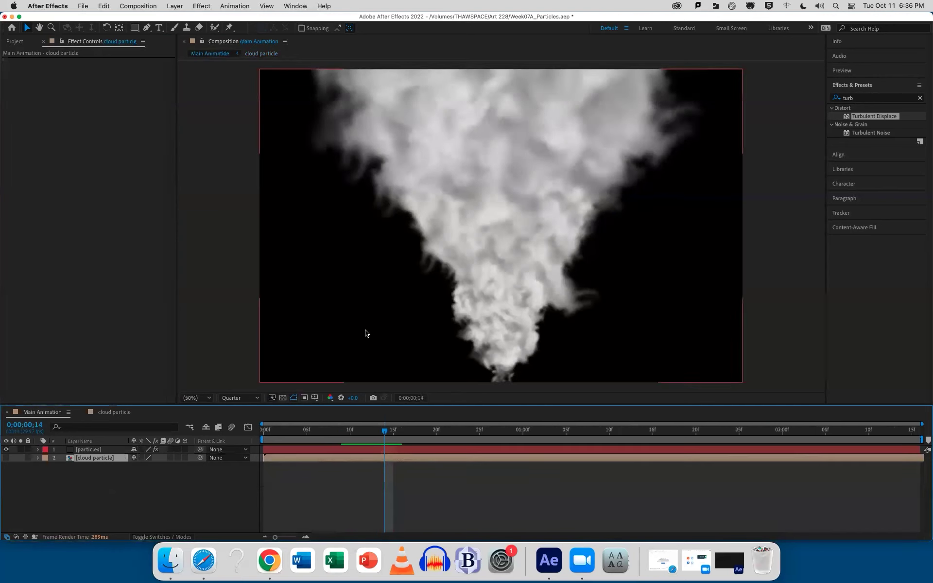
Set the Main Animation preview resolution to Full, preview the cloud particle composition, and inspect the vortex at frame 15
left_click(239, 398)
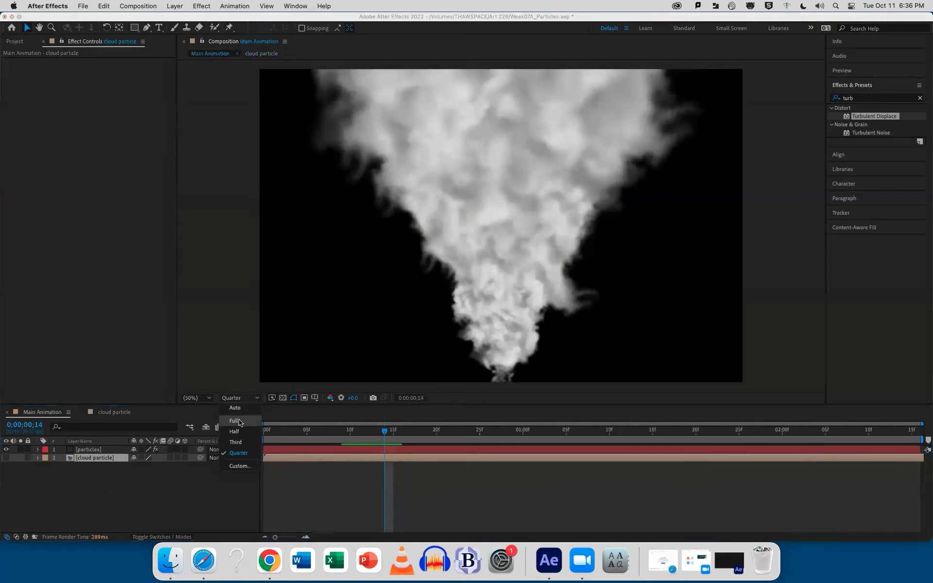
left_click(235, 421)
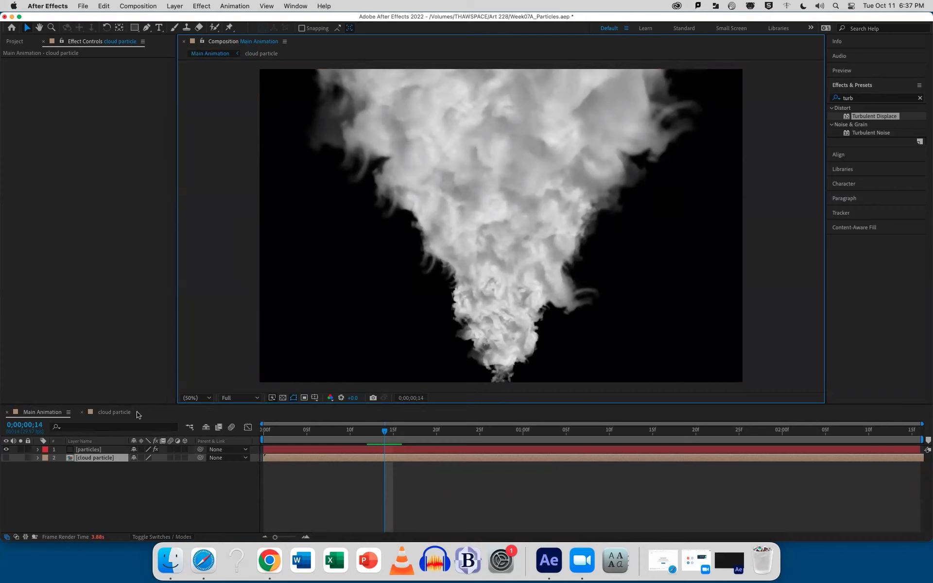
left_click(114, 413)
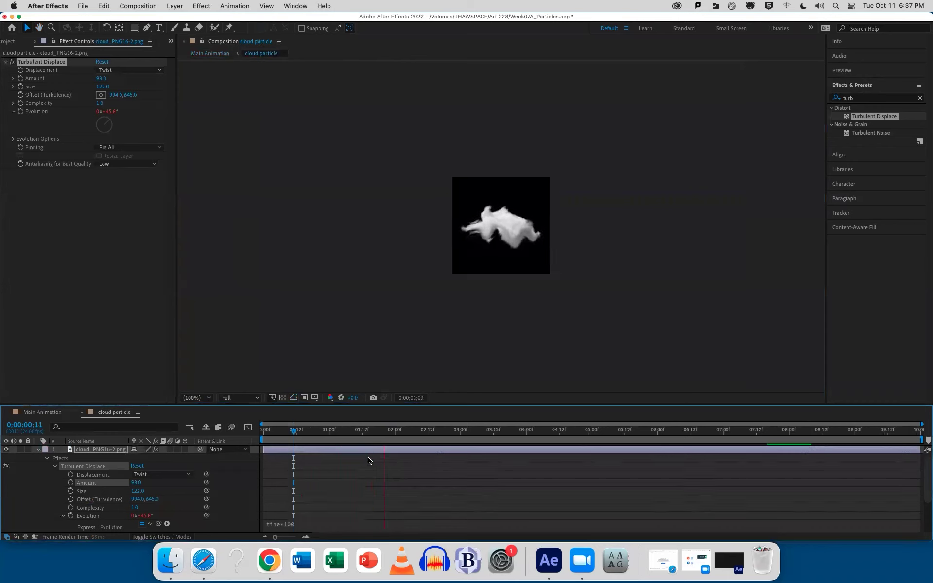
key("space")
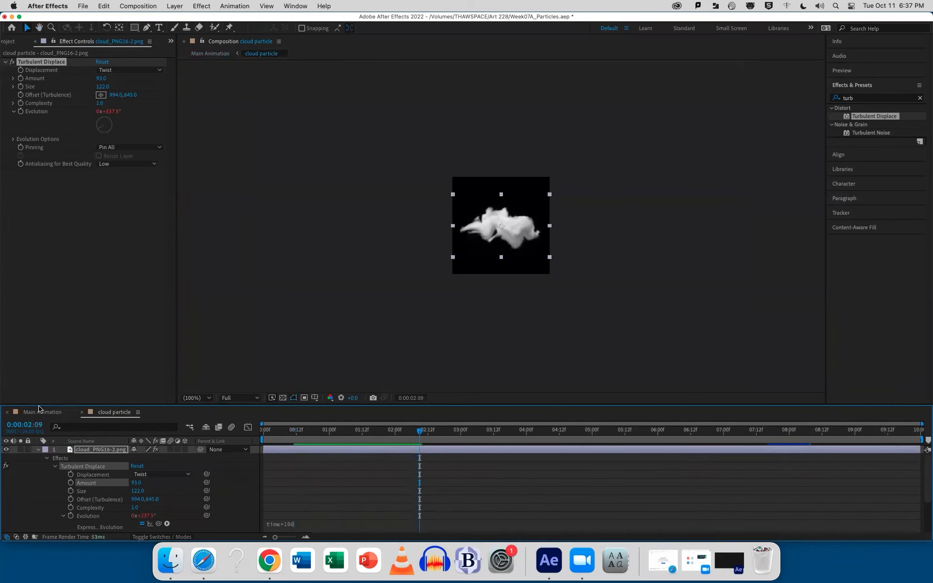
left_click(36, 413)
left_click_drag(429, 432, 393, 432)
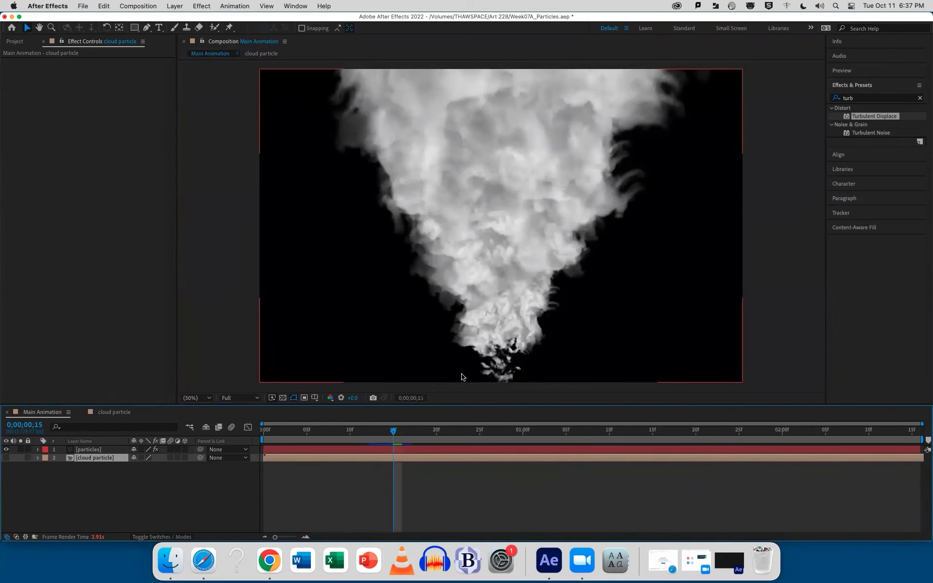
Compare the vortex in Main Animation with the cloud's Turbulent Displace effect switched off and back on
left_click(113, 413)
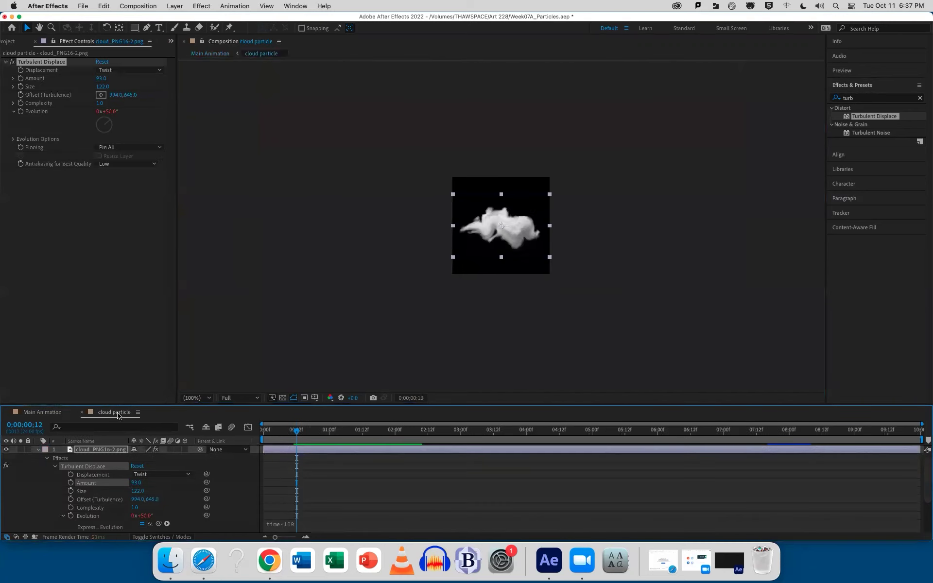
left_click(12, 62)
left_click(47, 416)
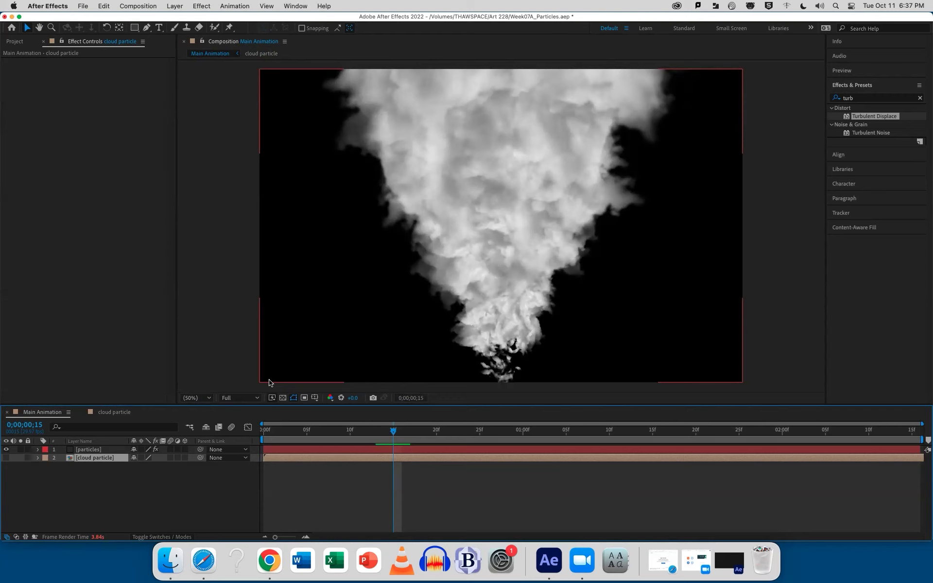
left_click(117, 412)
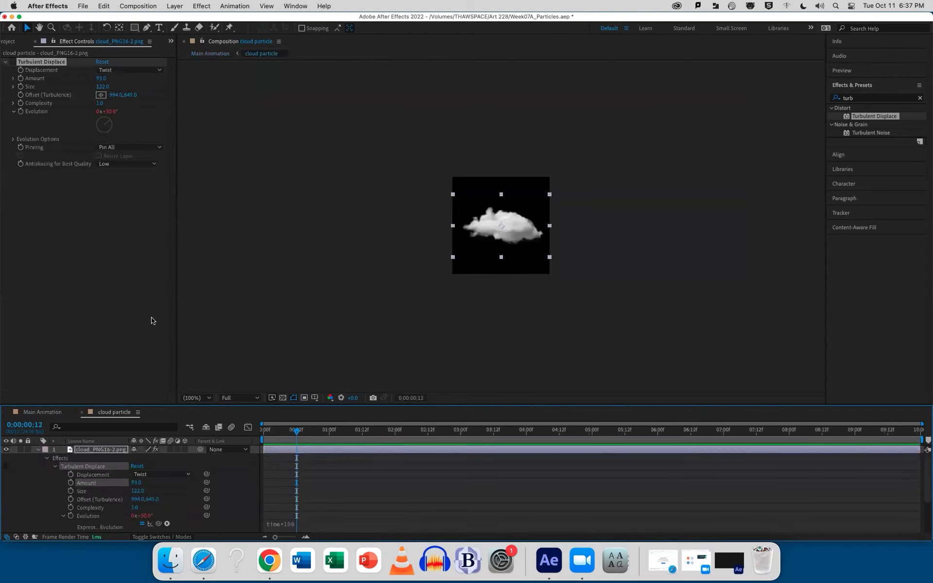
left_click(10, 64)
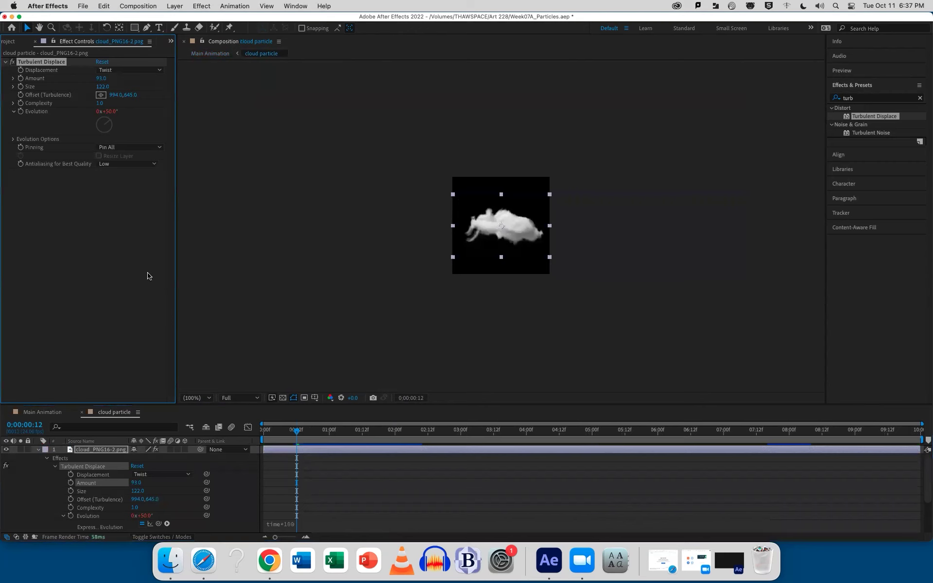
left_click(34, 413)
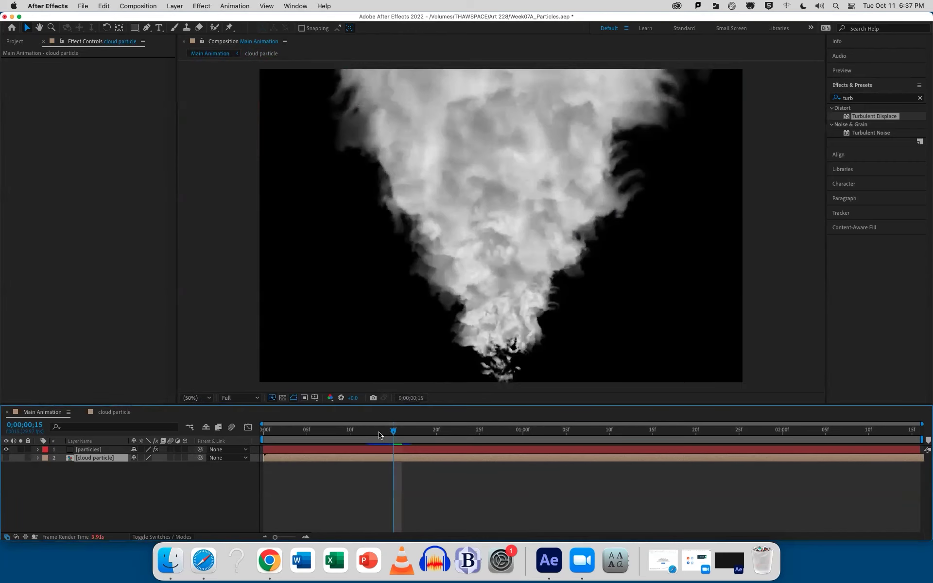
left_click_drag(382, 433, 358, 435)
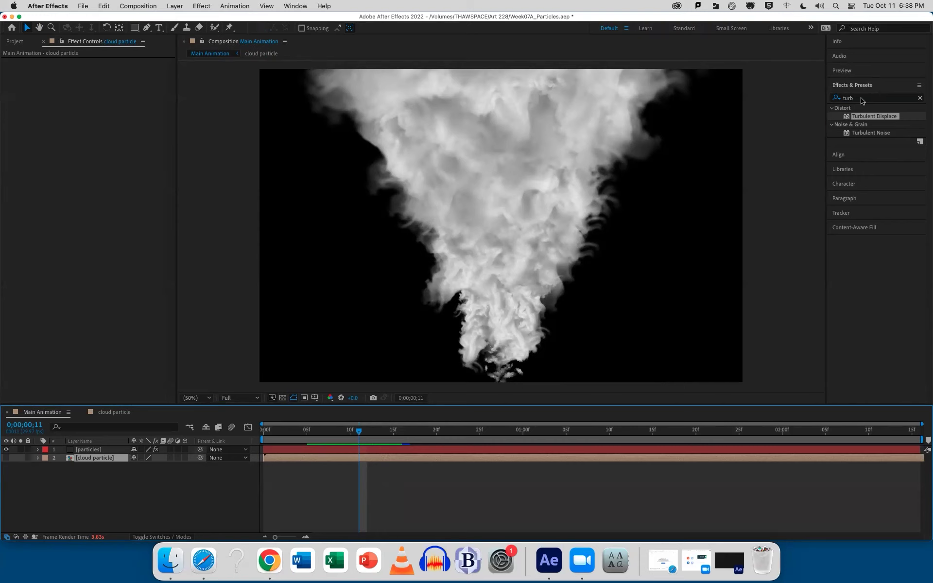
Switch to Chrome, open the Boris FX Particle Illusion page, and view its free download registration form
left_click(269, 560)
left_click(133, 216)
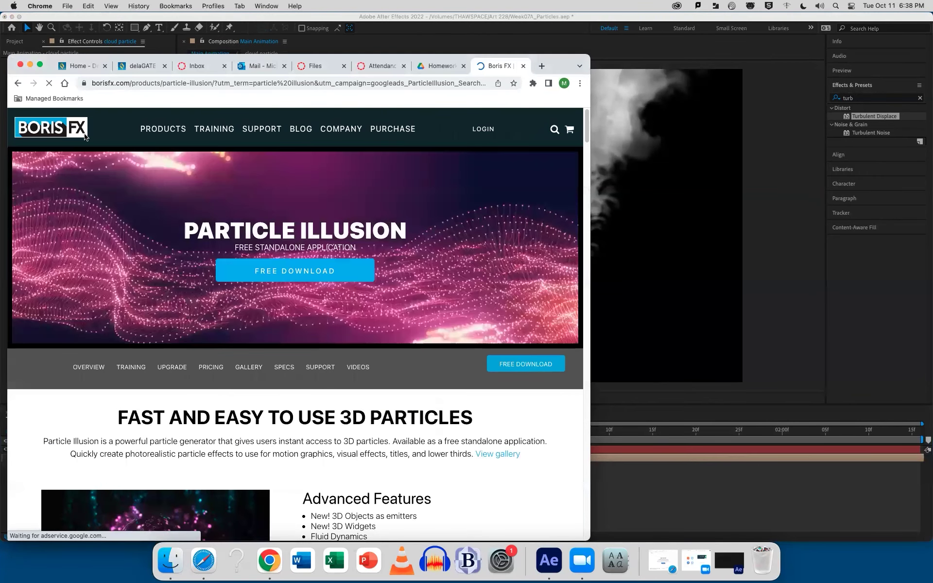
left_click(114, 86)
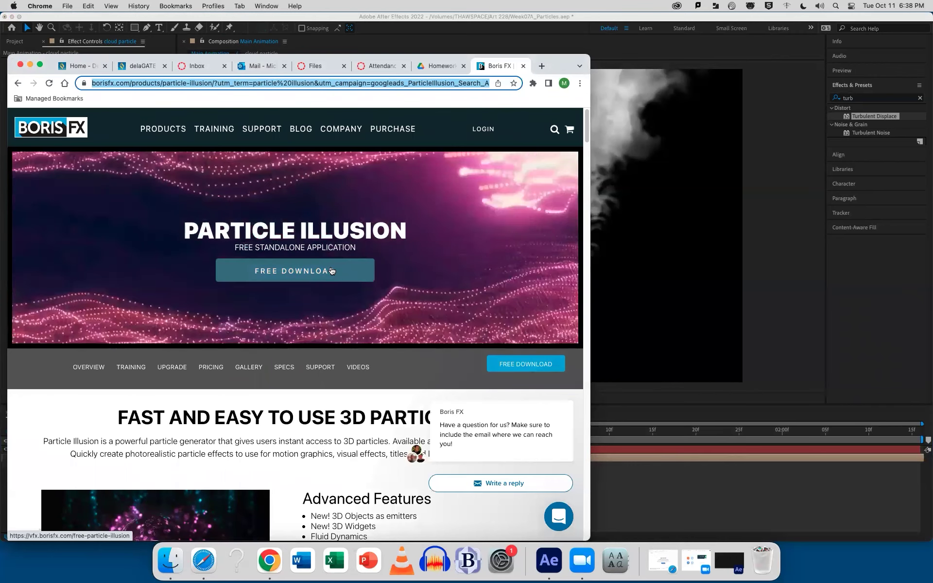
left_click(332, 269)
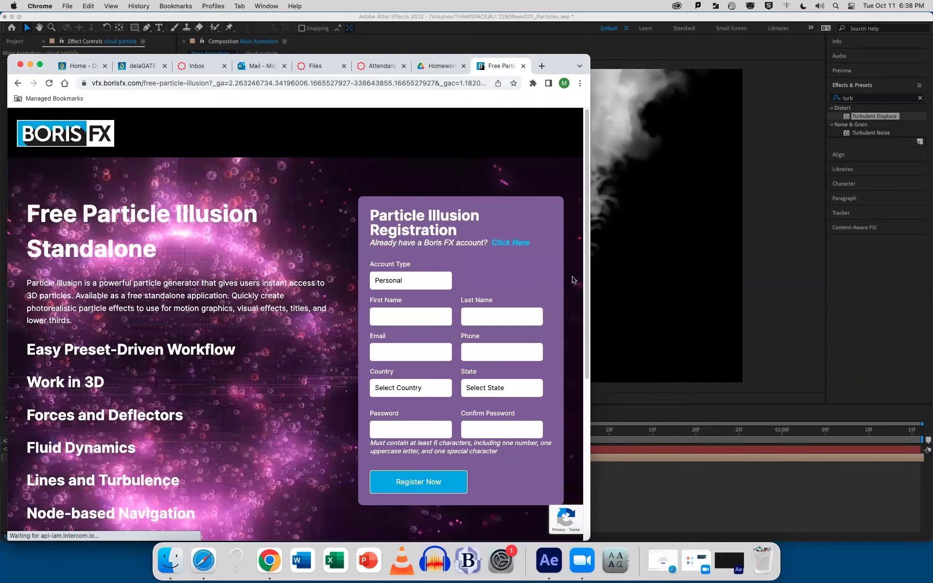
left_click_drag(594, 267, 765, 268)
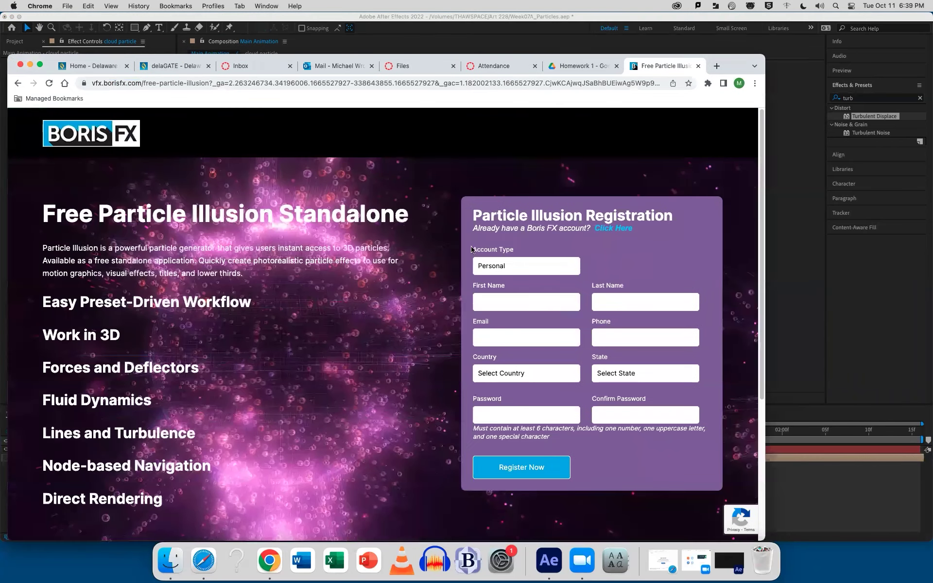
left_click(18, 82)
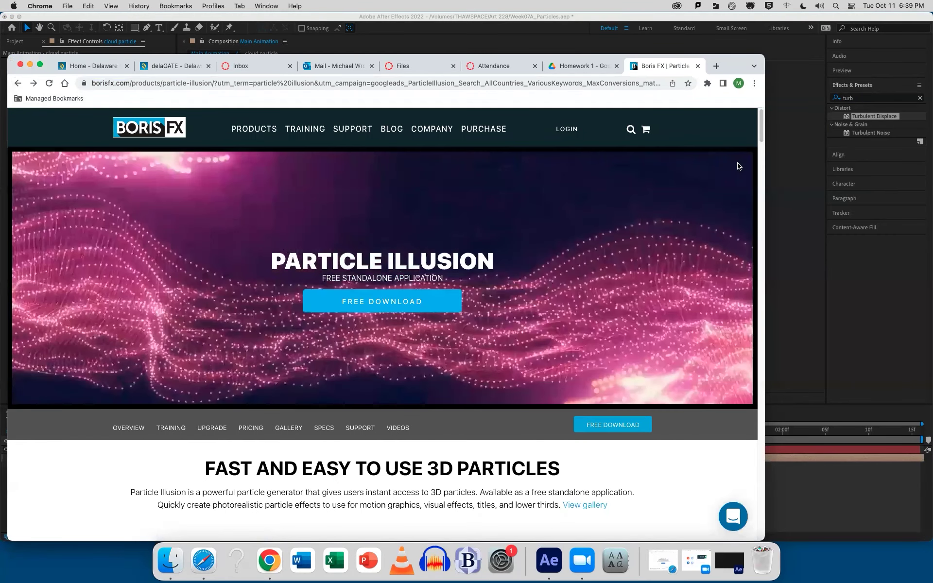
Review the feature descriptions on the Particle Illusion page and minimize the browser window
left_click_drag(762, 133, 754, 212)
scroll(753, 209, "down", 1)
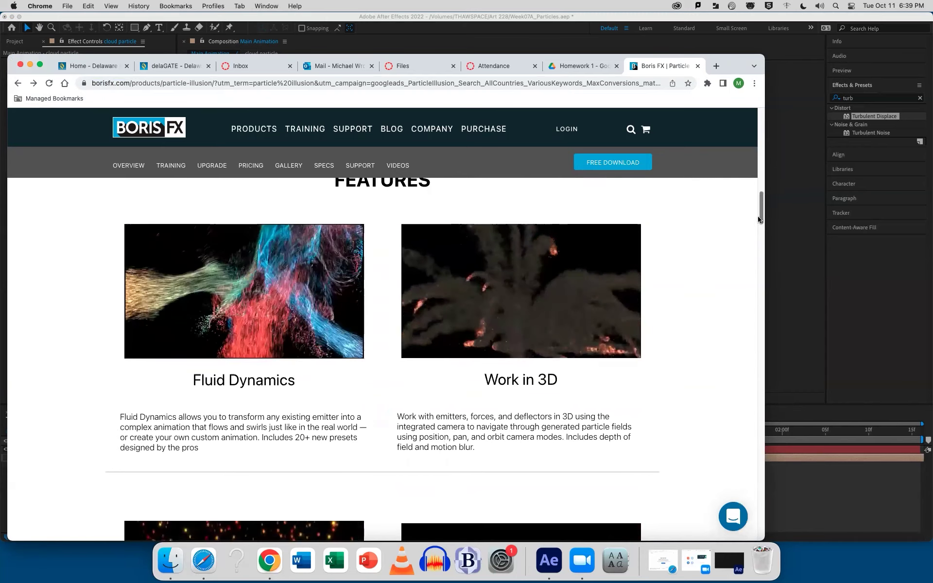
left_click_drag(760, 217, 758, 234)
scroll(759, 235, "down", 1)
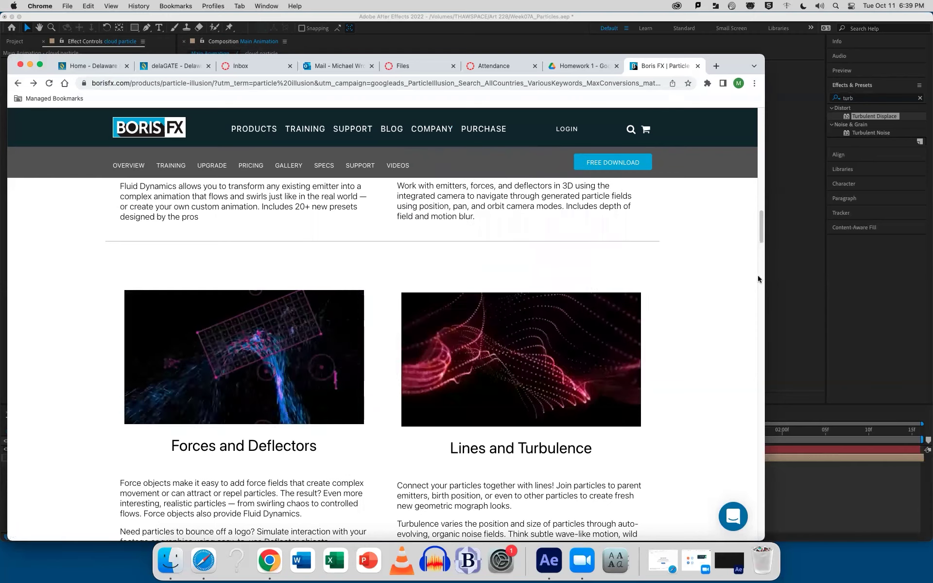
left_click_drag(762, 235, 757, 301)
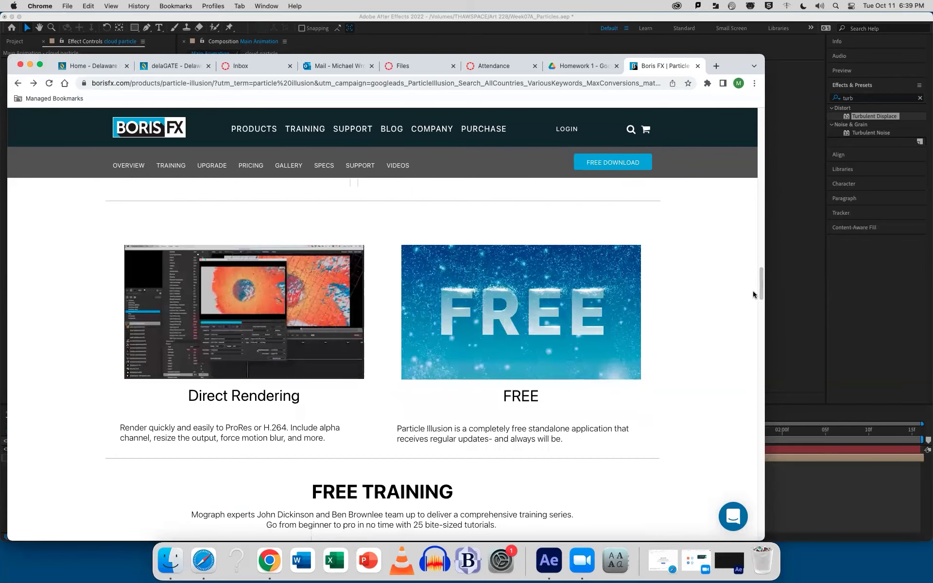
key("super+m")
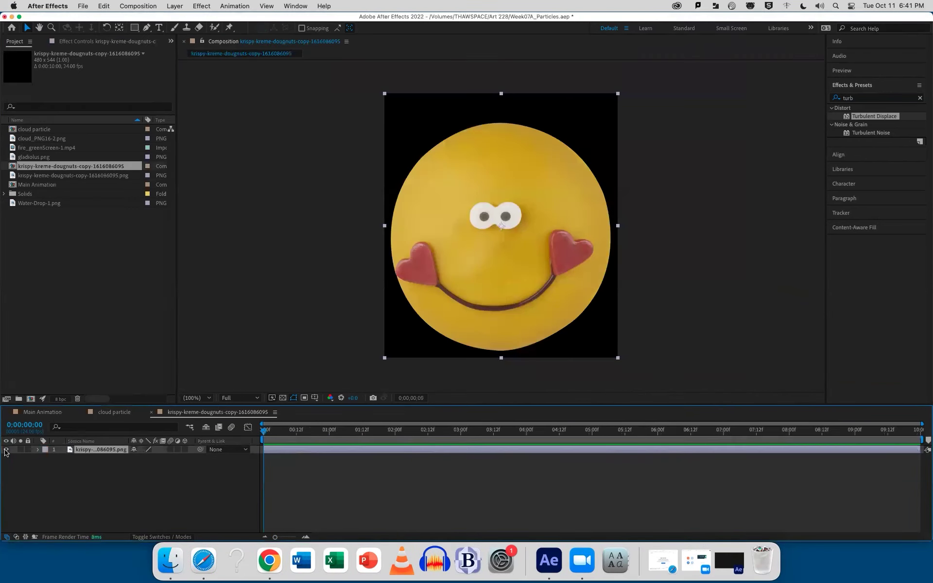
In the cloud particle composition, replace the visible cloud with krispy-kreme-dougnuts-copy-1616086095.png scaled to 35%
left_click(108, 413)
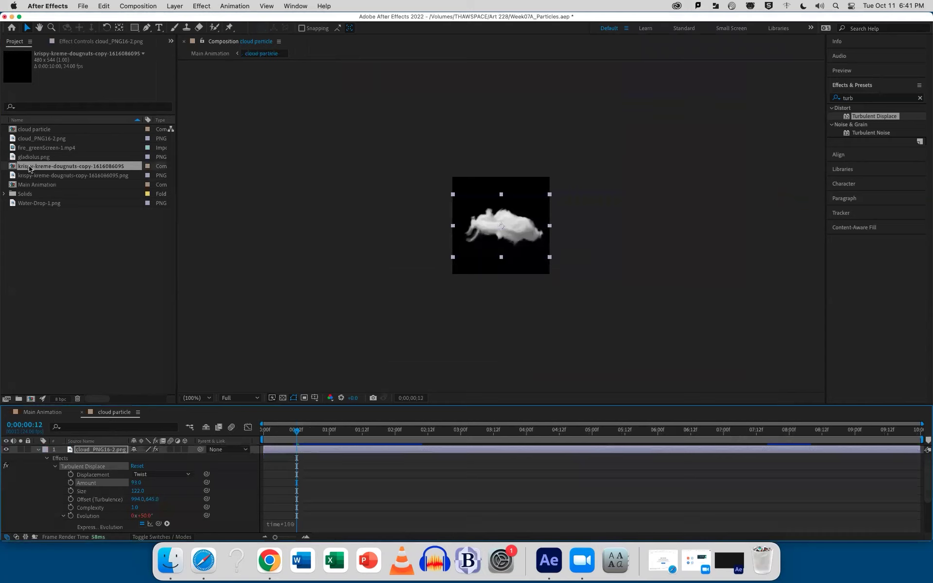
left_click_drag(30, 176, 103, 448)
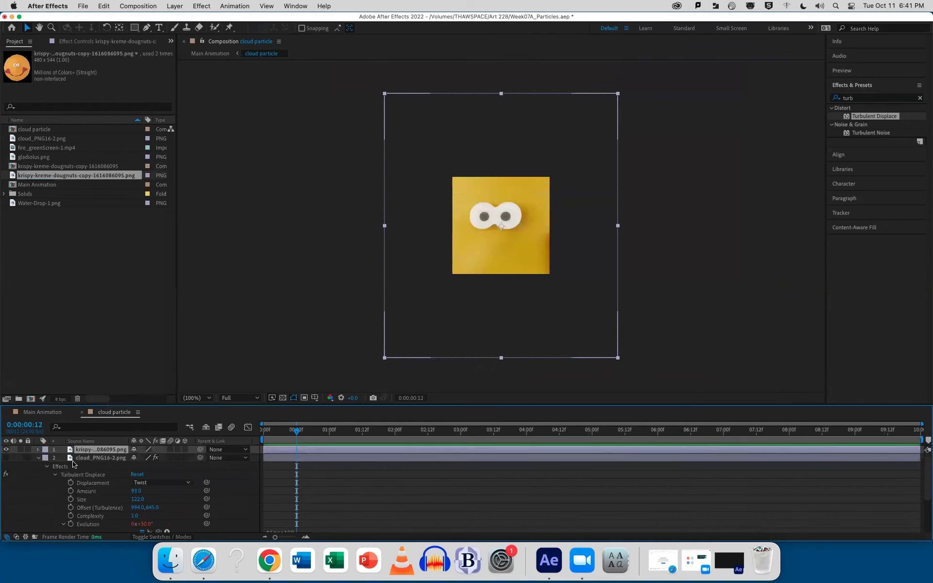
key("s")
left_click_drag(144, 458, 117, 458)
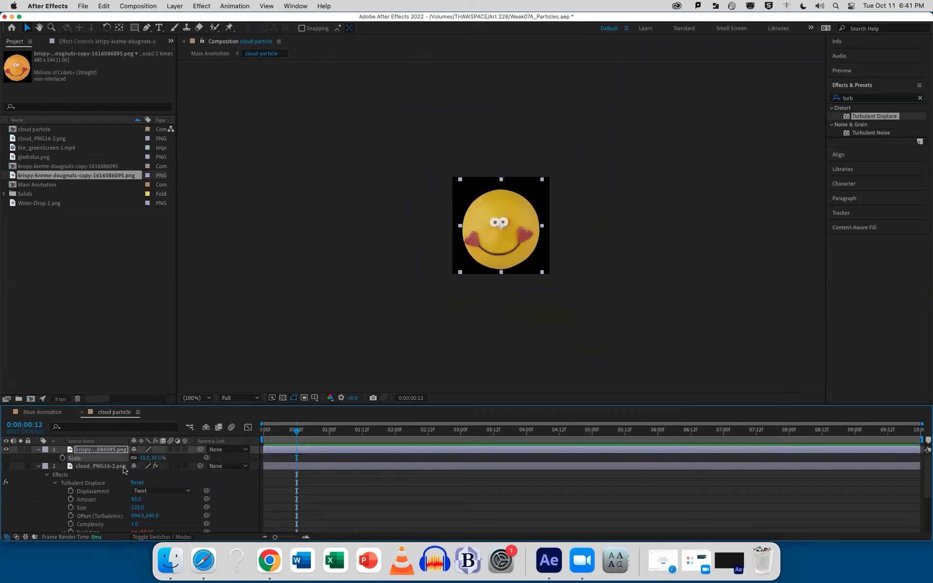
View the vortex with the doughnut texture in Main Animation at frames 15 and 6
left_click(42, 412)
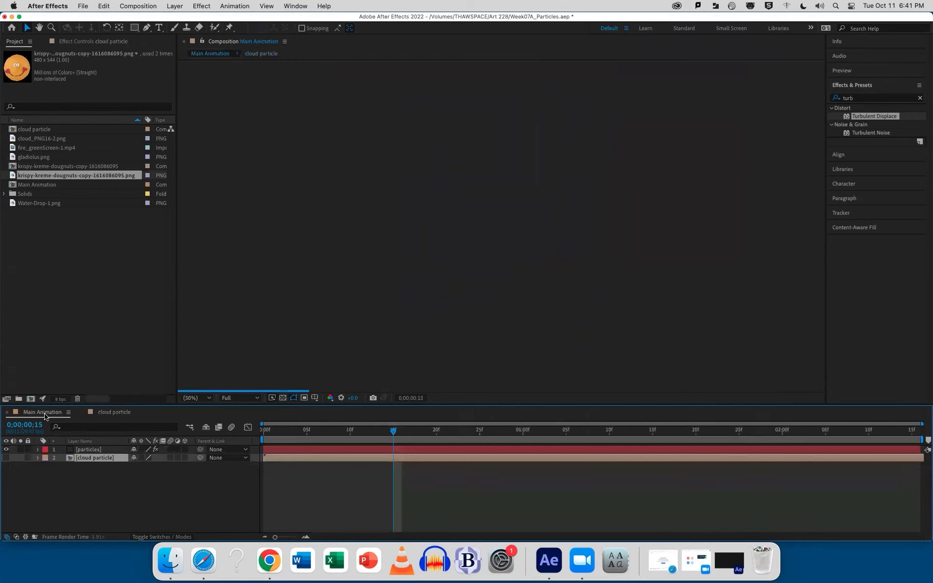
key("shift+period")
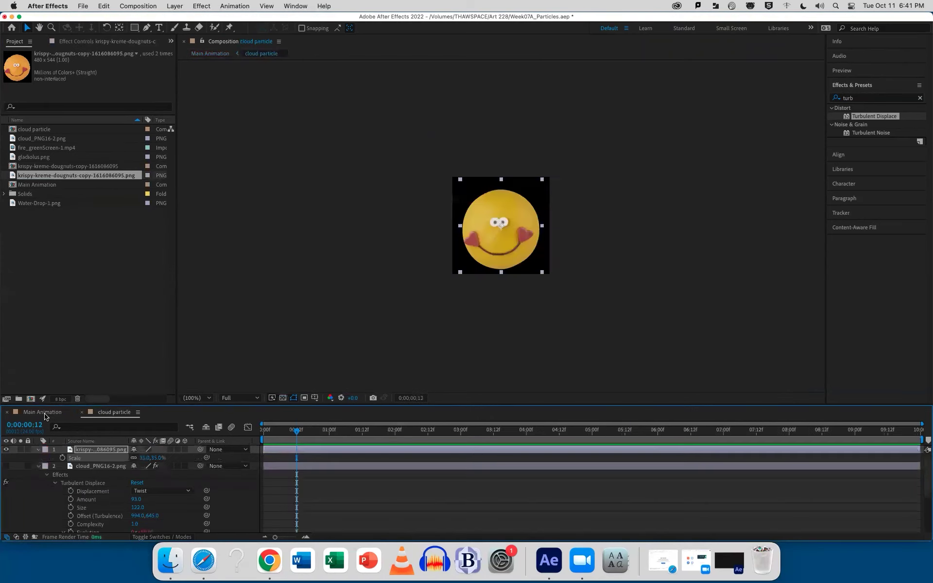
left_click(43, 412)
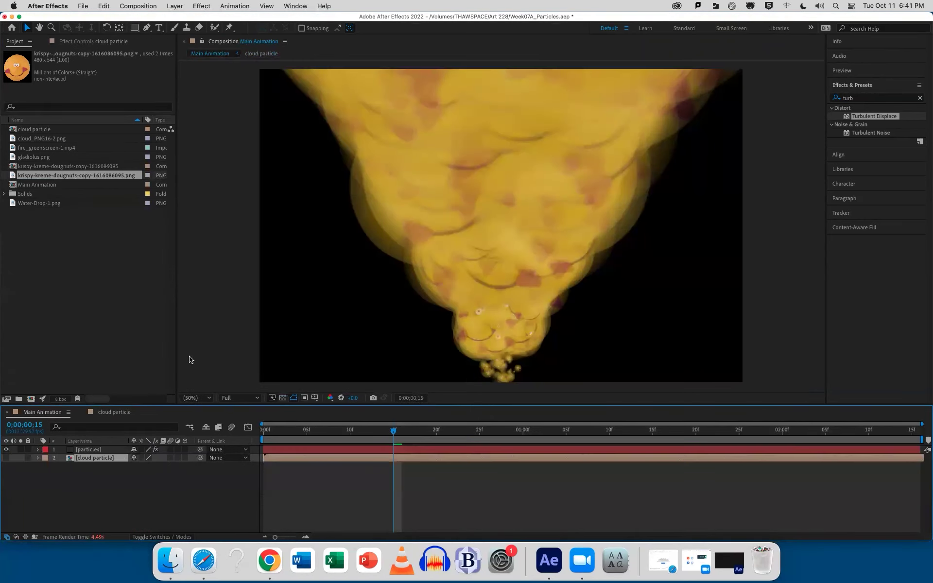
mouse_move(307, 431)
left_mouse_down()
mouse_move(299, 432)
mouse_move(316, 432)
left_mouse_up()
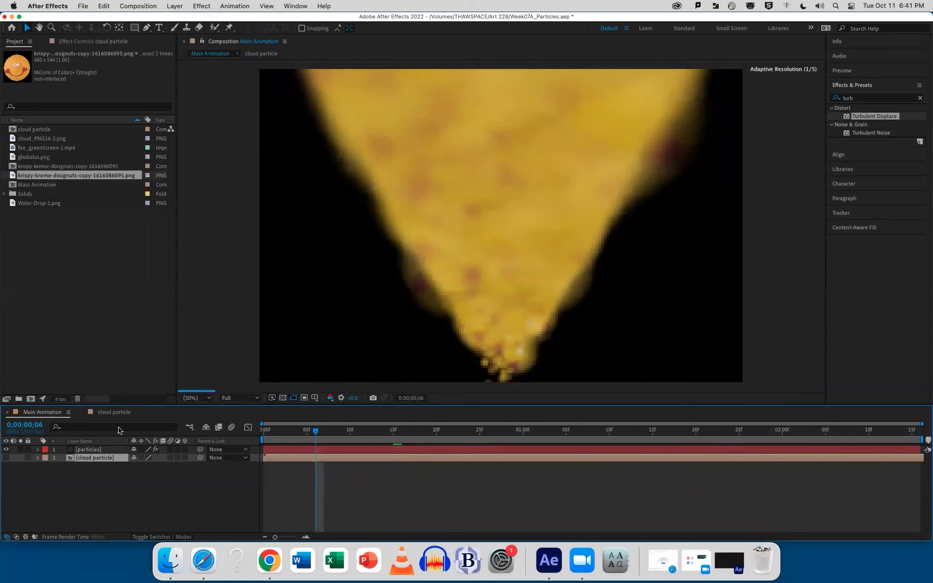
Set the CC Particle World Longevity on the particles layer to 3.93 seconds
left_click(85, 41)
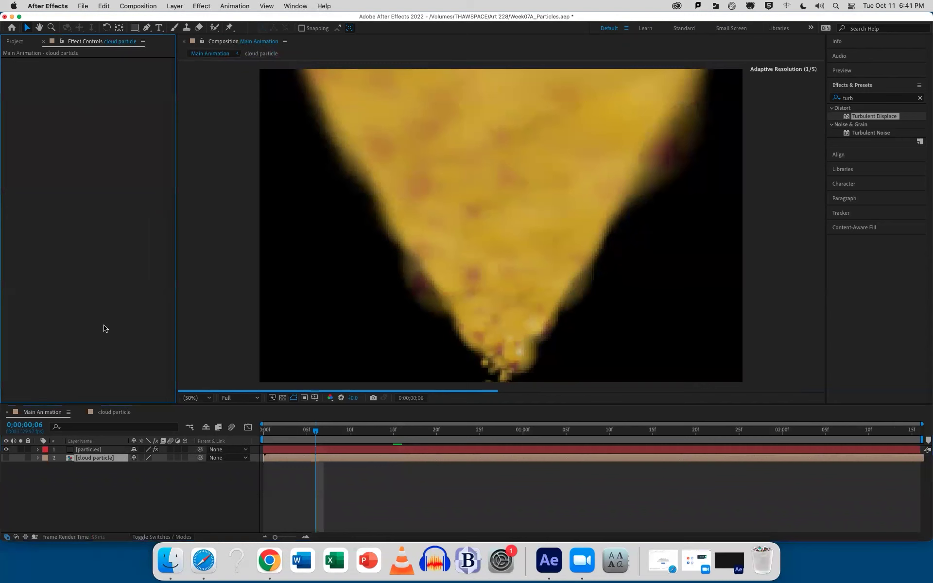
left_click(92, 449)
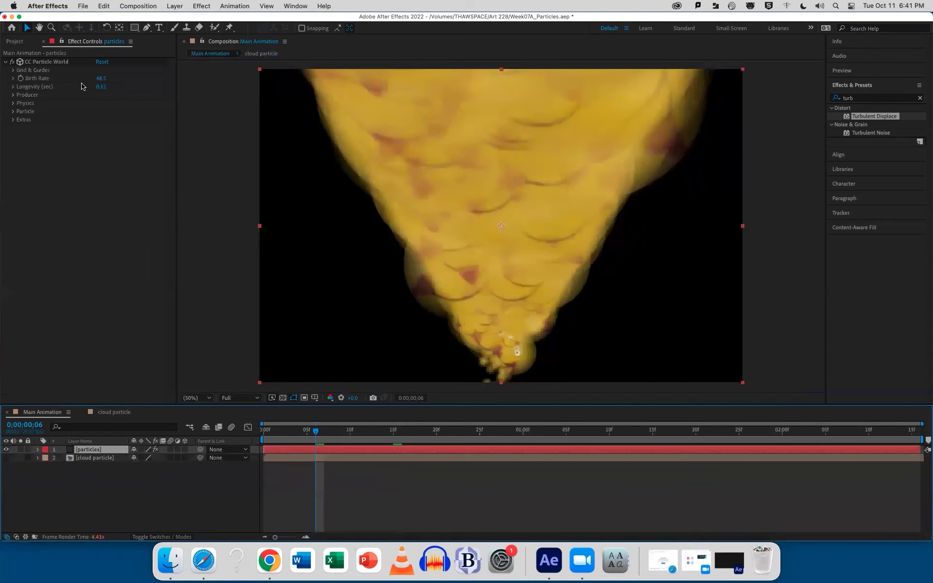
mouse_move(100, 87)
left_mouse_down()
mouse_move(262, 77)
mouse_move(94, 92)
left_mouse_up()
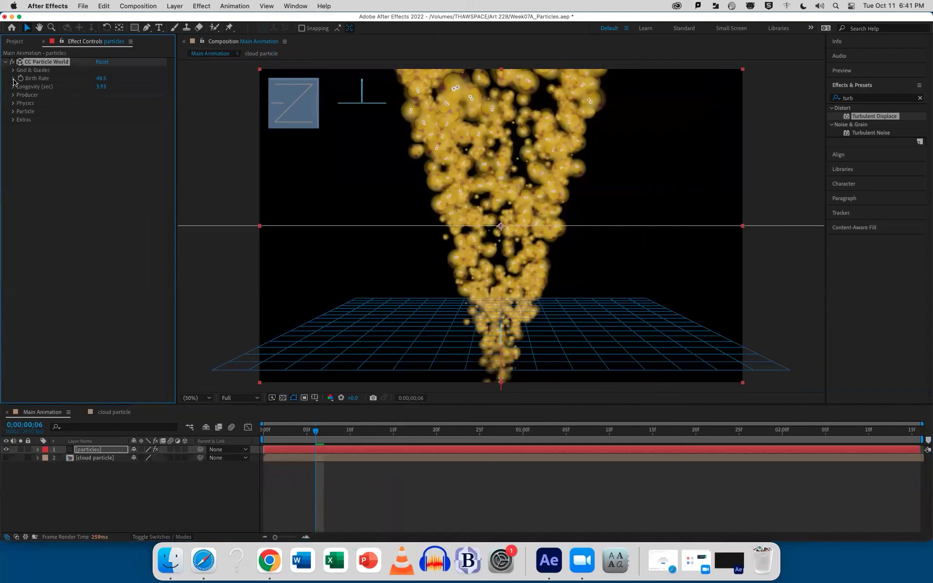
In CC Particle World's particle settings, set both the Birth Size and the Death Size to 2
left_click(12, 96)
left_click(13, 95)
left_click(13, 103)
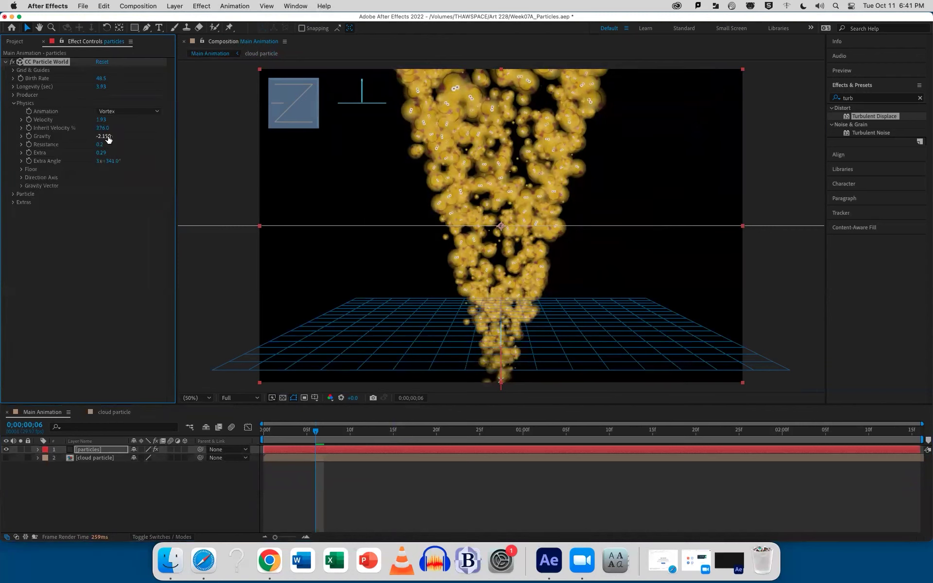
left_click(13, 194)
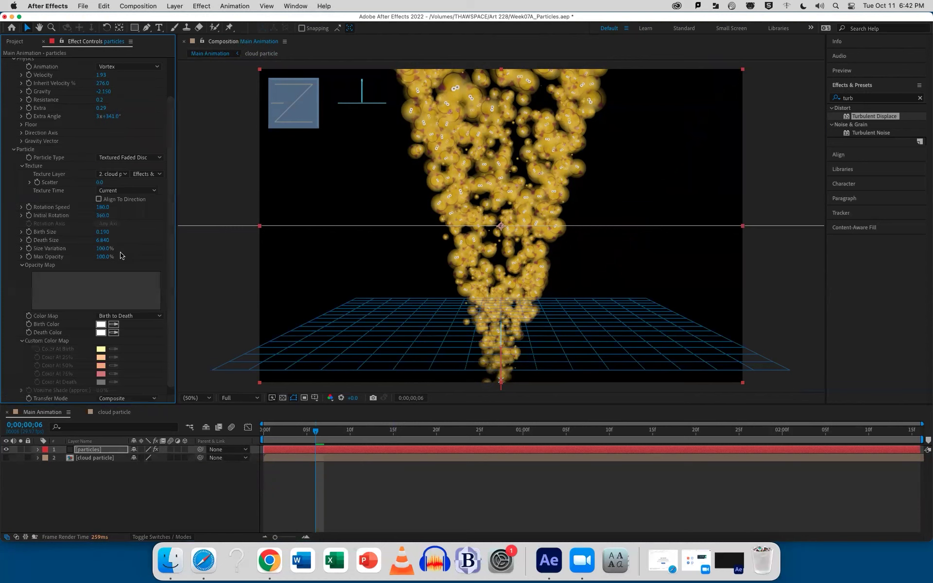
key("ctrl+z")
key("ctrl+shift+z")
left_click_drag(103, 231, 42, 253)
left_click(104, 232)
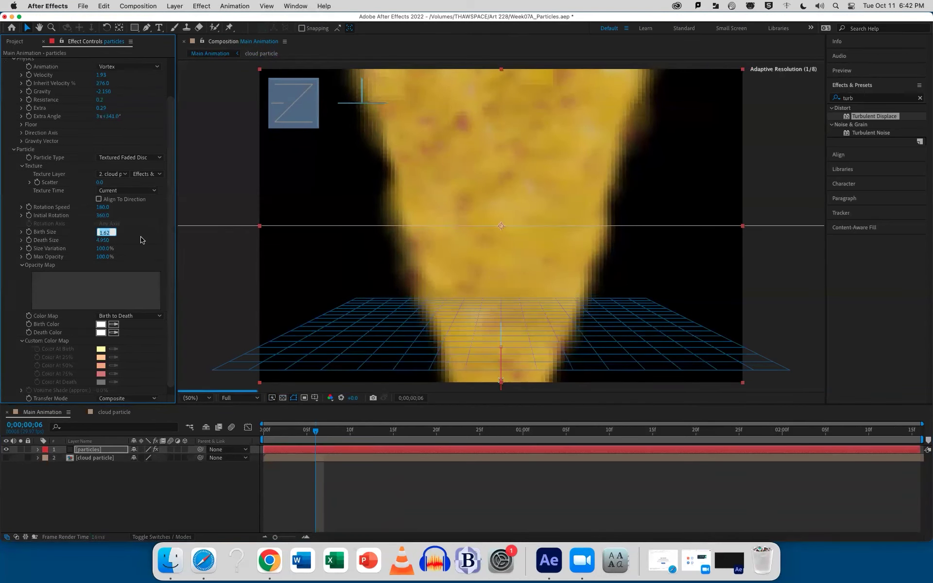
type("2")
key("Tab")
type("2")
key("Return")
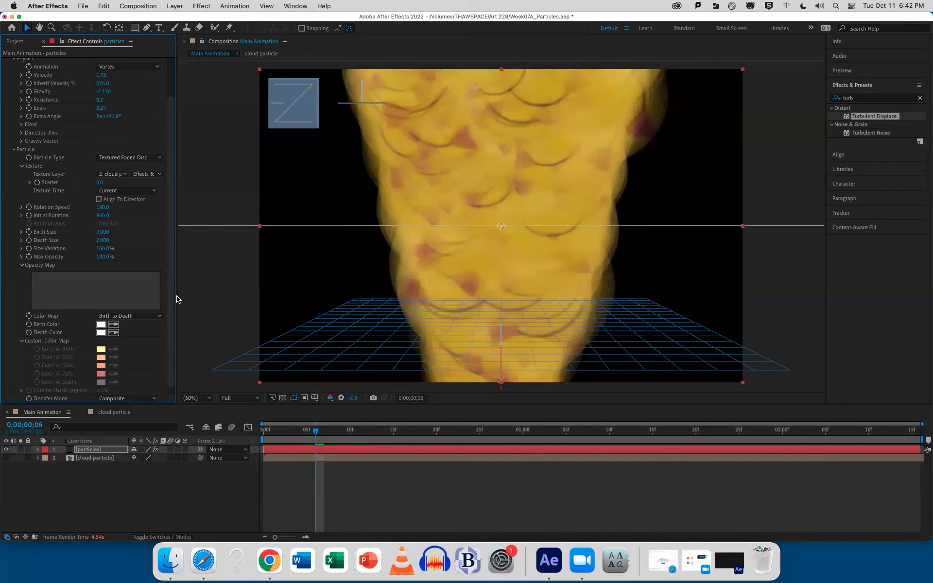
Lower the CC Particle World Birth Rate to 0.3
scroll(127, 146, "up", 3)
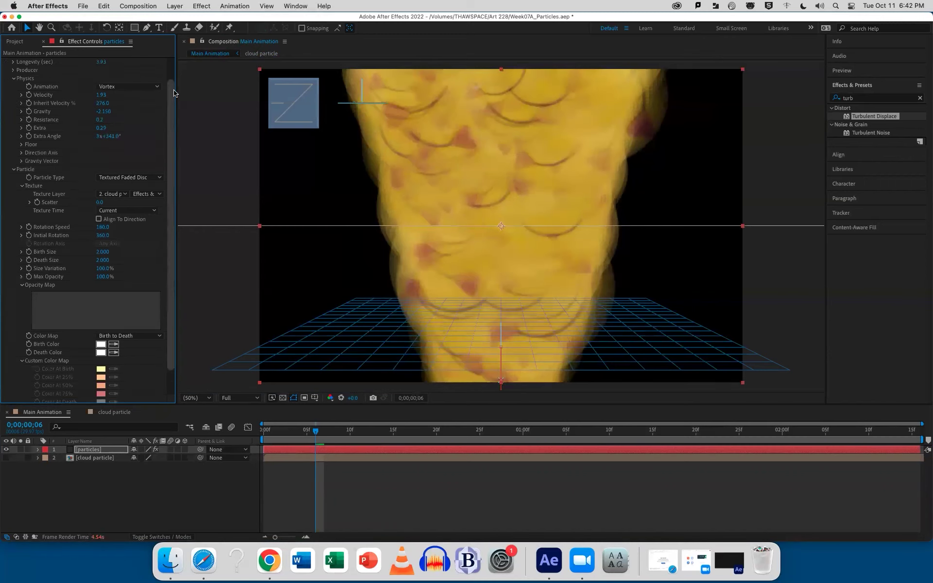
left_click_drag(100, 80, 4, 164)
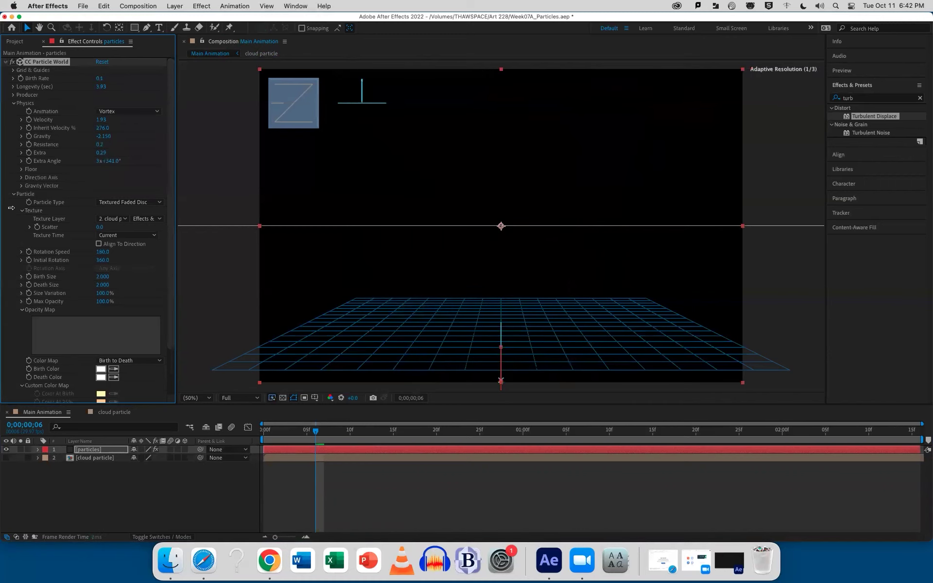
left_click_drag(100, 78, 99, 79)
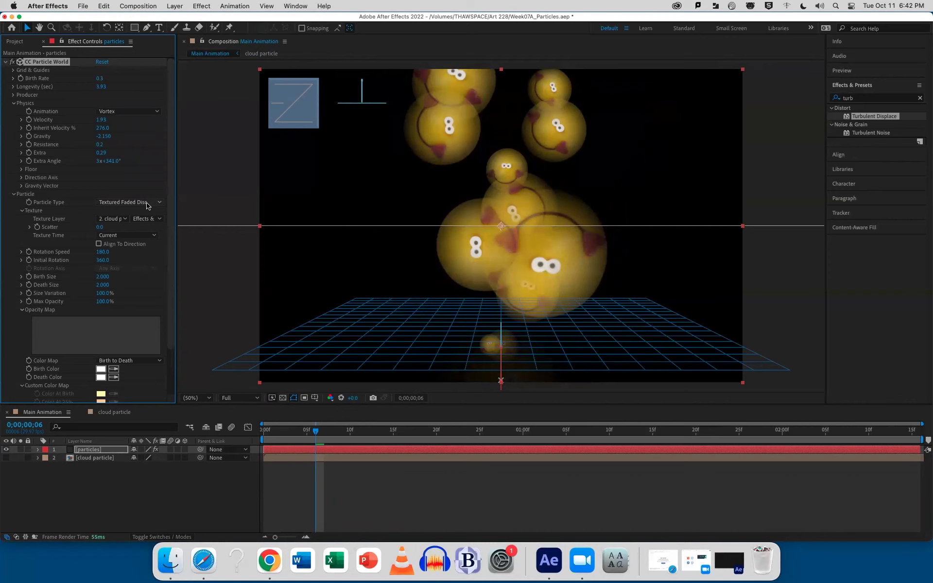
Try Textured Square and Textured Disc as the Particle Type for the doughnut particles
left_click(147, 203)
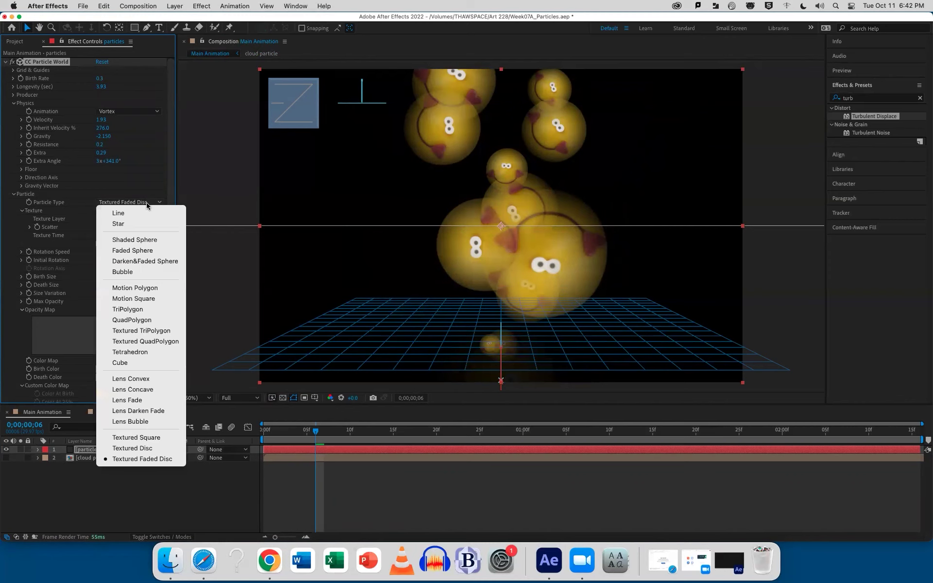
left_click(136, 437)
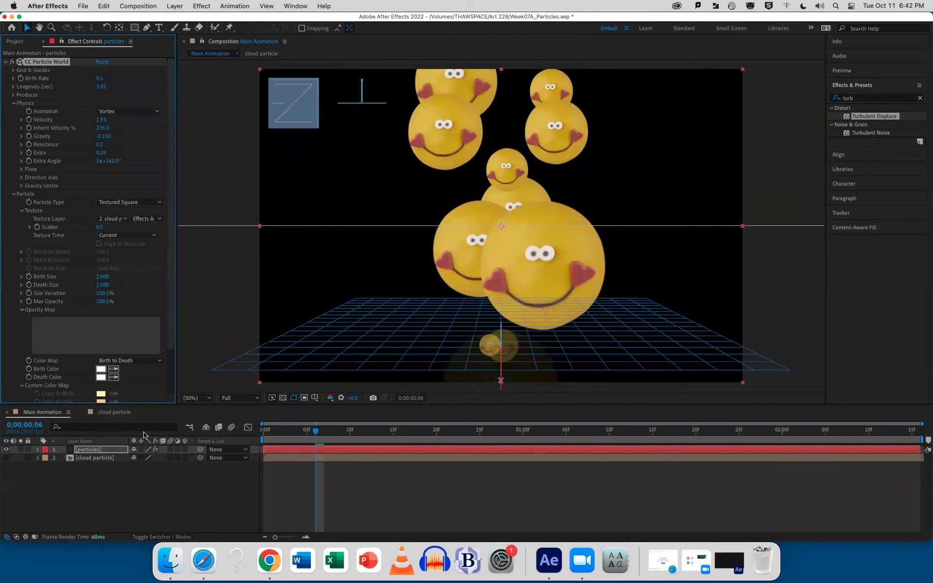
left_click(145, 202)
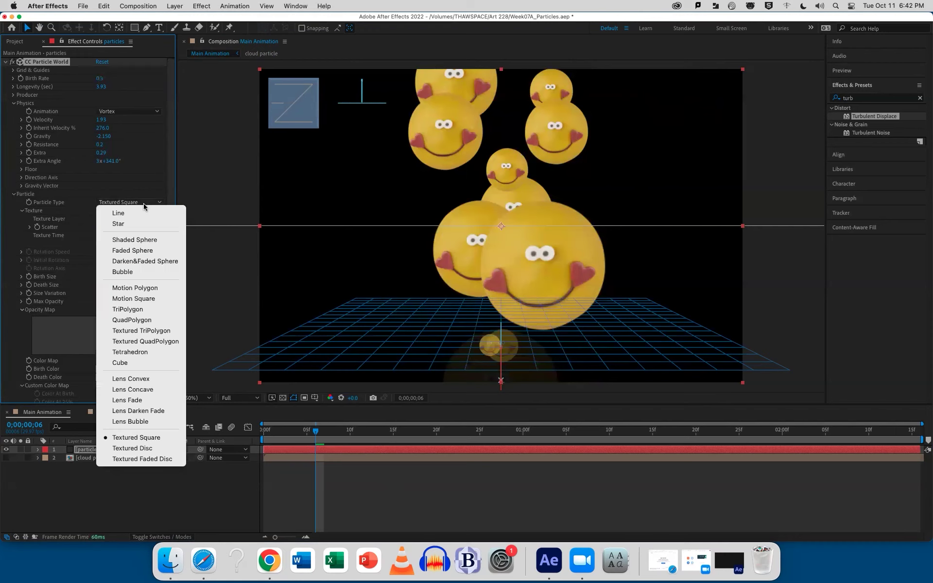
left_click(163, 448)
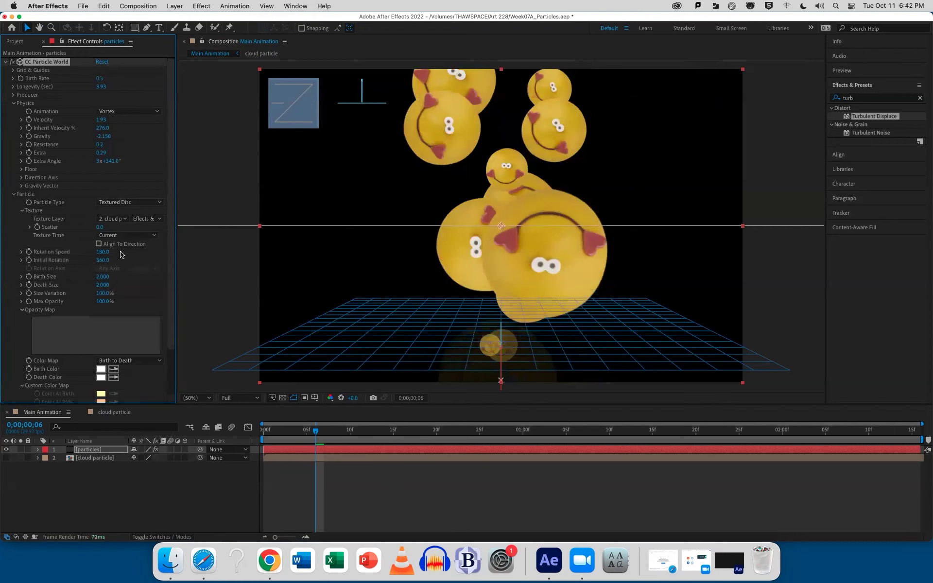
Return the Particle Type to Textured Square and set the Birth Rate to 0.7
left_click(134, 203)
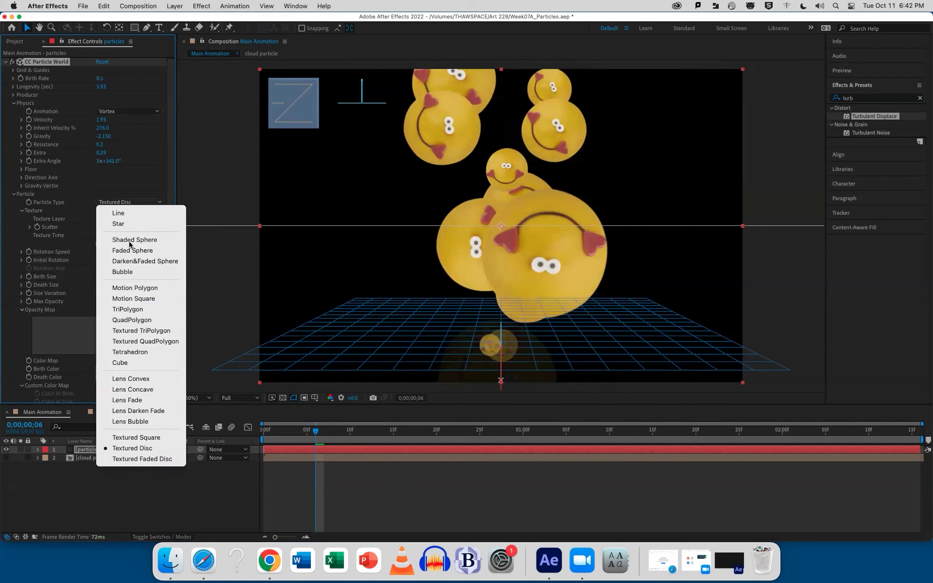
left_click(132, 437)
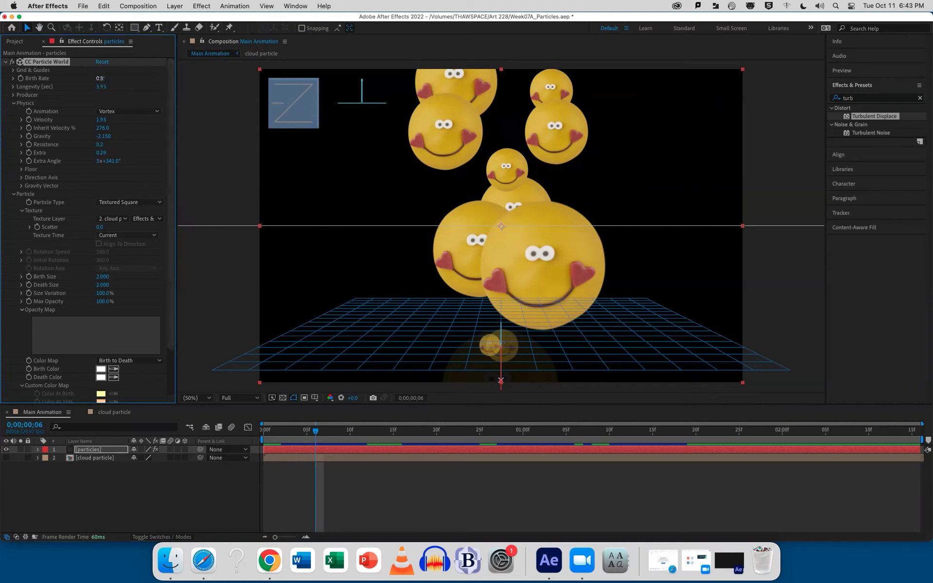
left_click_drag(104, 77, 104, 81)
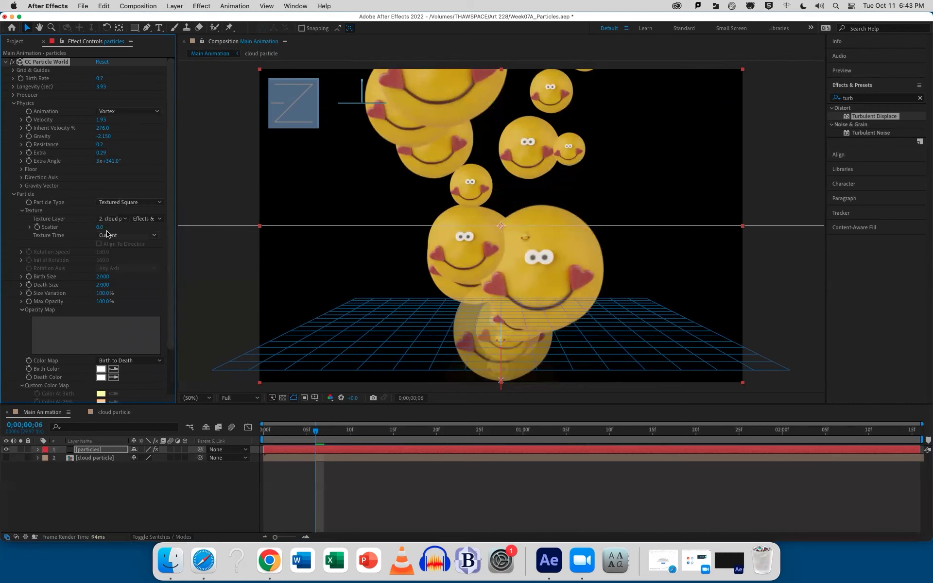
Try different Scatter amounts on the particle texture and return Scatter to 0
left_click_drag(100, 227, 137, 226)
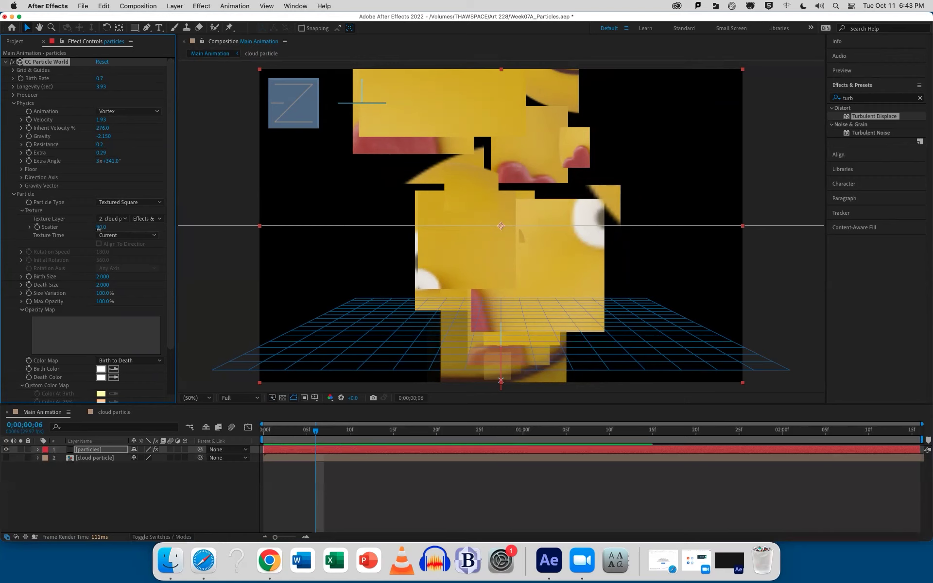
left_click_drag(99, 227, 90, 235)
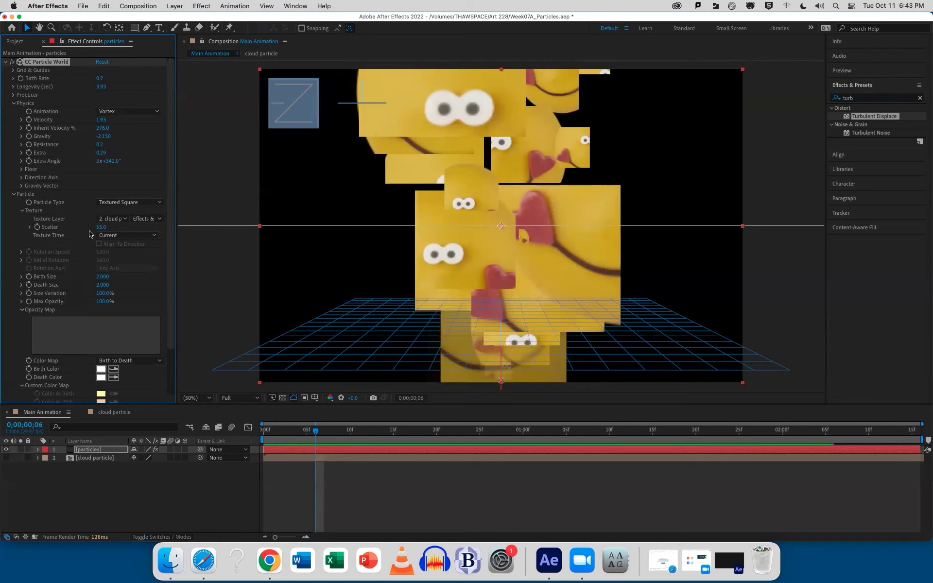
left_click_drag(101, 227, 68, 243)
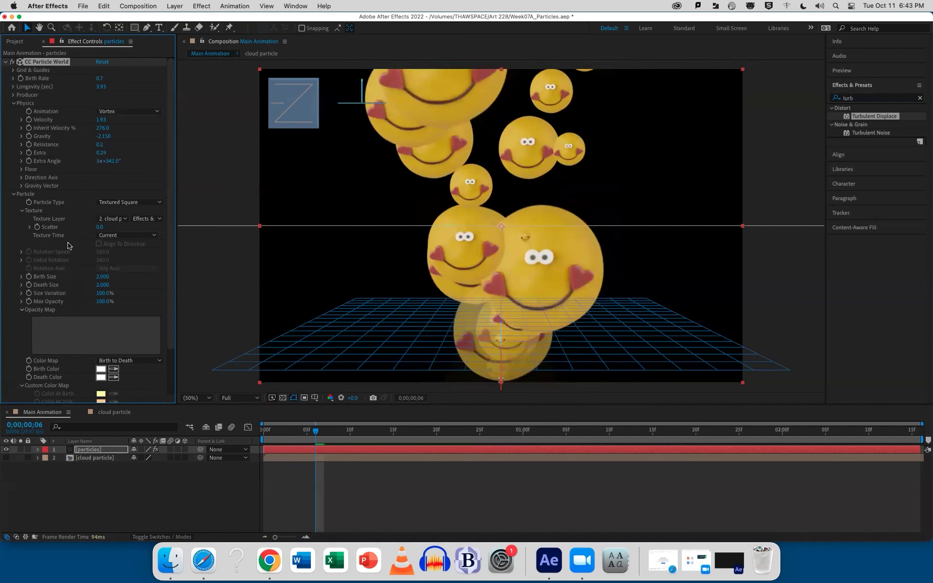
Set the Particle Type to Textured Disc and adjust the particles' Rotation Speed and Initial Rotation
left_click(115, 203)
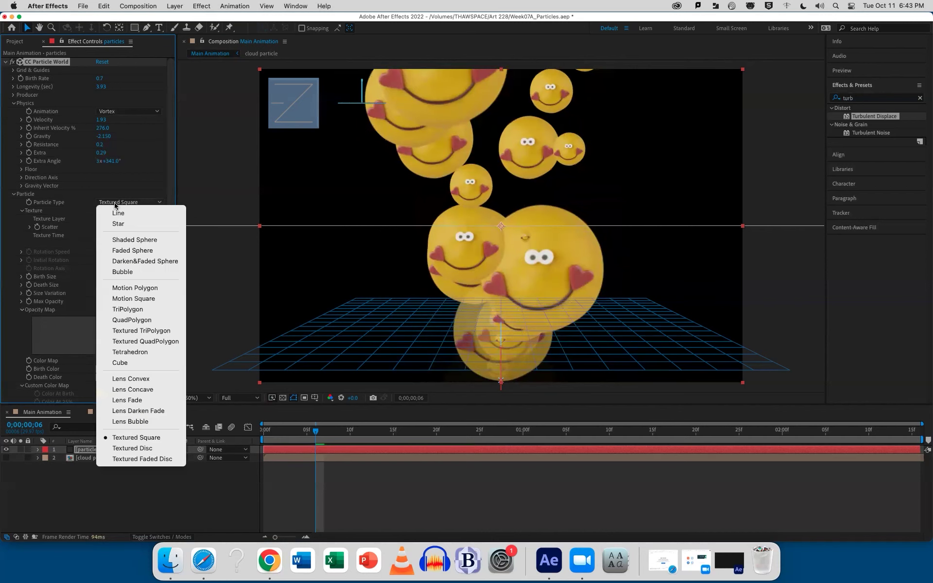
left_click(154, 448)
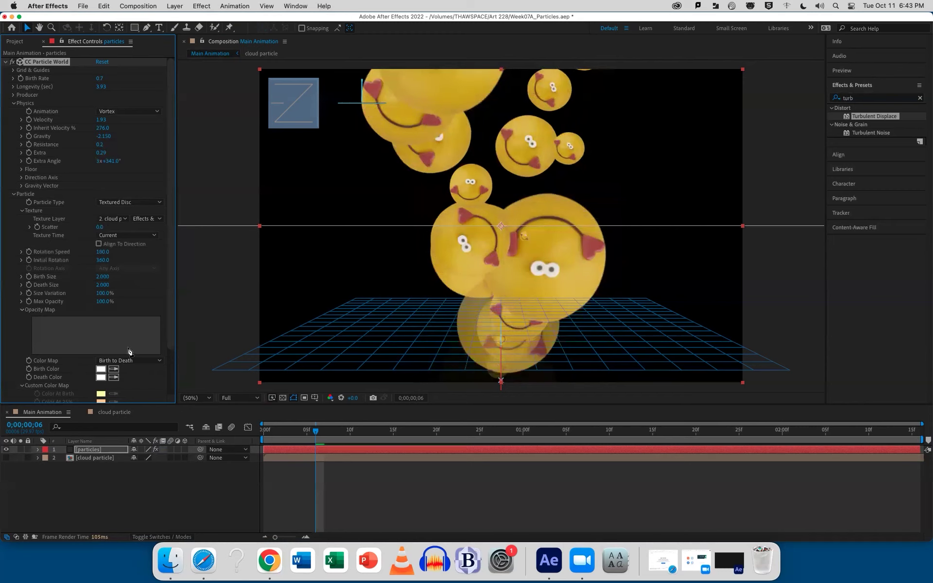
left_click_drag(104, 251, 185, 265)
left_click_drag(102, 260, 71, 267)
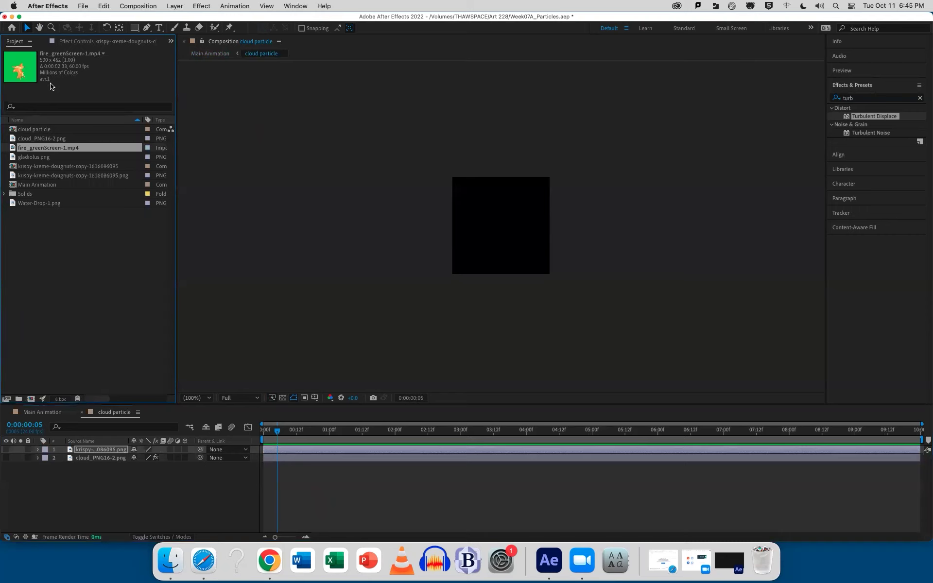
Create a new composition from the fire_greenScreen-1.mp4 footage
left_click_drag(49, 151, 32, 402)
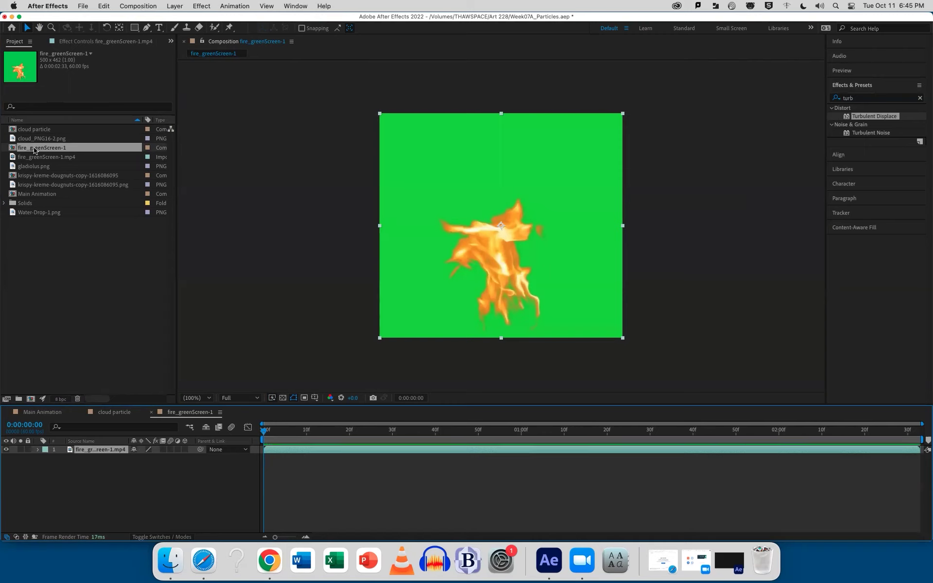
mouse_move(41, 158)
left_mouse_down()
mouse_move(30, 398)
mouse_move(41, 158)
left_mouse_up()
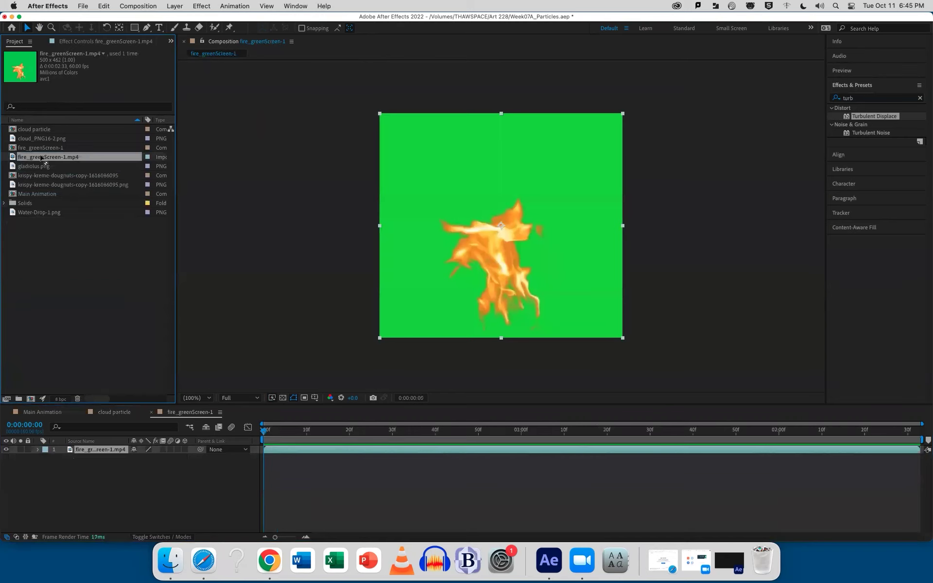
right_click(41, 157)
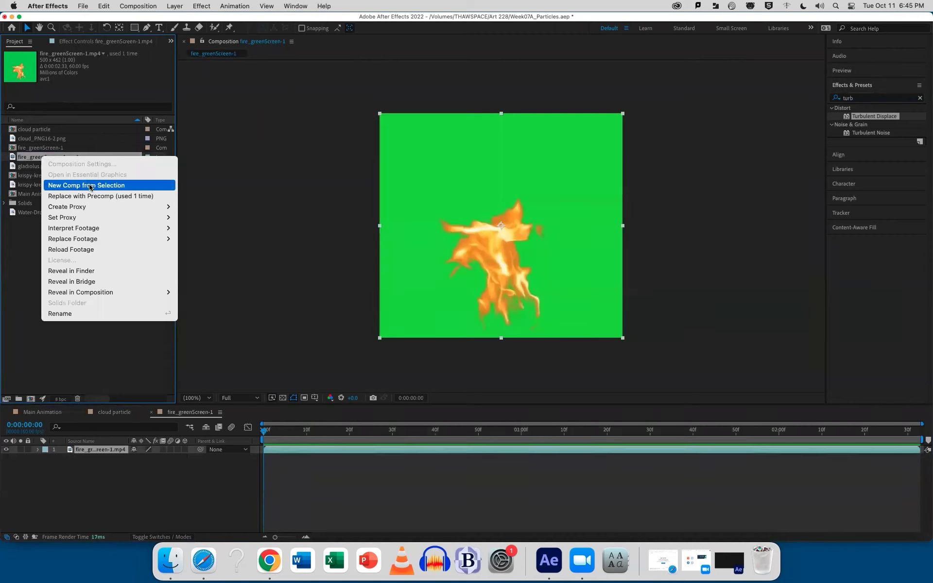
left_click(19, 264)
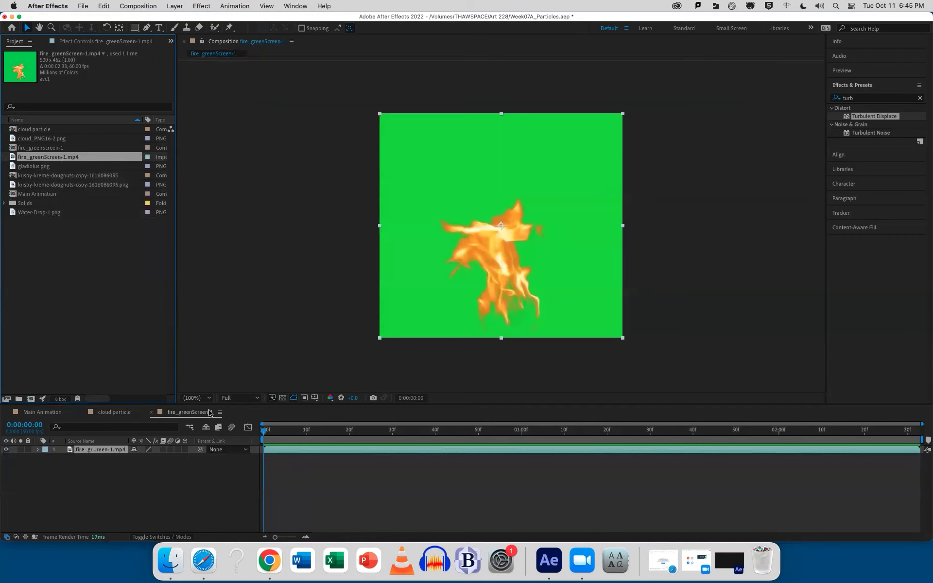
Search the effects for "key" and apply Keylight (1.2) to the fire_greenScreen-1.mp4 layer
left_click(854, 98)
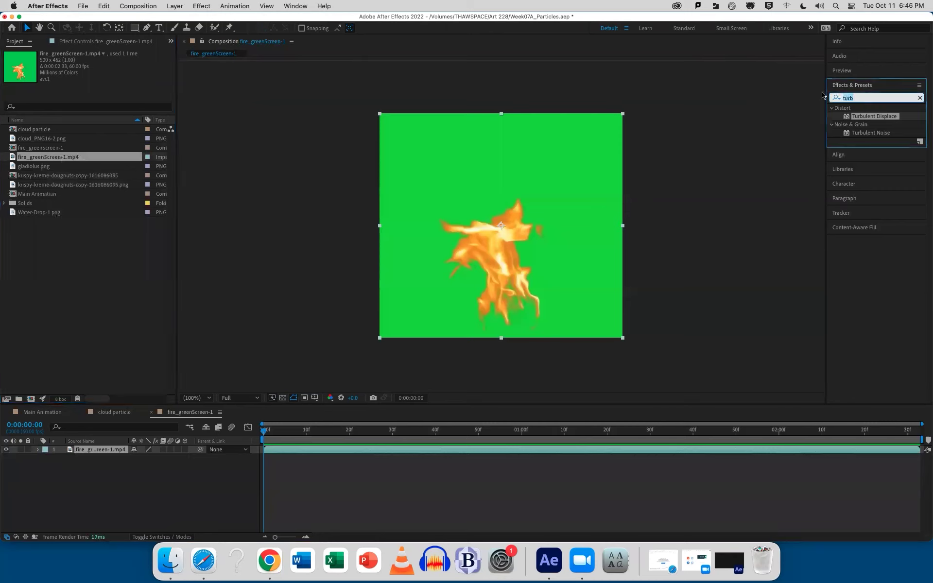
key("BackSpace")
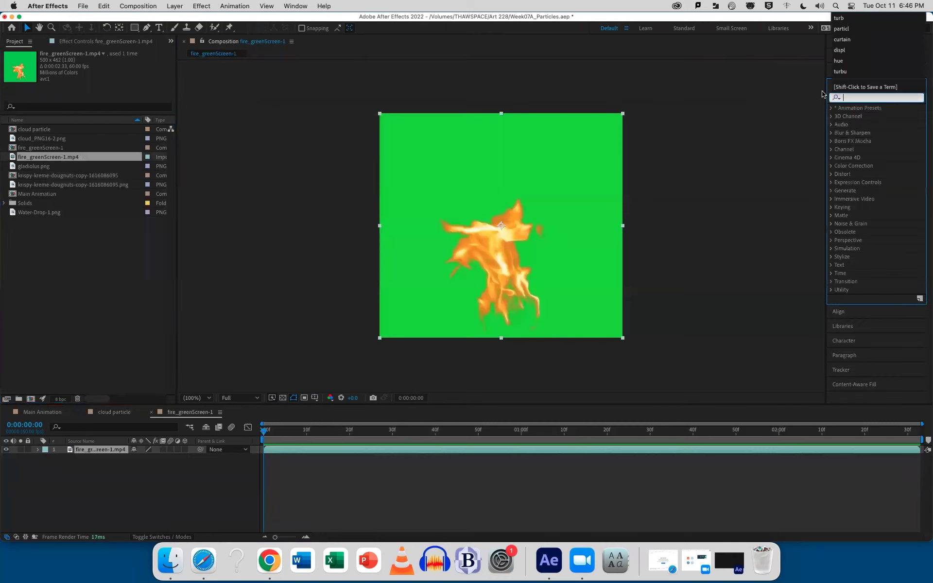
type("key")
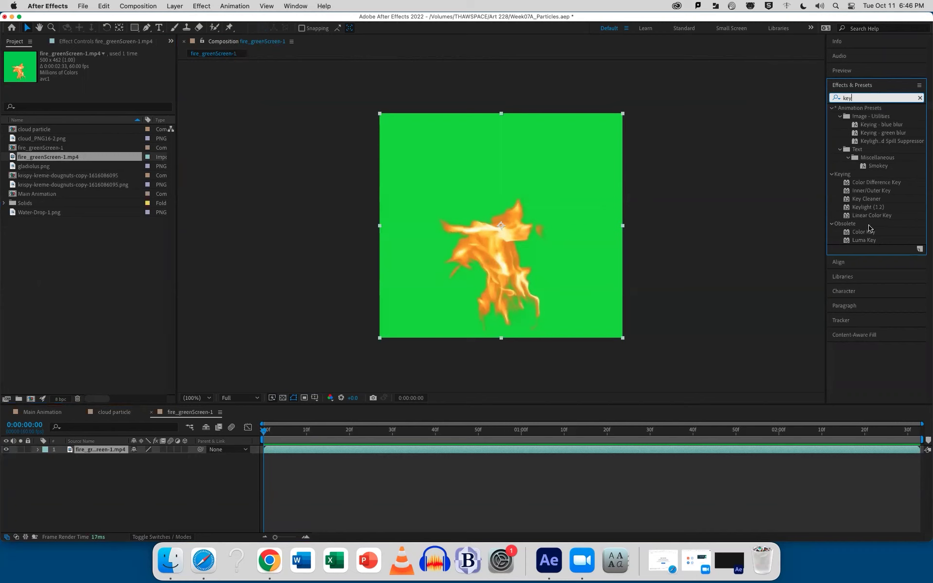
left_click_drag(872, 210, 630, 446)
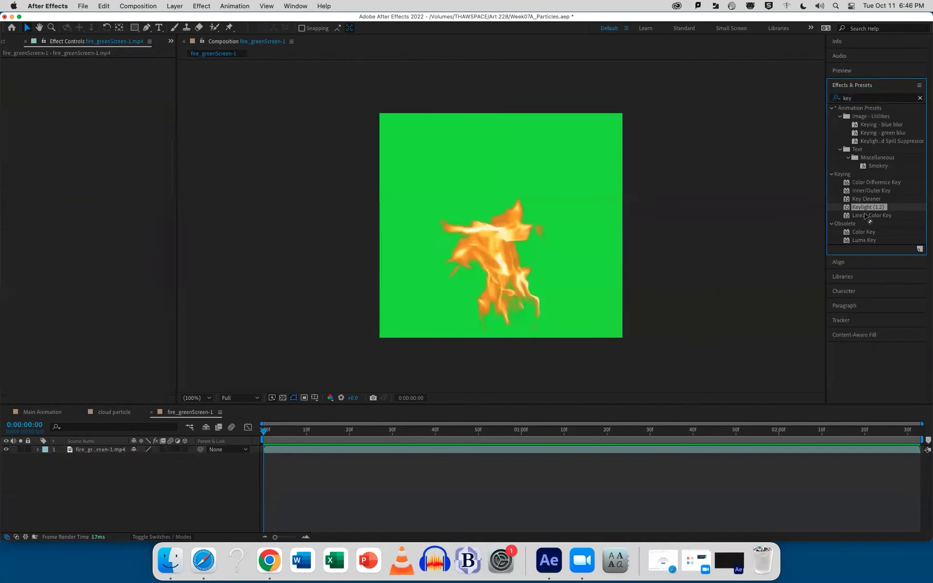
left_click(684, 447)
left_click(685, 451)
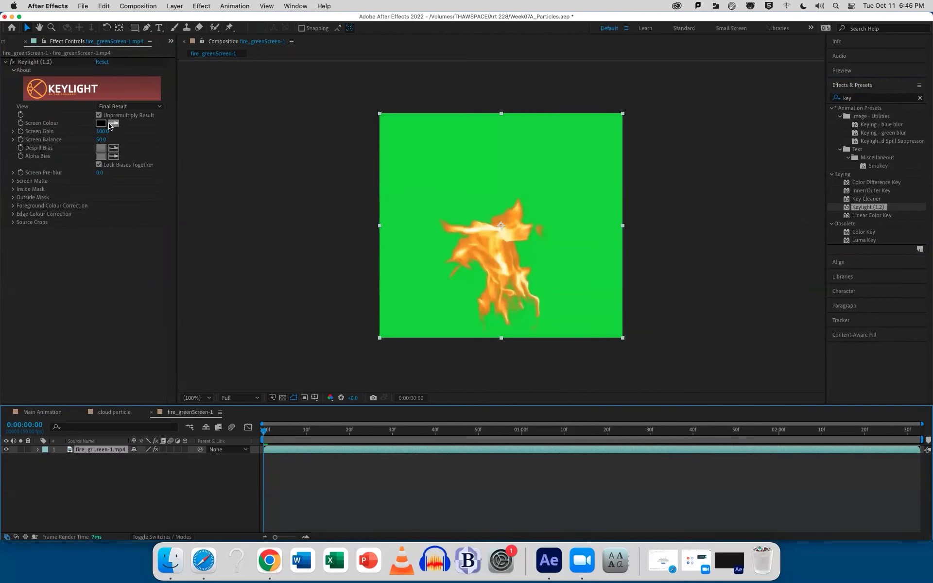
Sample the green background as Keylight's Screen Colour, declining screen recording access, and check the keyed flame at frame 37
left_click(113, 124)
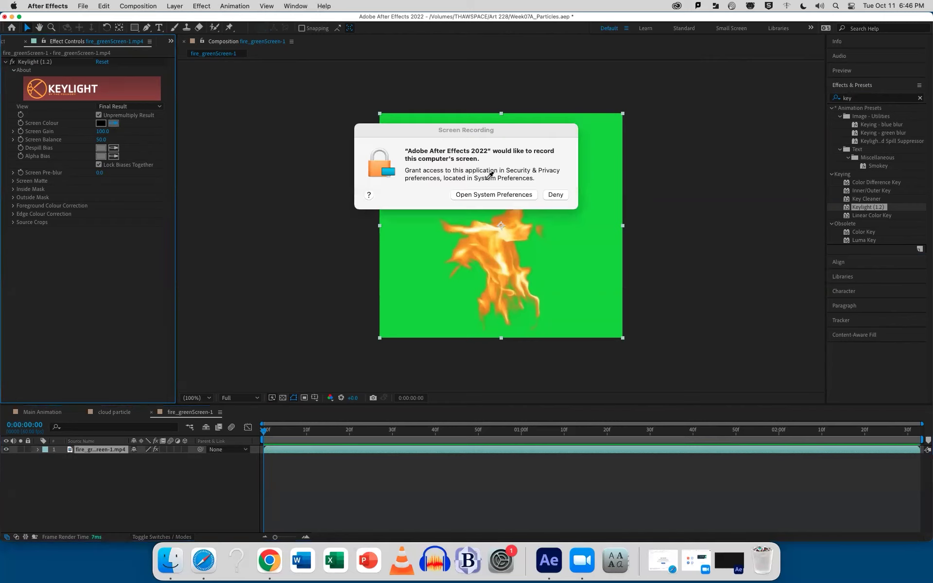
key("Escape")
left_click(580, 170)
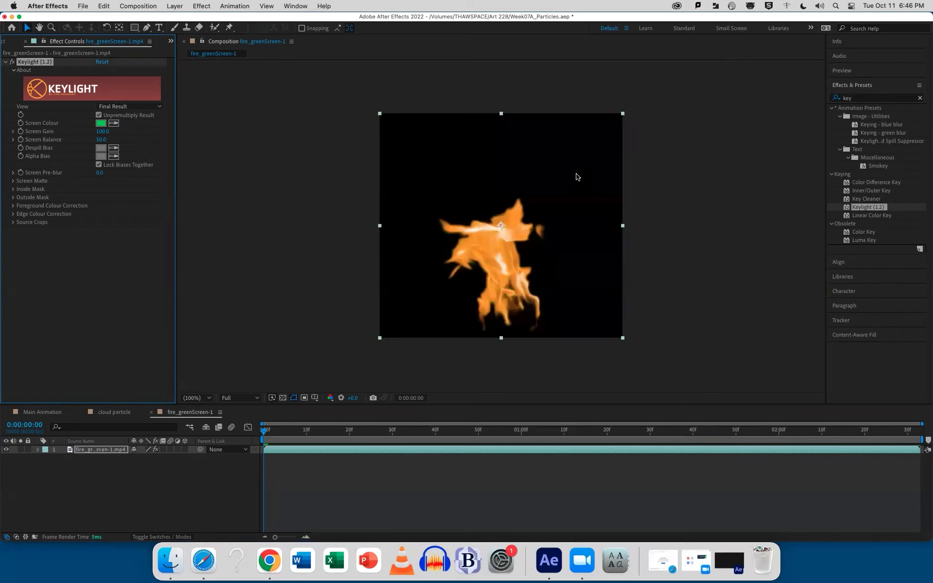
left_click_drag(295, 434, 423, 435)
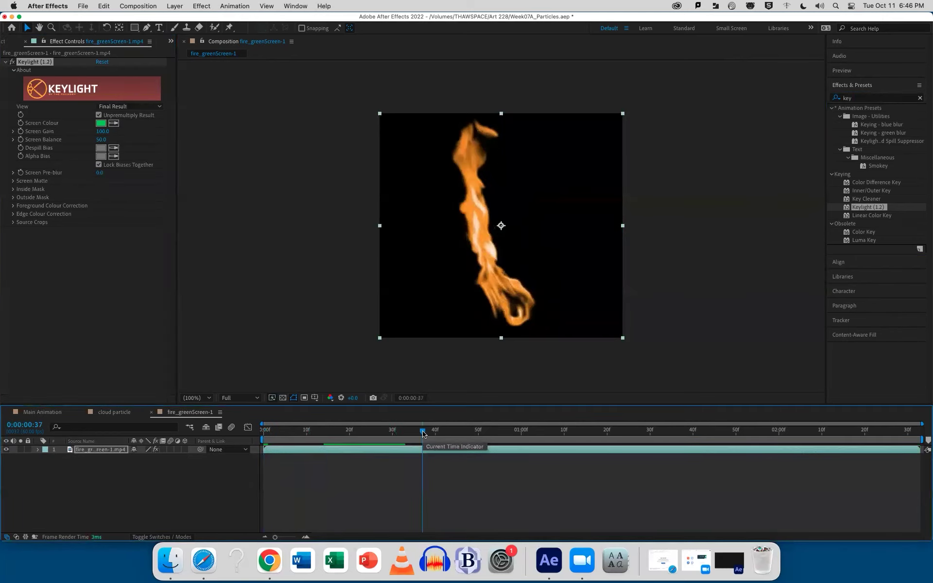
Pre-compose the fire_greenScreen-1.mp4 layer as Fire PC 2, moving all attributes into the new composition
left_click(103, 451)
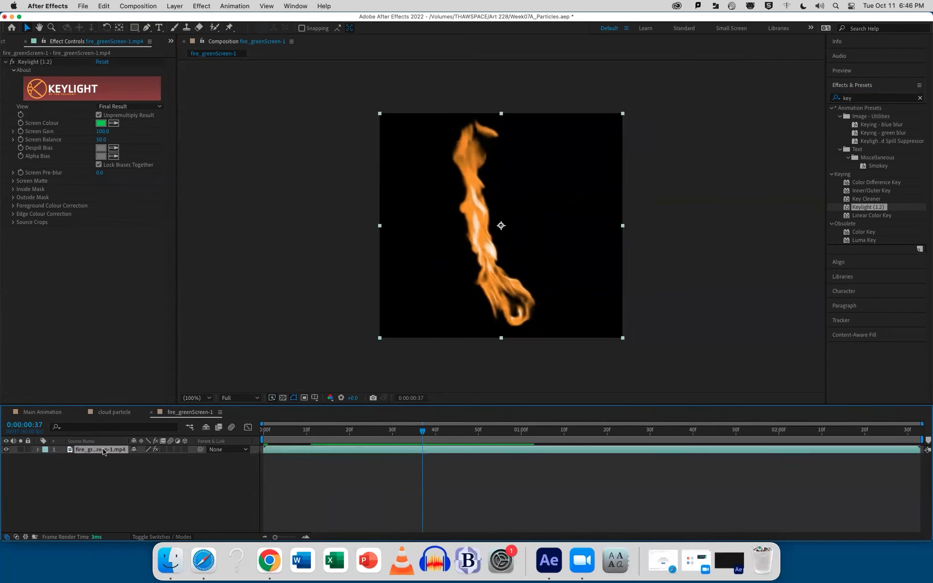
right_click(103, 451)
mouse_move(118, 445)
left_click(139, 483)
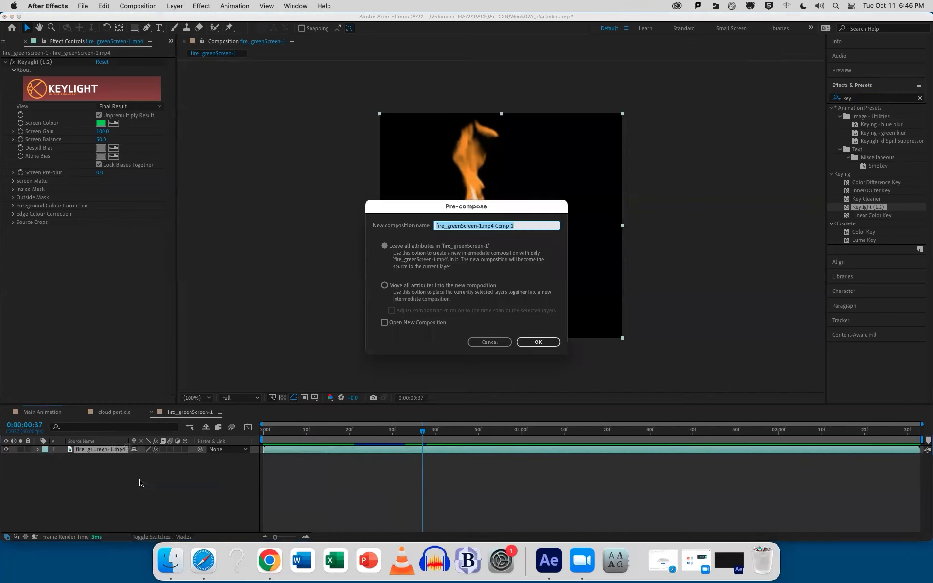
type("Fire PC 2")
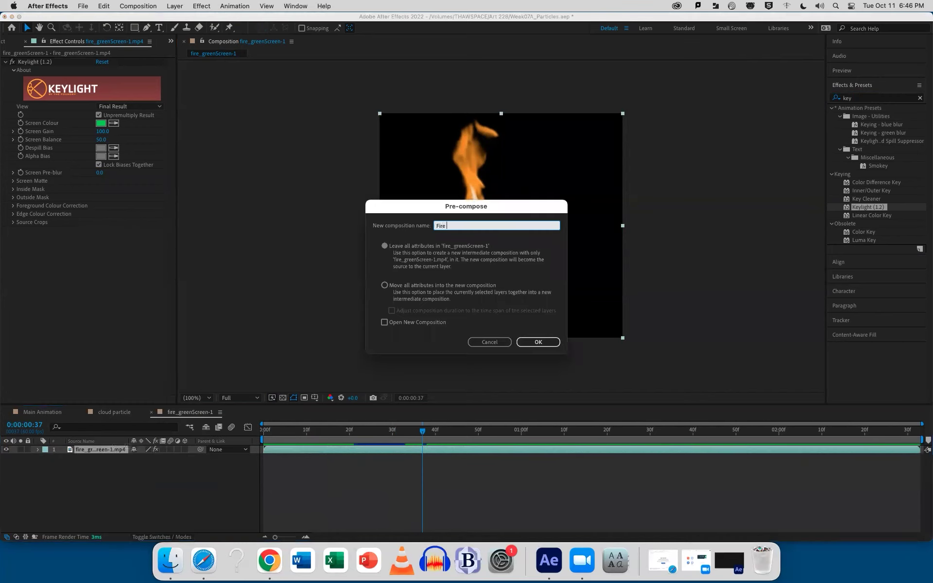
left_click(385, 285)
left_click(539, 343)
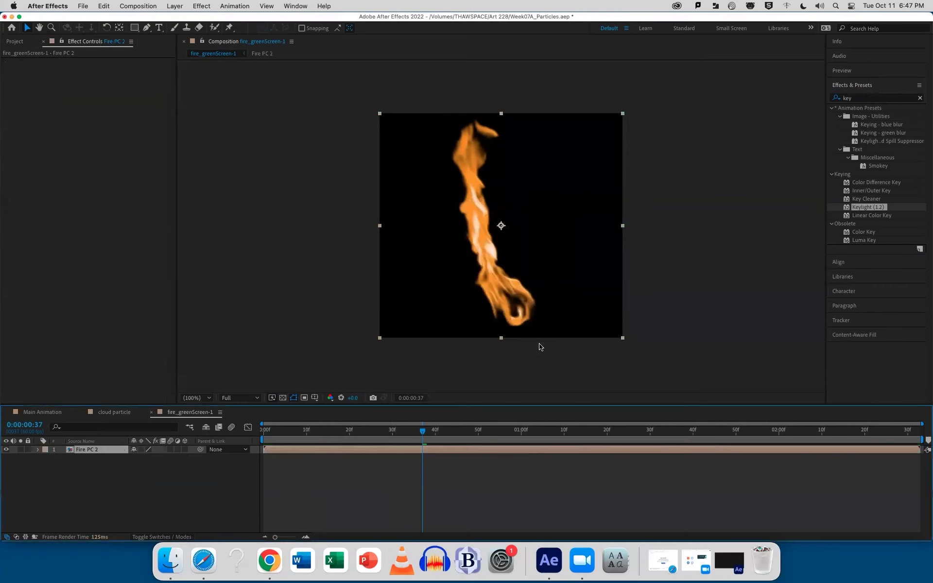
Open the Fire PC 2 composition and set its size to 200 x 200 px and its duration to 0:00:10:33
double_click(88, 450)
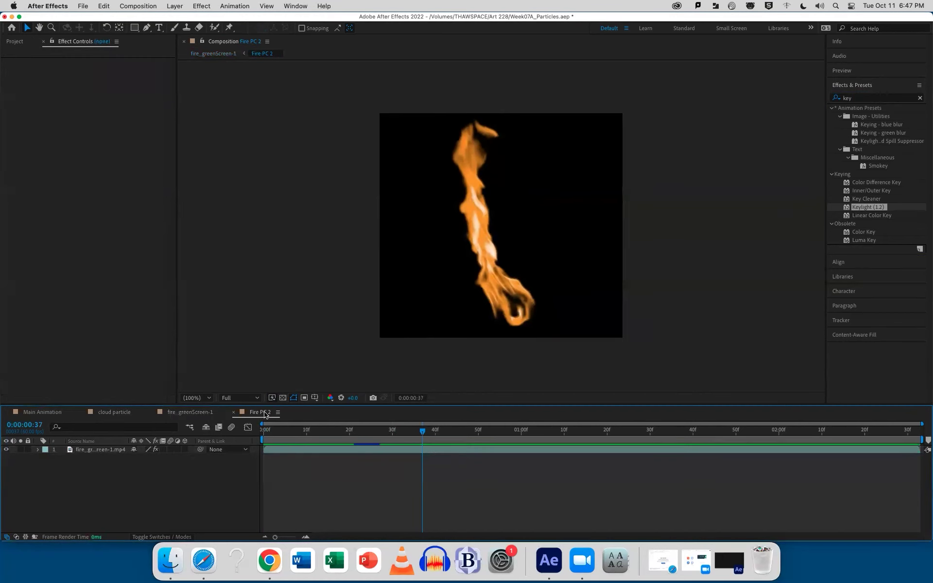
left_click(131, 6)
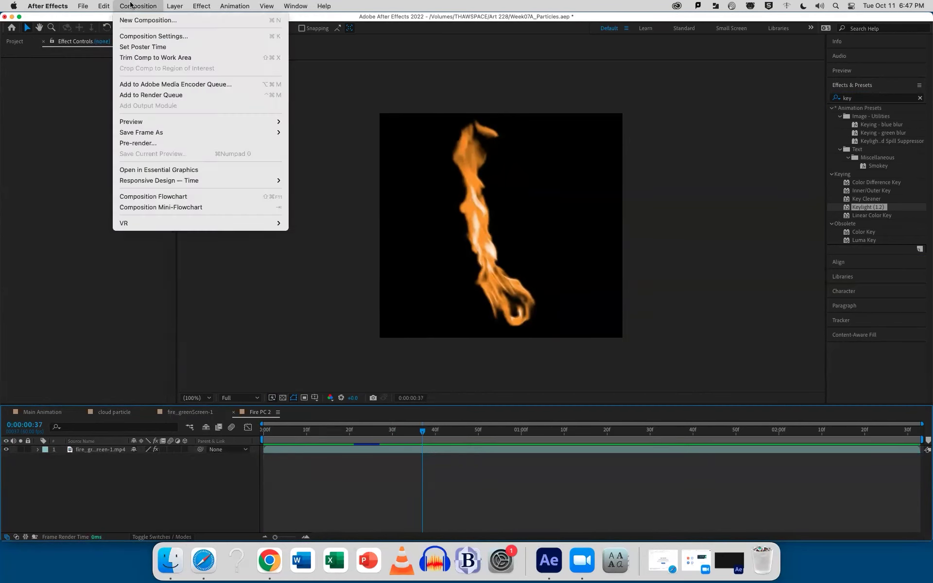
left_click(145, 36)
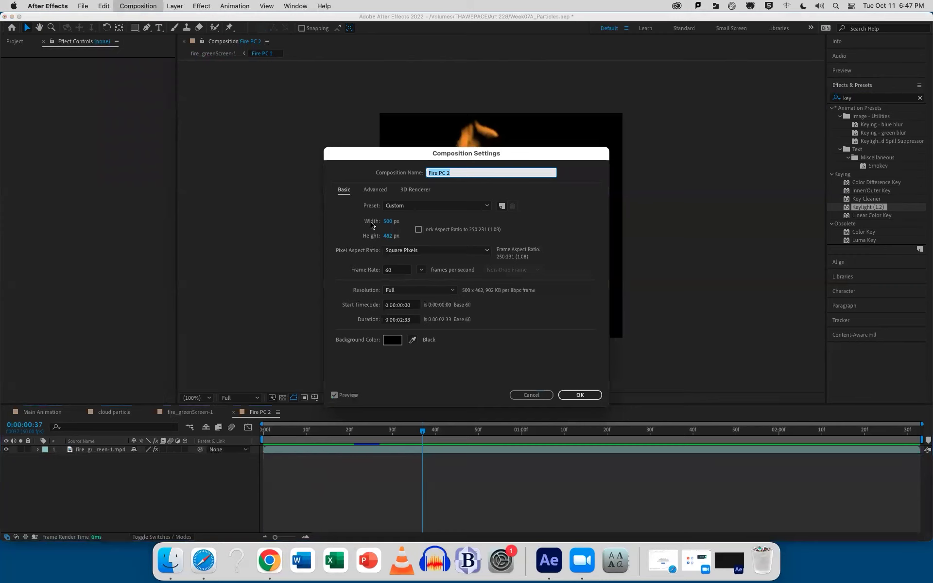
left_click(388, 222)
type("200")
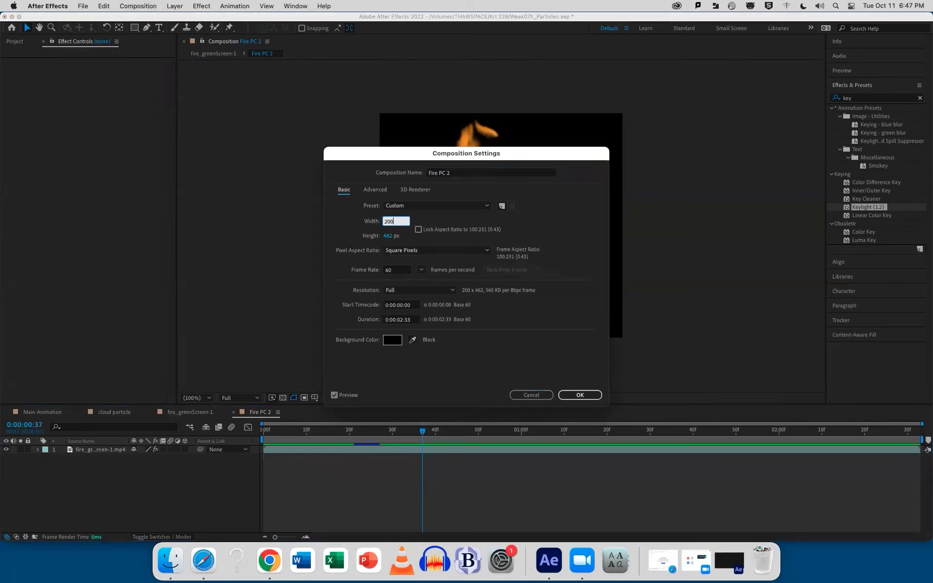
key("Tab")
type("200")
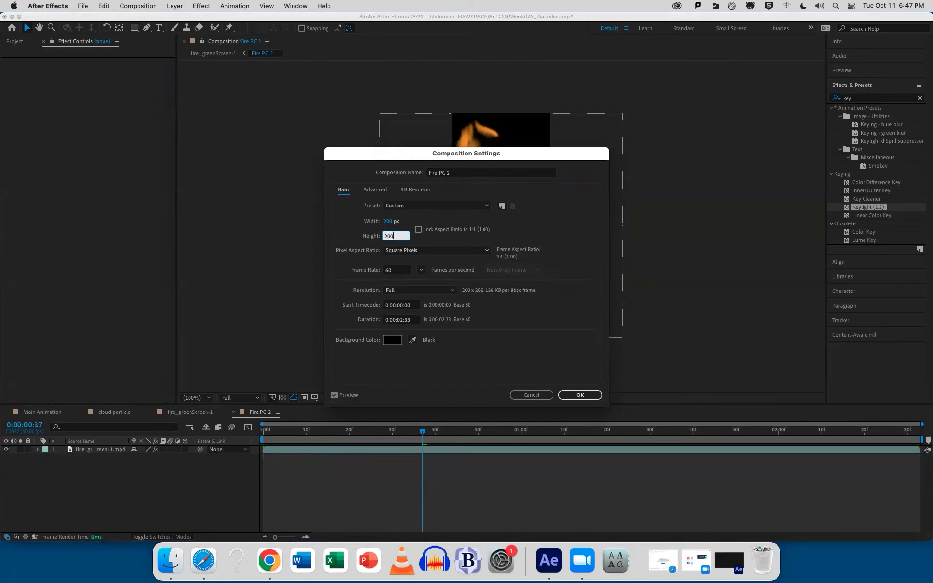
left_click(401, 321)
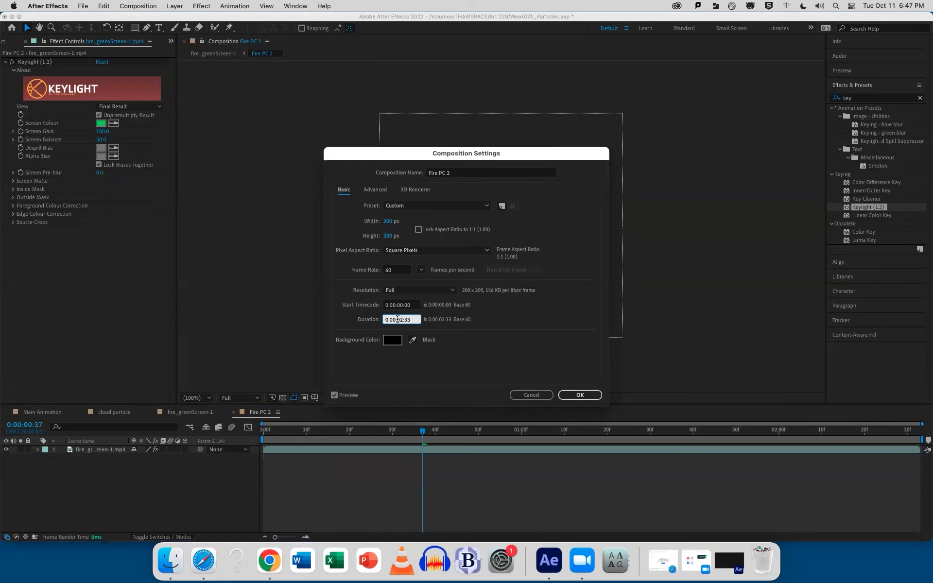
double_click(402, 319)
type("10")
key("Return")
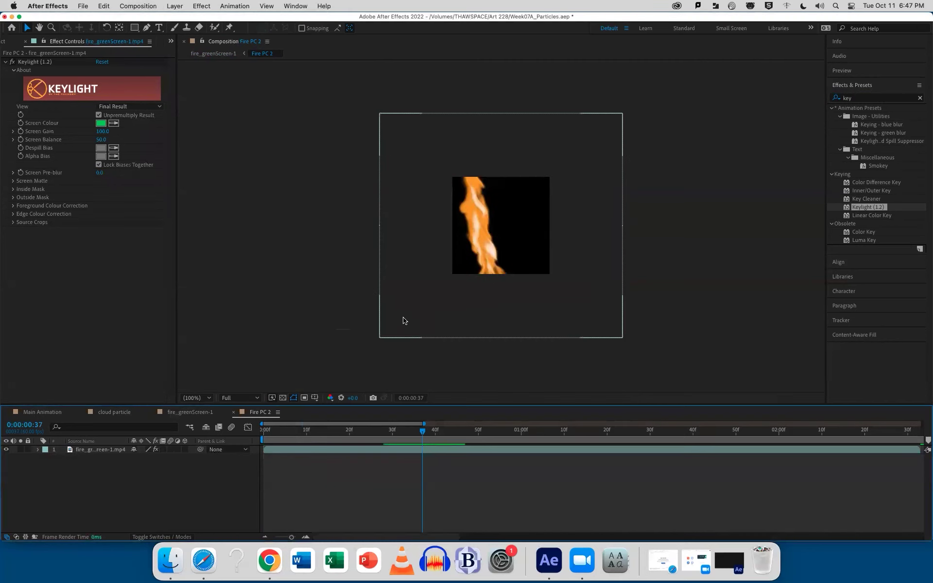
Scale the fire layer down to 34% so the flame fits the small frame, and check it through the clip
left_click_drag(292, 537, 263, 537)
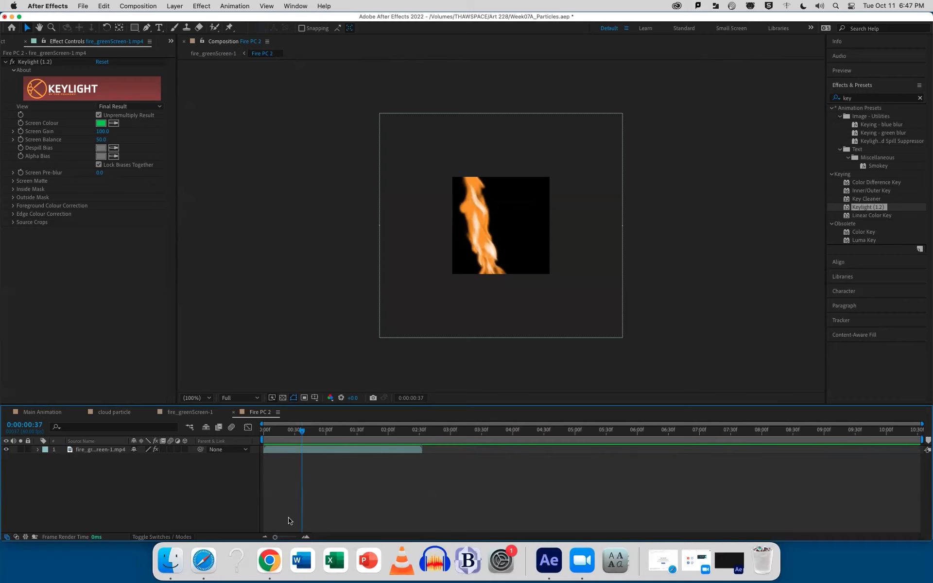
left_click(119, 450)
key("s")
left_click_drag(145, 458, 128, 469)
left_click_drag(302, 431, 267, 437)
key("space")
left_click(299, 453)
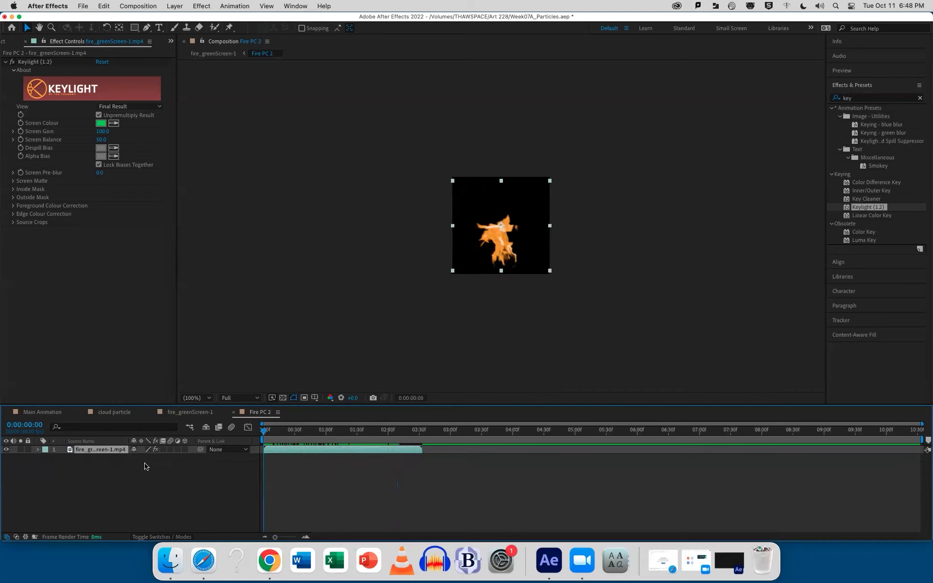
left_click_drag(145, 458, 148, 459)
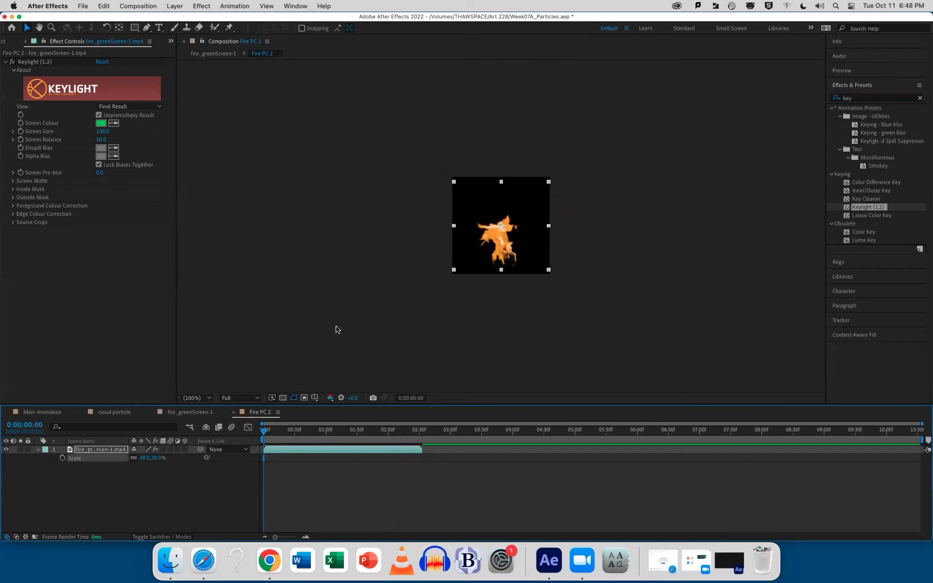
left_click_drag(143, 460, 140, 459)
left_click_drag(266, 437, 409, 434)
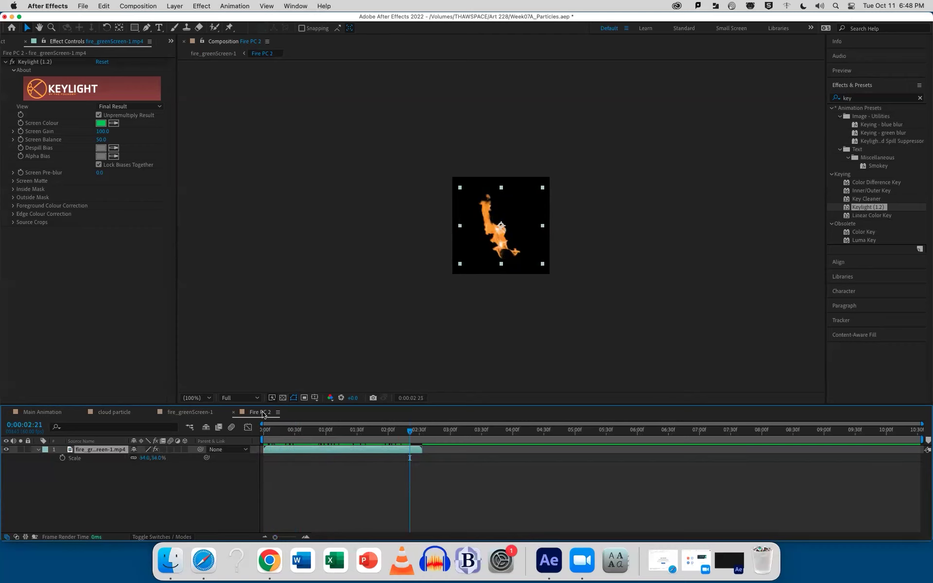
left_click_drag(410, 433, 262, 436)
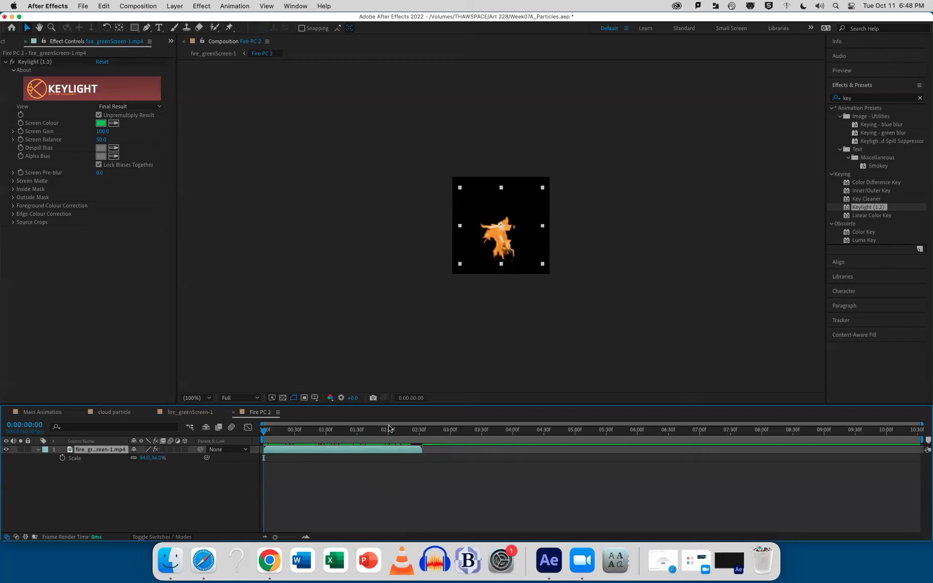
Duplicate the fire layer four times, place the copies end to end to fill the Fire PC 2 timeline, and save the project
key("super+d")
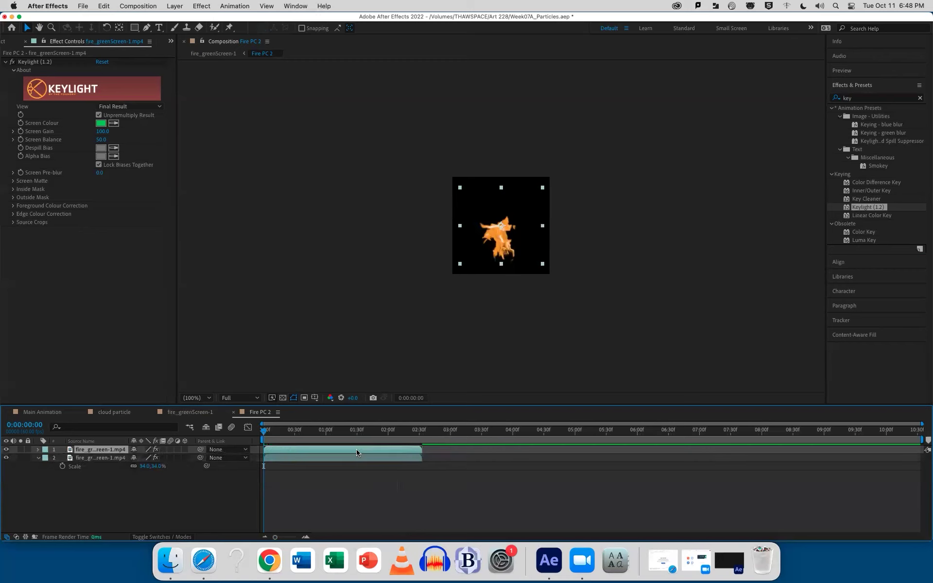
left_click_drag(355, 452, 511, 451)
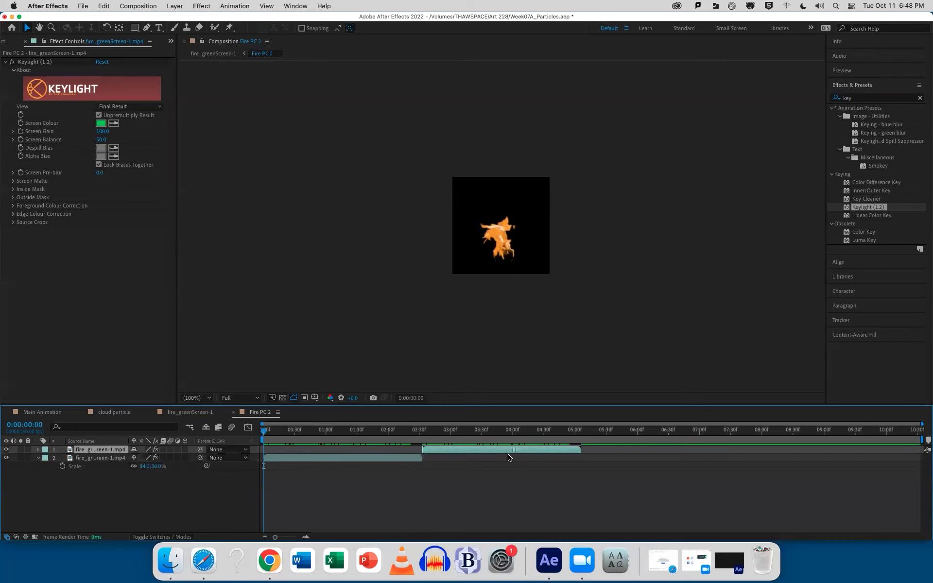
left_click_drag(397, 432, 558, 433)
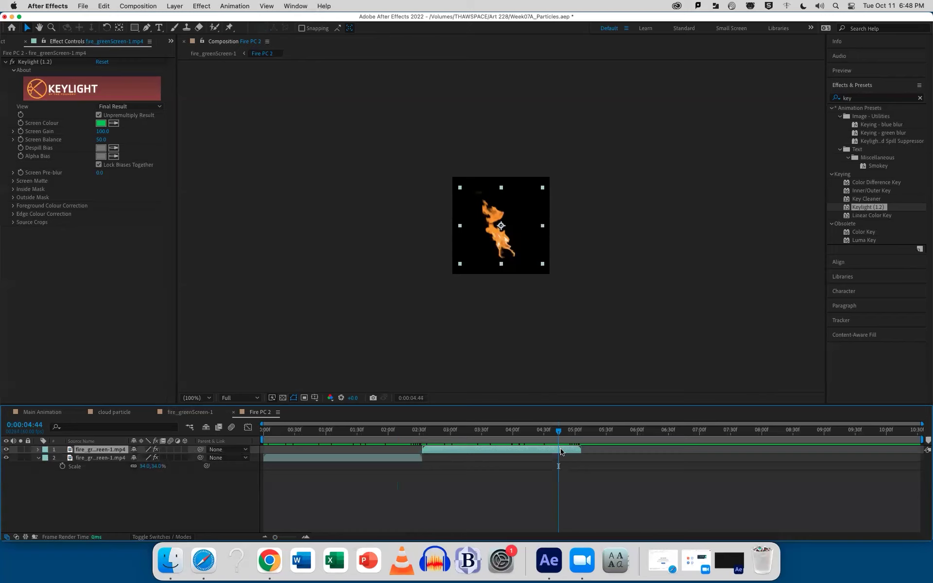
key("super+d")
left_click_drag(561, 453, 720, 457)
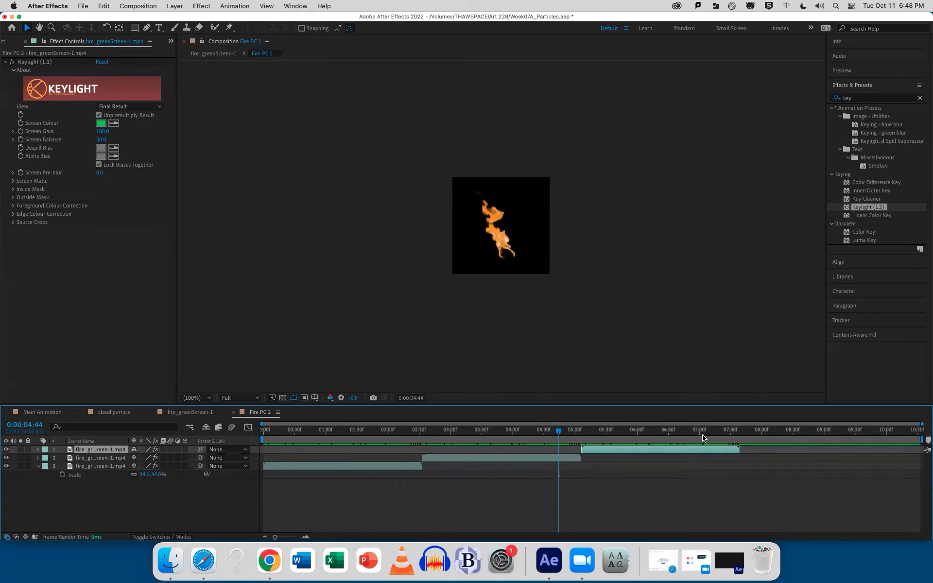
key("super+d")
left_click_drag(659, 453, 248, 438)
key("super+d")
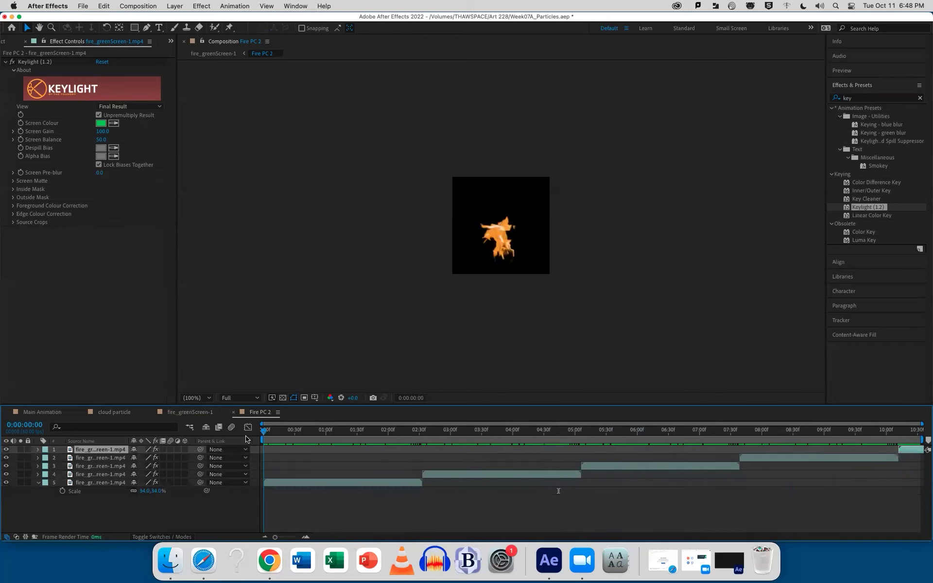
key("super+s")
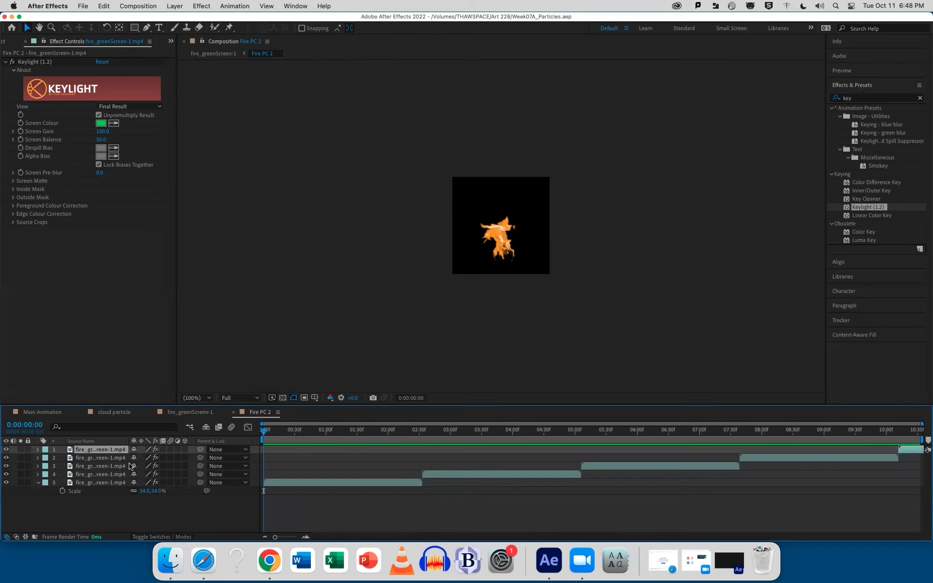
Close the Fire PC 2, fire_greenScreen-1 and cloud particle timelines, leaving only Main Animation open
left_click(107, 483)
left_click(108, 475)
left_click(108, 466)
left_click(108, 458)
left_click(108, 449)
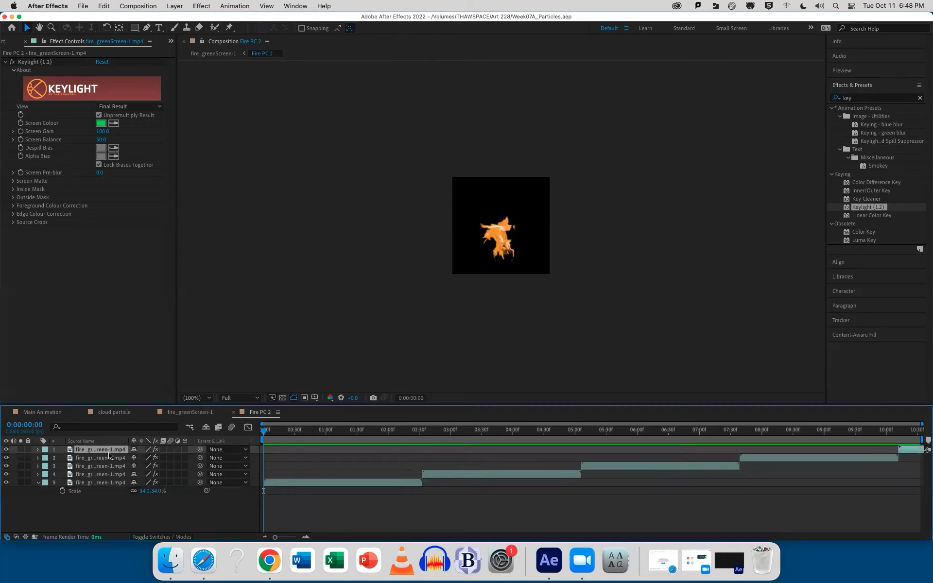
left_click(234, 412)
left_click(153, 412)
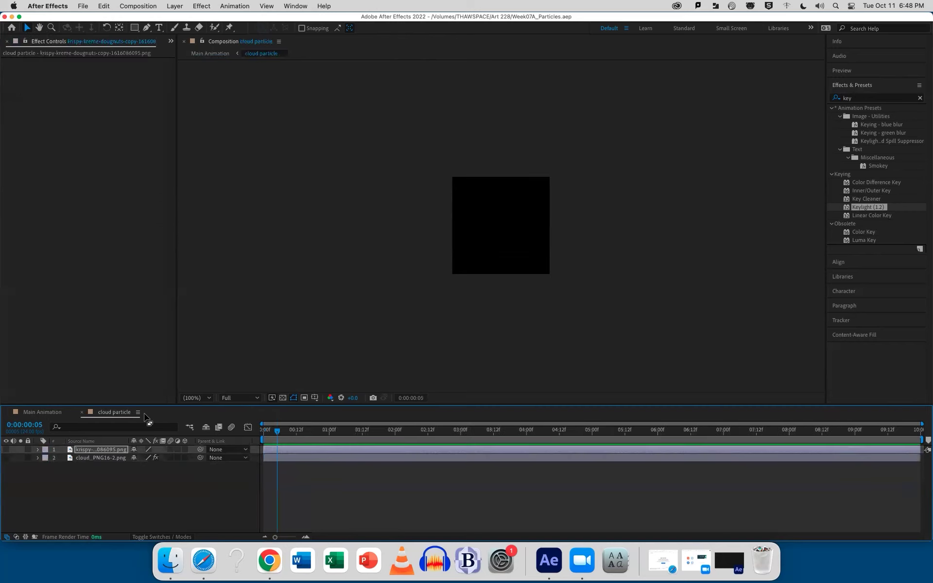
left_click(82, 412)
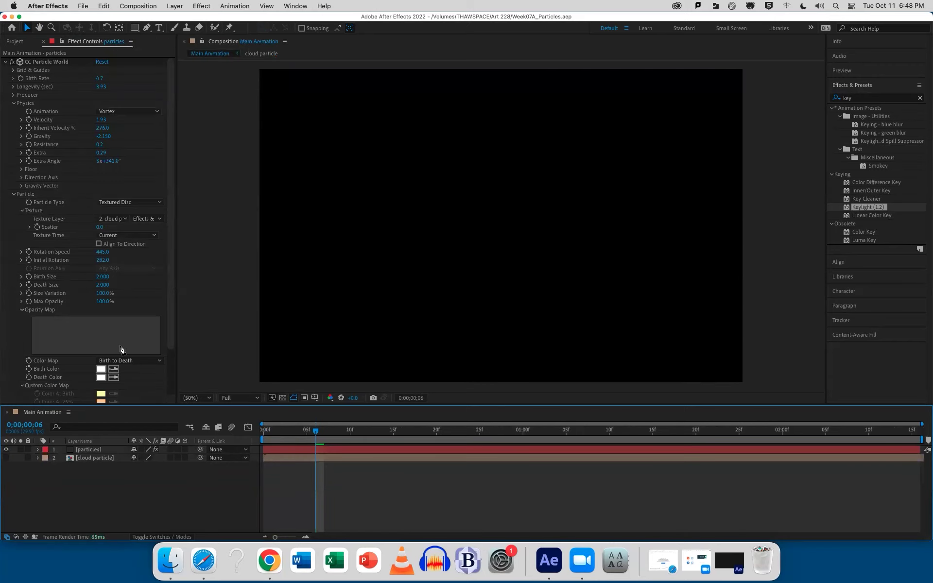
Look over the particles layer's CC Particle World settings and reopen the Fire PC 2 composition from the project
scroll(171, 316, "down", 3)
scroll(170, 316, "up", 3)
left_click(6, 63)
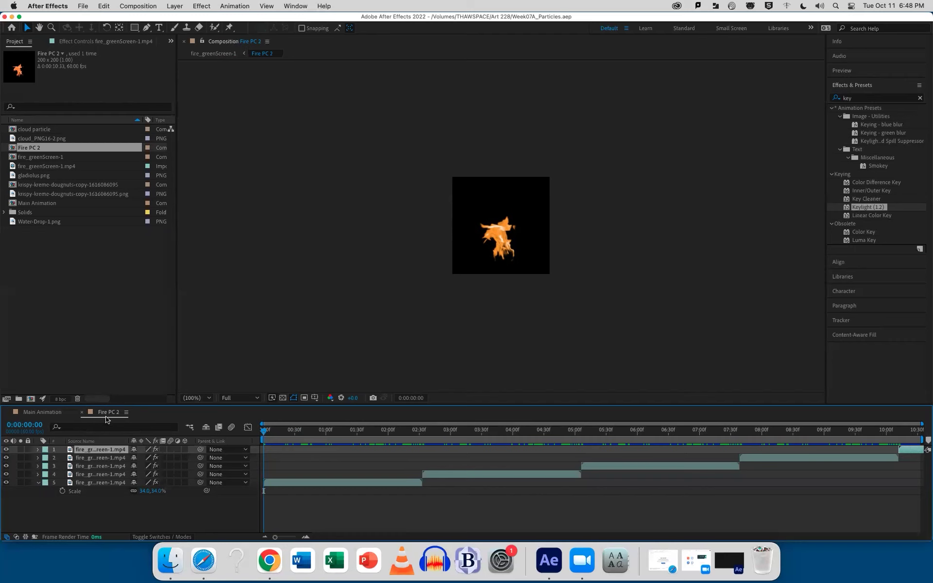
left_click(90, 349)
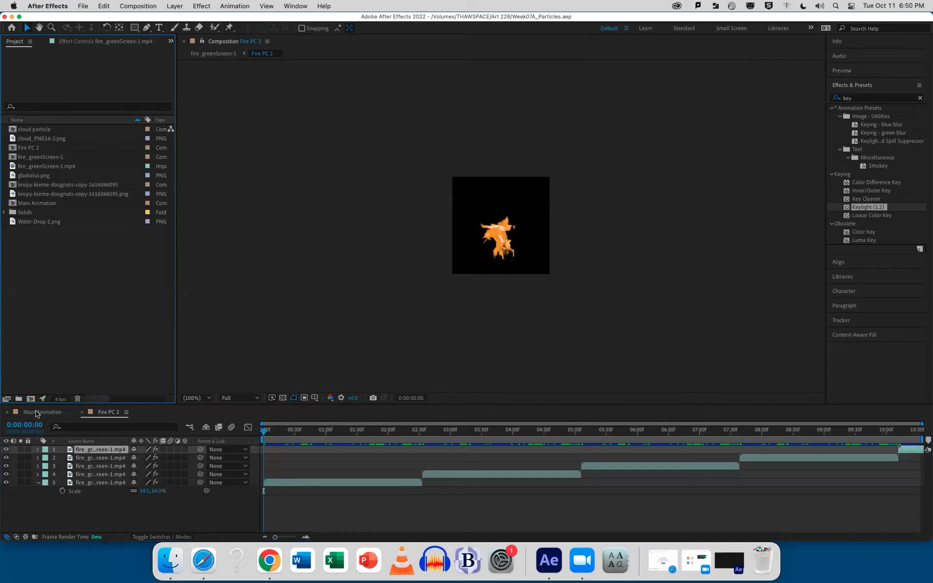
Return to the Main Animation composition and hide its particles layer
left_click(37, 413)
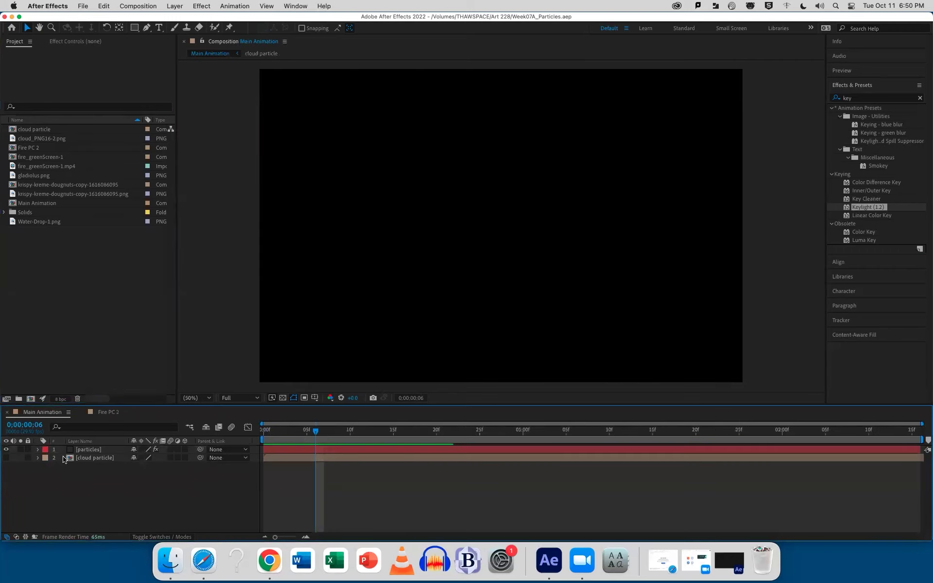
left_click(87, 450)
left_click(7, 451)
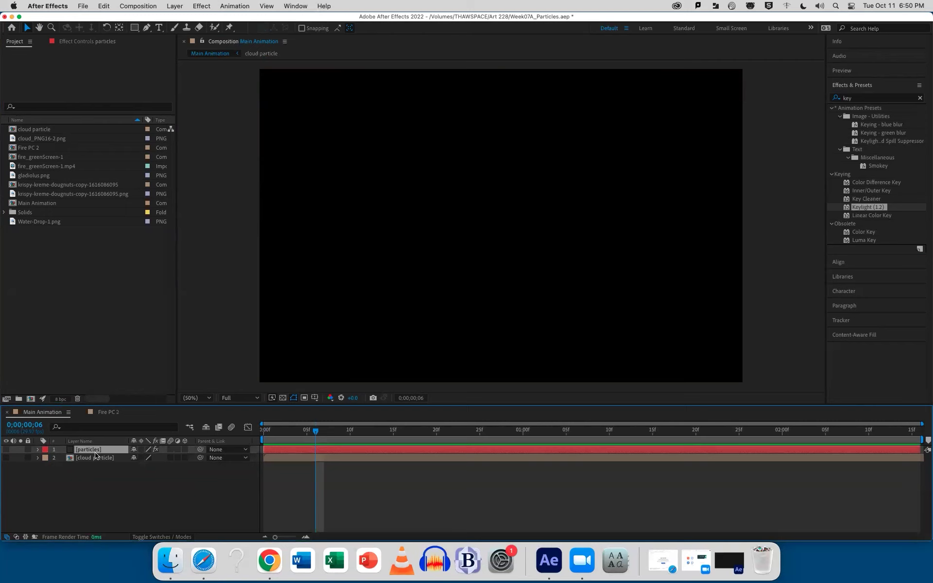
Create a comp-sized solid layer named "particle fire" in Main Animation
left_click(176, 6)
mouse_move(175, 20)
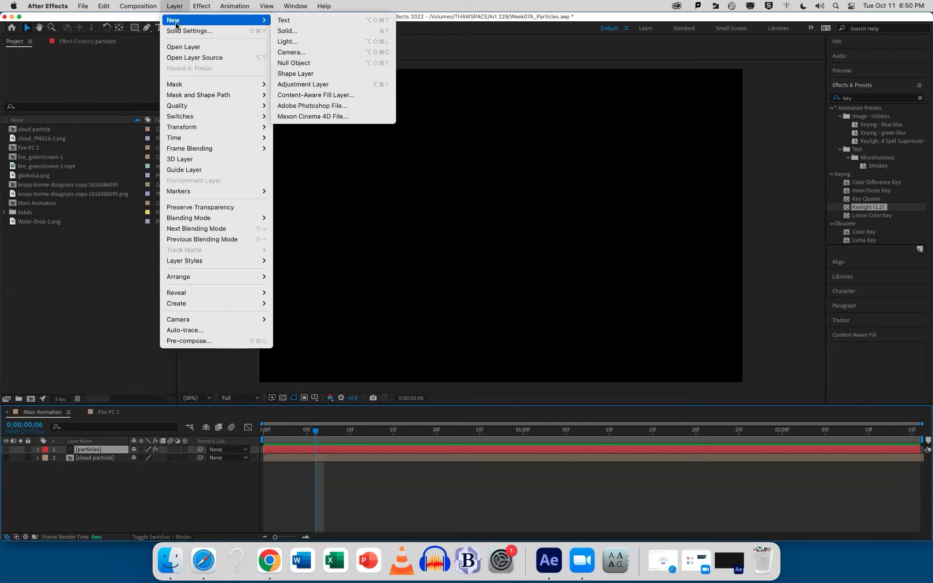
left_click(306, 31)
type("particle fire")
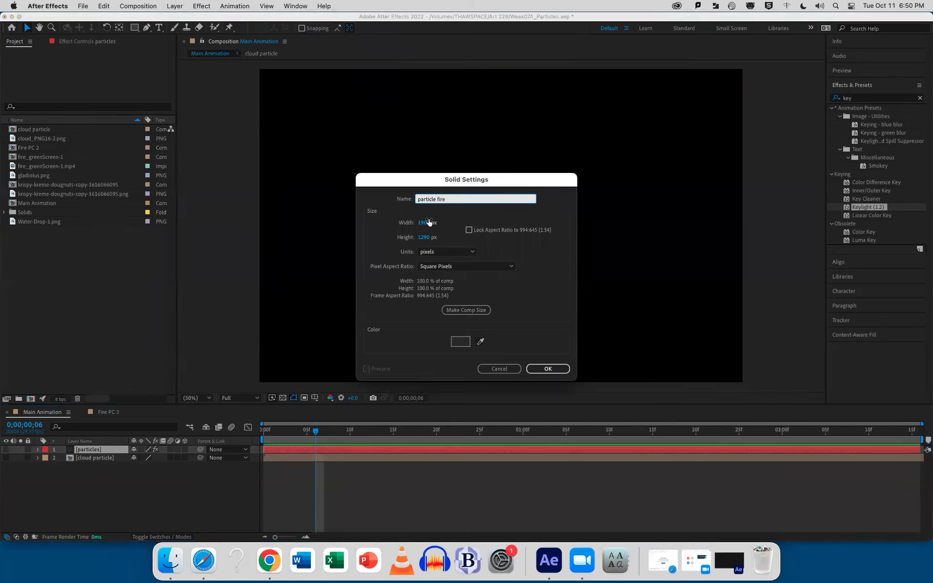
left_click(547, 369)
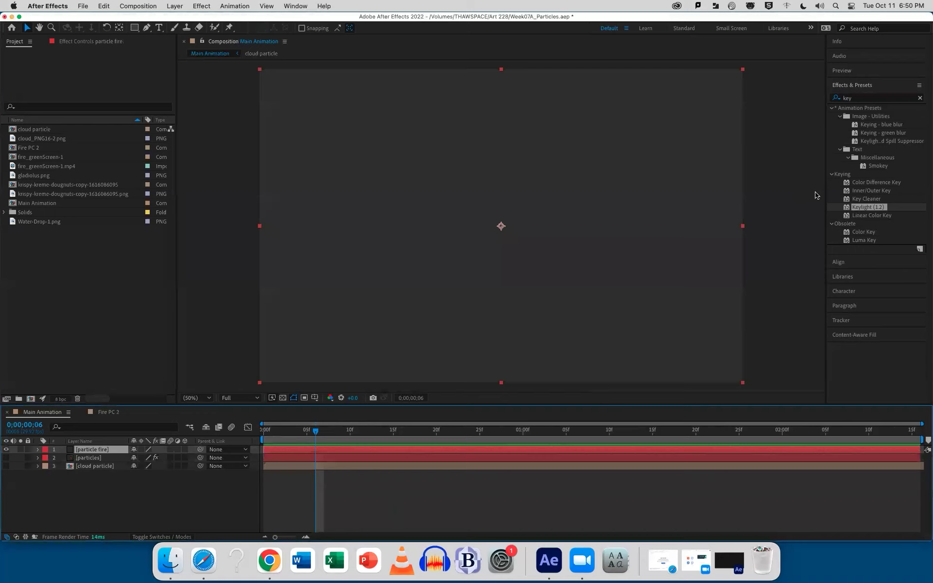
Search the effects for "parti", apply CC Particle World to the particle fire layer, and save the project
key("super+5")
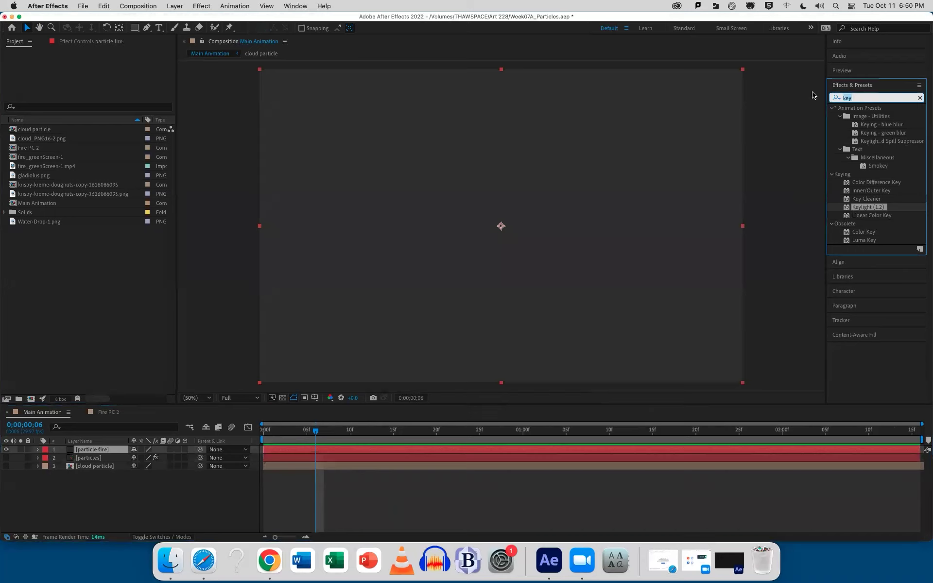
type("parti")
left_click_drag(881, 126, 487, 449)
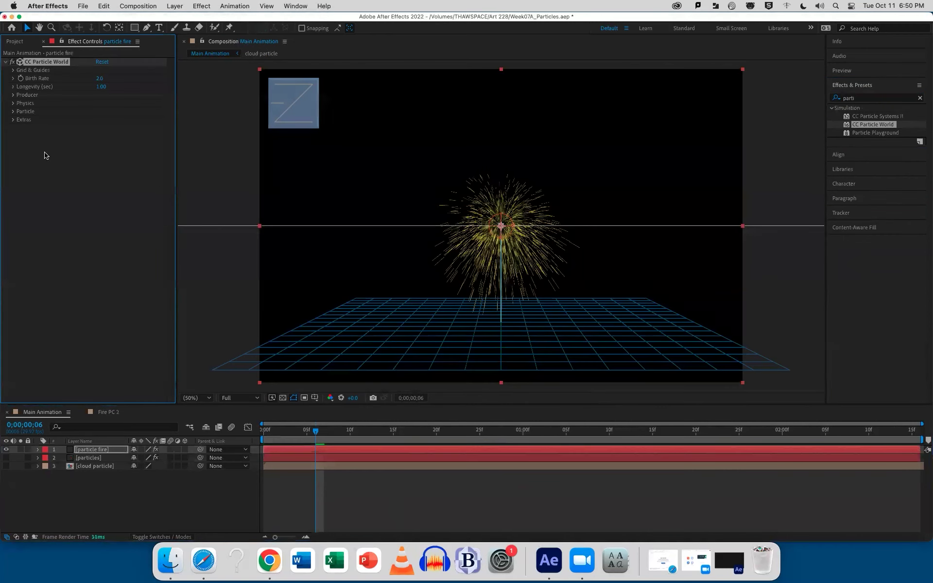
key("super+s")
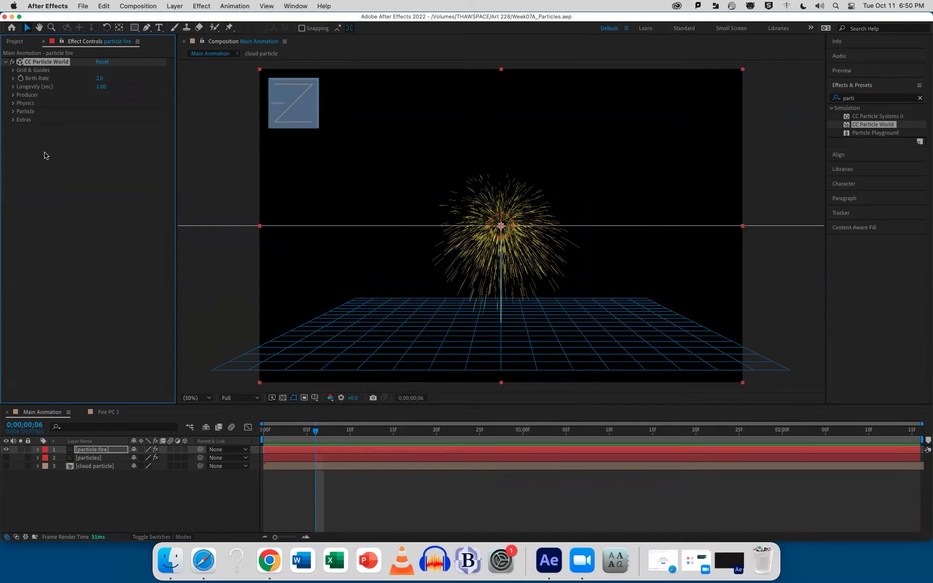
Set the particle fire layer's Physics animation type to Fire and preview the motion
left_click(13, 95)
left_click(13, 95)
left_click(13, 103)
left_click(134, 112)
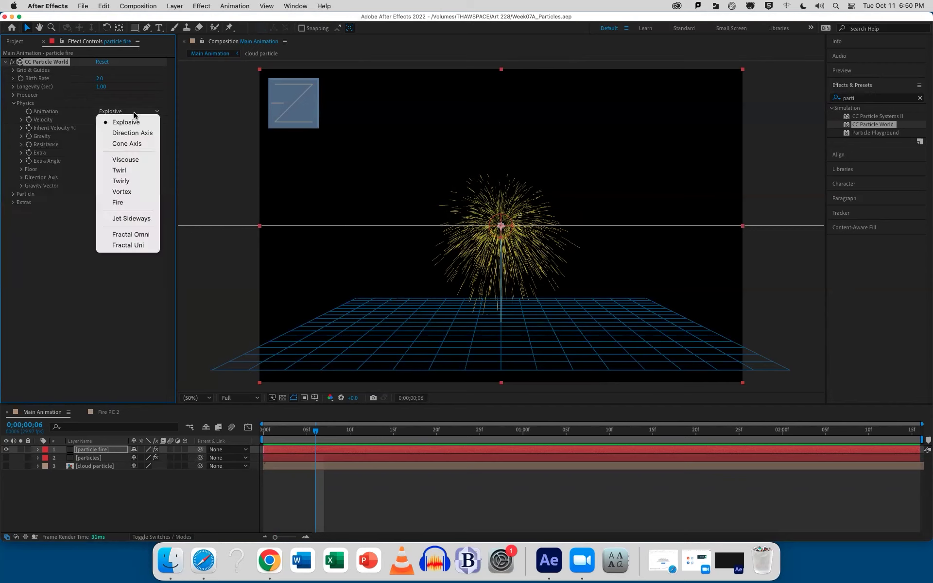
left_click(118, 202)
key("space")
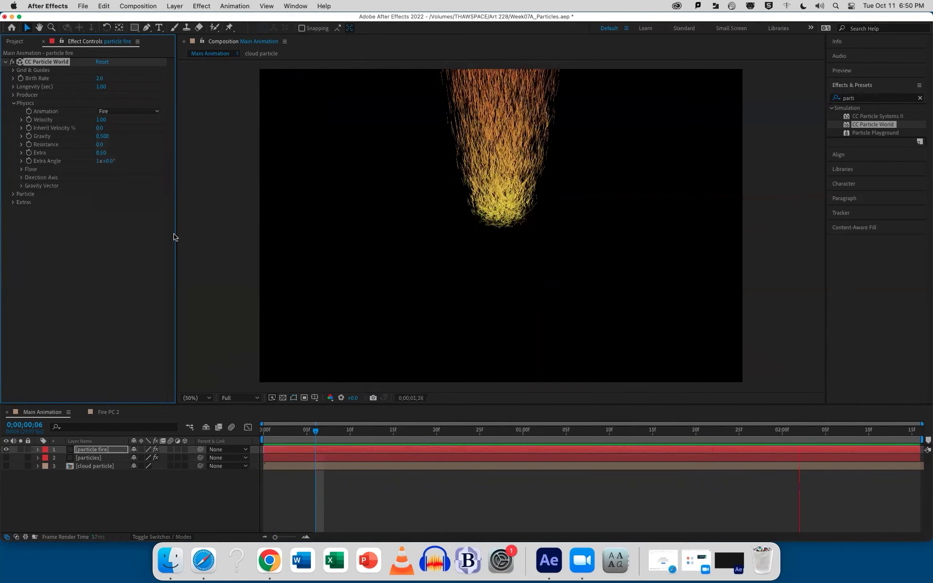
key("space")
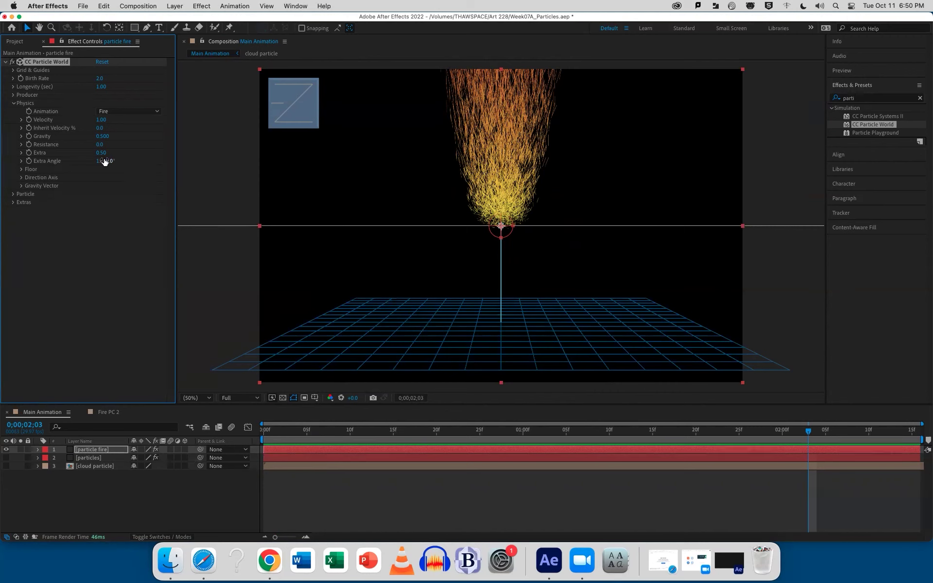
Raise the particle fire's Physics Resistance to 6.4, previewing the animation between adjustments
left_click_drag(100, 145, 123, 144)
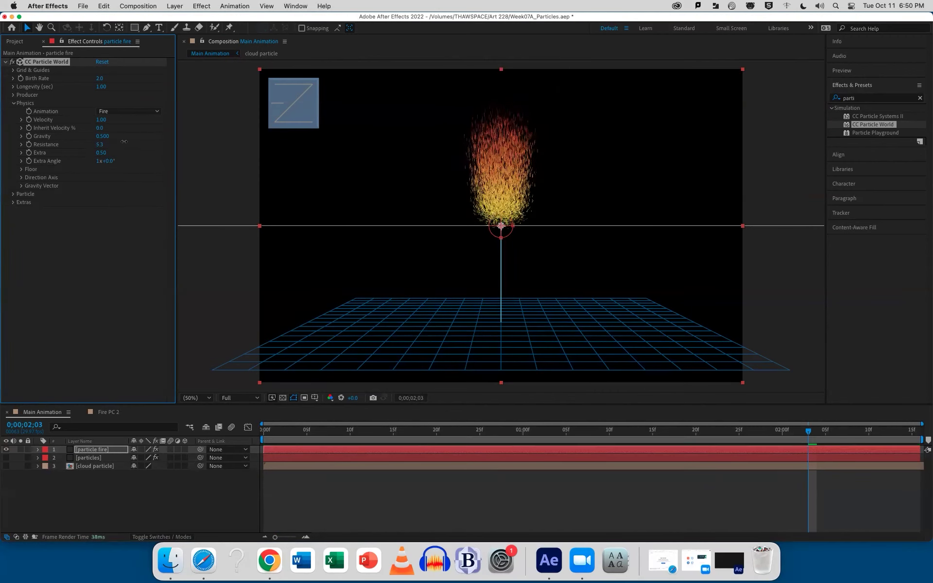
key("super+shift+h")
key("space")
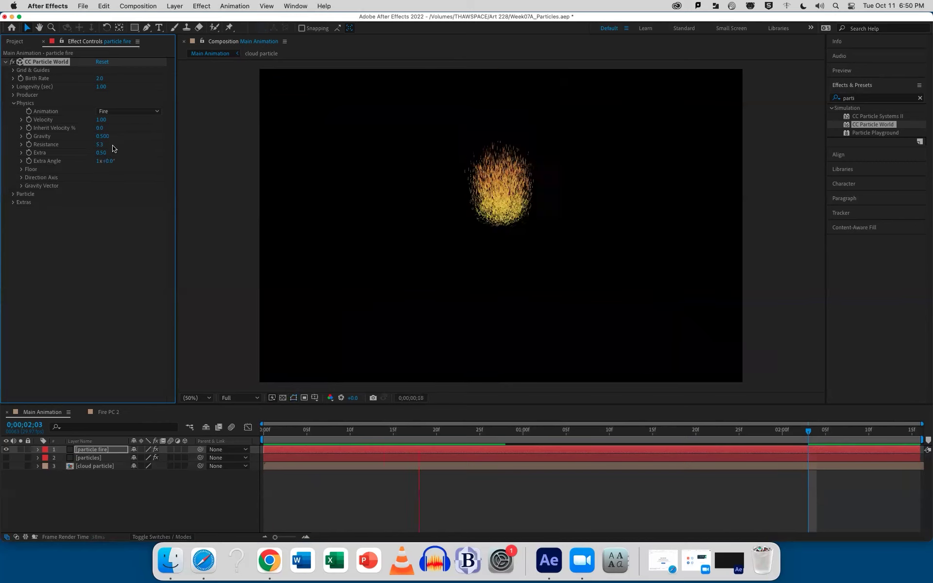
left_click_drag(100, 148, 106, 147)
key("space")
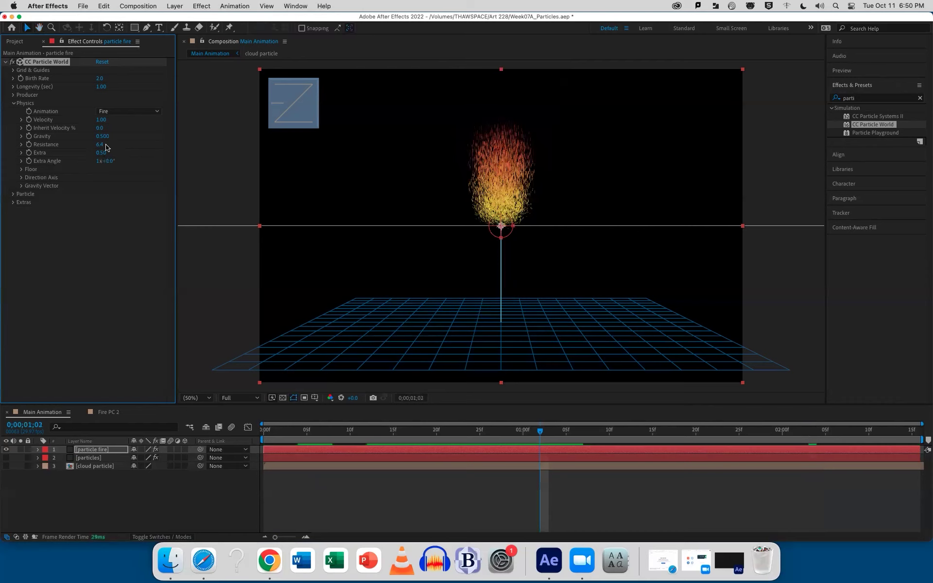
Set the Producer's Position Y to 0.11, Radius X to 0.085, Radius Y to 0.145 and Radius Z to 0.210
left_click(13, 94)
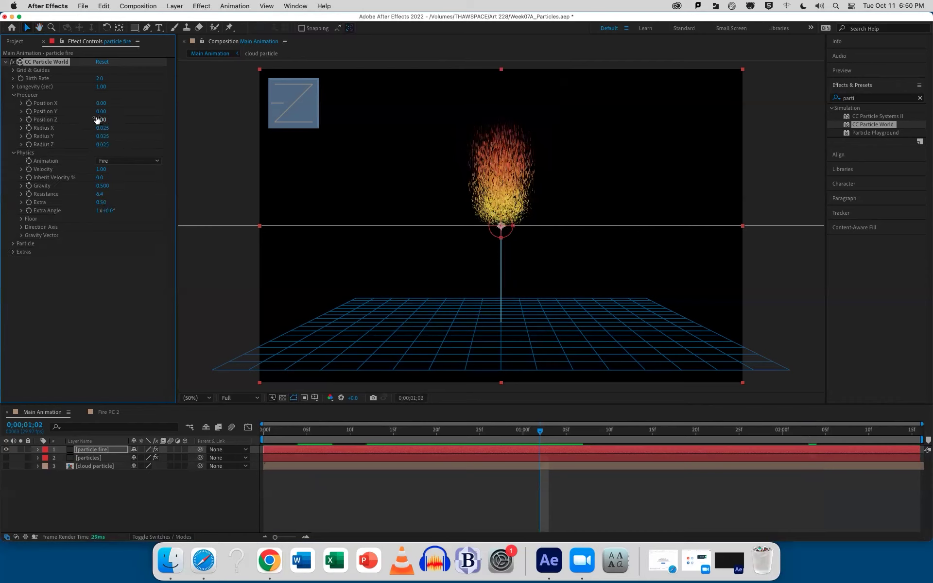
left_click_drag(101, 111, 115, 111)
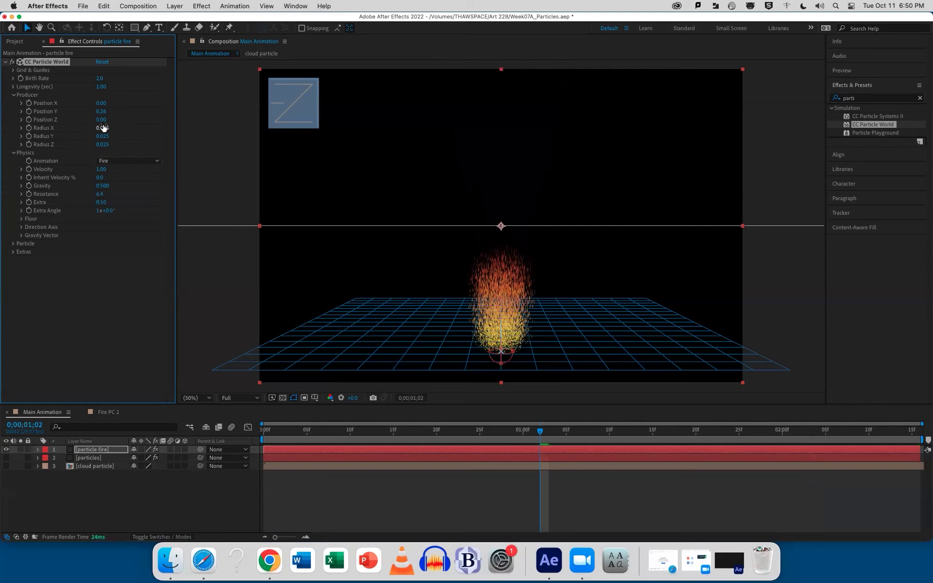
mouse_move(103, 130)
left_mouse_down()
mouse_move(107, 144)
mouse_move(98, 146)
left_mouse_up()
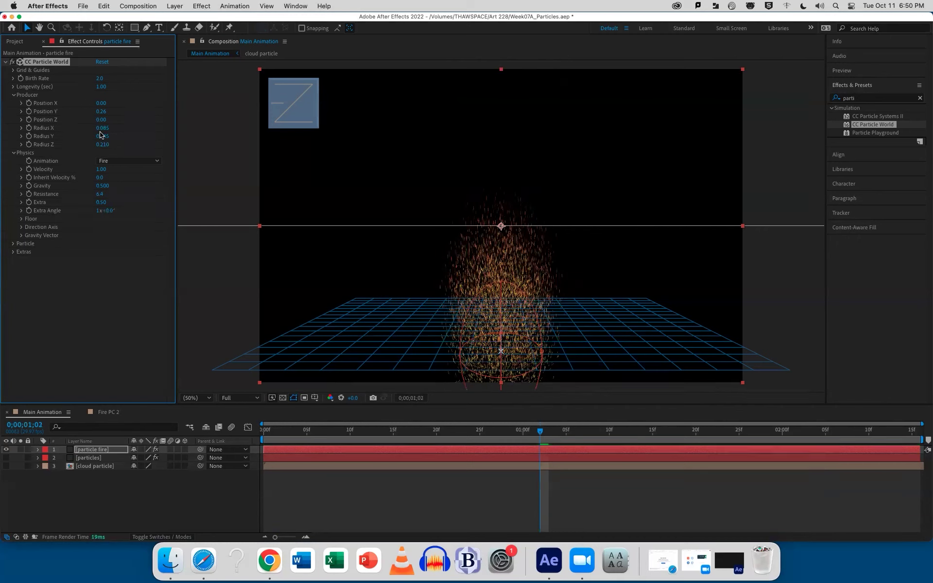
mouse_move(101, 111)
left_mouse_down()
mouse_move(85, 110)
mouse_move(93, 111)
left_mouse_up()
Preview the enlarged particle fire over the timeline and save the project
left_click(288, 344)
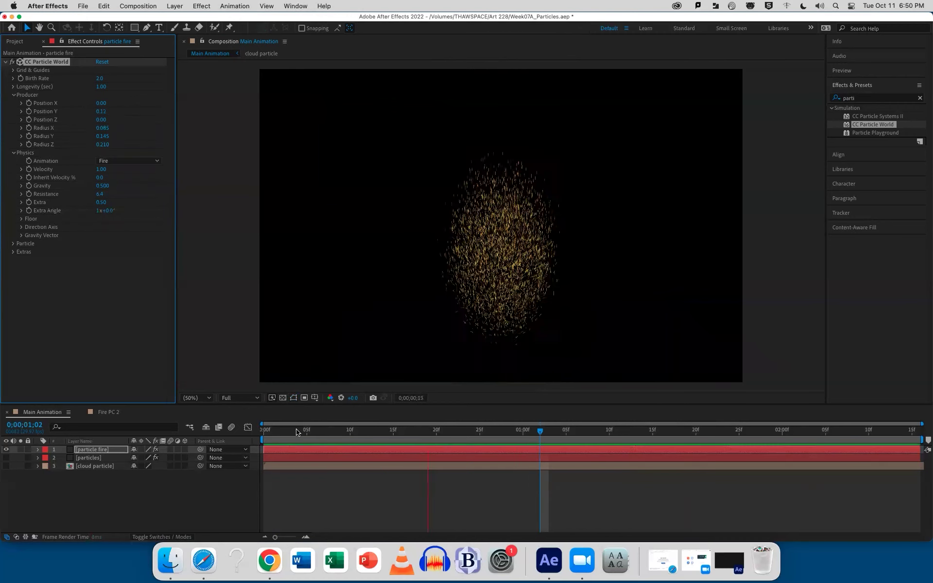
key("space")
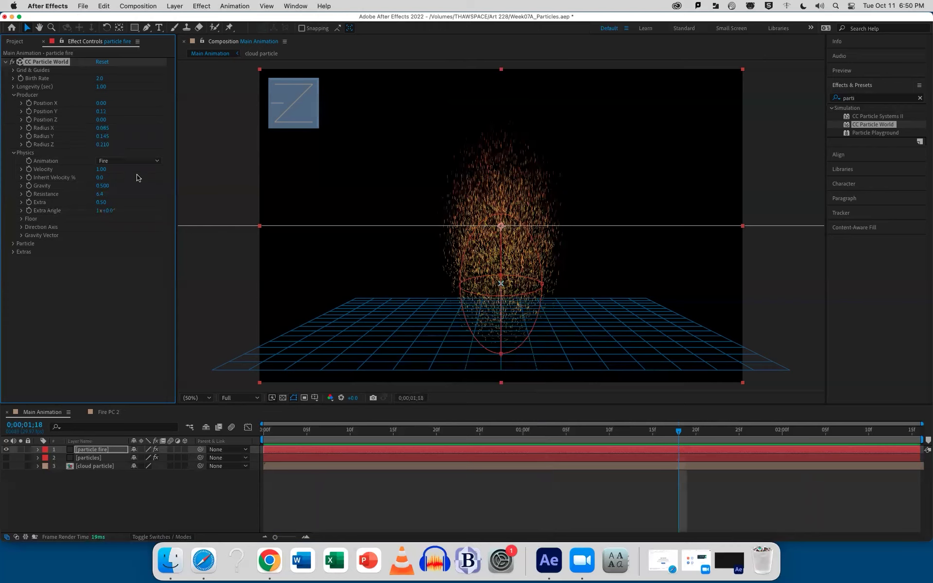
key("space")
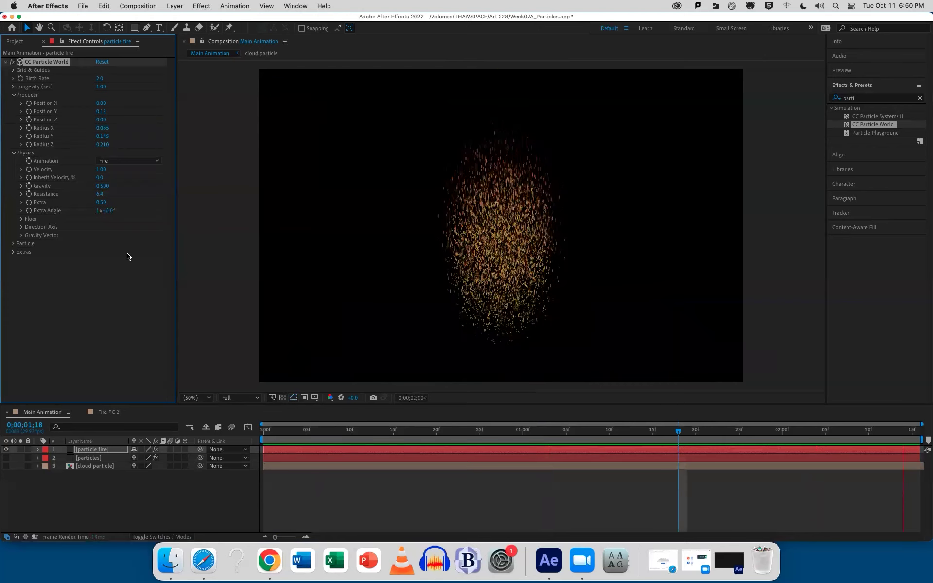
key("space")
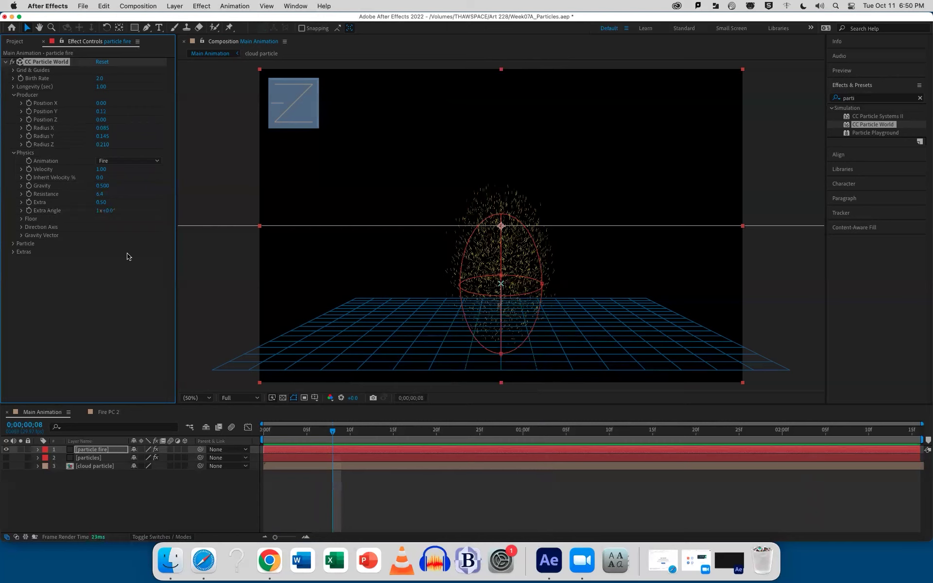
key("super+s")
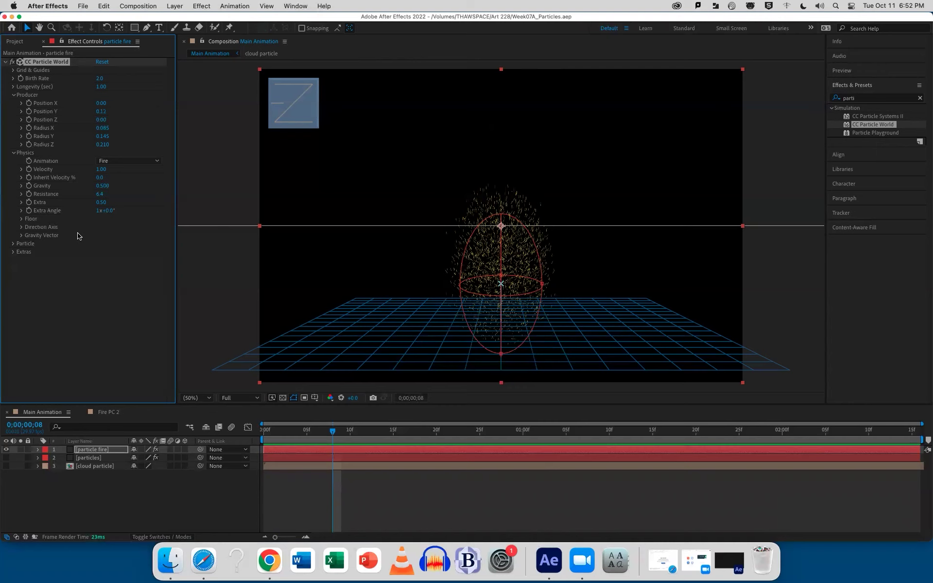
Reduce the particle fire's Velocity to 0.39 and Gravity to 0.340, and preview the slower motion
left_click_drag(101, 170, 87, 181)
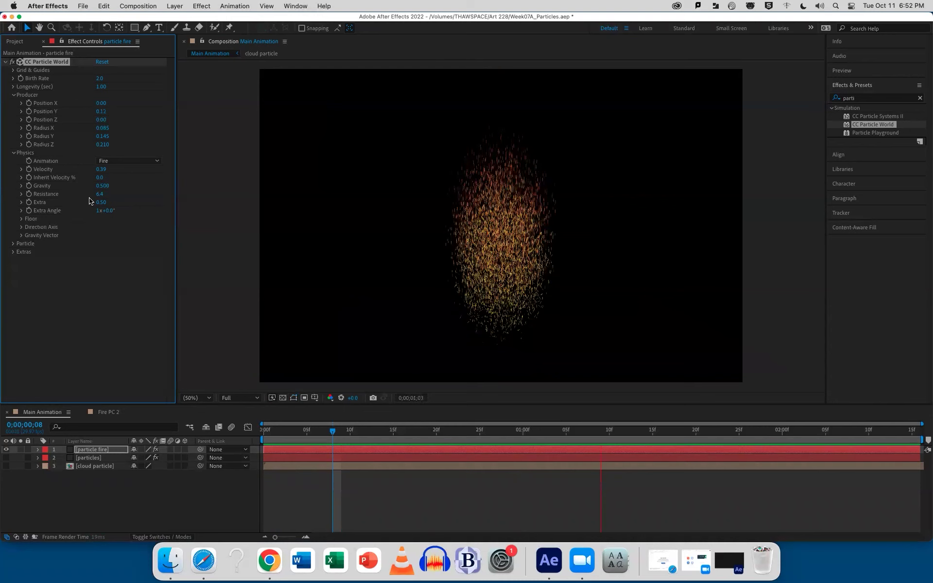
left_click_drag(101, 186, 97, 191)
key("space")
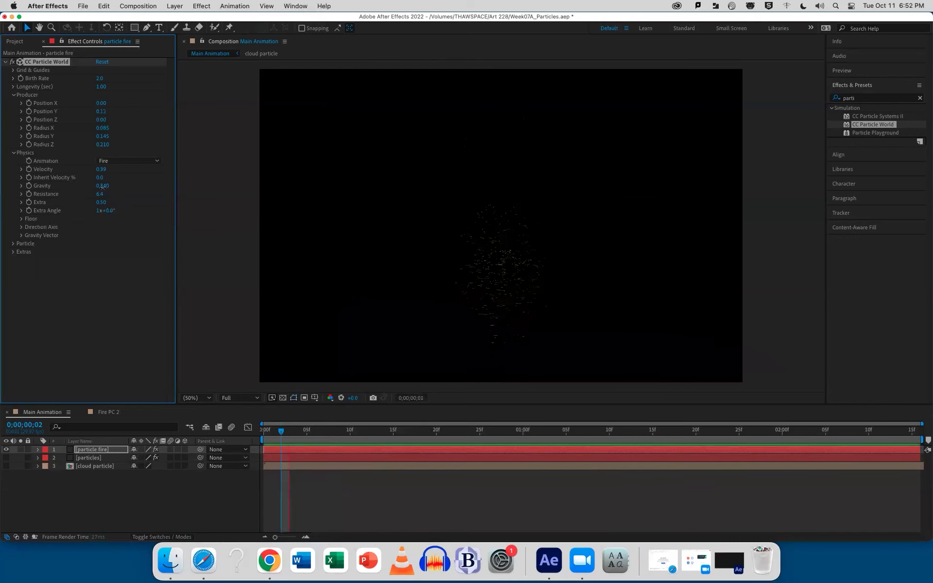
left_click(103, 188)
key("Return")
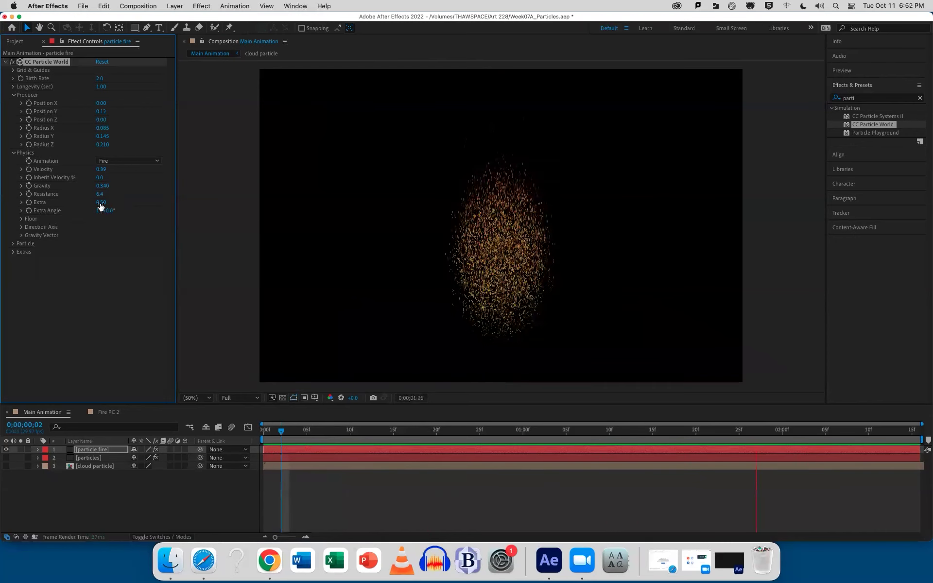
Try a Resistance of 0, then set it to 8.3 and nudge the Producer's Position Y to 0.12
left_click(100, 194)
type("0")
key("Return")
key("space")
left_click_drag(100, 194, 139, 193)
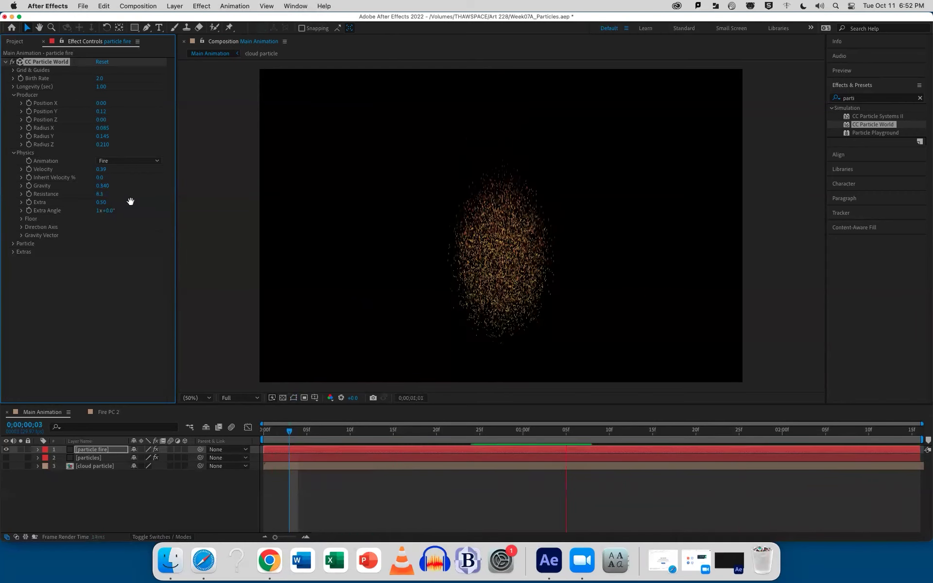
Set the particle fire's Extra to 0.14 and Extra Angle to 1x+12.0°, and preview the animation
left_click_drag(111, 202, 111, 212)
left_click_drag(97, 206, 87, 211)
key("space")
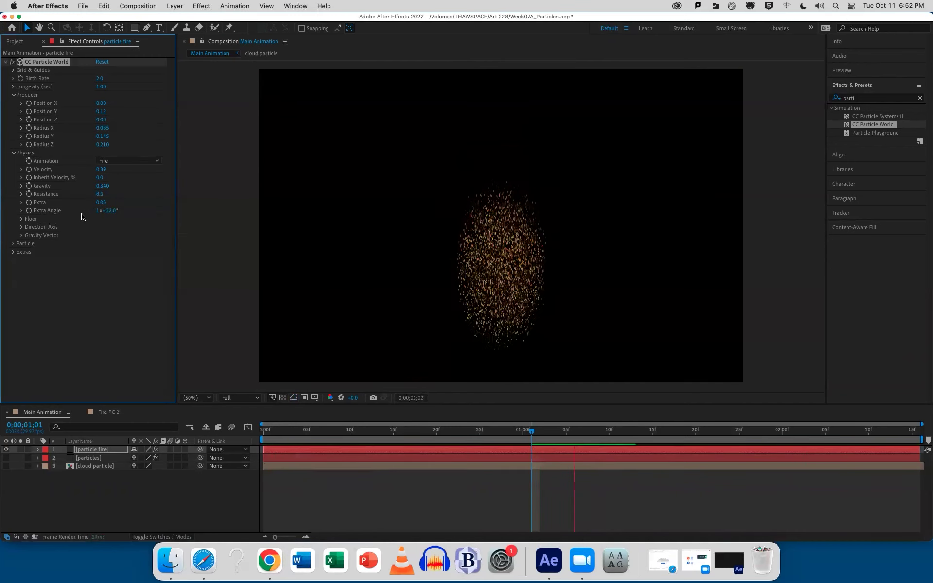
left_click_drag(102, 203, 106, 205)
key("space")
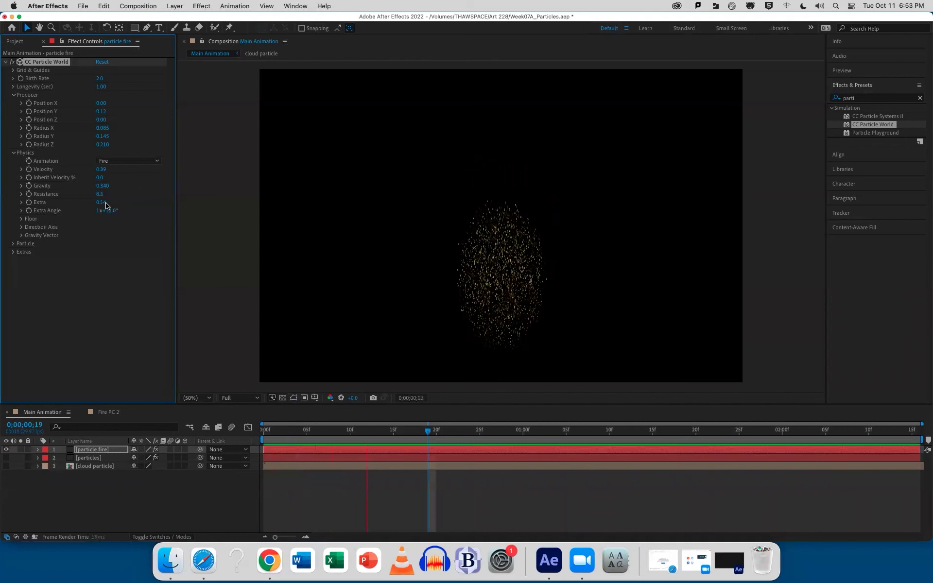
key("space")
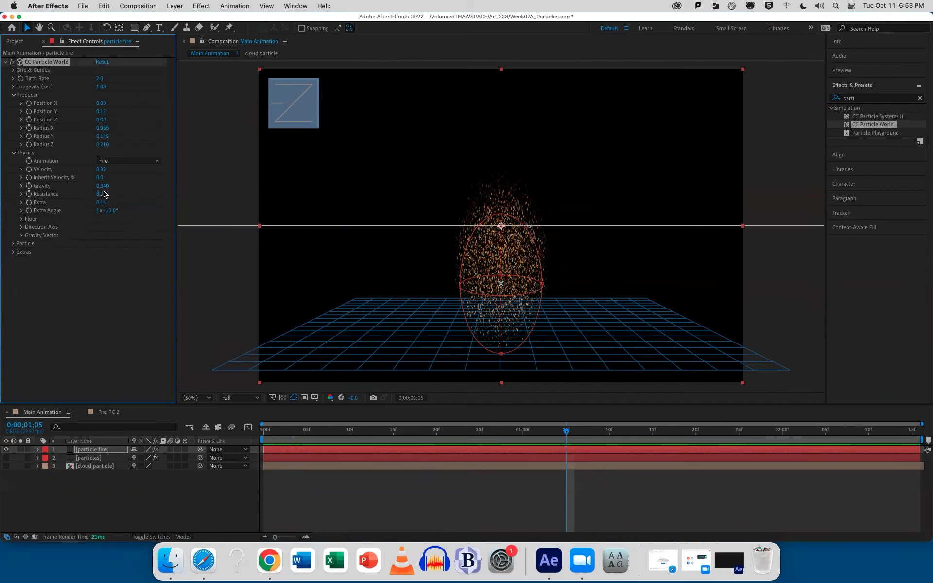
Set the particle fire's Gravity to 0.290, preview the result and save the project
mouse_move(102, 186)
left_mouse_down()
mouse_move(77, 194)
mouse_move(104, 187)
left_mouse_up()
key("space")
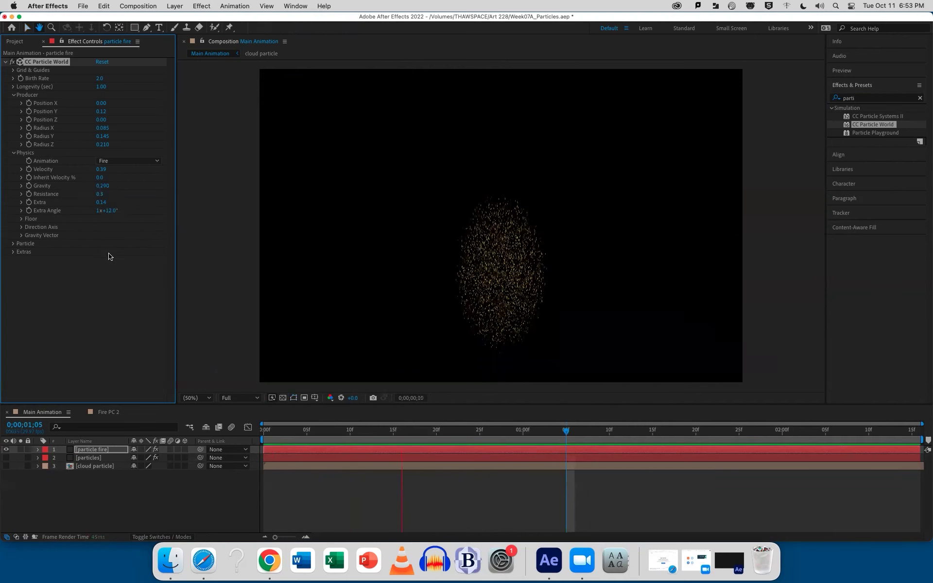
key("space")
key("space")
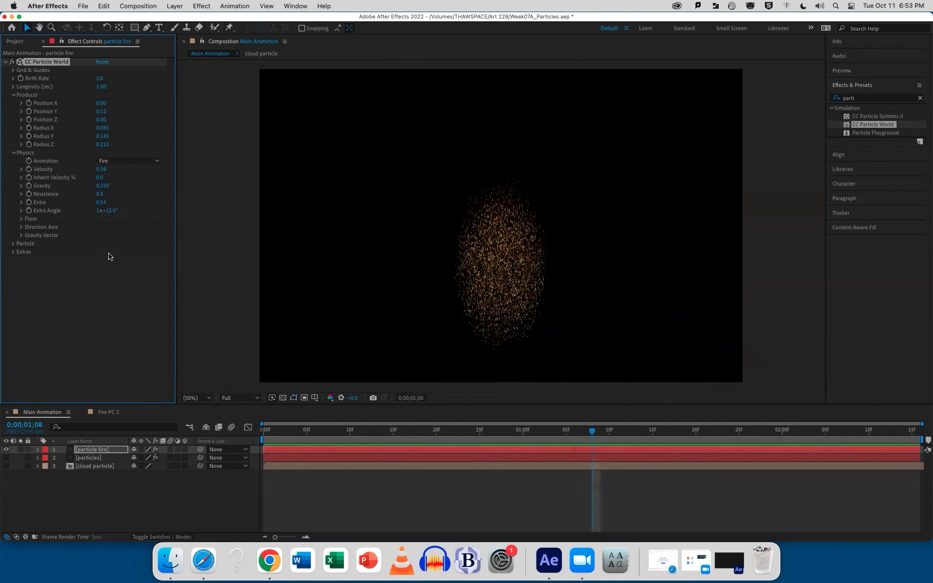
key("space")
key("super+s")
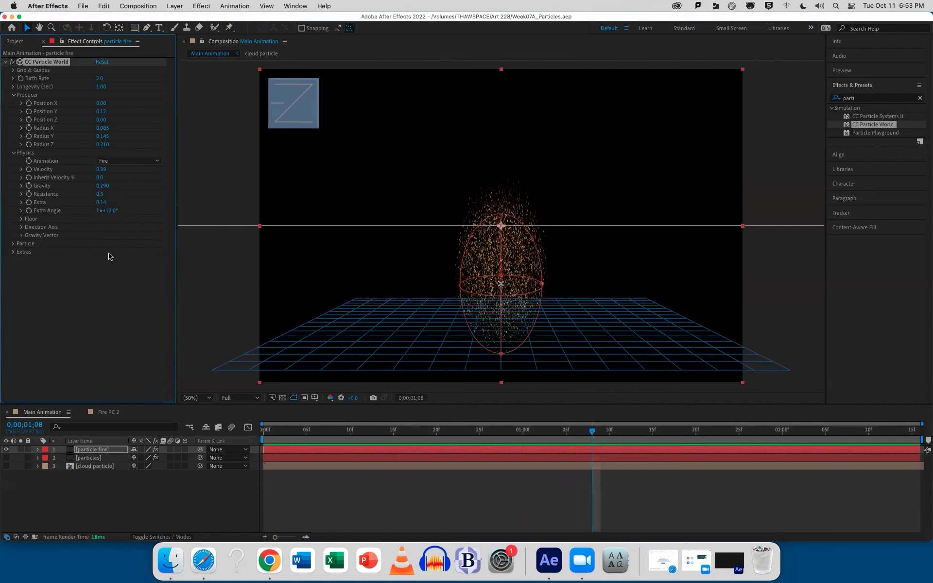
Change the particle type to Textured Faded Disc and expand its Texture settings
left_click(13, 95)
left_click(14, 104)
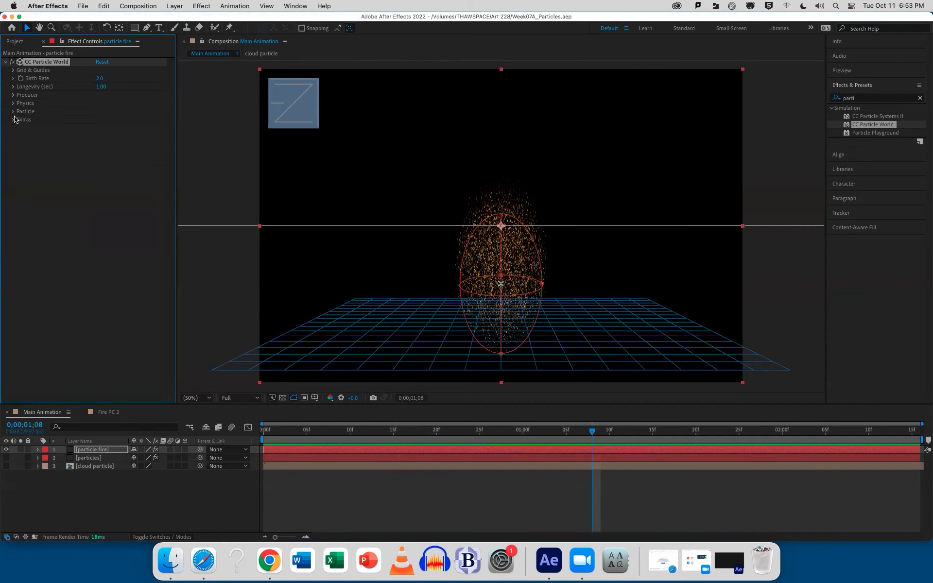
left_click(13, 112)
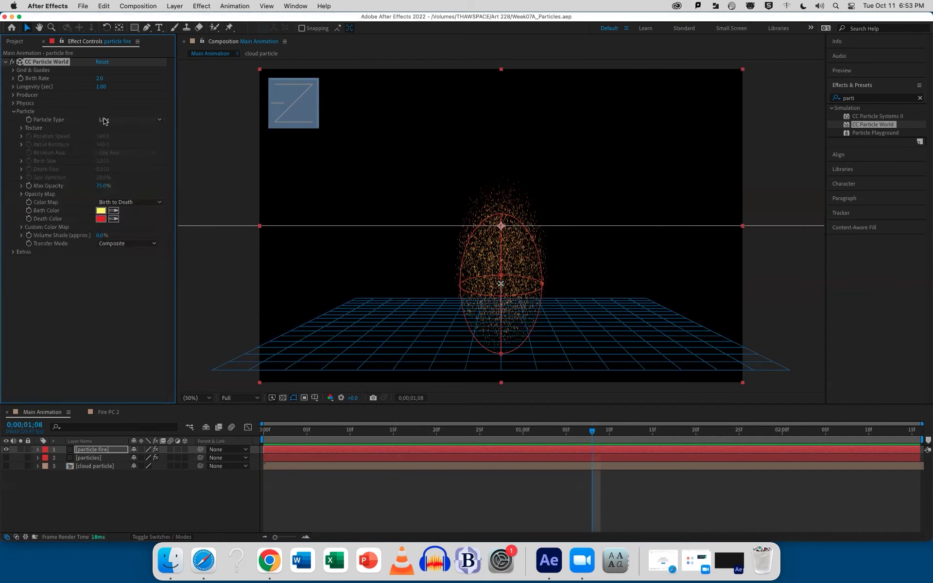
left_click(125, 120)
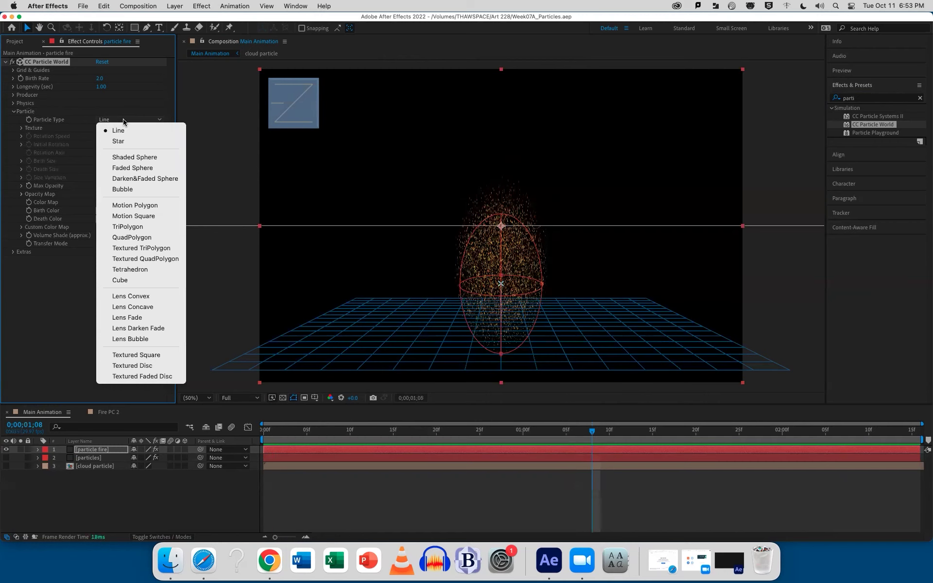
left_click(156, 377)
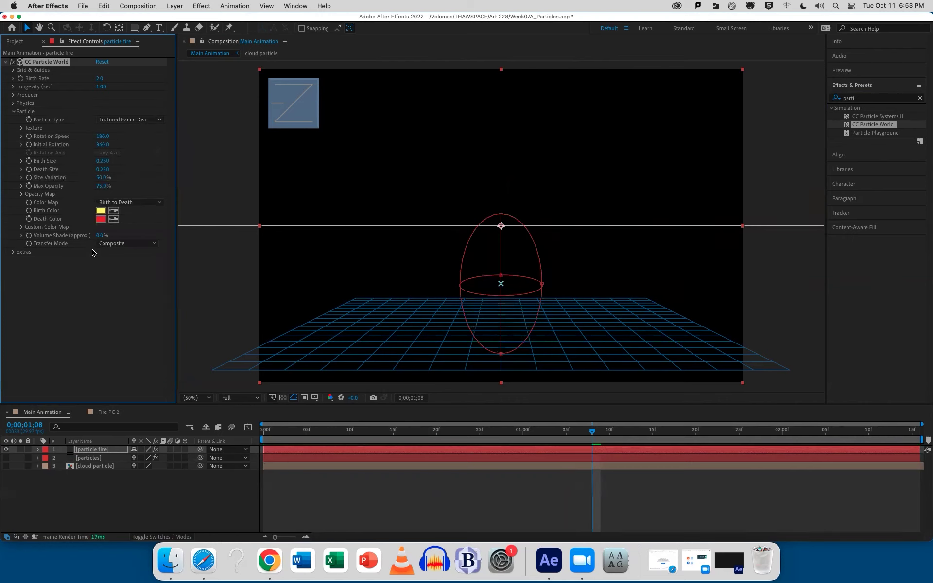
left_click(22, 128)
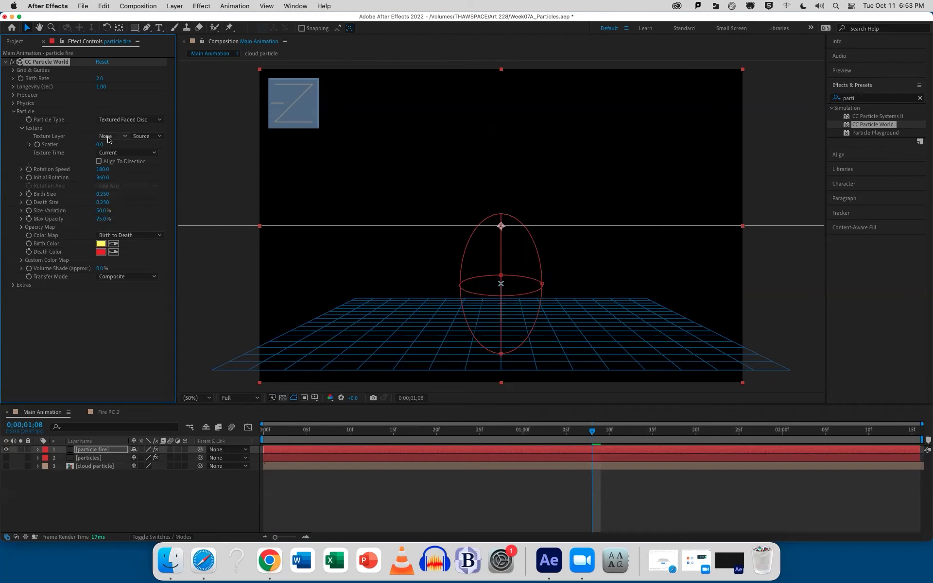
Add the Fire PC 2 composition as the lowest layer of Main Animation and hide it
left_click(15, 41)
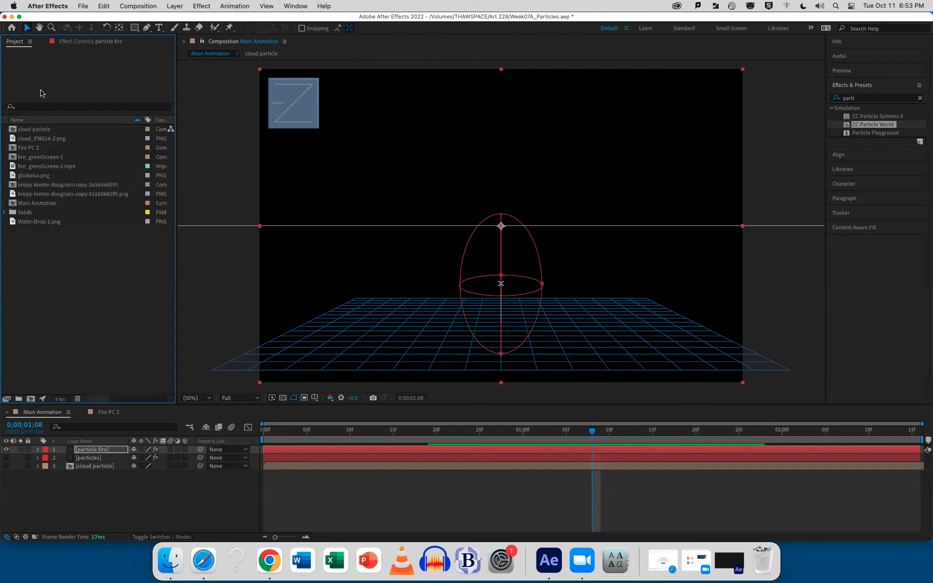
left_click(28, 148)
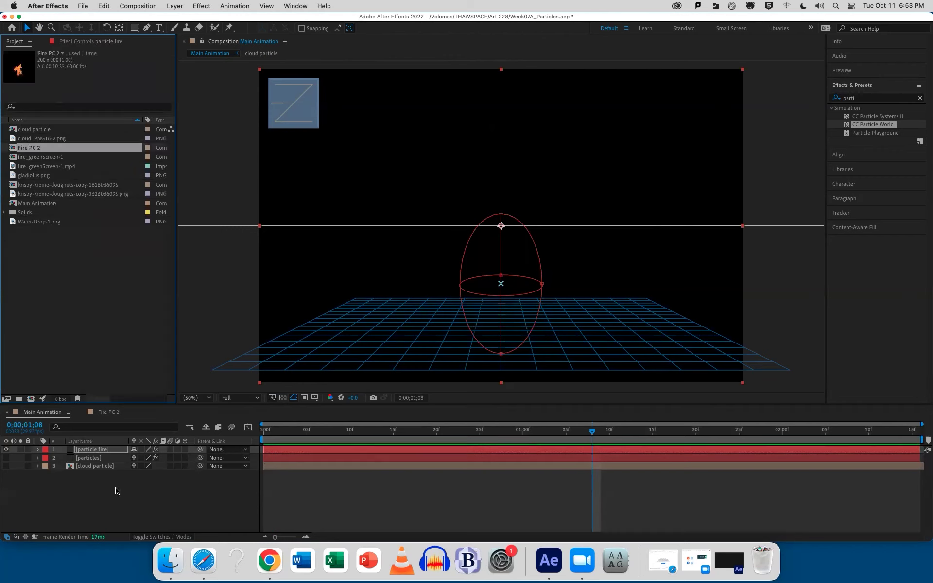
left_click_drag(30, 152, 78, 482)
left_click(6, 474)
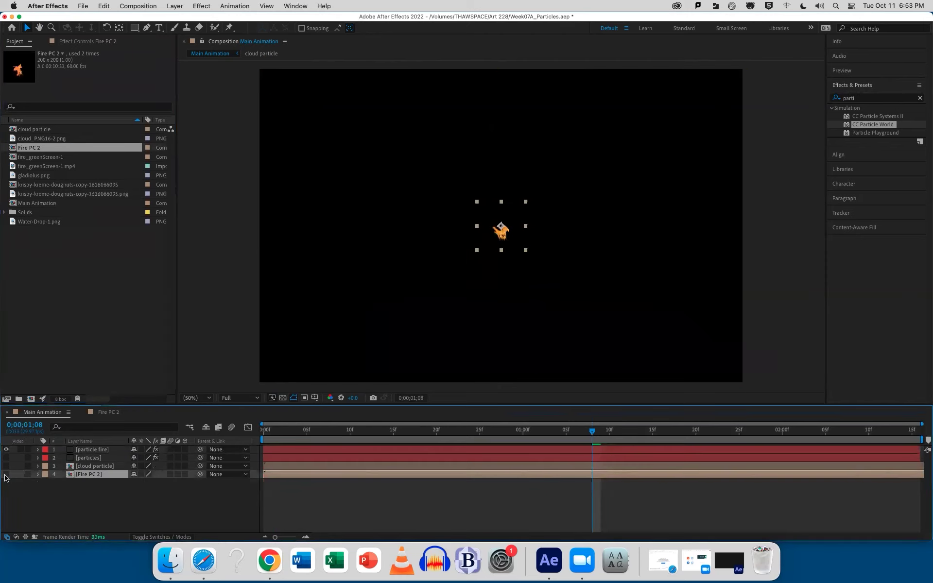
Assign the Fire PC 2 layer as the particle fire's Texture Layer, using its Effects & Masks as the source
left_click(91, 452)
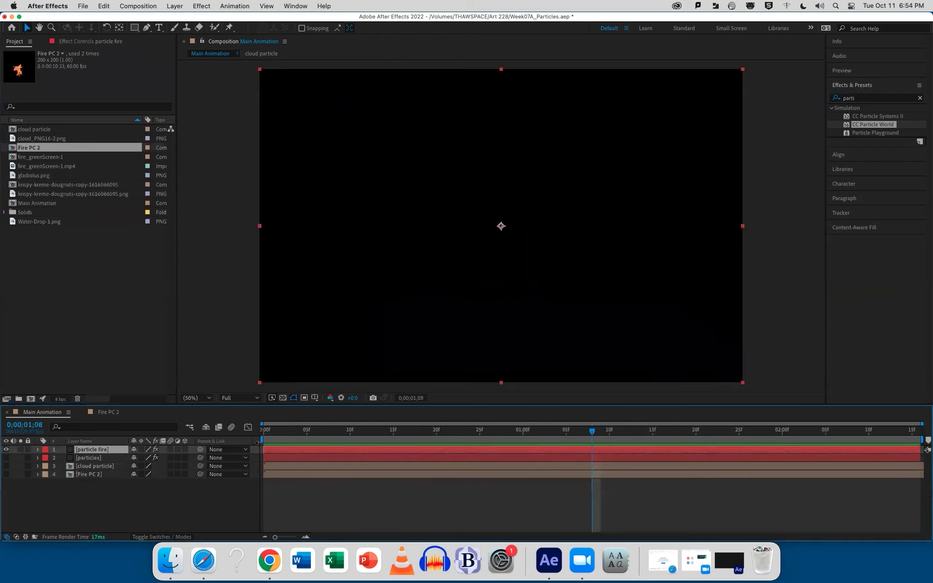
left_click(82, 43)
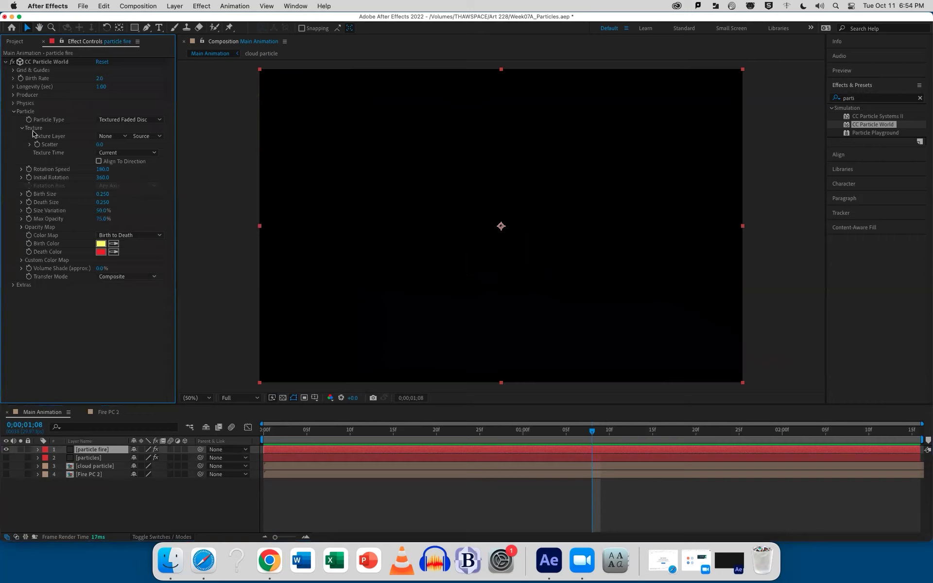
left_click(108, 140)
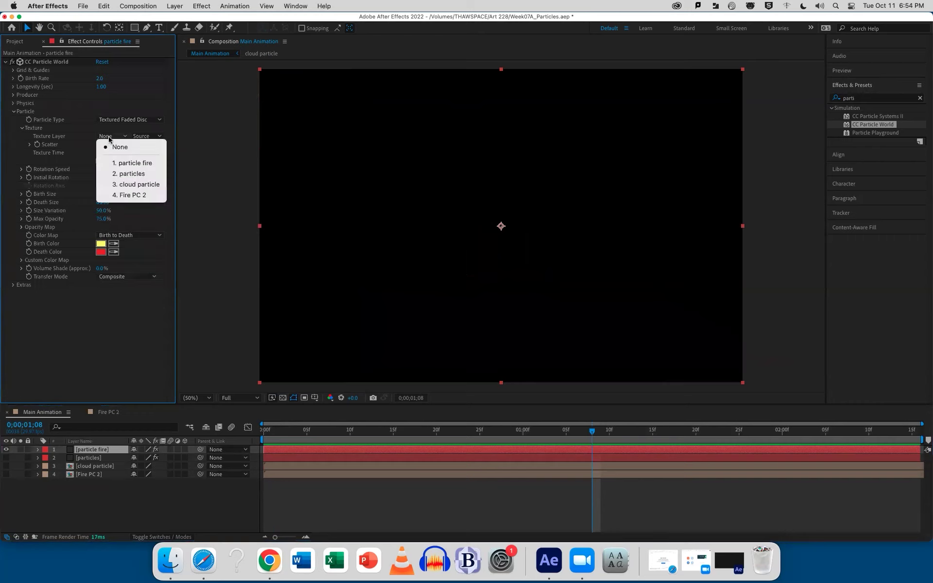
left_click(139, 155)
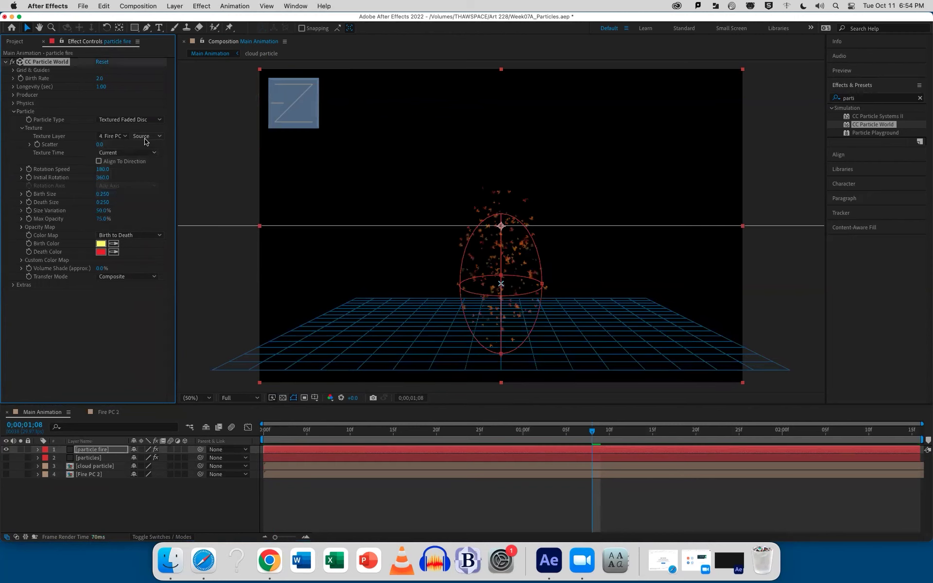
left_click(146, 138)
left_click(150, 169)
Fill the particle fire's Opacity Map to full across the whole particle life and set Max Opacity to 100%
left_click(21, 227)
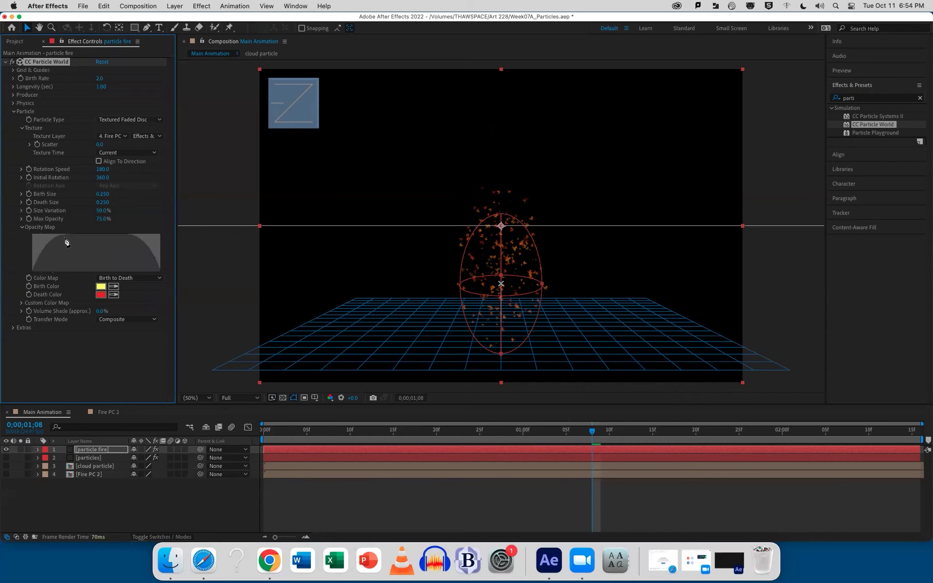
left_click_drag(22, 237, 193, 232)
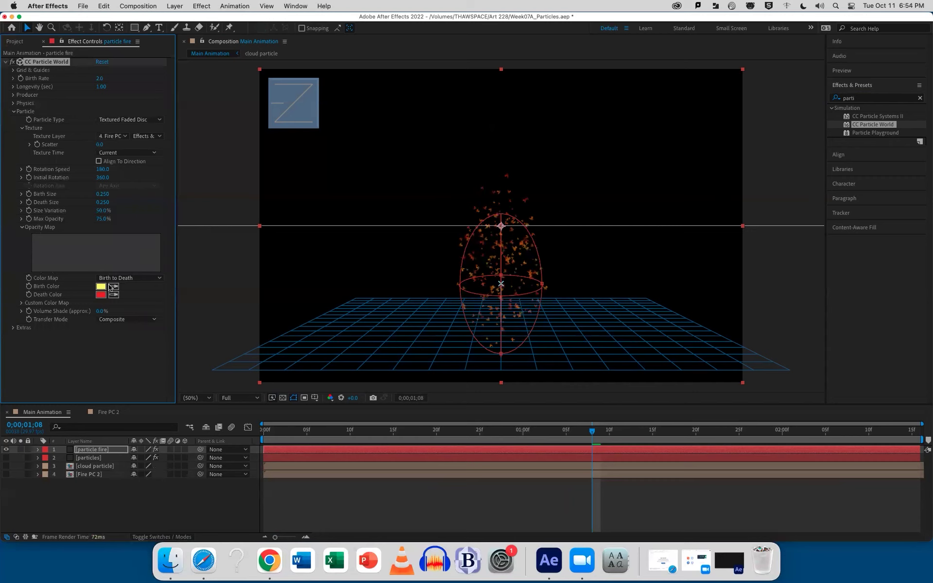
left_click_drag(97, 223, 166, 219)
Set the particle fire's Size Variation to 100%, Birth Size to 0.800 and Death Size to 1.130
left_click_drag(102, 210, 183, 210)
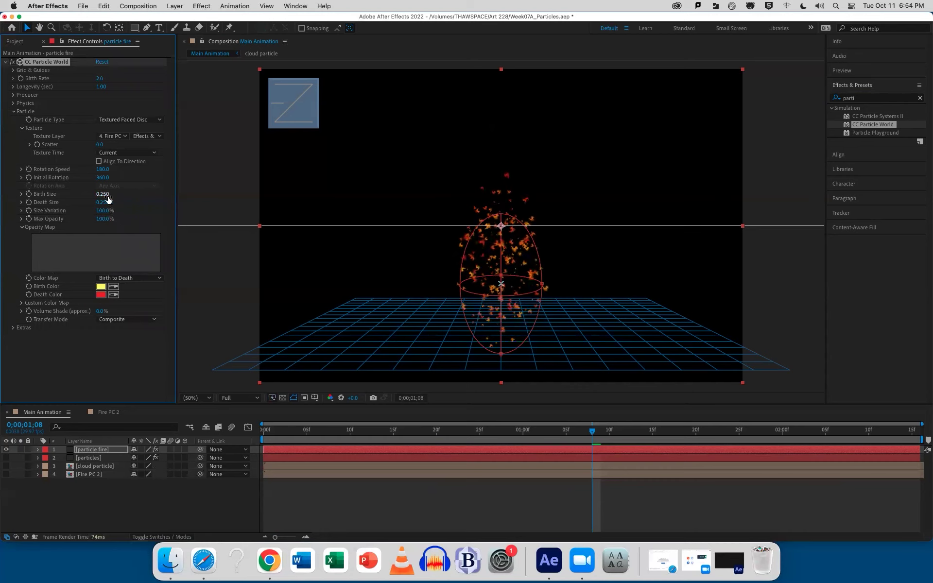
mouse_move(104, 202)
left_mouse_down()
mouse_move(137, 198)
mouse_move(99, 199)
mouse_move(119, 194)
mouse_move(105, 205)
mouse_move(109, 194)
left_mouse_up()
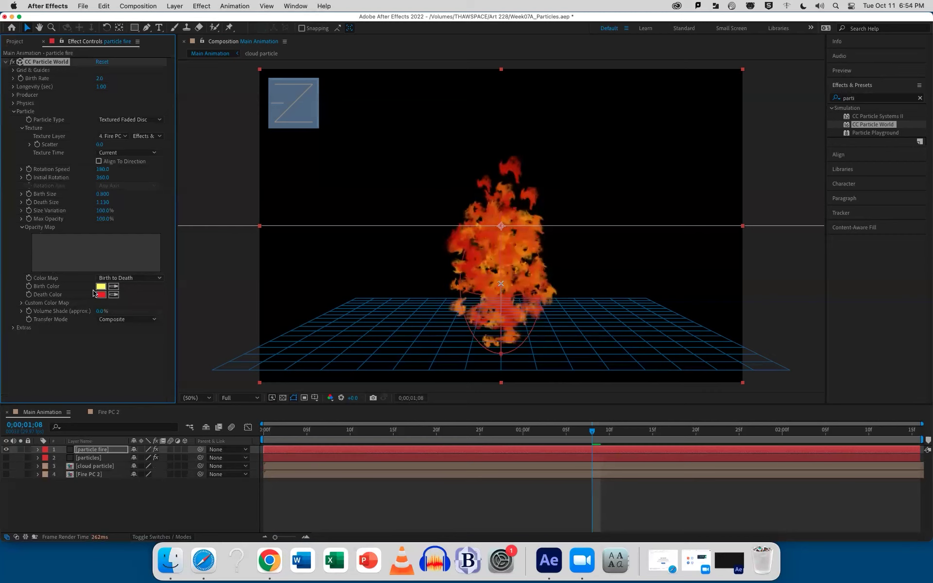
Change the particle fire's Birth Color and Death Color to white, and scrub the animation to 0;00;00;29
left_click(103, 287)
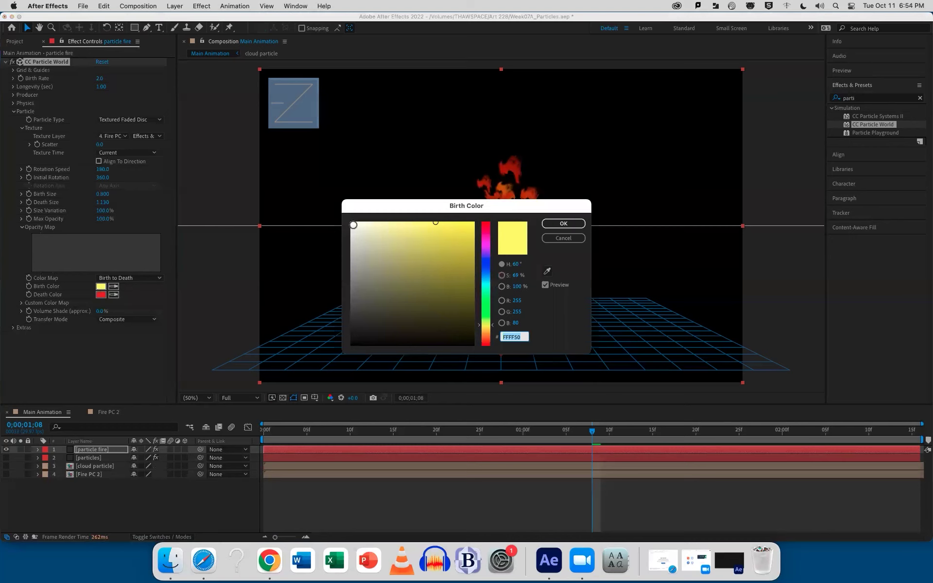
left_click(351, 223)
left_click(563, 224)
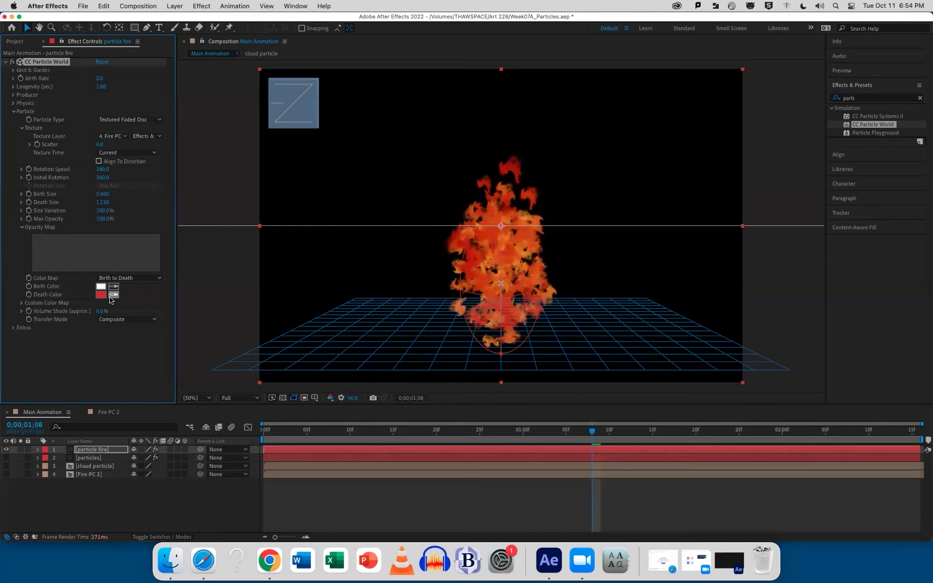
left_click(101, 294)
left_click(351, 223)
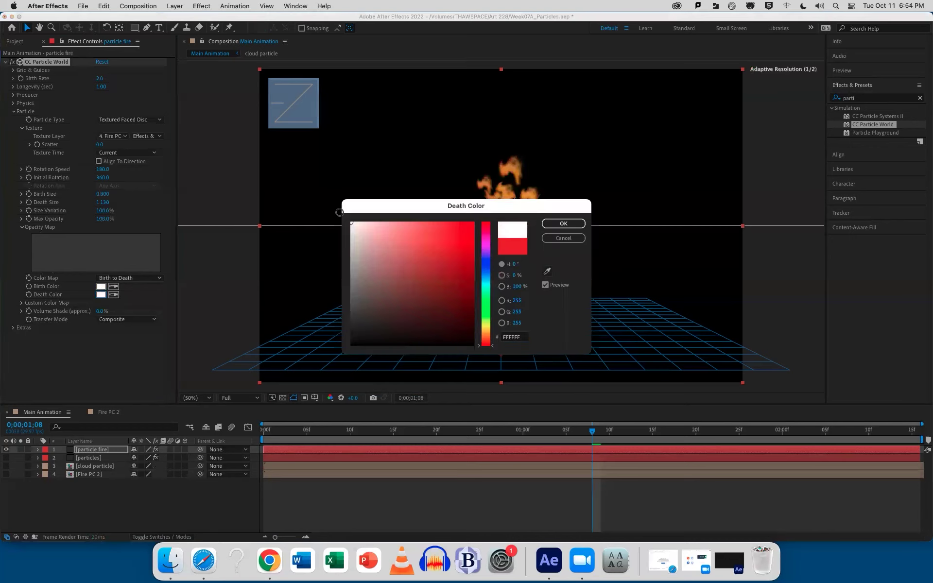
left_click(561, 224)
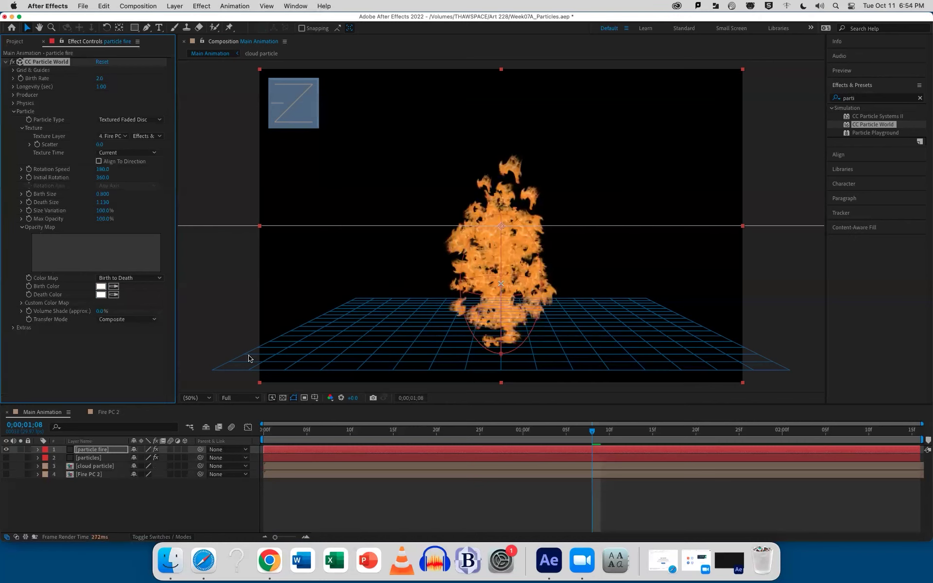
left_click_drag(384, 432, 514, 433)
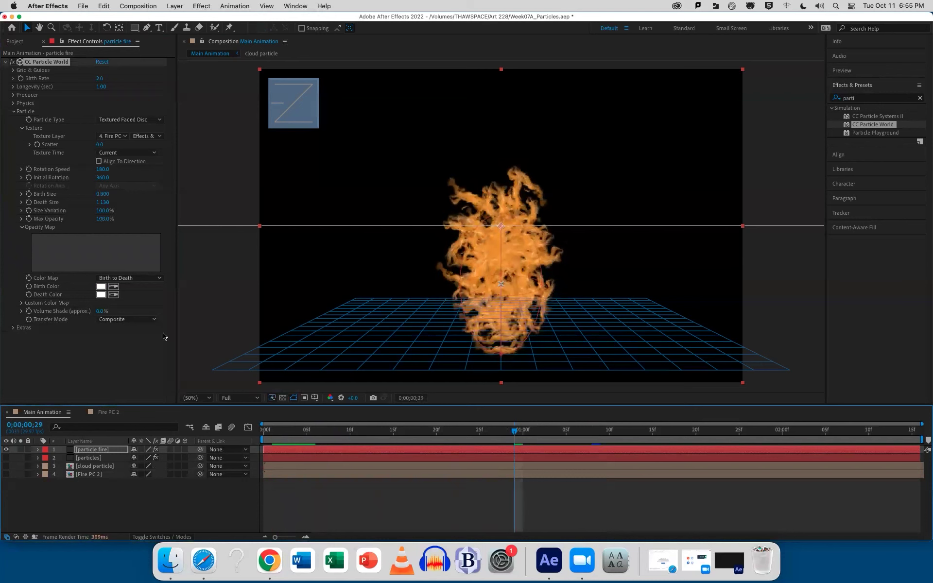
Compare the Screen and Add transfer modes on the fire particles and settle on Add
left_click(120, 321)
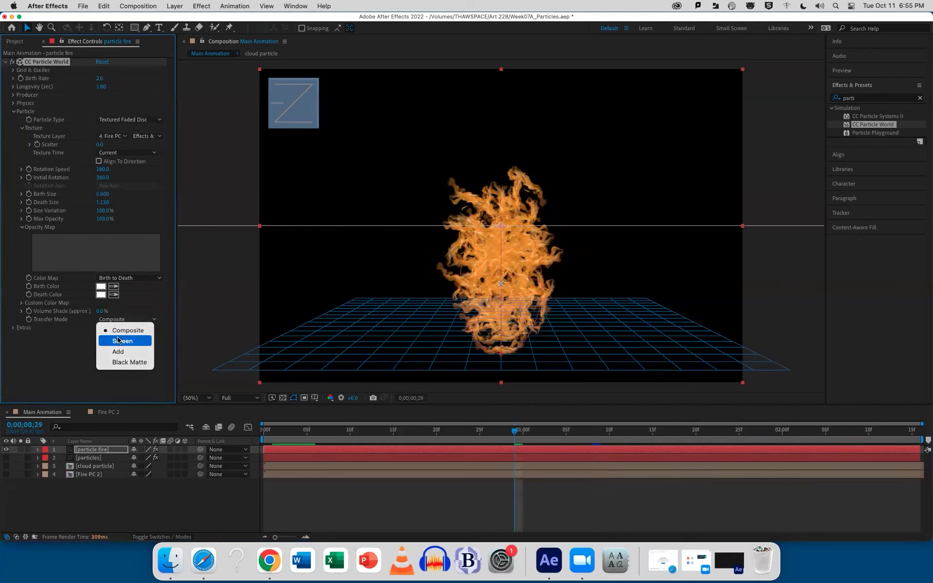
left_click(118, 341)
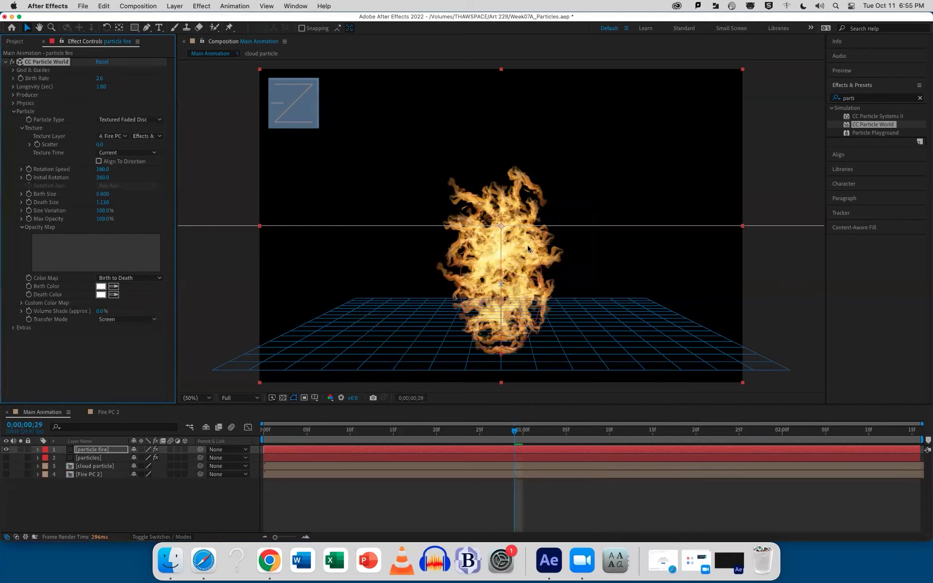
left_click(130, 321)
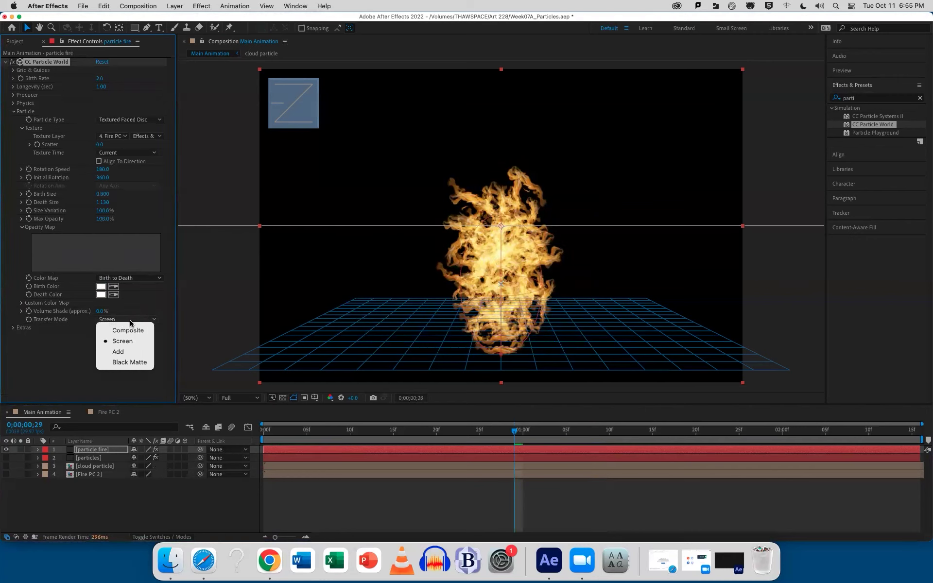
left_click(127, 352)
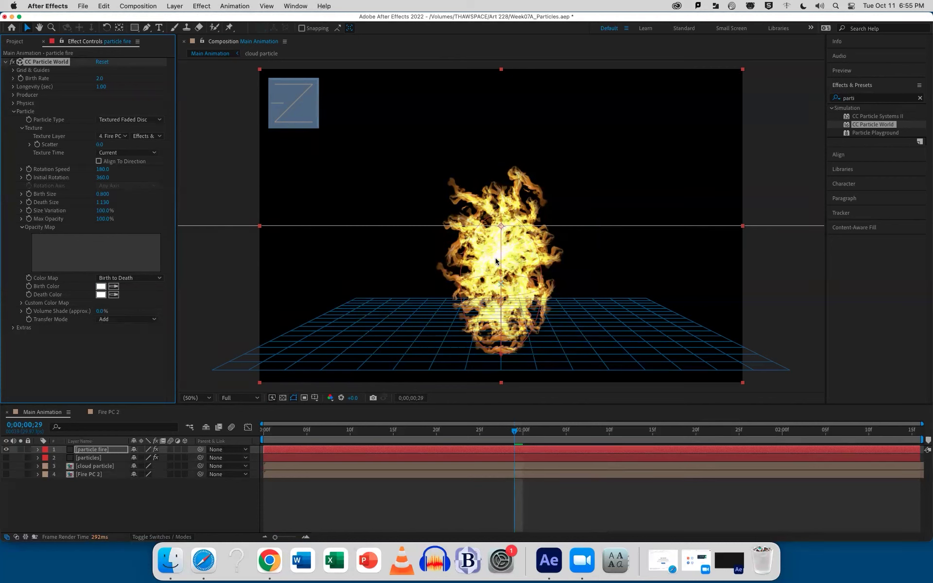
left_click(119, 320)
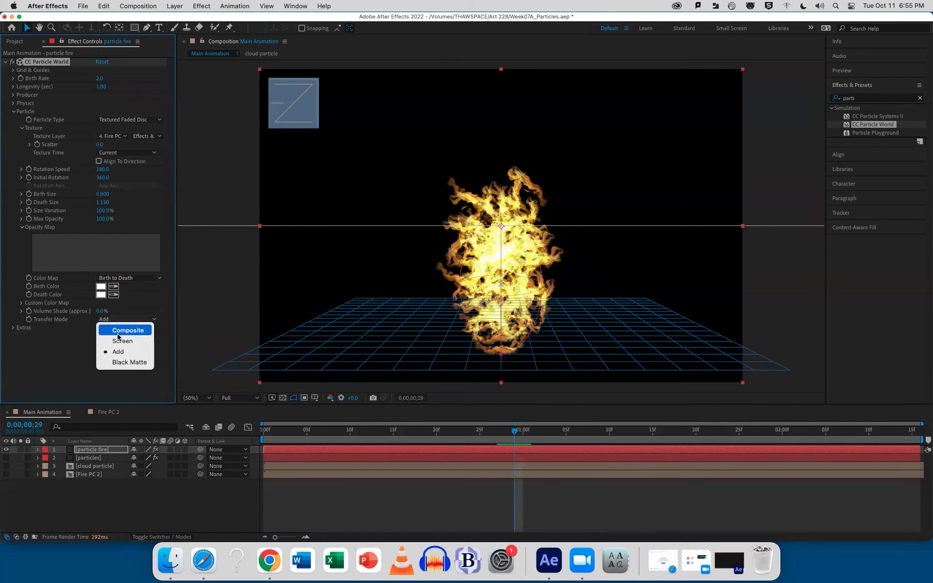
left_click(119, 341)
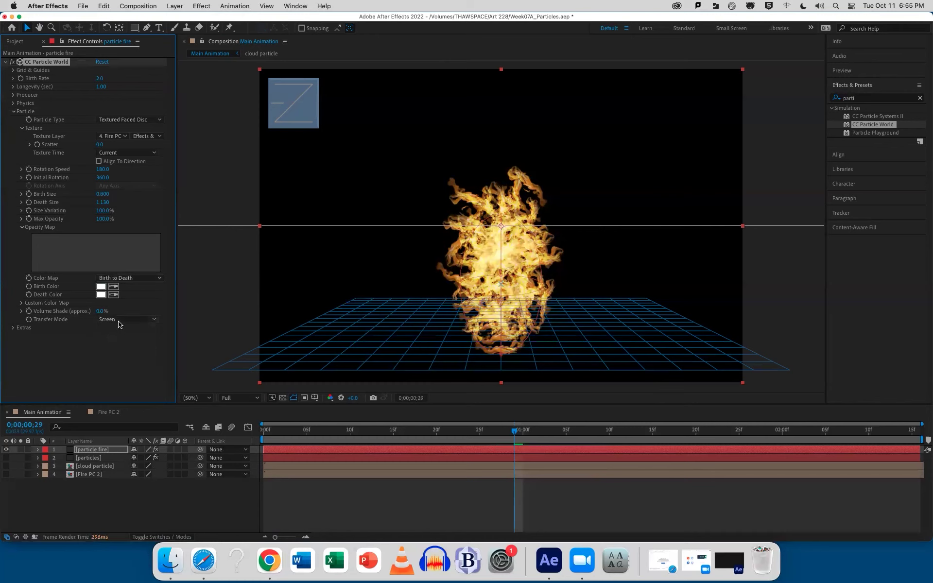
left_click(120, 320)
left_click(122, 348)
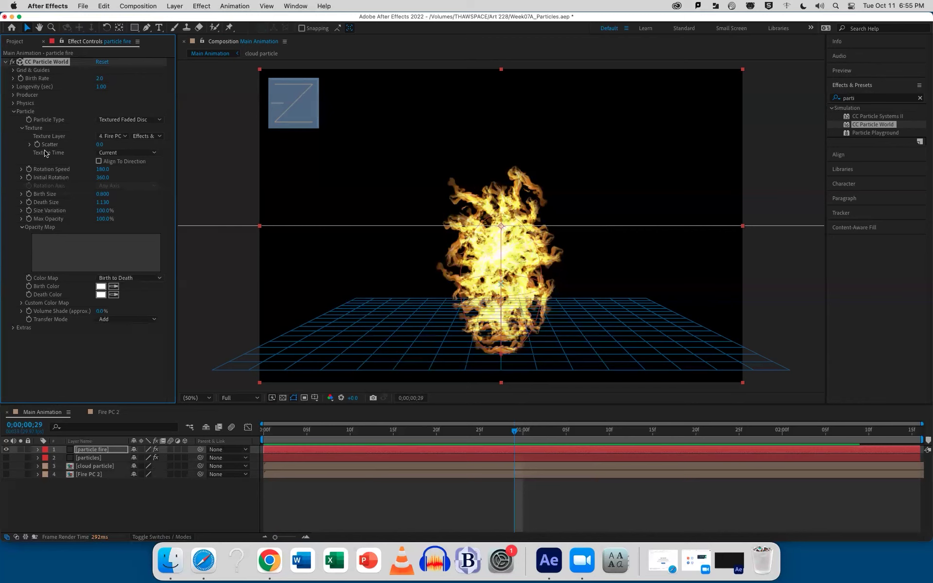
Set the Texture Time of the fire particles to Birth and scrub through the animation around one second
left_click(126, 154)
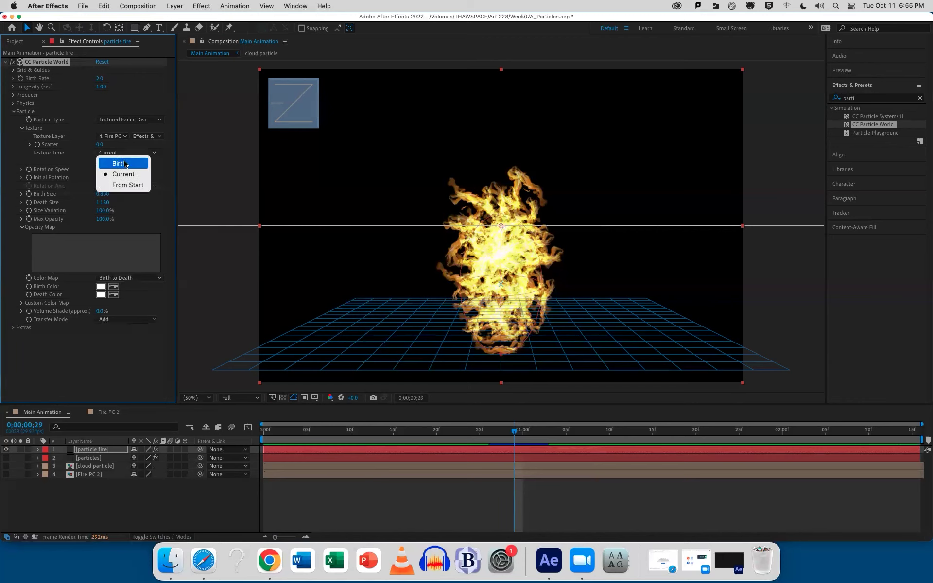
left_click(124, 164)
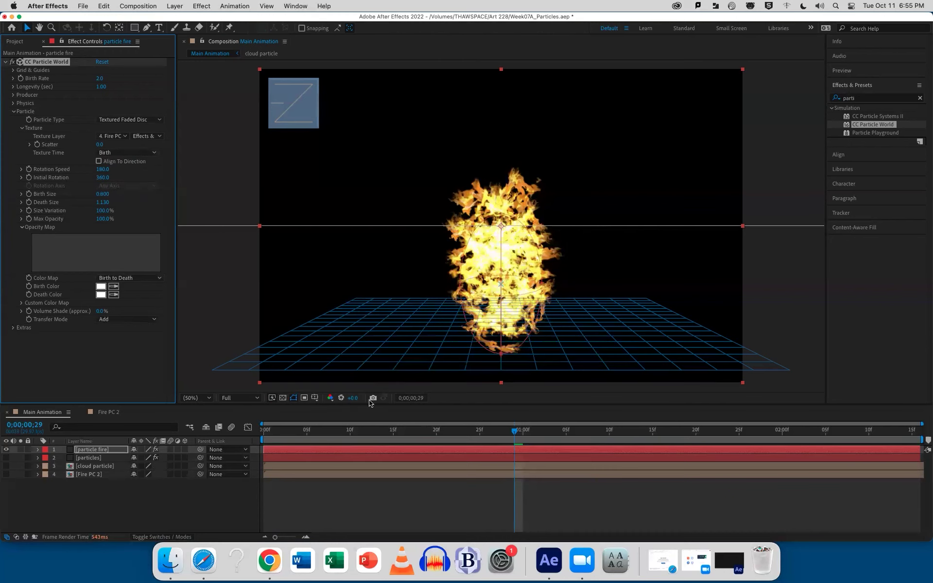
left_click_drag(351, 431, 548, 417)
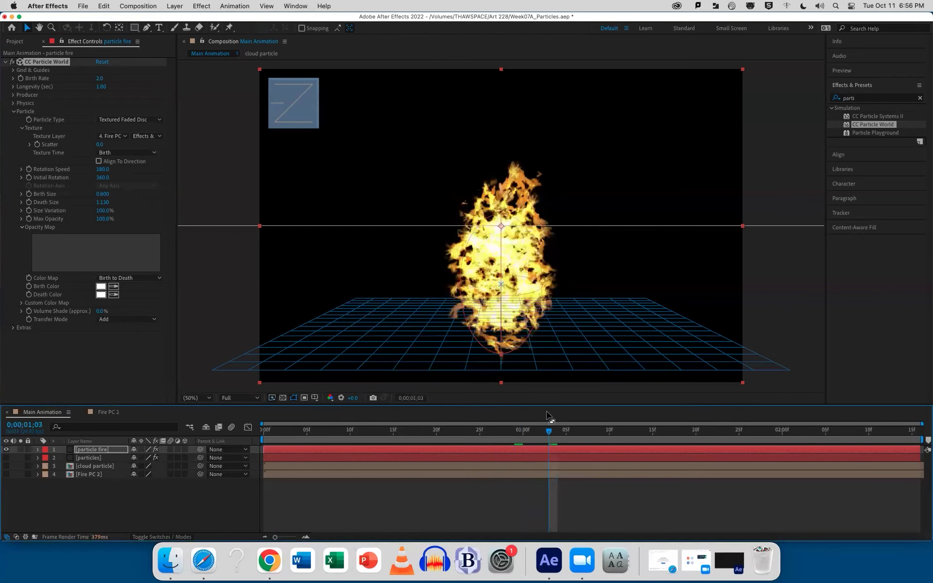
left_click_drag(493, 432, 523, 431)
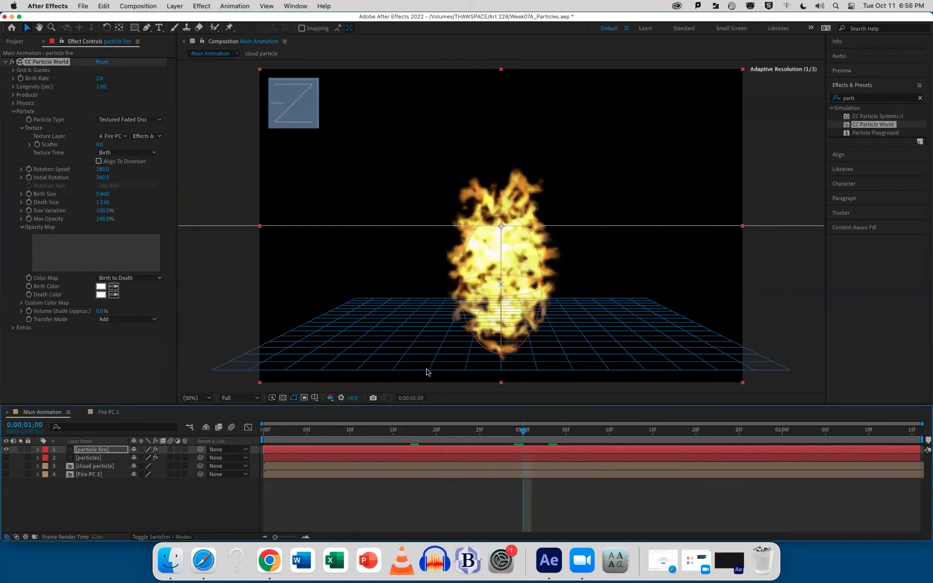
Try From Start as the fire particles' Texture Time and scrub the animation to 0;00;01;05
left_click(115, 153)
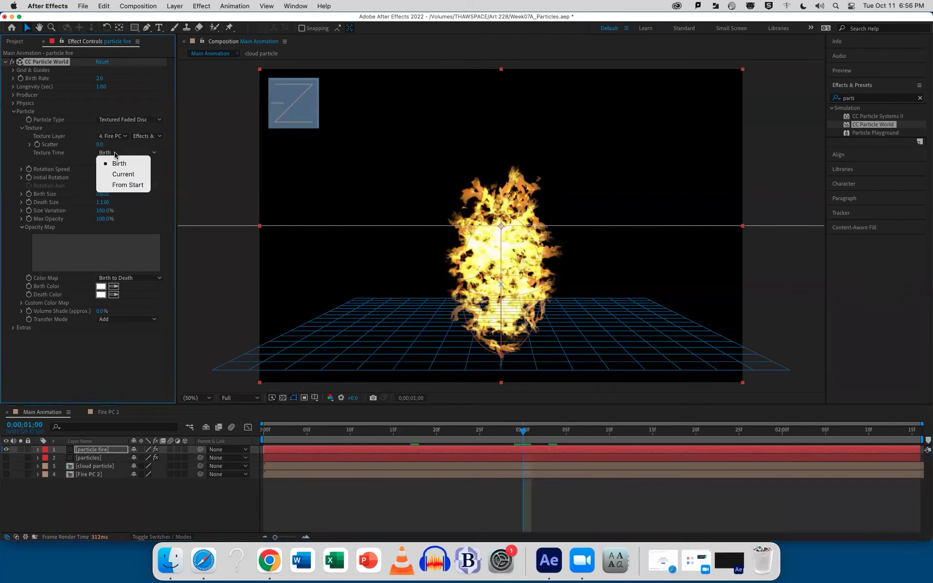
left_click(122, 185)
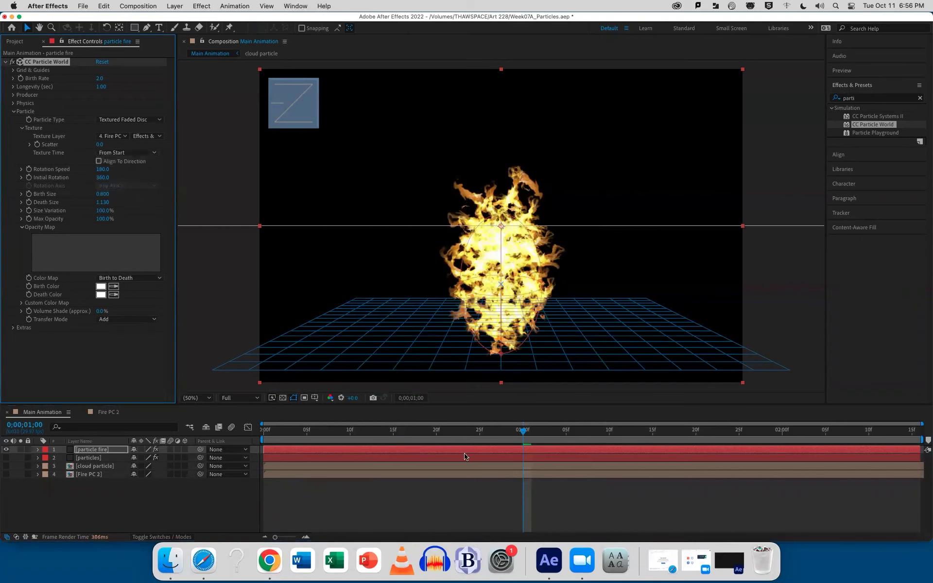
left_click_drag(520, 436, 566, 435)
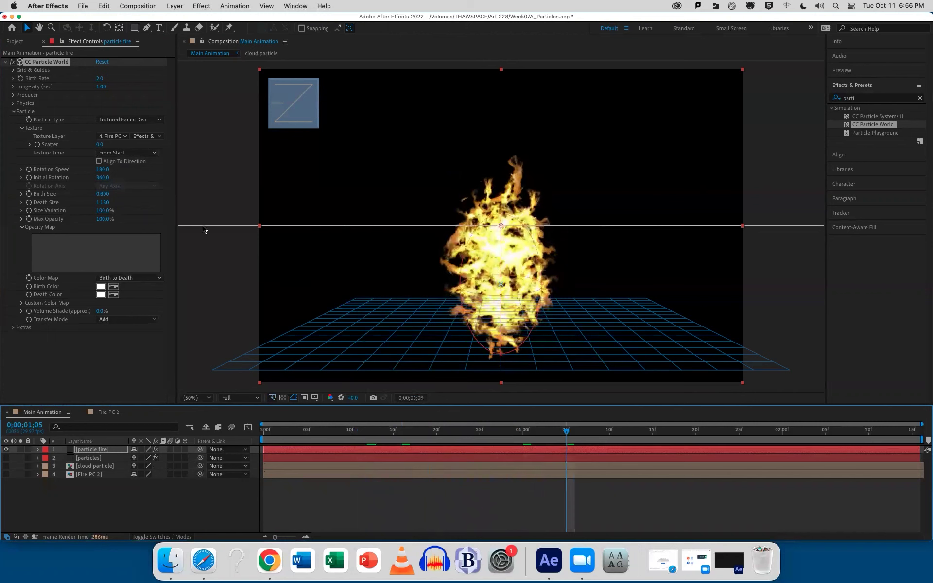
Switch the Texture Time to Birth, compare it with Current, and preview the animation with Current
left_click(125, 153)
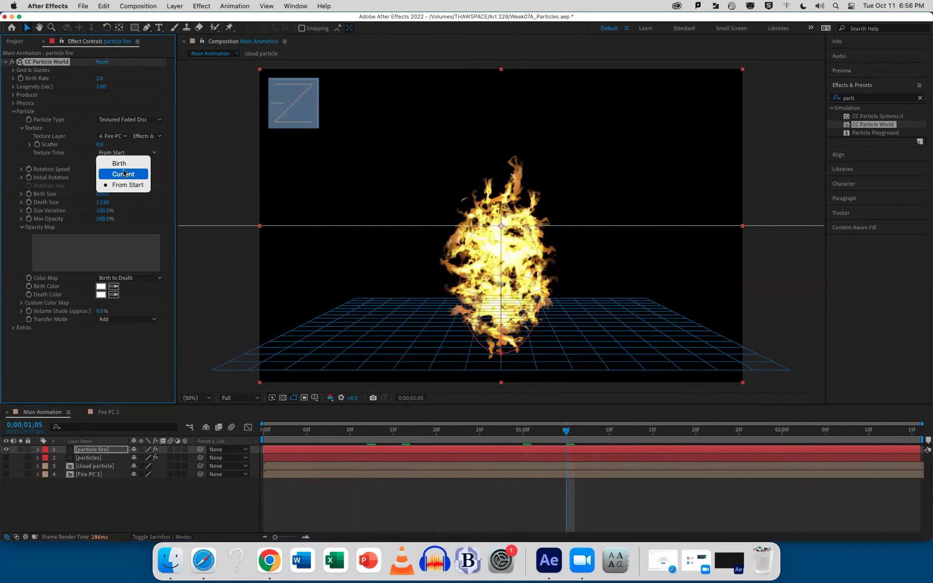
left_click(121, 163)
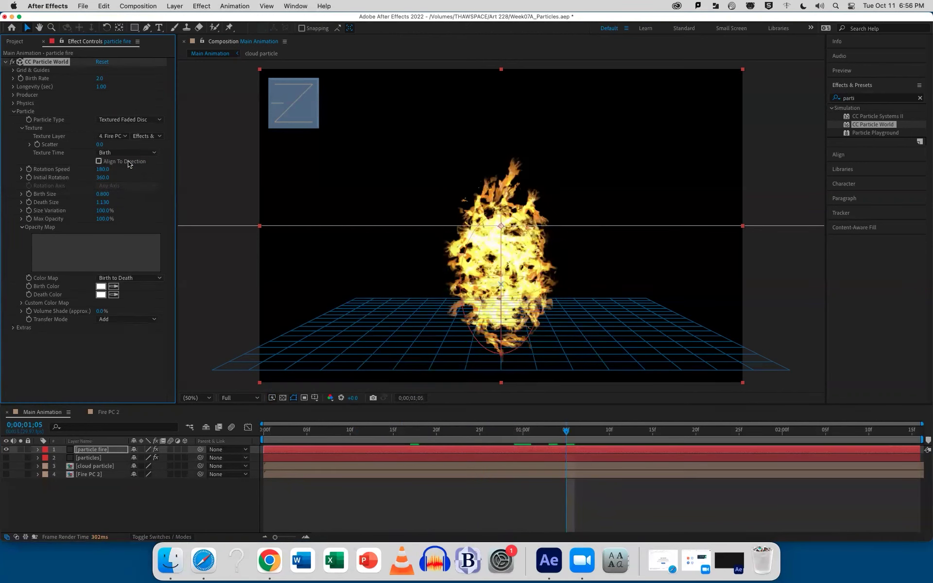
left_click(130, 154)
left_click(129, 177)
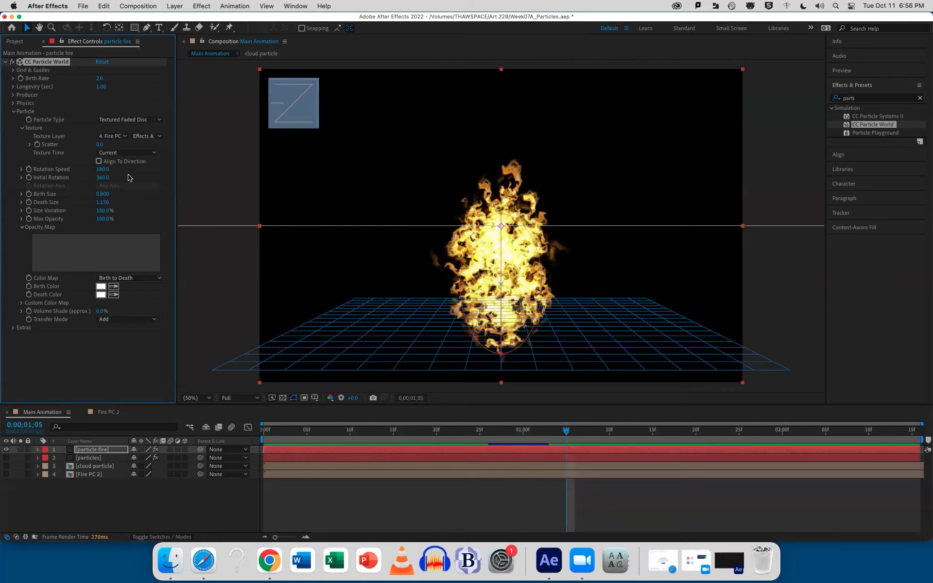
key("space")
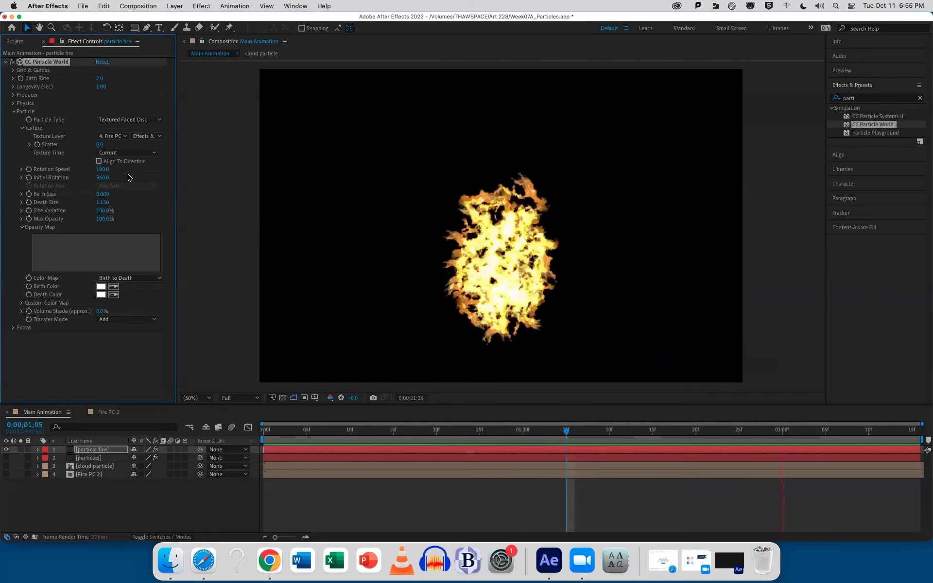
key("space")
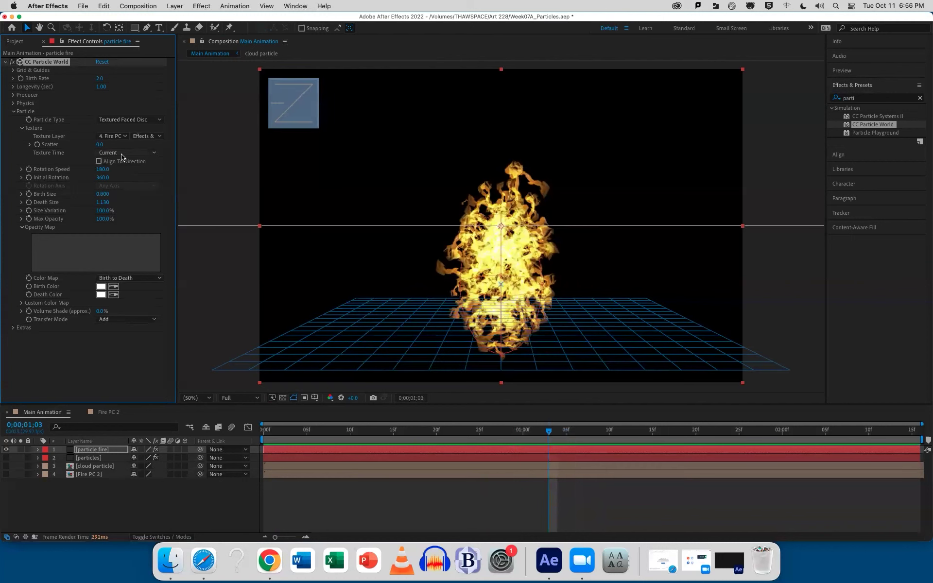
Set the fire particles' Texture Time back to Birth, preview the animation and scrub to 0;00;00;17
left_click(126, 153)
left_click(121, 165)
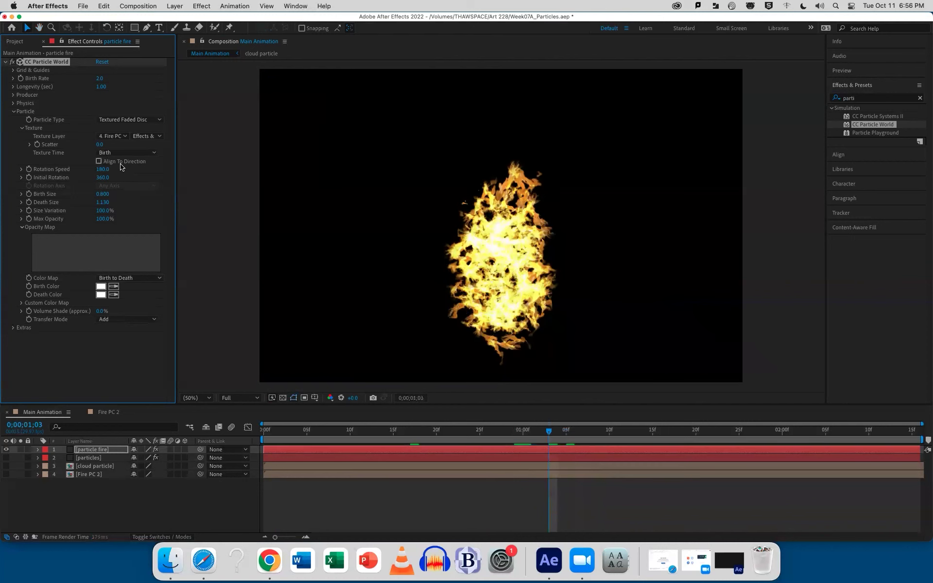
key("space")
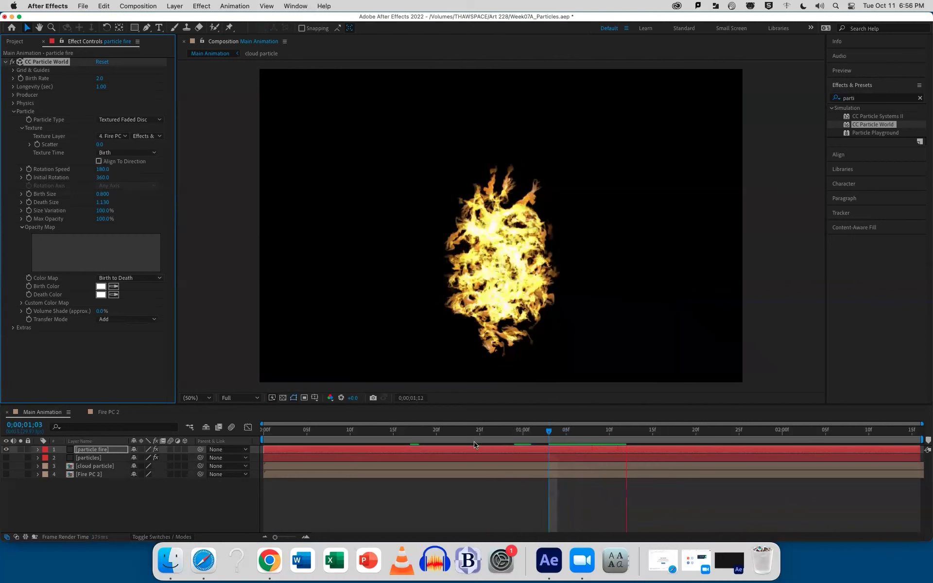
left_click_drag(483, 436, 410, 429)
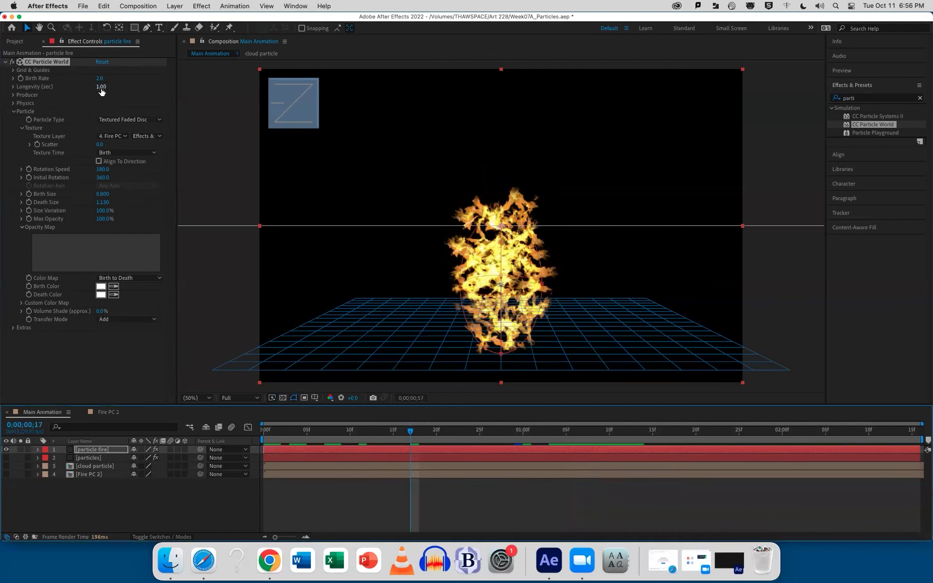
Set the particle fire's Birth Rate to 8.9 and Longevity to 6.48 seconds, and preview the animation from the start
left_click_drag(100, 78, 144, 85)
left_click_drag(204, 82, 360, 78)
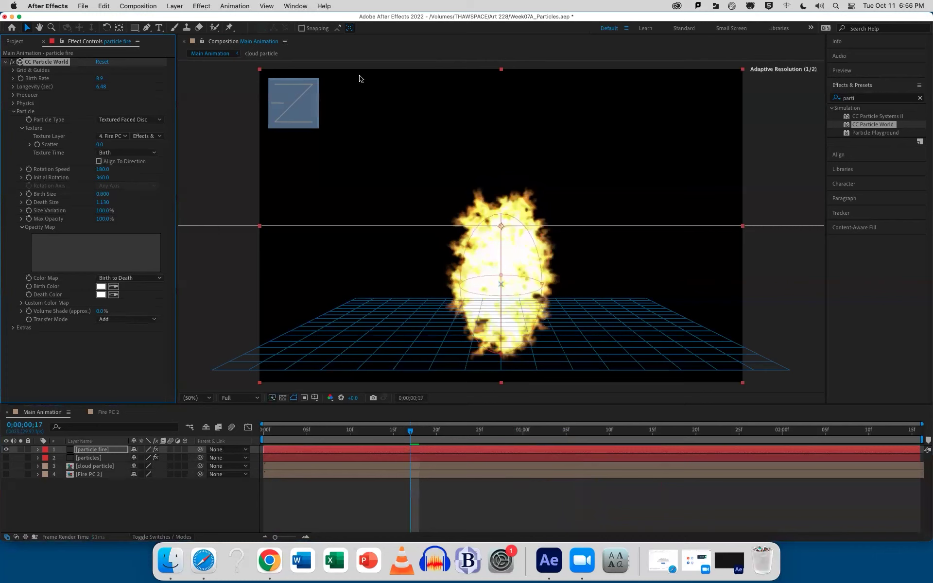
left_click(352, 484)
key("Home")
key("space")
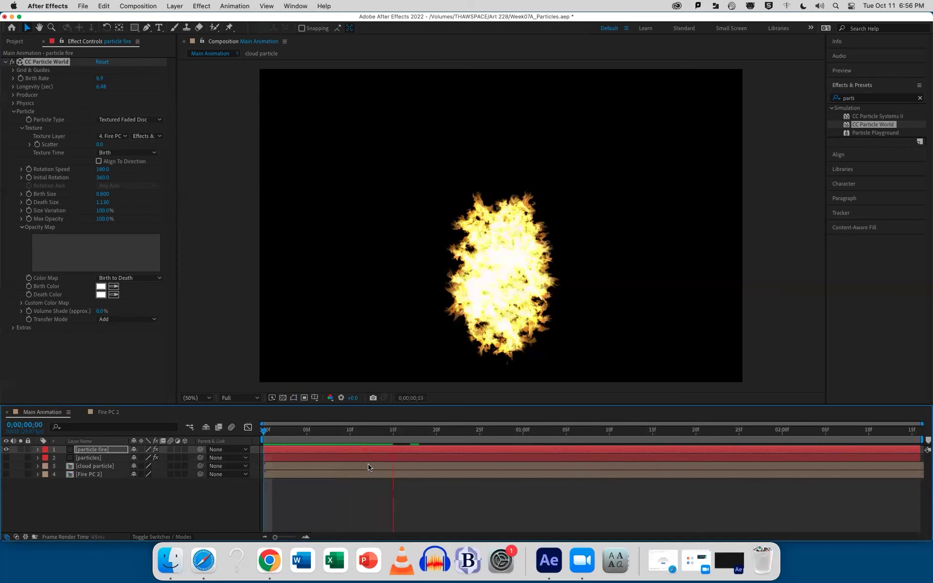
Scrub the animation to 0;00;01;10, preview the denser fire there, and deselect the layer to view it without the grid
left_click_drag(402, 432, 609, 417)
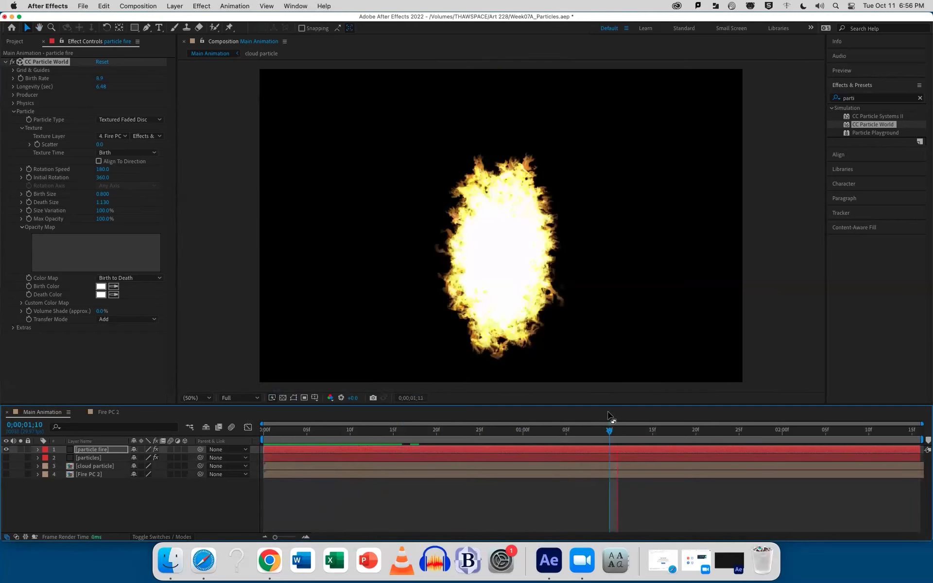
key("space")
key("space")
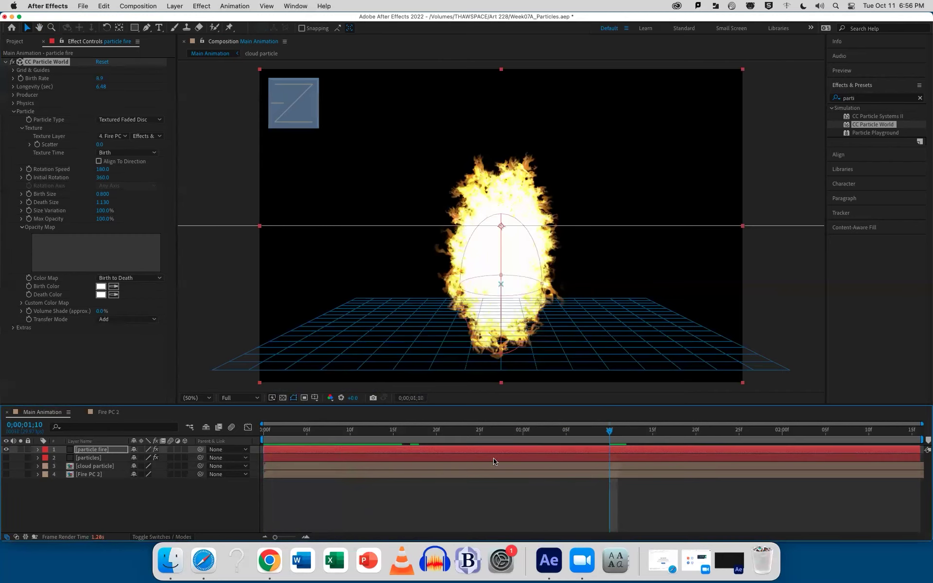
left_click(490, 496)
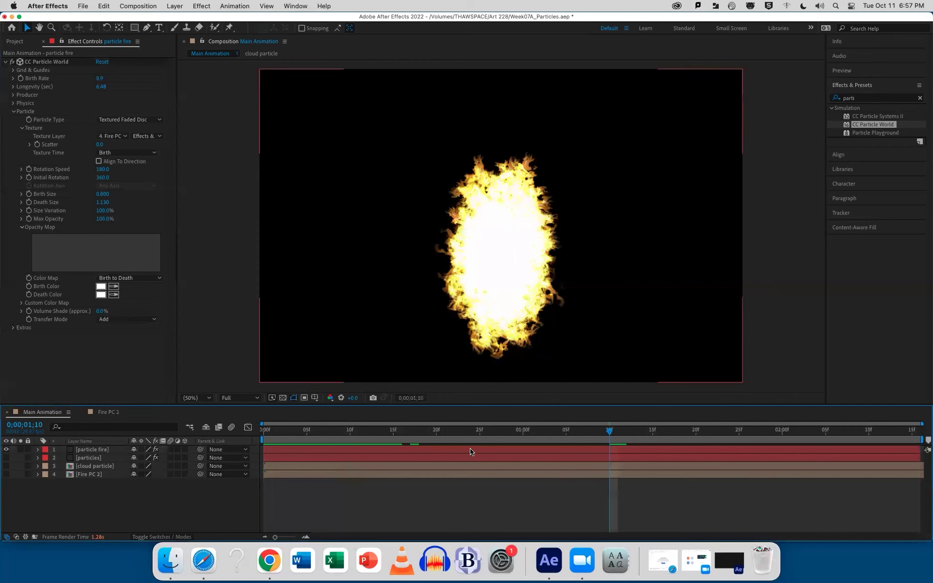
Reduce the particle fire's Max Opacity to 51%
left_click(470, 451)
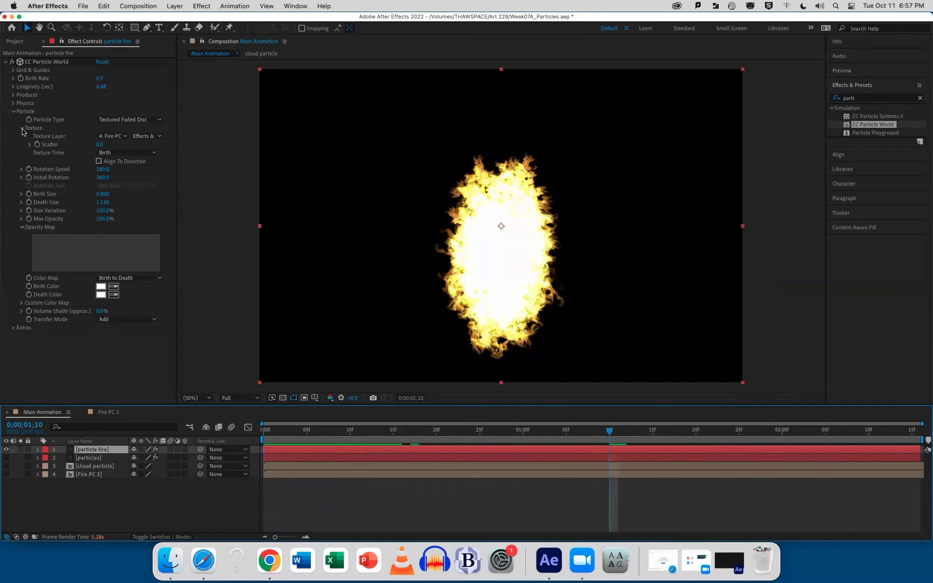
left_click(100, 219)
left_click_drag(101, 219, 87, 228)
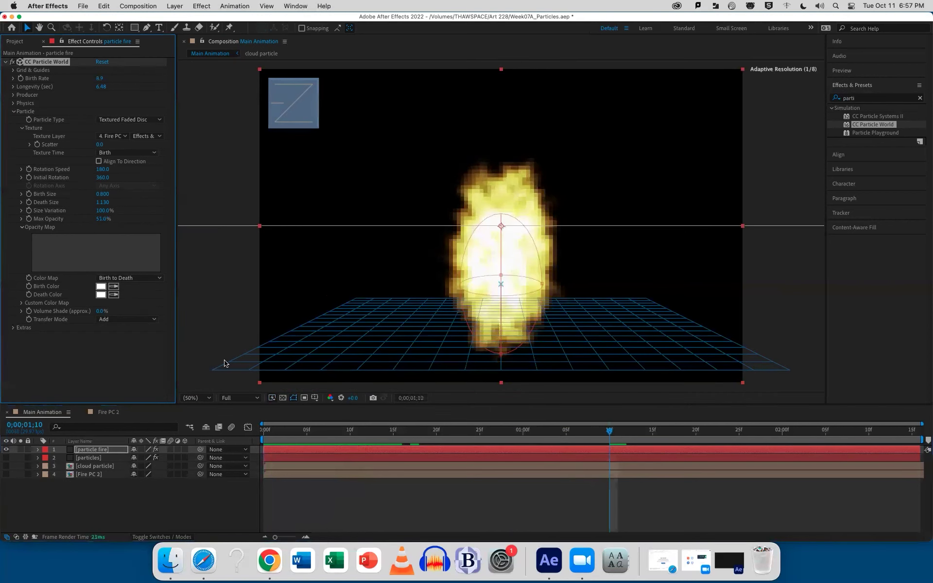
left_click(366, 494)
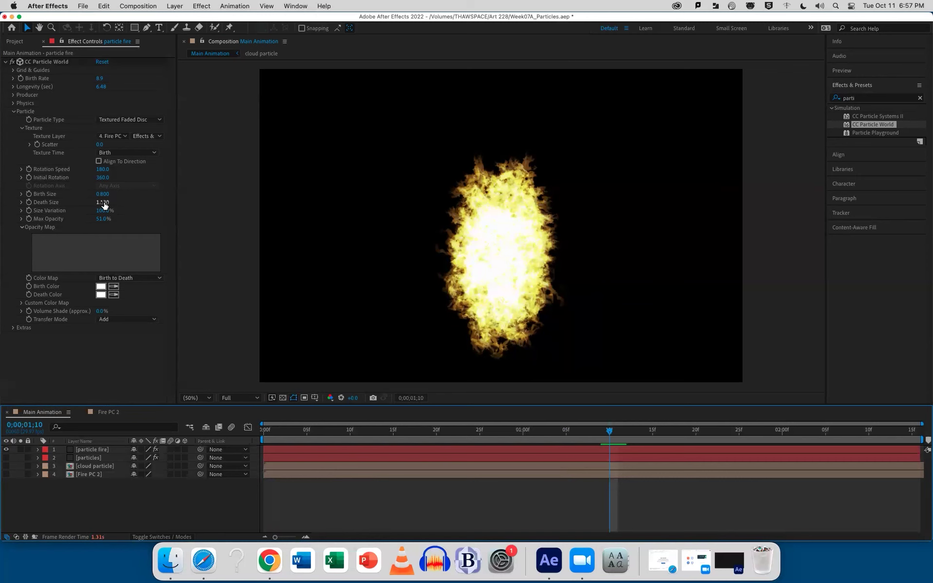
Set the fire particles' Death Size to 0.270 and check the flames up to 0;00;01;26
left_click_drag(104, 204, 98, 208)
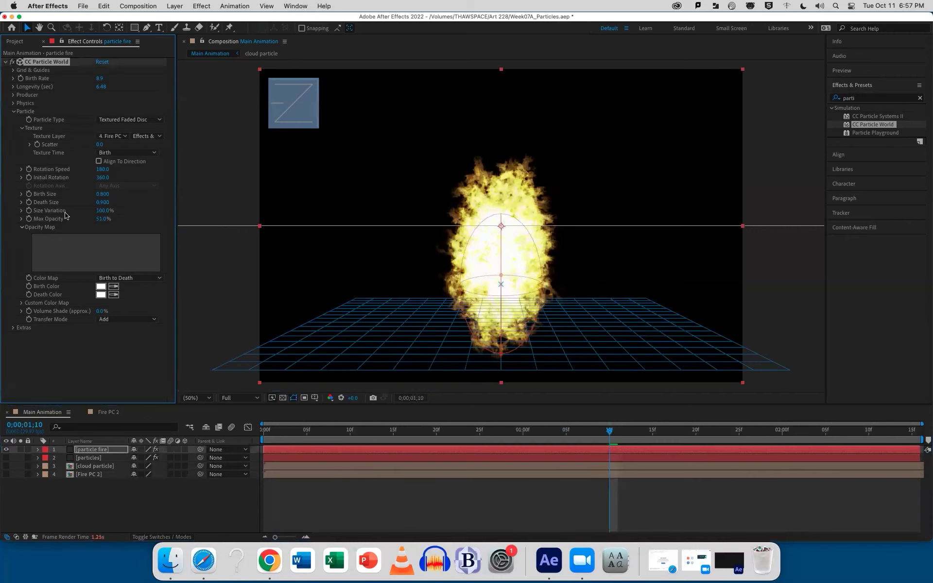
left_click_drag(94, 205, 118, 235)
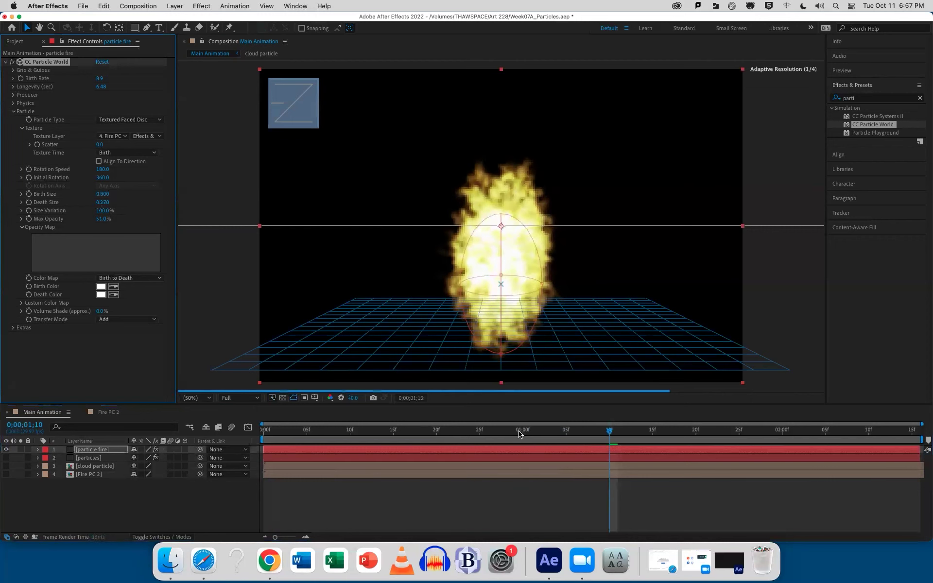
left_click(635, 431)
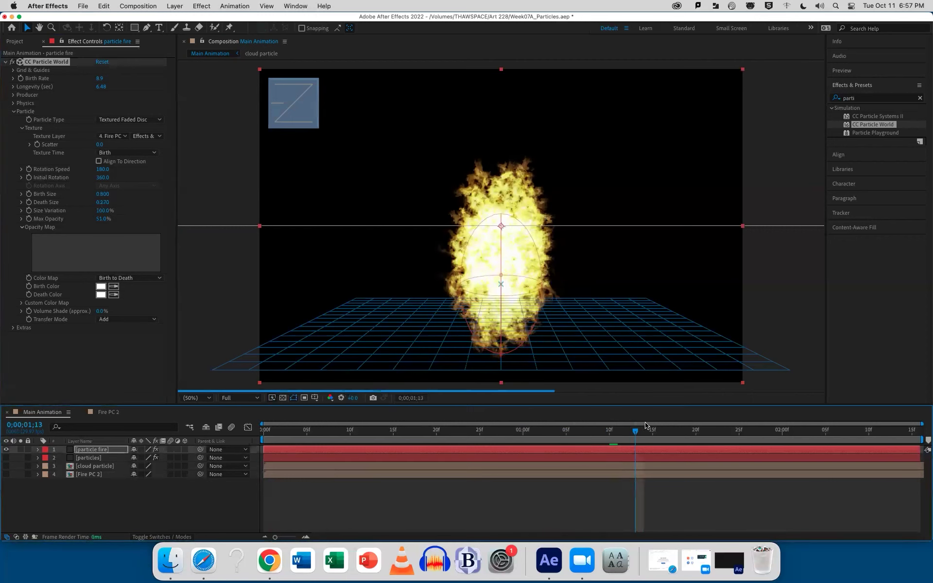
left_click_drag(646, 427, 748, 428)
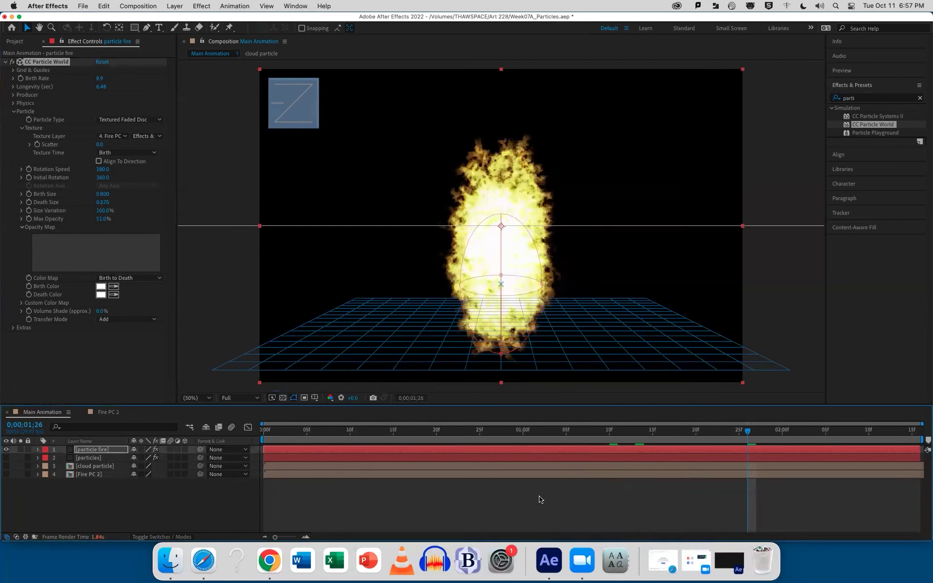
left_click(505, 502)
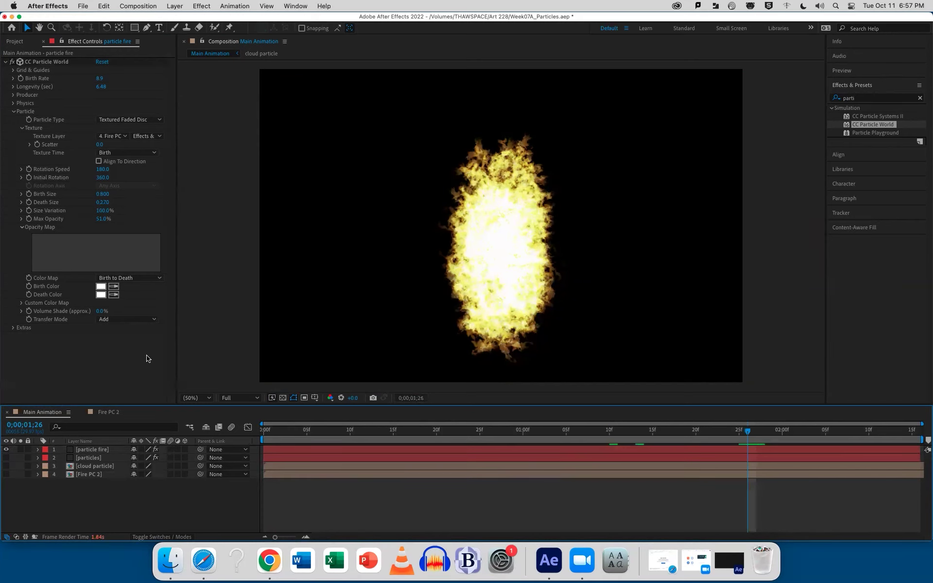
Collapse the Particle settings, look into the Fire PC 2 composition, and return to Main Animation
left_click(13, 112)
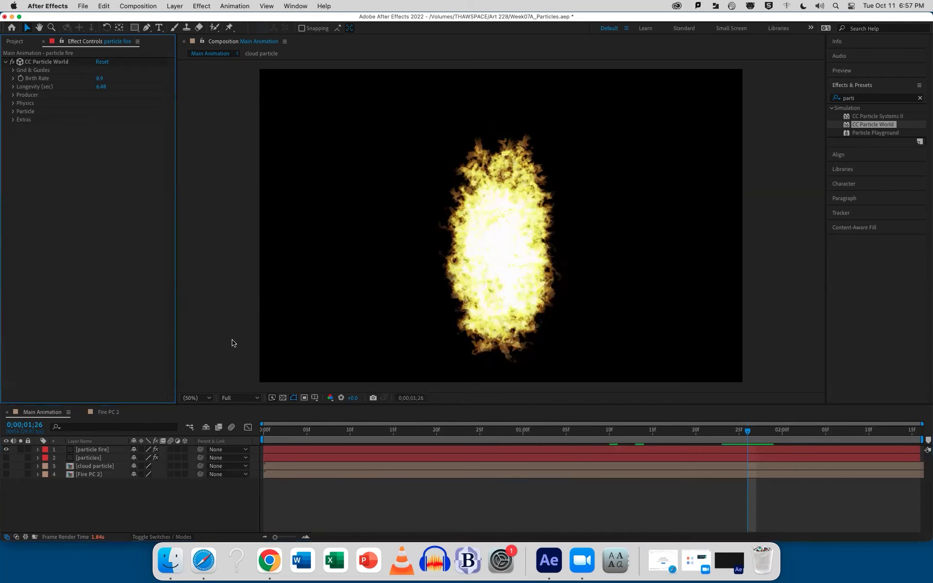
double_click(99, 474)
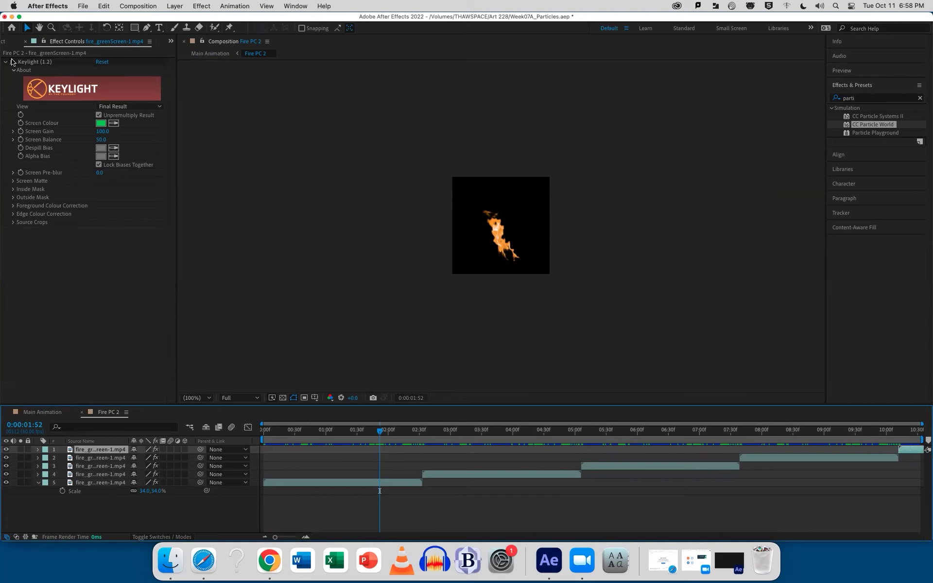
left_click(50, 412)
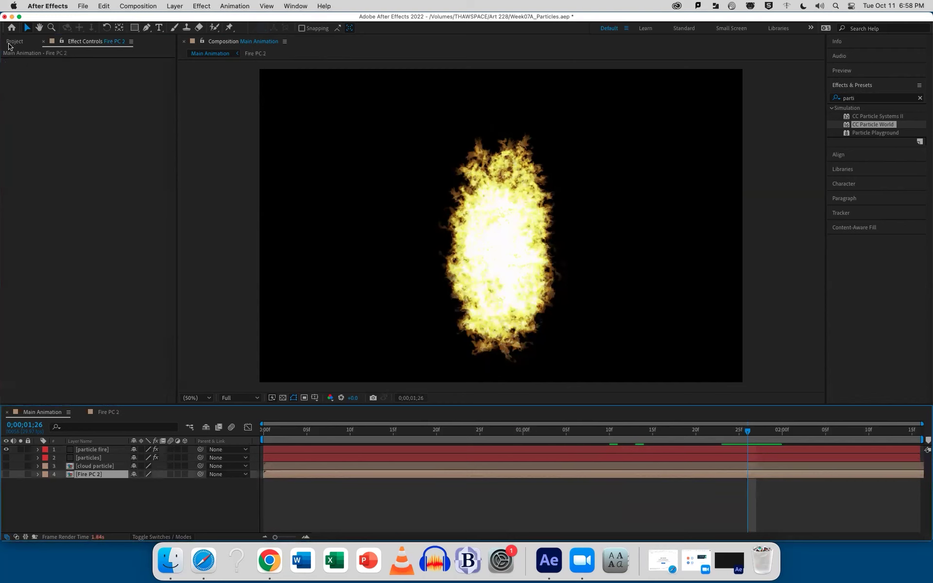
Add the krispy-kreme-dougnuts composition as the lowest layer, scale it to 229%, and scrub the animation to 0;00;01;04
left_click(12, 42)
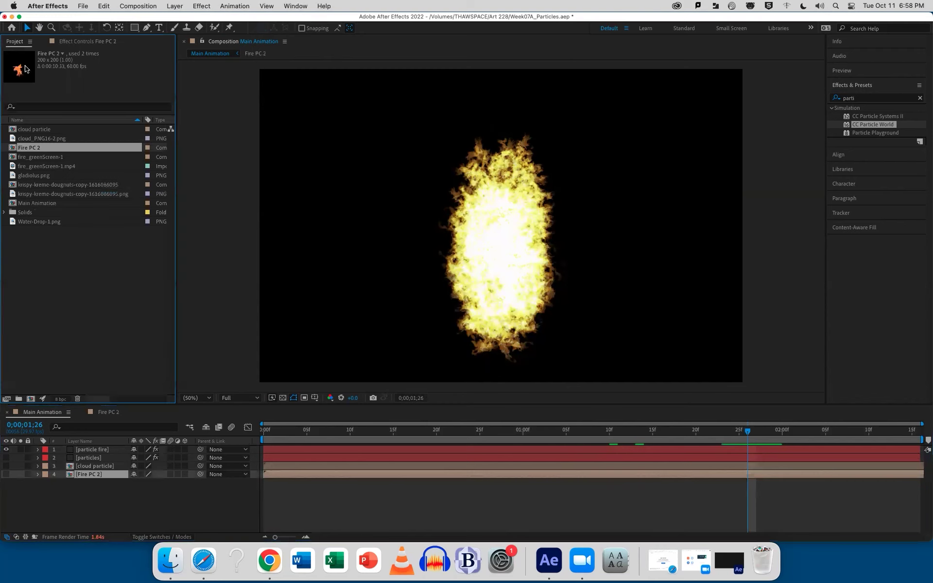
left_click(43, 186)
left_click_drag(54, 188, 90, 490)
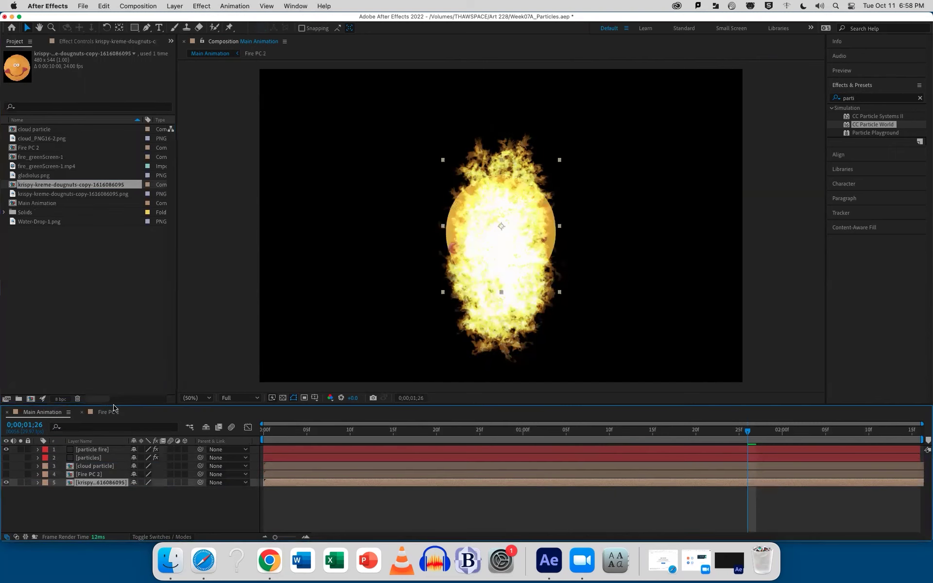
key("s")
left_click_drag(158, 492, 210, 475)
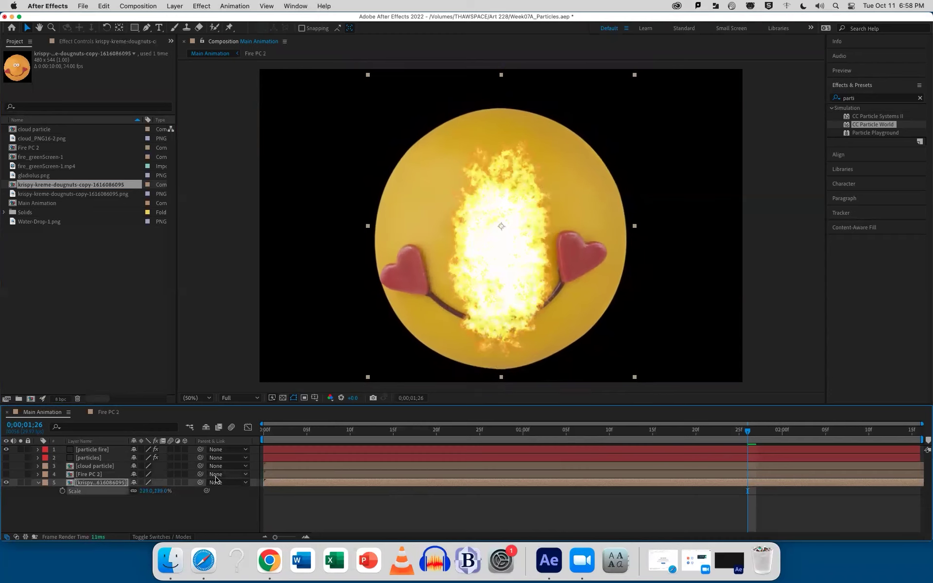
left_click_drag(297, 429, 558, 430)
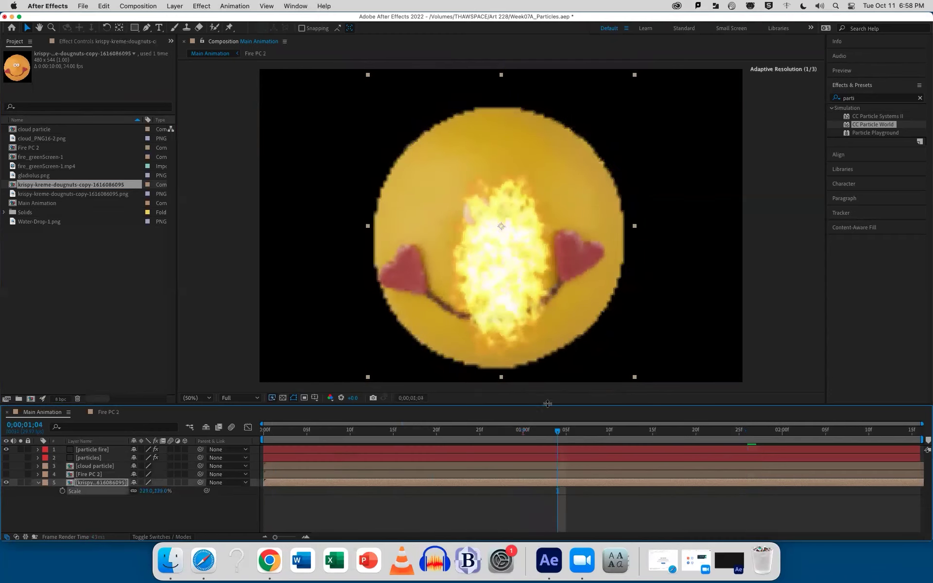
Duplicate the particle fire layer and apply the Hue/Saturation effect to the upper copy
left_click(93, 451)
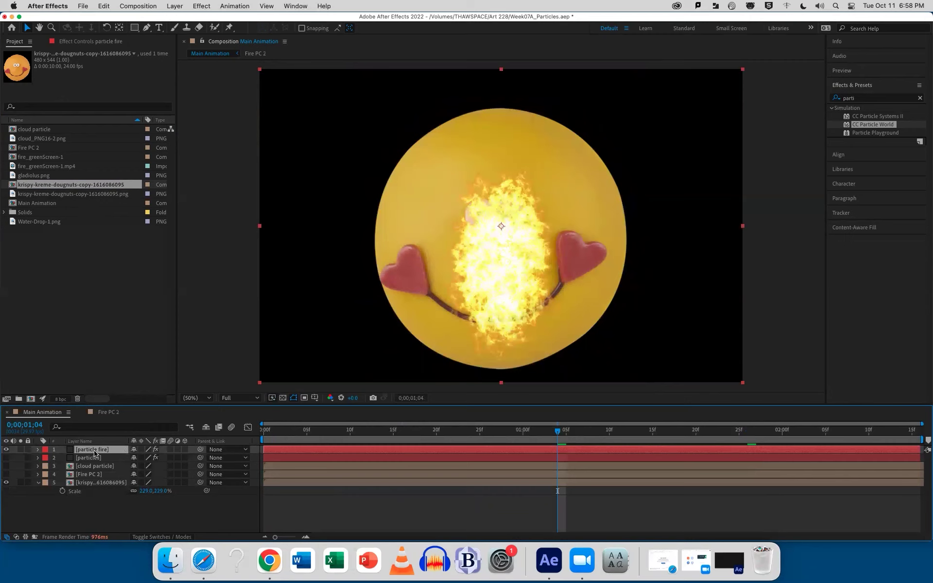
key("super+d")
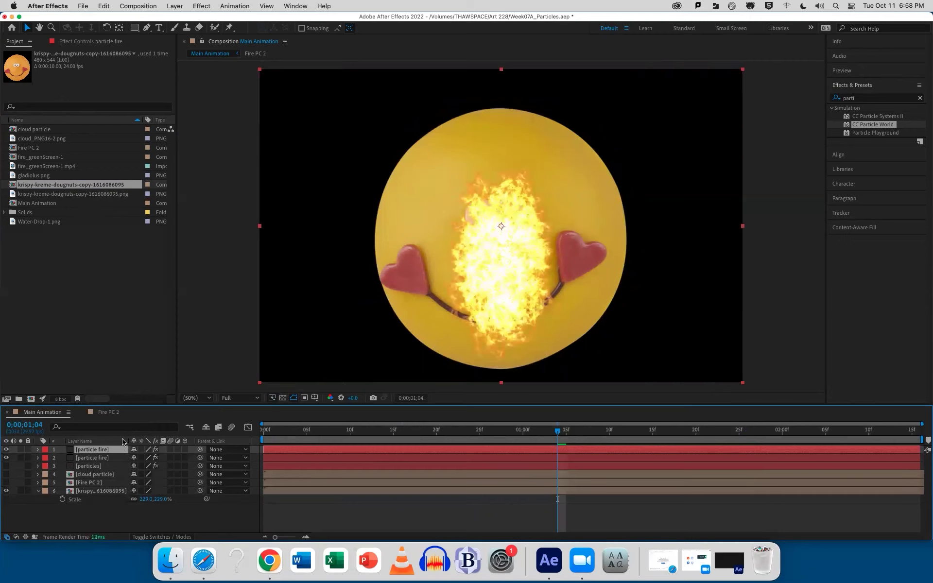
left_click(849, 99)
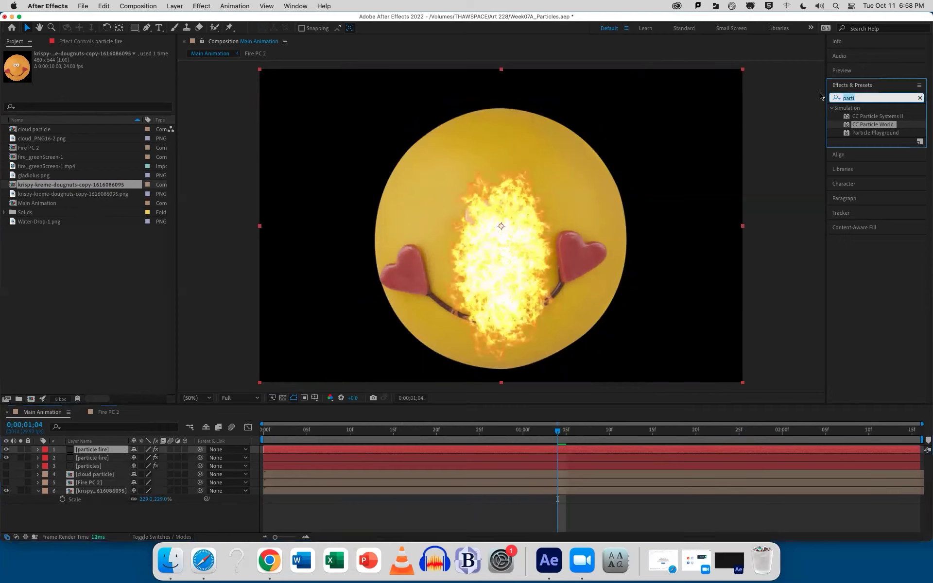
type("hue")
left_click_drag(879, 150, 560, 447)
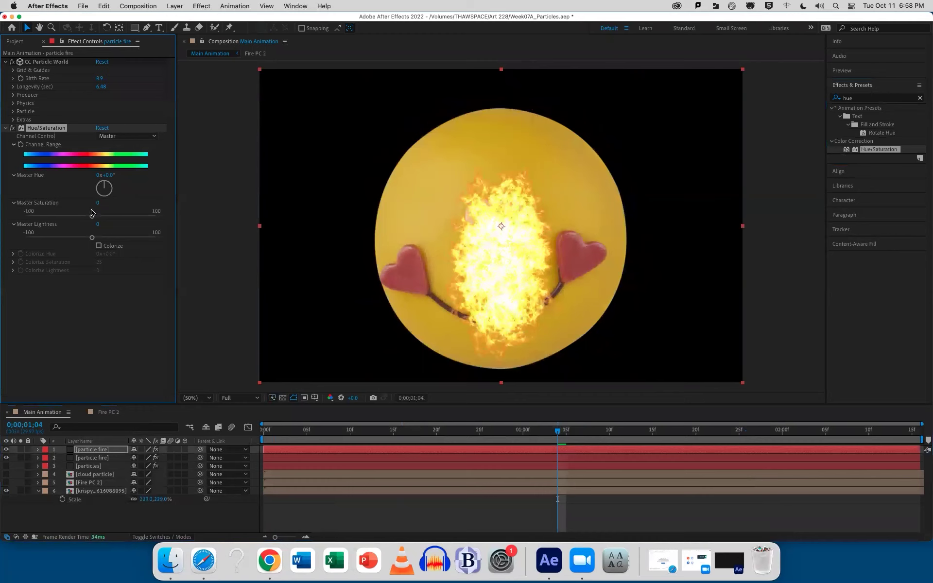
Set the upper fire copy's Master Saturation to -100 and collapse both of its effects
left_click_drag(97, 204, 4, 207)
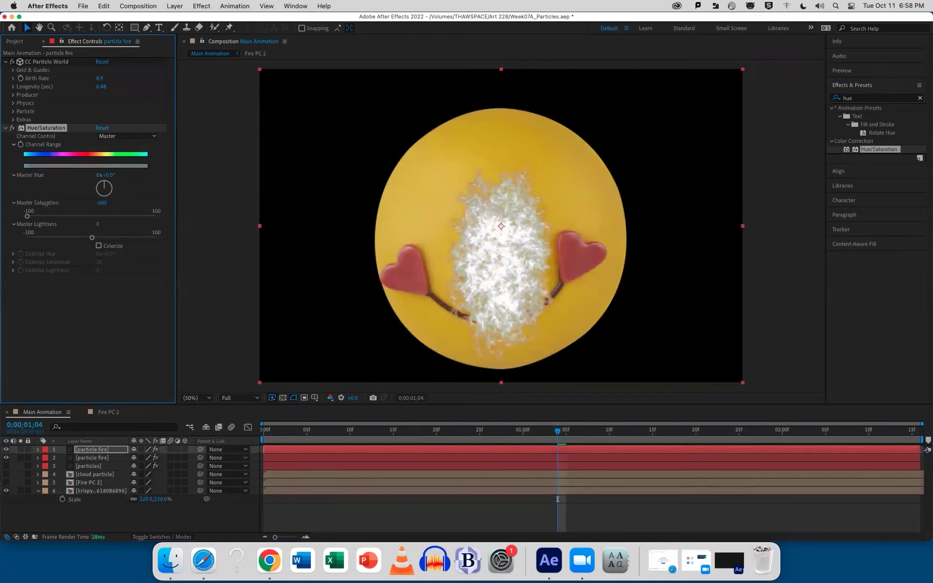
left_click(5, 62)
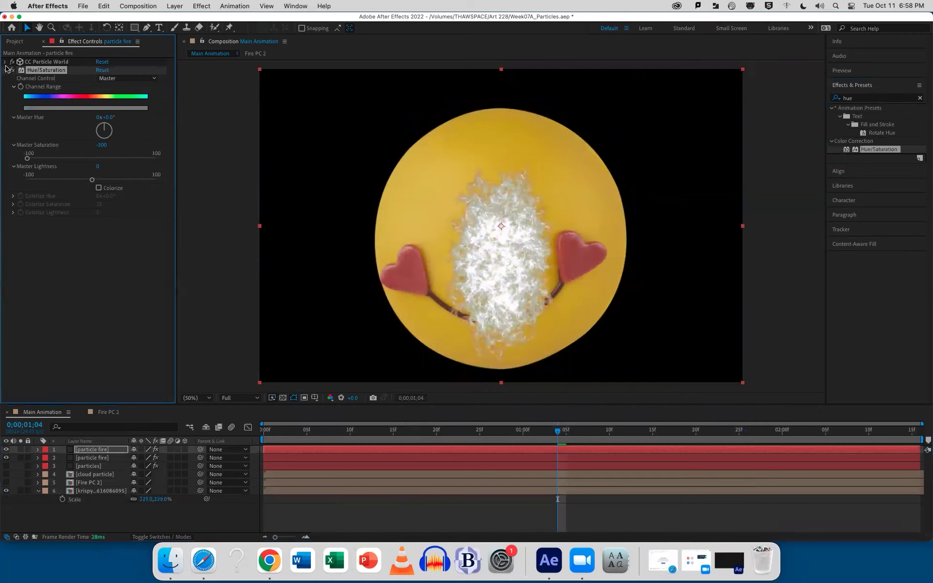
left_click(6, 71)
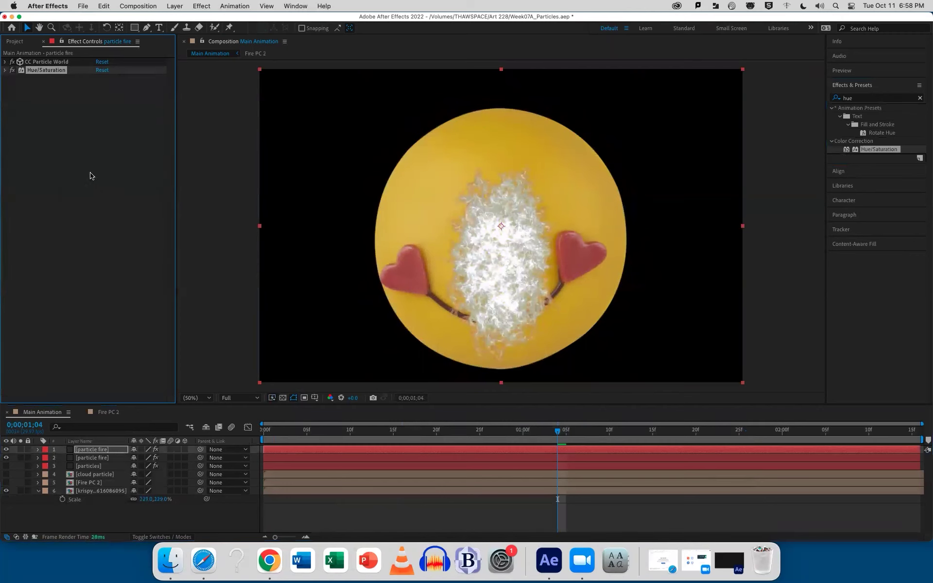
Pre-compose the desaturated fire layer as "displacemt map", moving all attributes into the new composition, and hide the resulting layer
right_click(103, 450)
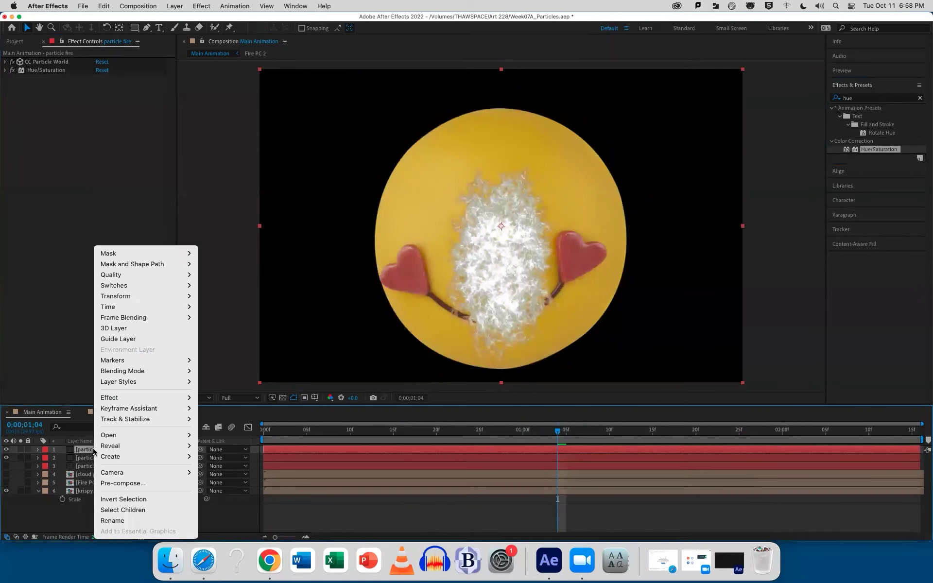
left_click(117, 484)
type("displacemt map")
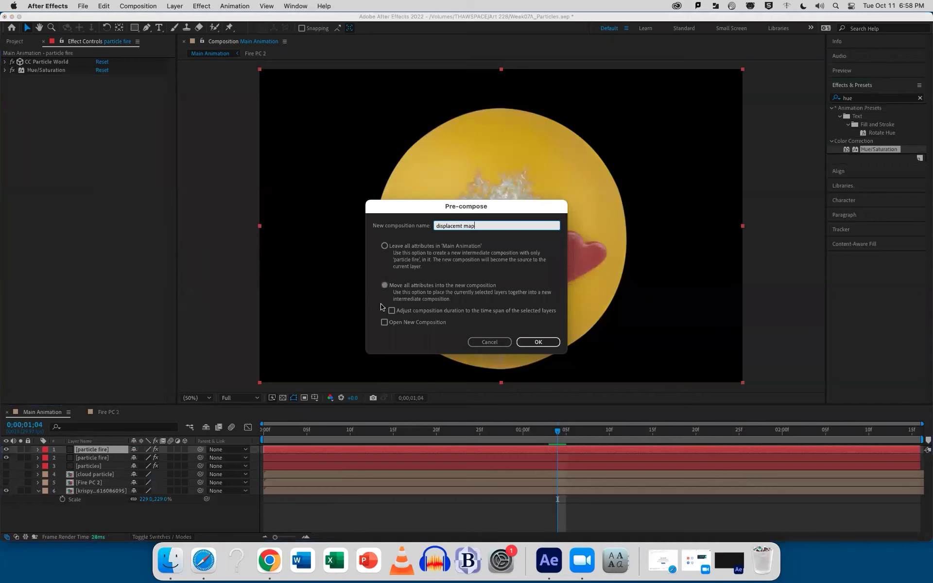
left_click(393, 288)
left_click(537, 341)
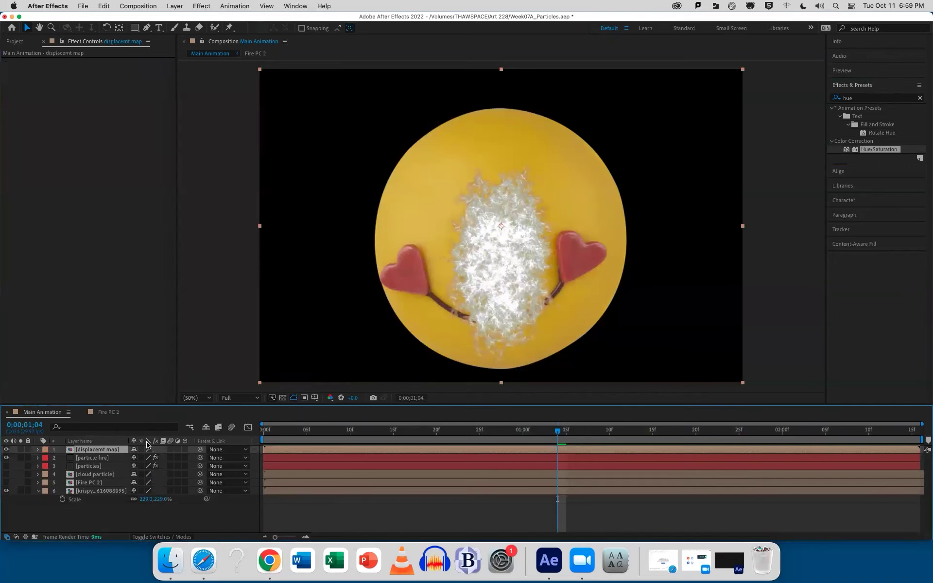
left_click(7, 449)
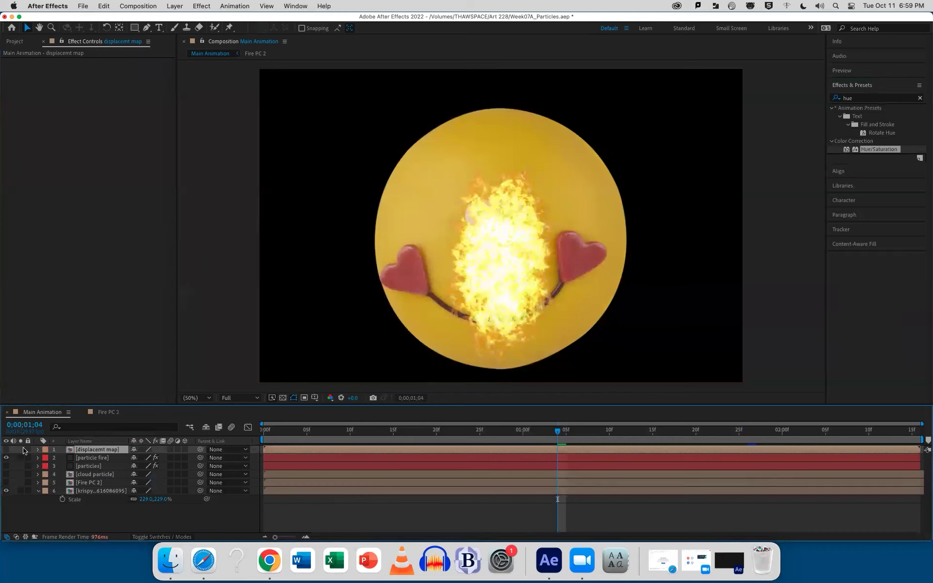
Apply the Displacement Map effect to the krispy-kreme doughnut layer
left_click(88, 492)
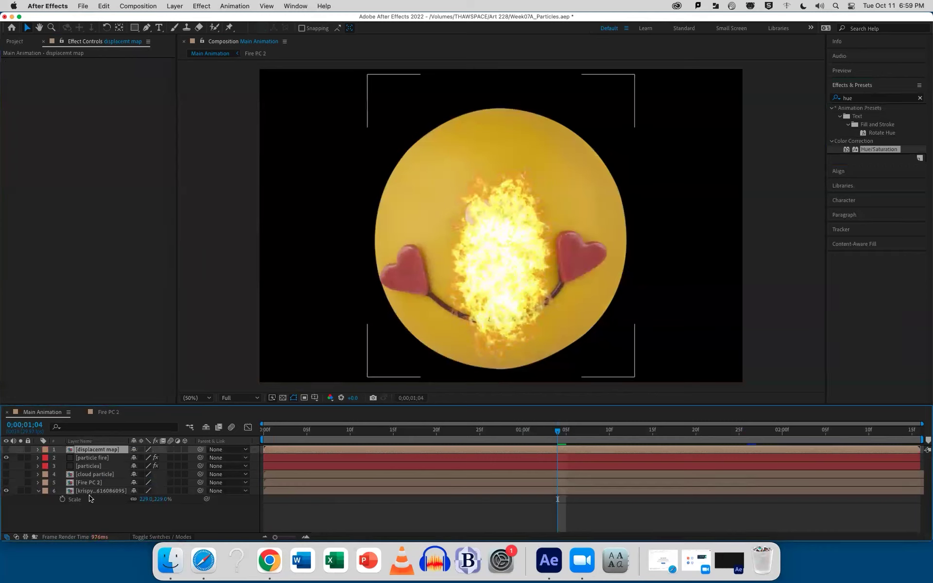
left_click(91, 493)
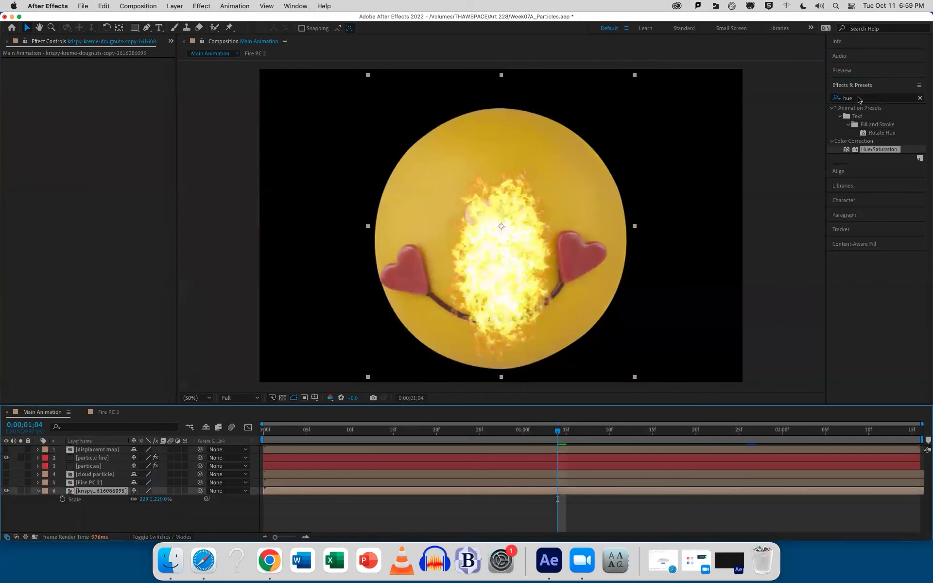
left_click(835, 98)
type("displac")
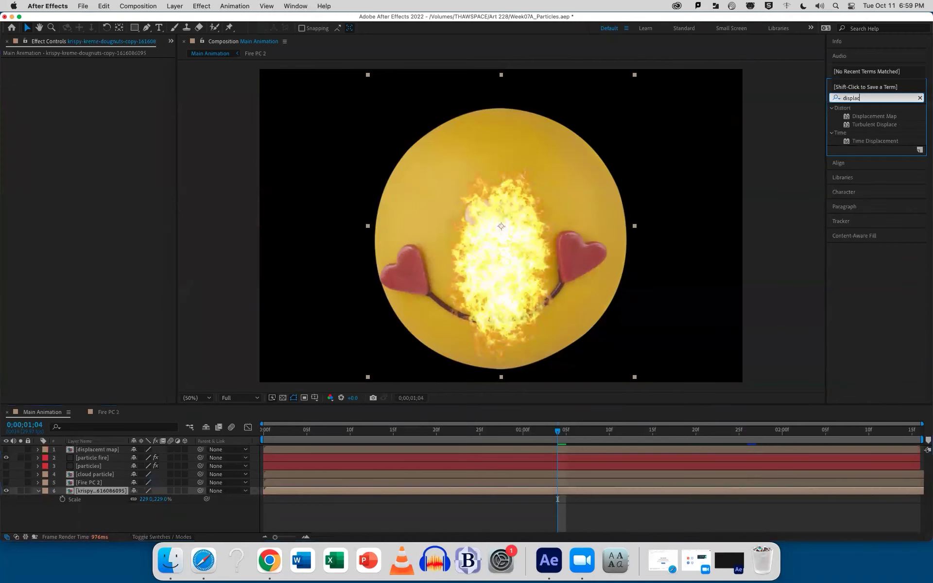
left_click_drag(879, 119, 448, 490)
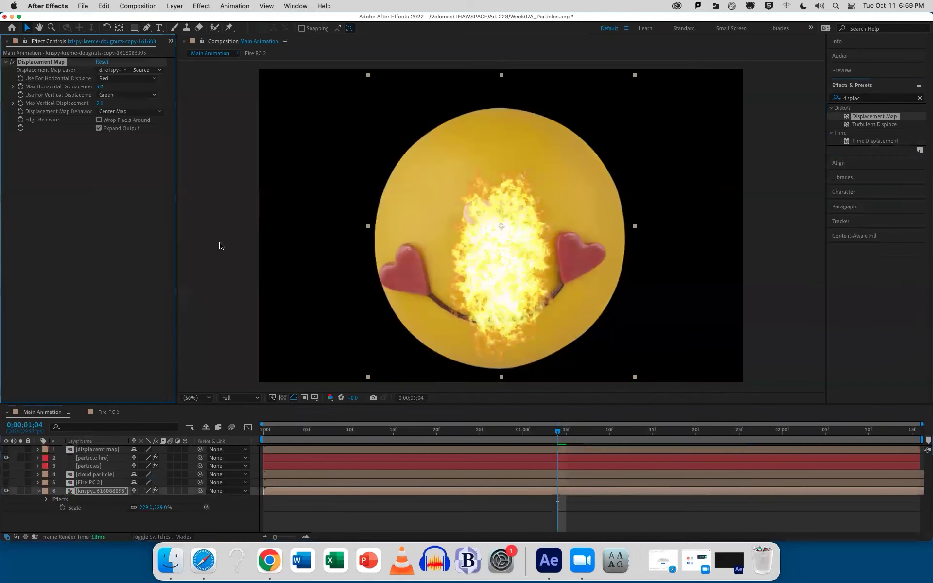
Use the displacemt map layer with Effects & Masks as the displacement source, with 22 maximum horizontal and 46 maximum vertical displacement
left_click(113, 71)
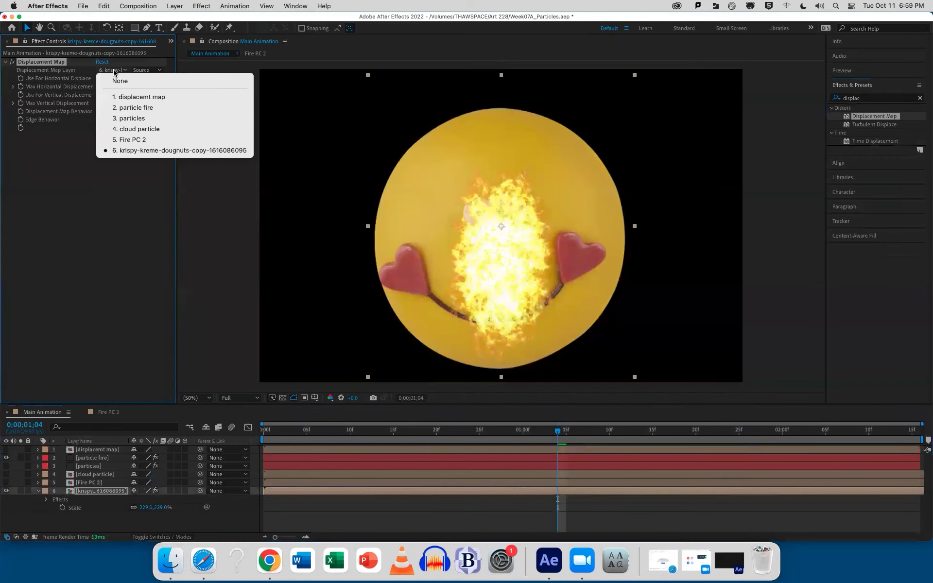
left_click(123, 98)
left_click(142, 71)
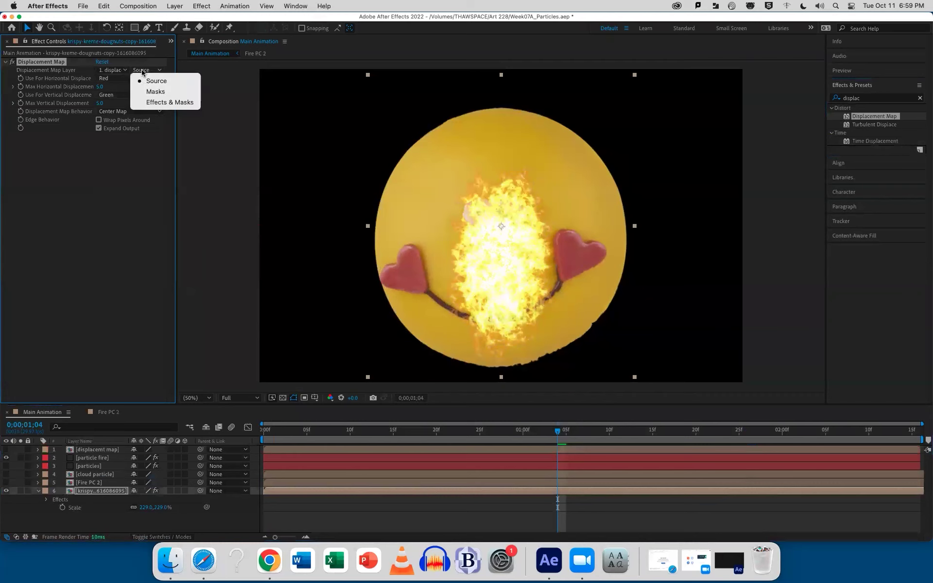
left_click(170, 102)
left_click_drag(101, 87, 117, 100)
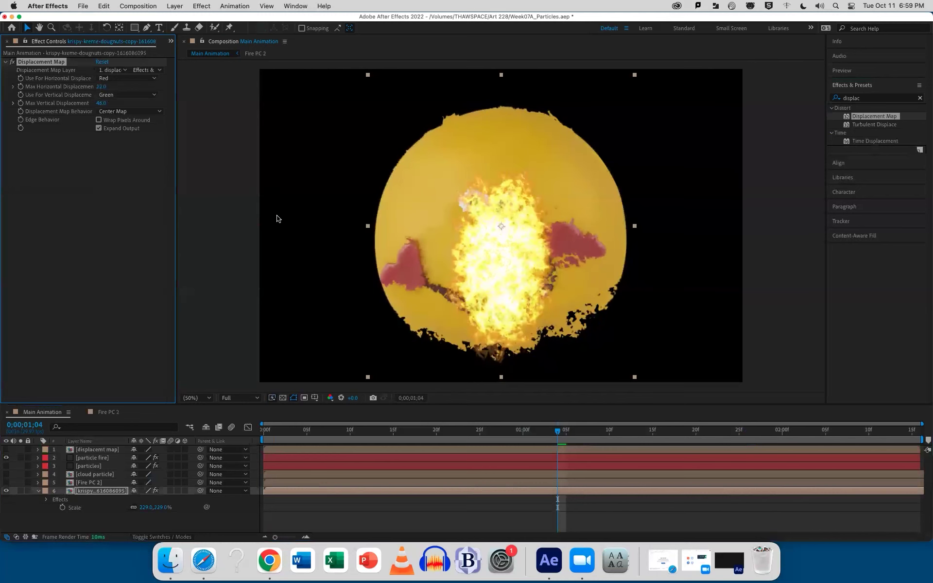
Preview the distortion around the one-second mark and reduce the Max Horizontal Displacement to 10
left_click(398, 502)
key("space")
left_click_drag(549, 427, 523, 429)
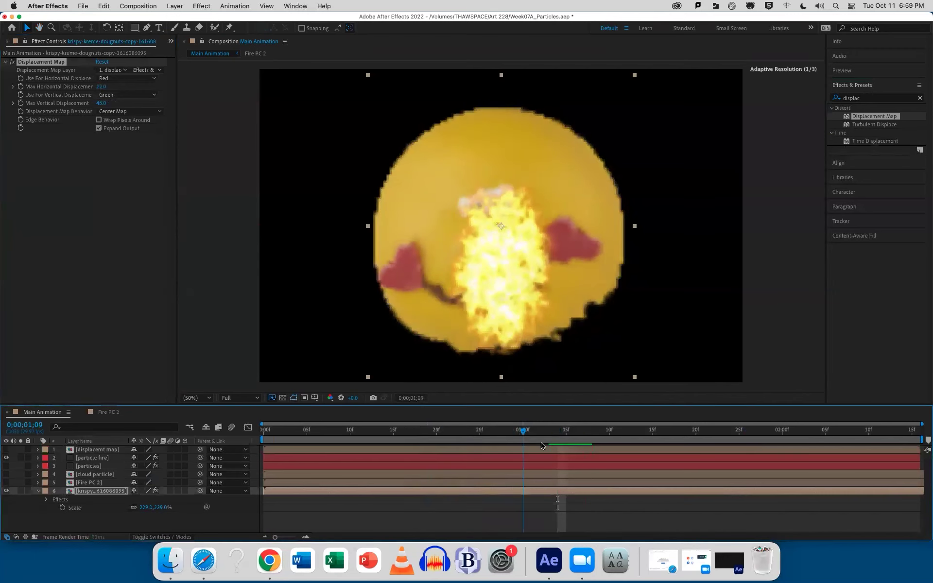
key("space")
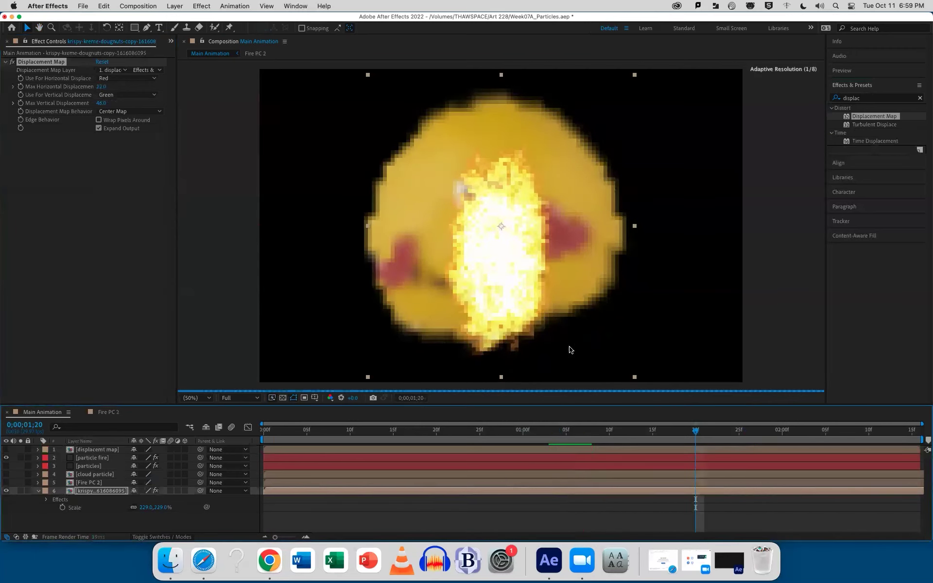
left_click_drag(100, 87, 112, 87)
left_click_drag(97, 90, 99, 89)
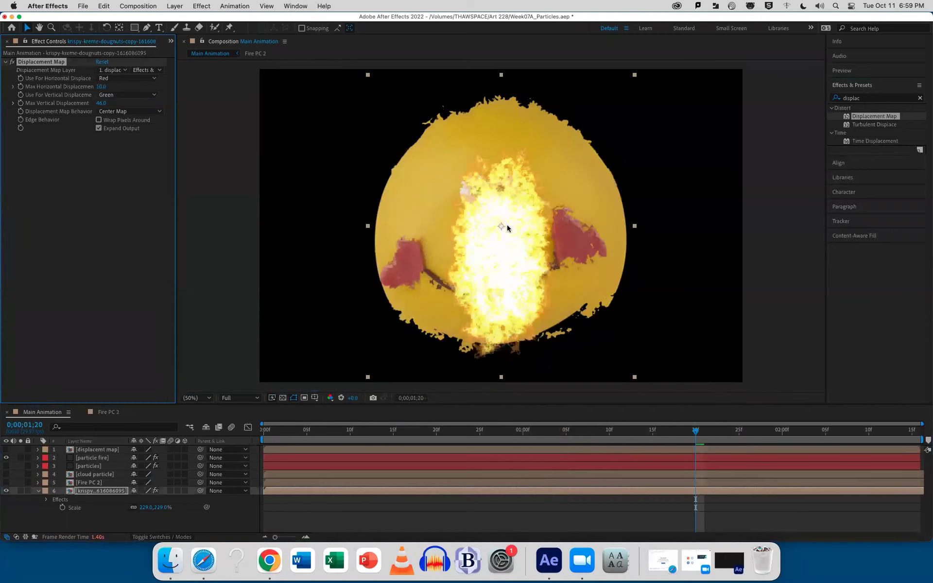
Hide the particle fire layer to inspect the doughnut distortion at 0;00;01;03, show it again and save the project
left_click(6, 458)
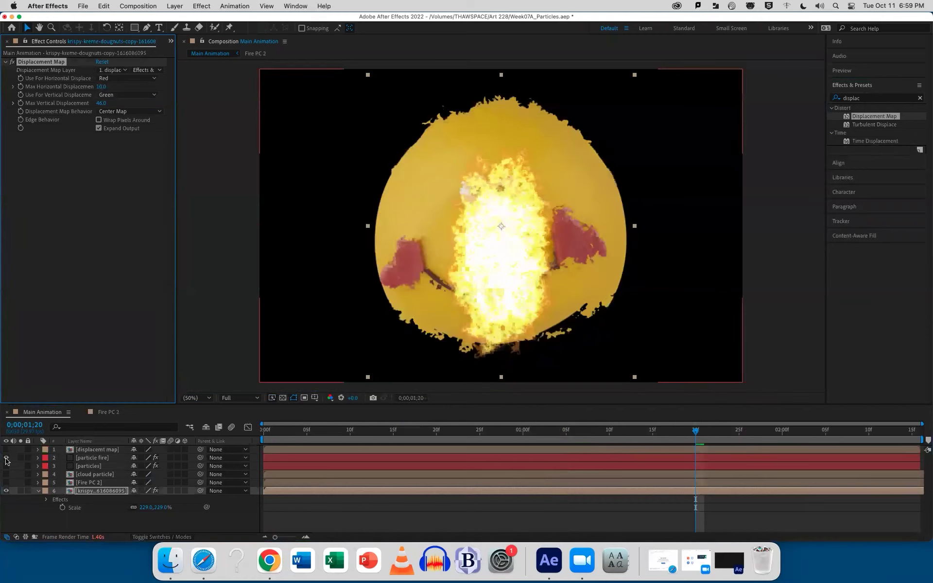
left_click_drag(692, 430, 549, 430)
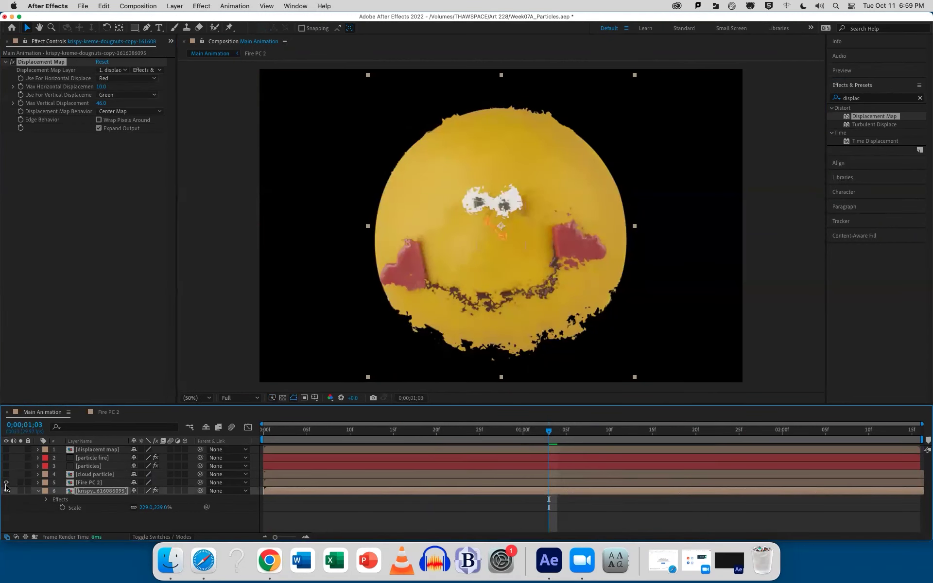
key("super+shift+a")
left_click(5, 458)
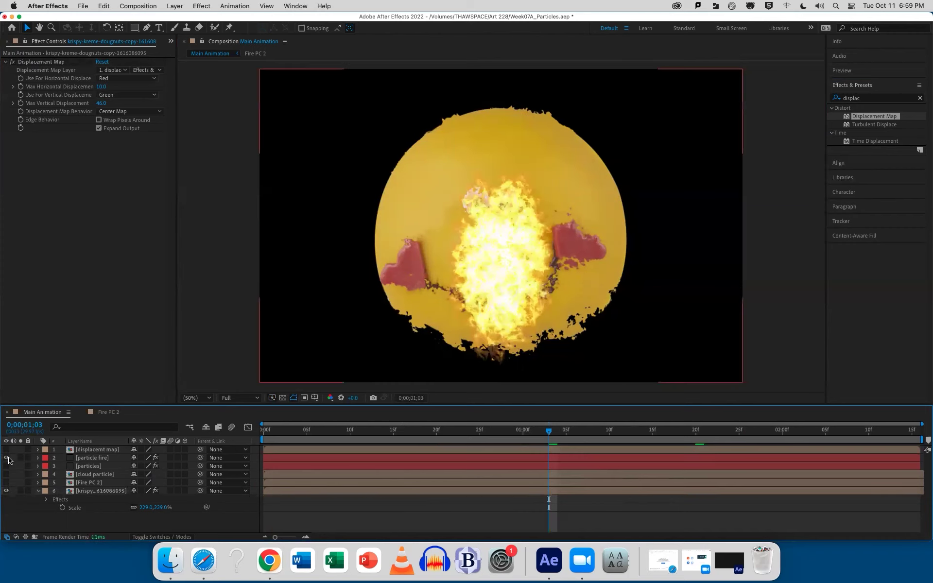
key("super+s")
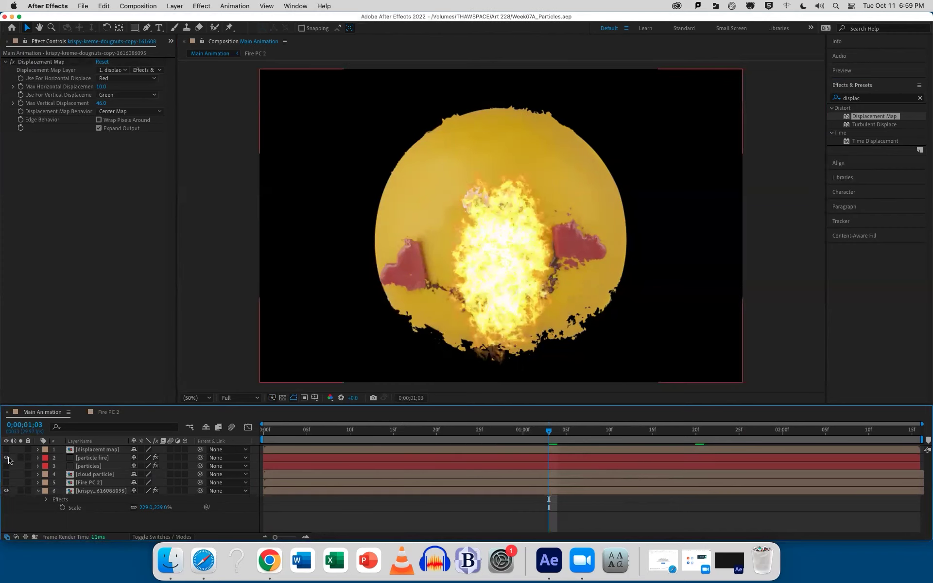
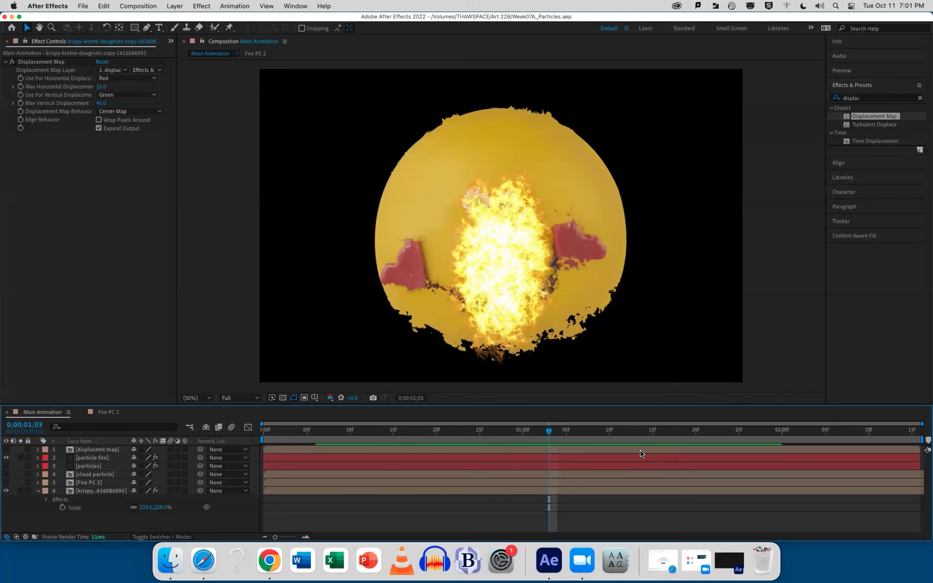
Check the distortion at 0;00;01;24 and lower the doughnut's Max Vertical Displacement to 12
left_click(528, 435)
left_click_drag(528, 435, 731, 418)
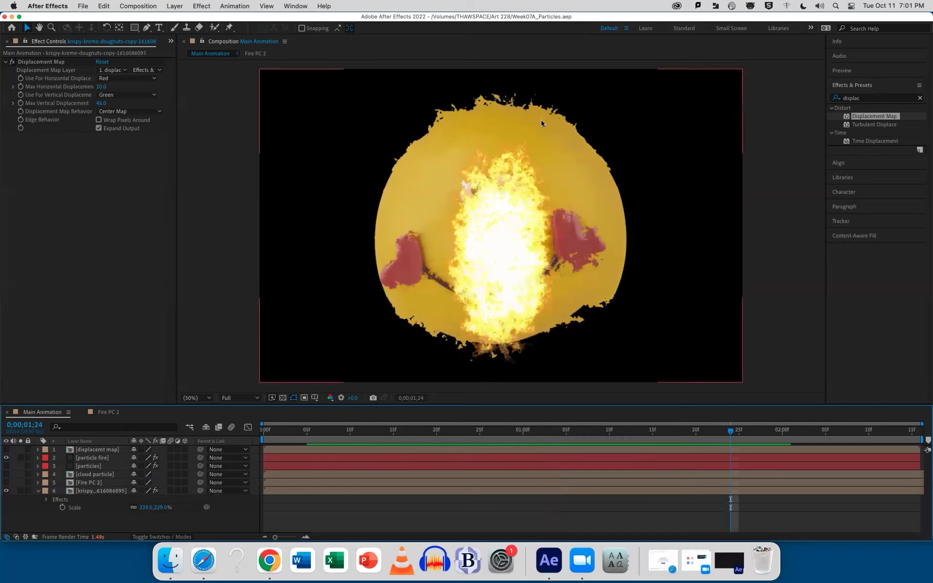
left_click(101, 103)
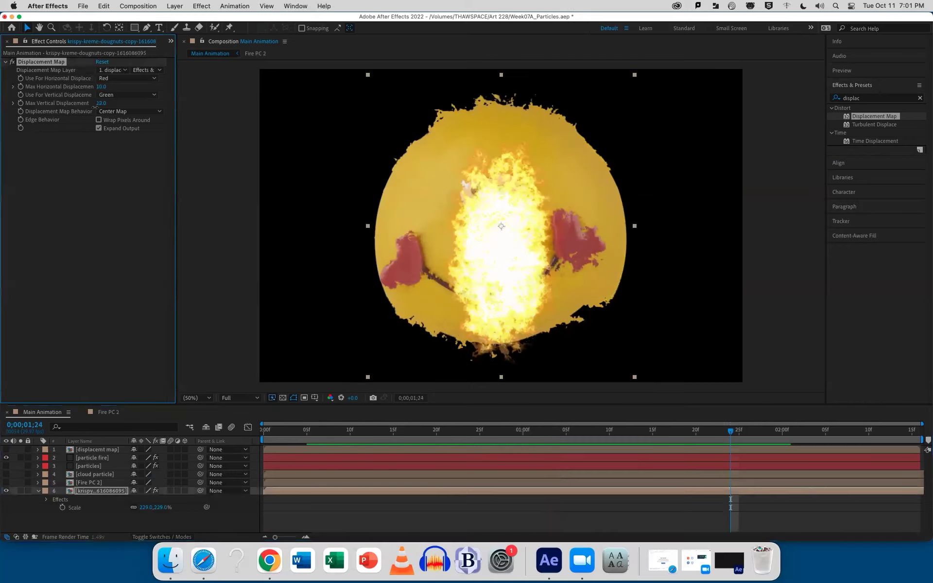
type("2")
key("Return")
left_click_drag(89, 111, 94, 110)
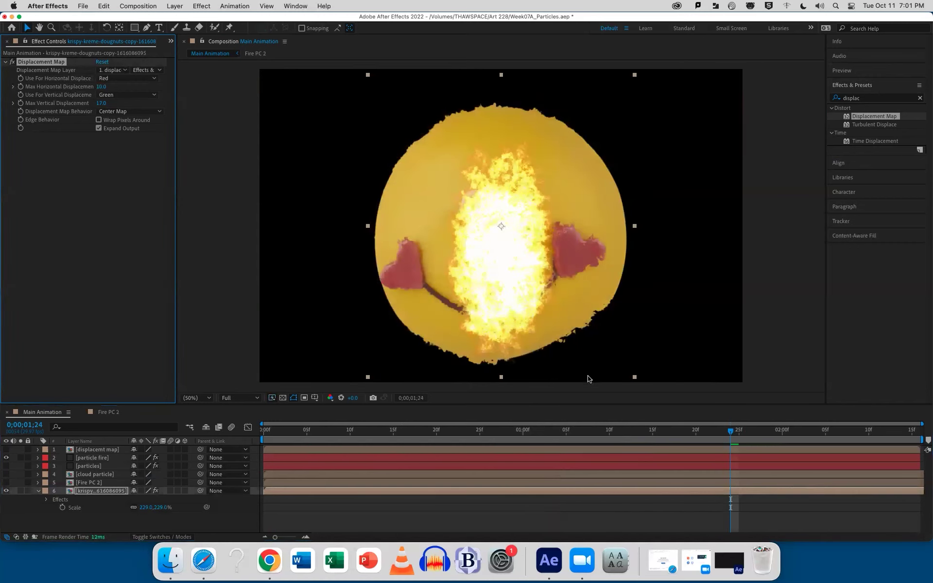
left_click_drag(102, 103, 97, 103)
Scrub the animation to 0;00;01;28 to review the reduced displacement and deselect the doughnut layer
left_click(651, 441)
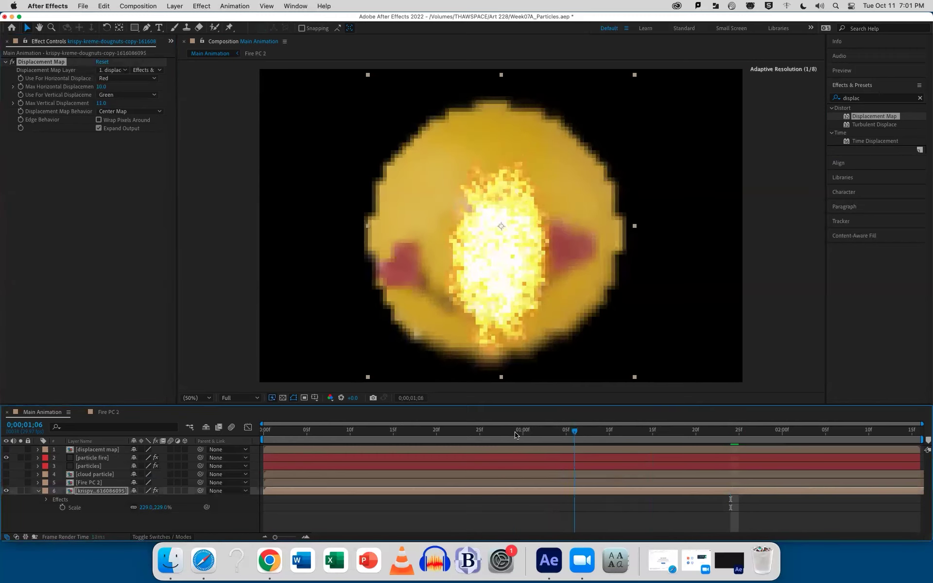
left_click_drag(651, 441, 765, 431)
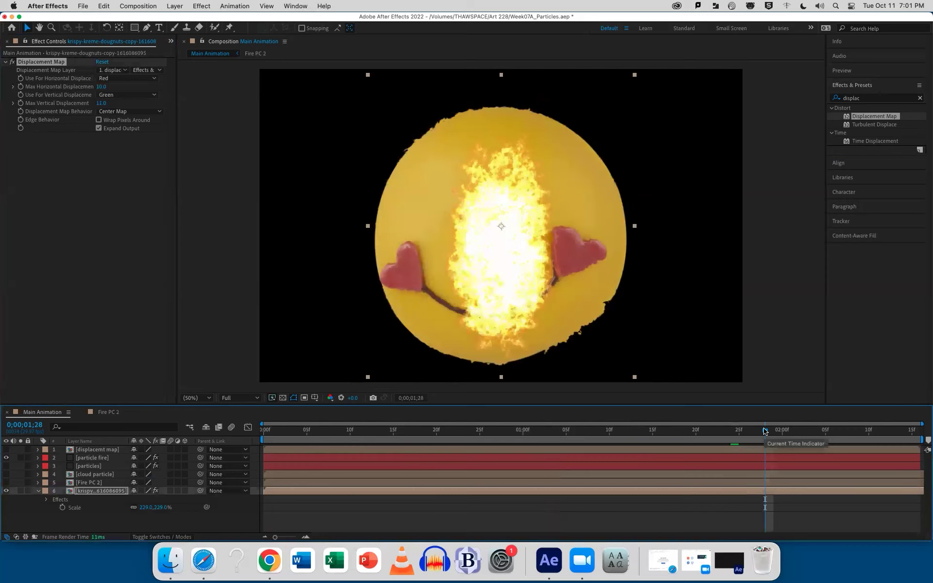
left_click(584, 519)
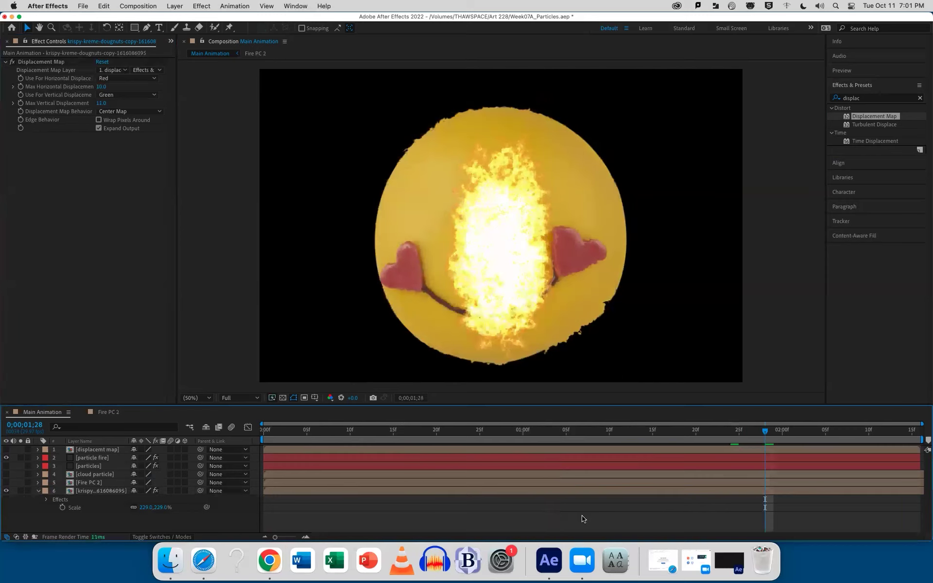